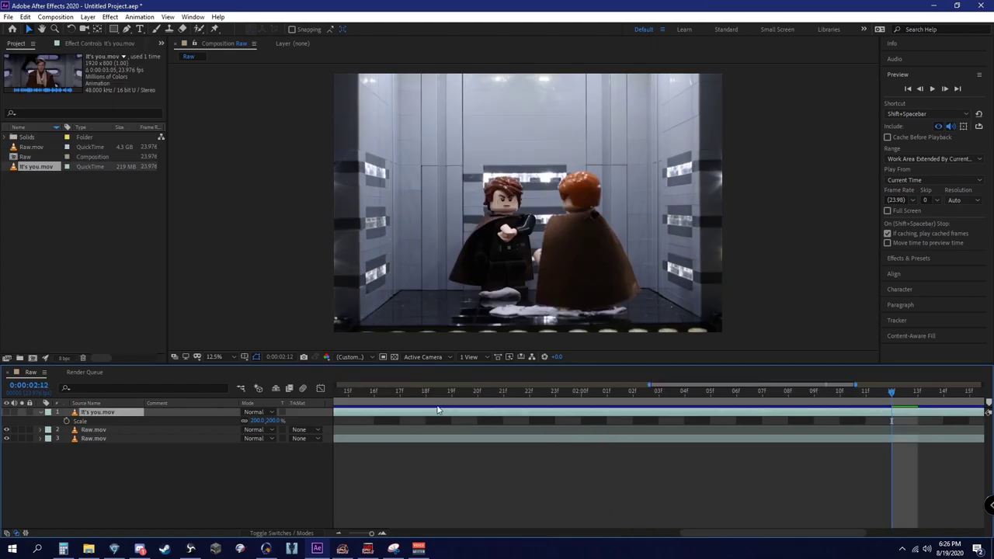
Locate the first frame showing the lightsaber blade, at 0:00:00:21, and place the current time there.
{"action": "left_click_drag", "start_coordinate": [465, 376], "coordinate": [525, 352]}
{"action": "scroll", "coordinate": [560, 233], "scroll_direction": "up", "scroll_amount": 2}
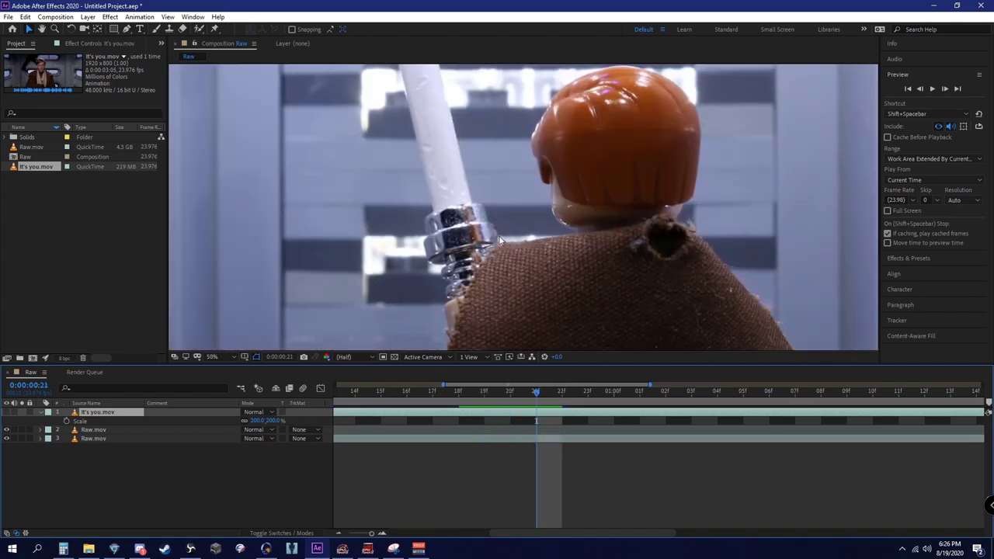
{"action": "scroll", "coordinate": [569, 242], "scroll_direction": "down", "scroll_amount": 2}
{"action": "left_click_drag", "start_coordinate": [550, 227], "coordinate": [535, 189]}
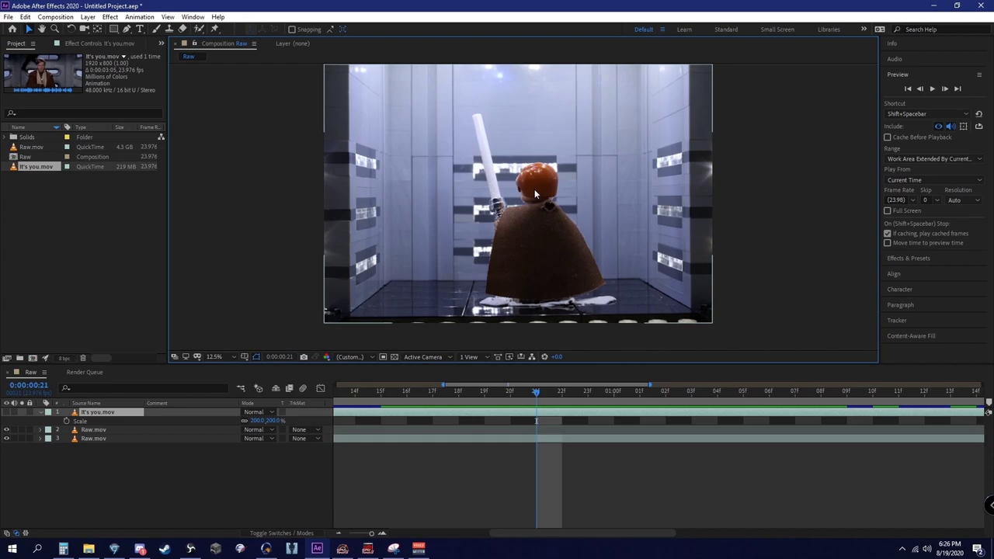
{"action": "left_click", "coordinate": [534, 395]}
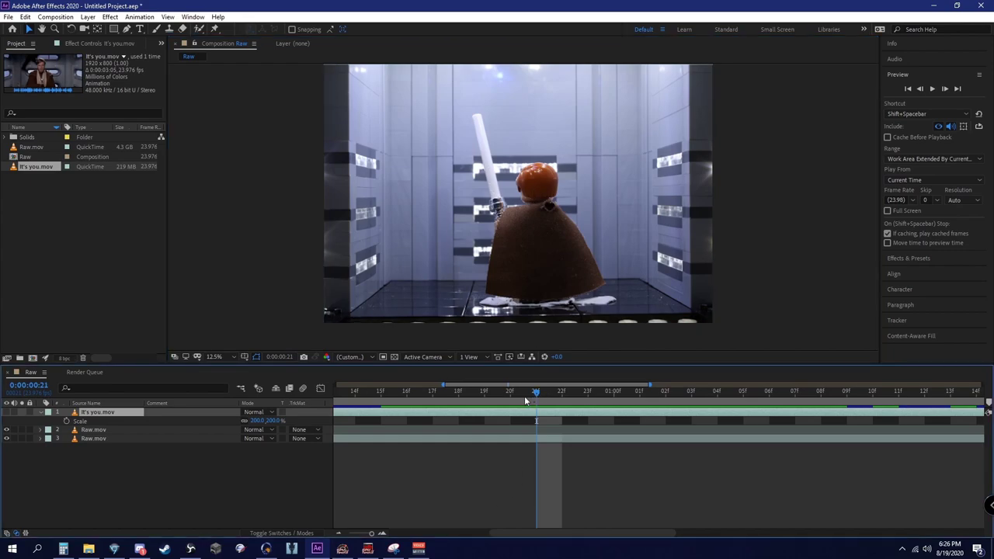
{"action": "key", "text": "Page_Up"}
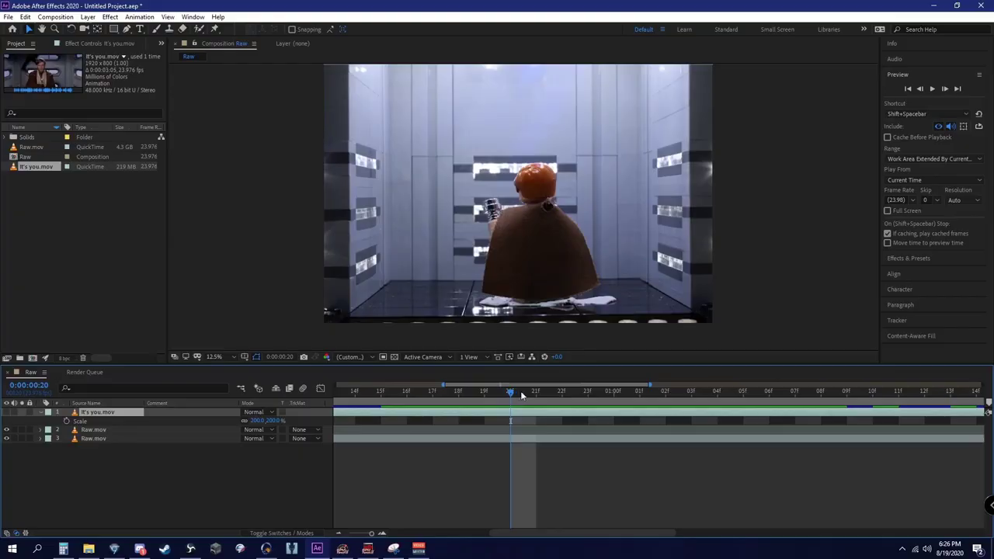
{"action": "left_click_drag", "start_coordinate": [520, 391], "coordinate": [534, 394]}
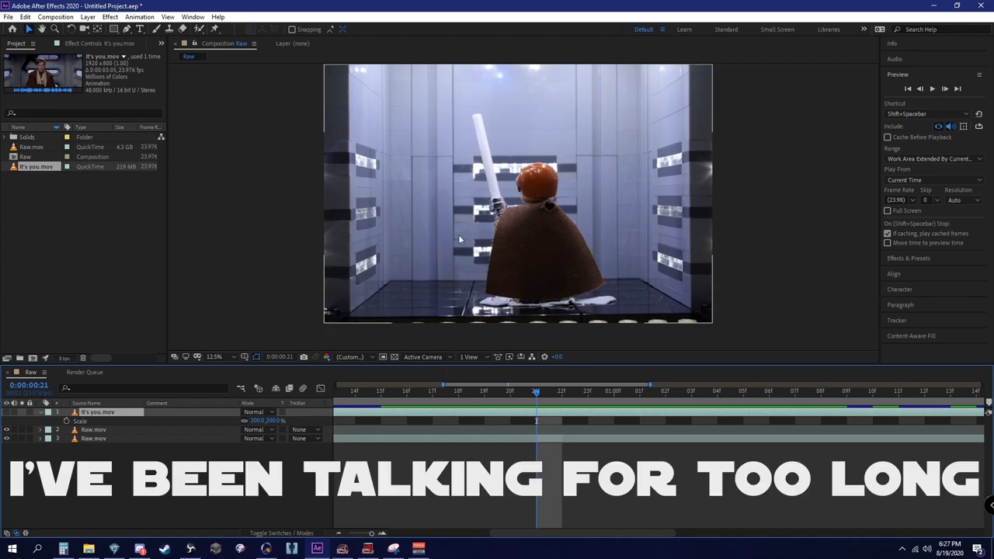
Create a white solid layer above the footage and hide it.
{"action": "left_click", "coordinate": [86, 19]}
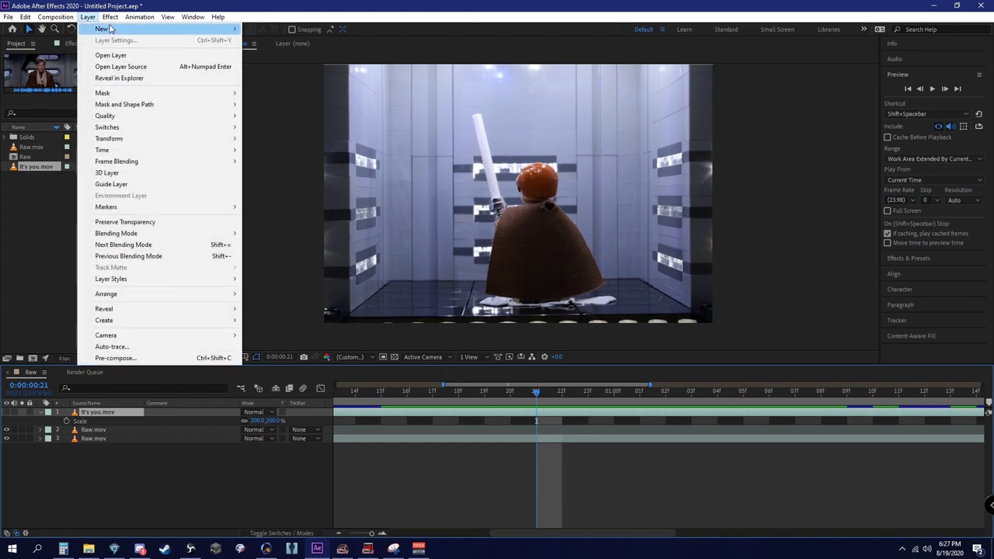
{"action": "mouse_move", "coordinate": [186, 30]}
{"action": "left_click", "coordinate": [305, 39]}
{"action": "left_click", "coordinate": [165, 254]}
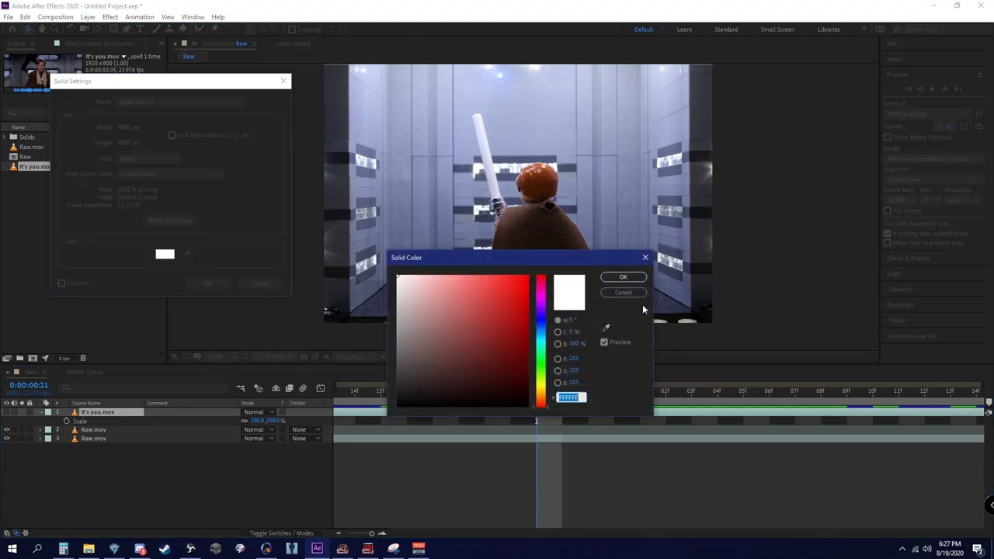
{"action": "left_click", "coordinate": [625, 276]}
{"action": "left_click", "coordinate": [208, 282]}
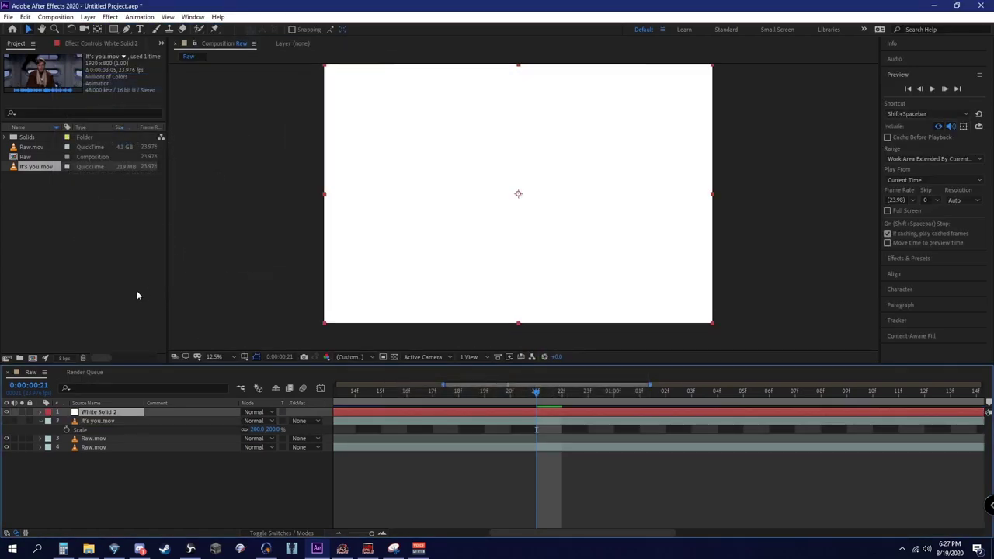
{"action": "left_click", "coordinate": [6, 412]}
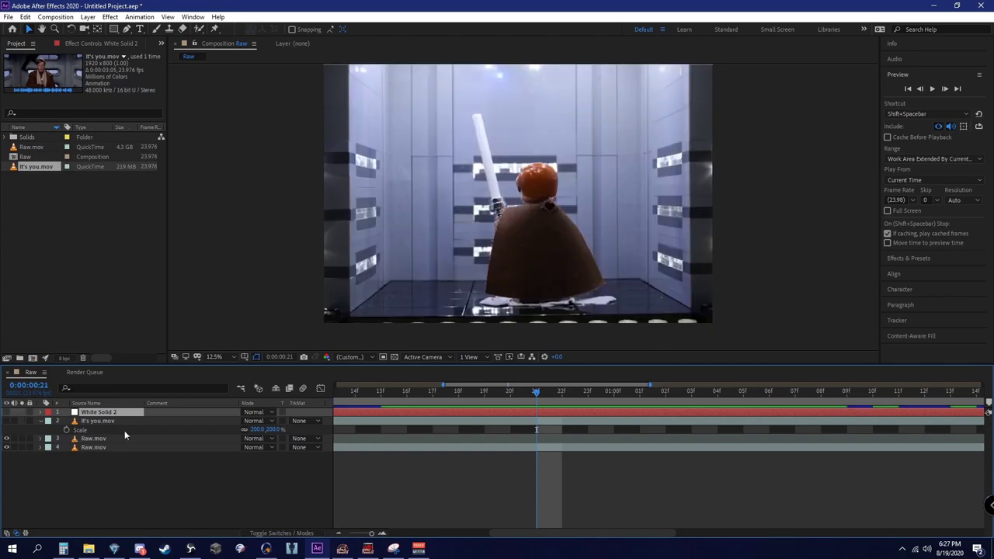
Draw a closed Pen mask on the white solid around the lightsaber blade, from hilt to rounded tip, and show the layer.
{"action": "scroll", "coordinate": [439, 274], "scroll_direction": "up", "scroll_amount": 8}
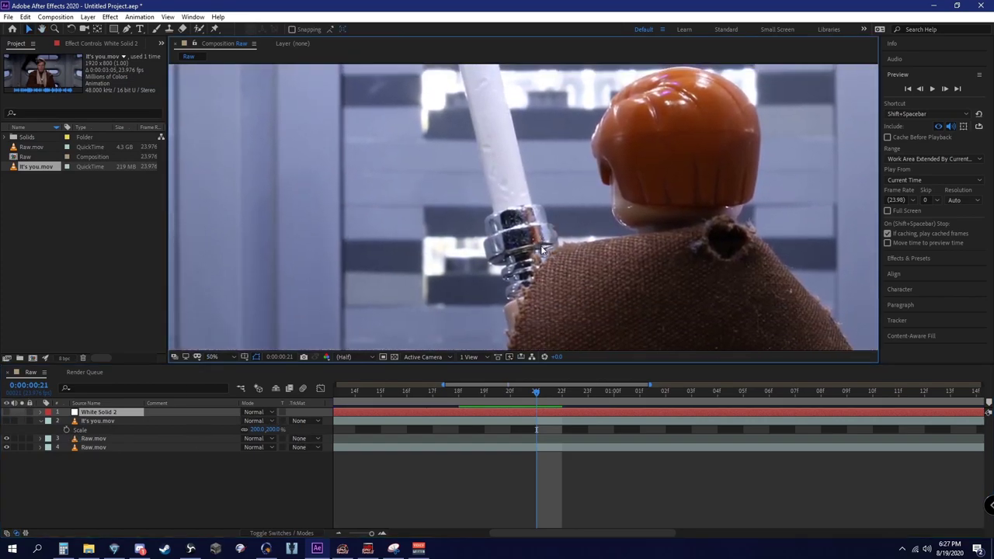
{"action": "left_click", "coordinate": [127, 29]}
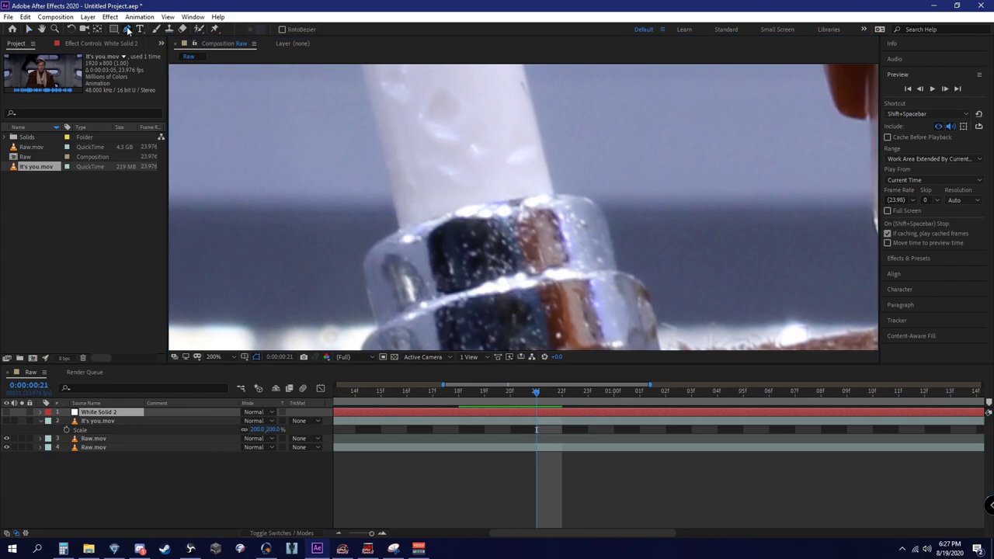
{"action": "left_click", "coordinate": [399, 228]}
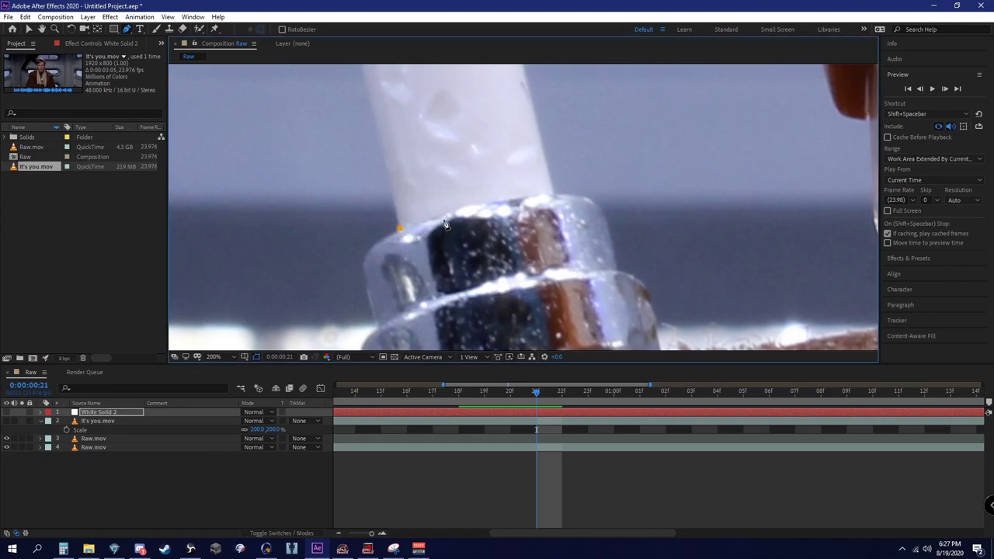
{"action": "left_click_drag", "start_coordinate": [472, 205], "coordinate": [495, 199]}
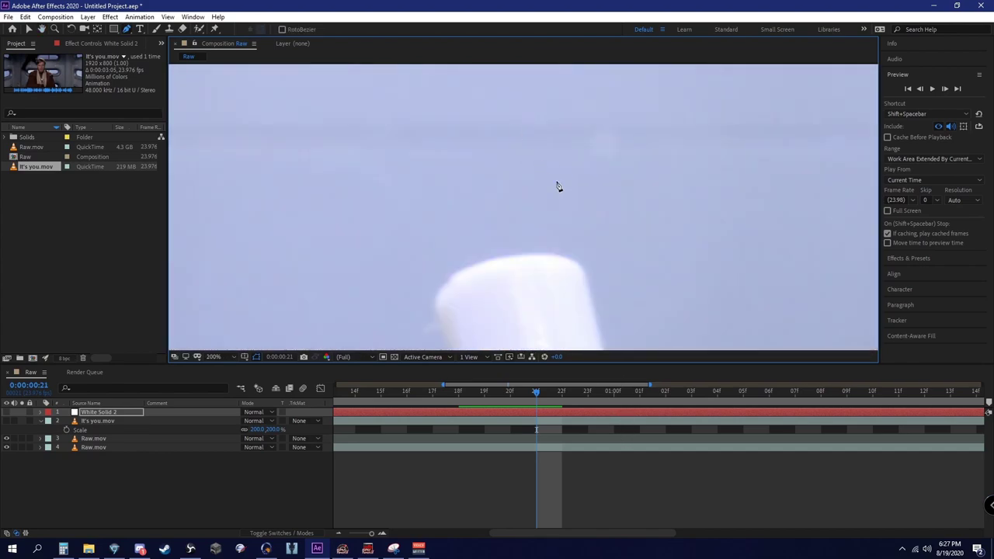
{"action": "left_click", "coordinate": [539, 192]}
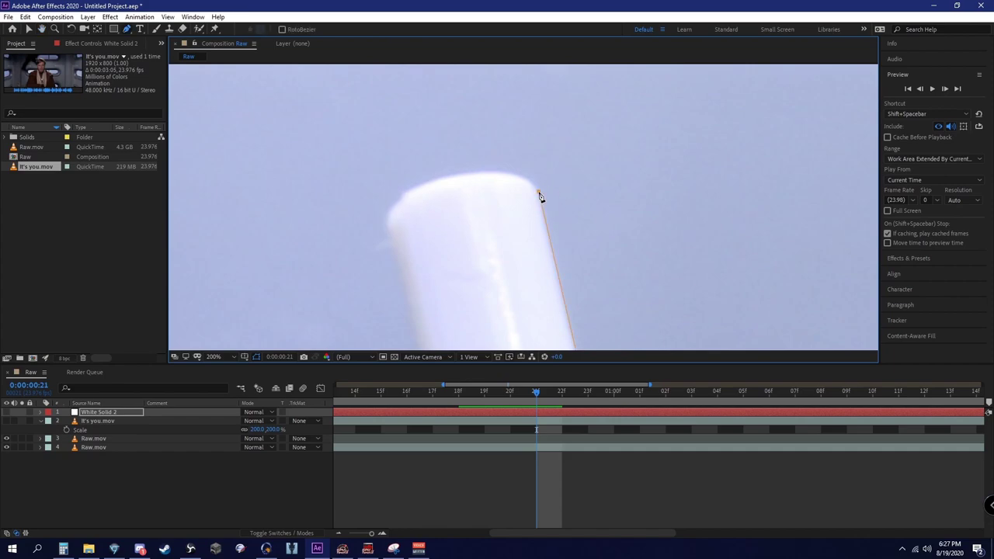
{"action": "left_click_drag", "start_coordinate": [458, 171], "coordinate": [392, 184]}
{"action": "left_click_drag", "start_coordinate": [387, 225], "coordinate": [438, 111]}
{"action": "scroll", "coordinate": [397, 235], "scroll_direction": "down", "scroll_amount": 3}
{"action": "scroll", "coordinate": [501, 248], "scroll_direction": "up", "scroll_amount": 4}
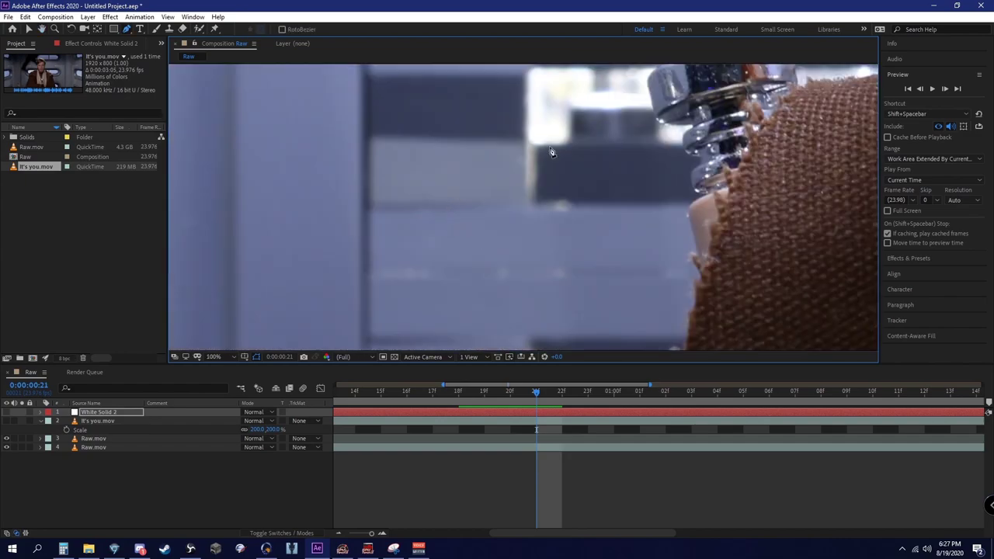
{"action": "scroll", "coordinate": [492, 229], "scroll_direction": "down", "scroll_amount": 4}
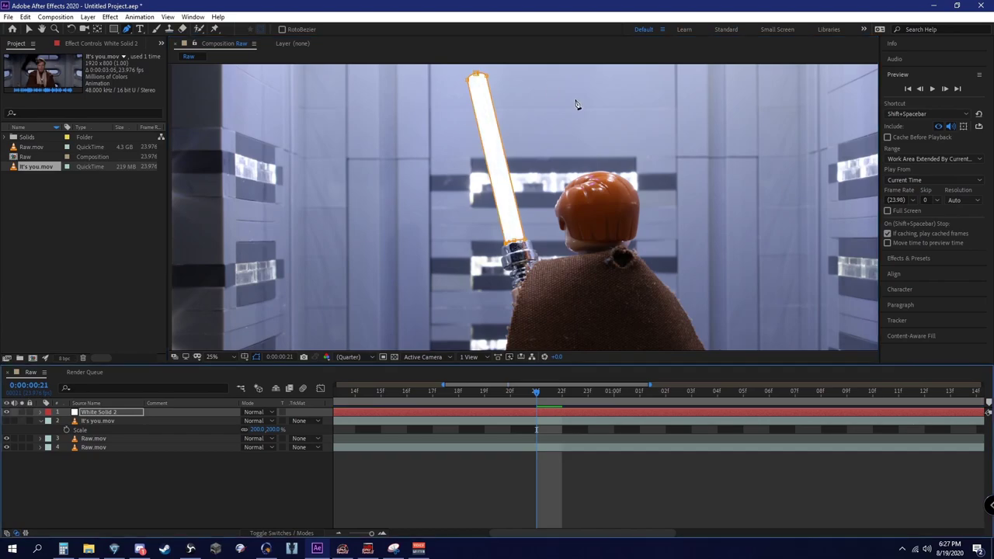
{"action": "left_click", "coordinate": [31, 30]}
{"action": "left_click", "coordinate": [169, 487]}
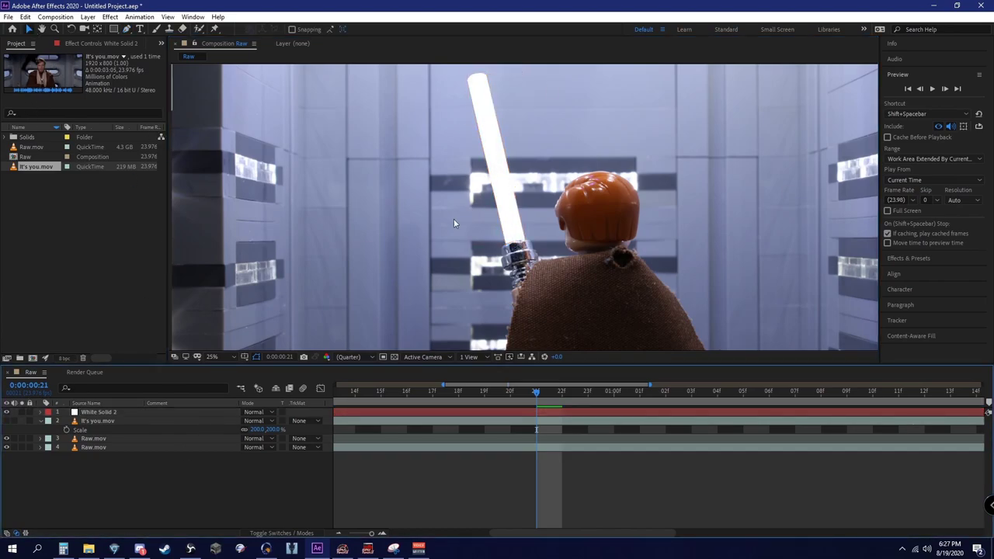
Play the composition from frame 0:00:00:15 to check the masked blade against the moving footage.
{"action": "left_click_drag", "start_coordinate": [542, 396], "coordinate": [381, 392]}
{"action": "scroll", "coordinate": [515, 225], "scroll_direction": "down", "scroll_amount": 1}
{"action": "key", "text": "space"}
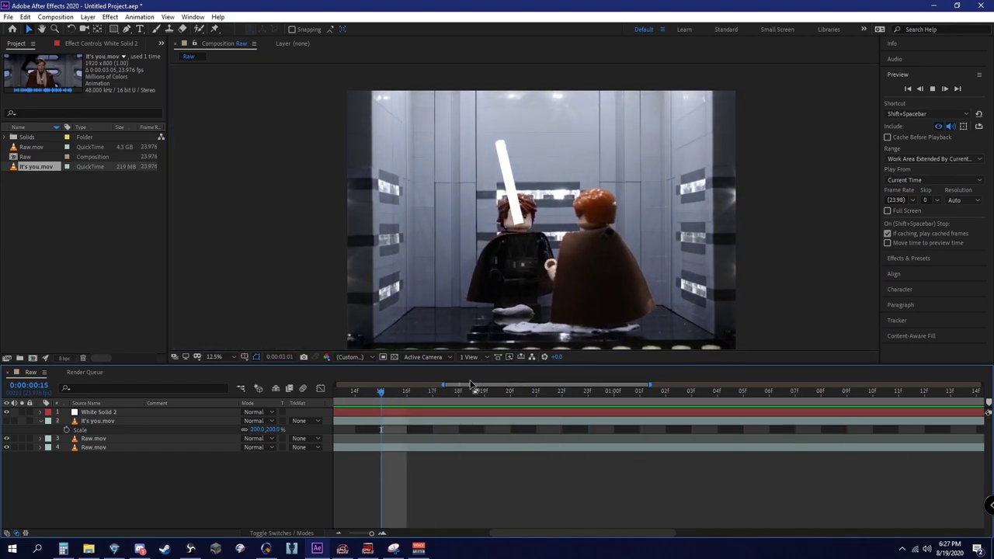
{"action": "key", "text": "space"}
Turn on Mask Path keyframing for the white solid's mask at frame 0:00:00:21.
{"action": "left_click_drag", "start_coordinate": [477, 395], "coordinate": [880, 392]}
{"action": "left_click", "coordinate": [887, 411]}
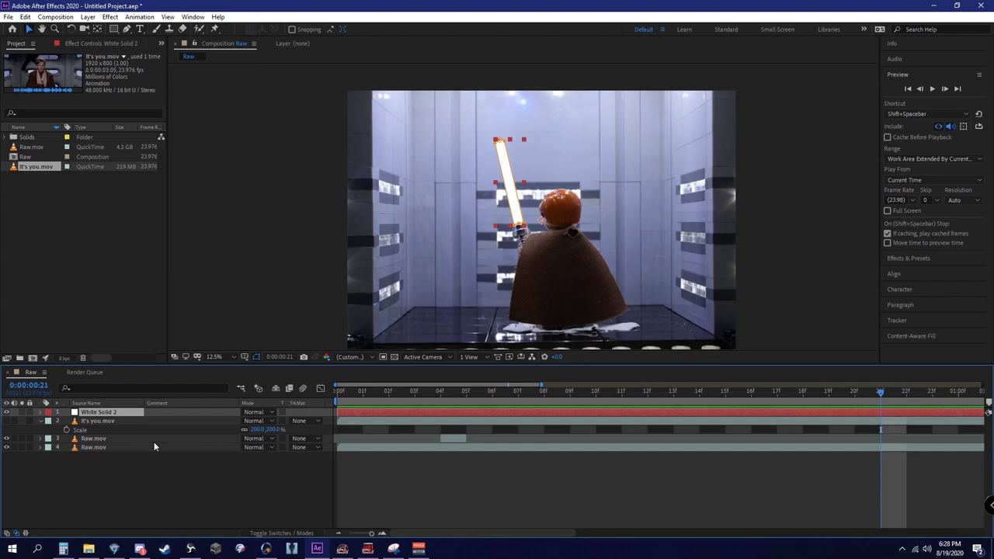
{"action": "key", "text": "m"}
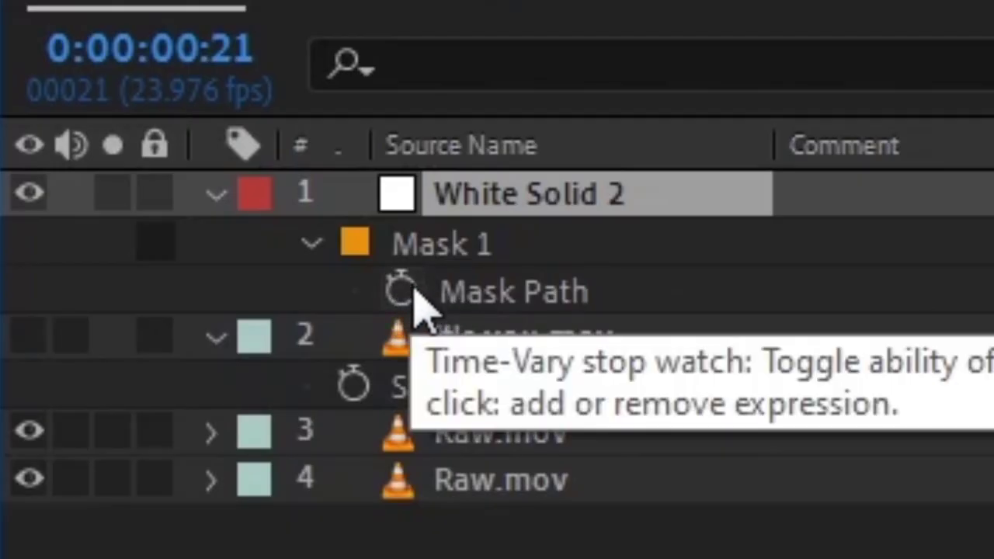
{"action": "left_click", "coordinate": [402, 292]}
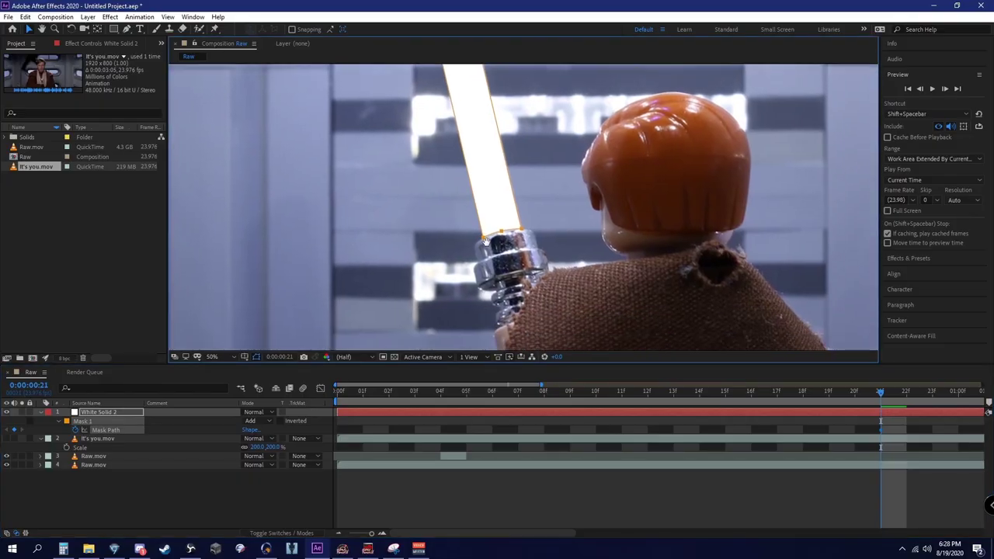
Hide the white solid, advance to frame 0:00:00:22 and move the mask's hilt-end points onto the base of the blade.
{"action": "scroll", "coordinate": [533, 273], "scroll_direction": "up", "scroll_amount": 4}
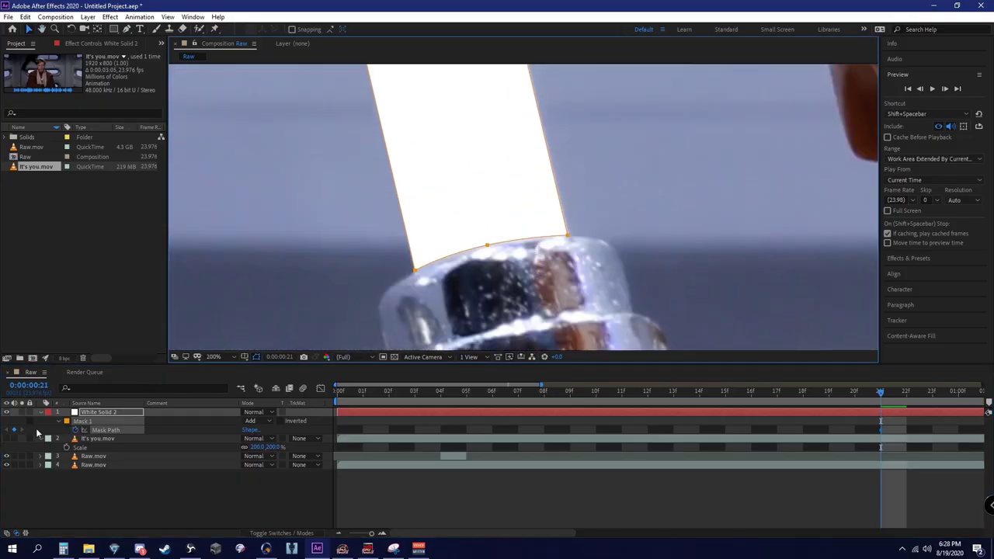
{"action": "left_click", "coordinate": [6, 414]}
{"action": "left_click", "coordinate": [944, 88]}
{"action": "mouse_move", "coordinate": [905, 395]}
{"action": "left_mouse_down"}
{"action": "mouse_move", "coordinate": [887, 399]}
{"action": "mouse_move", "coordinate": [903, 397]}
{"action": "left_mouse_up"}
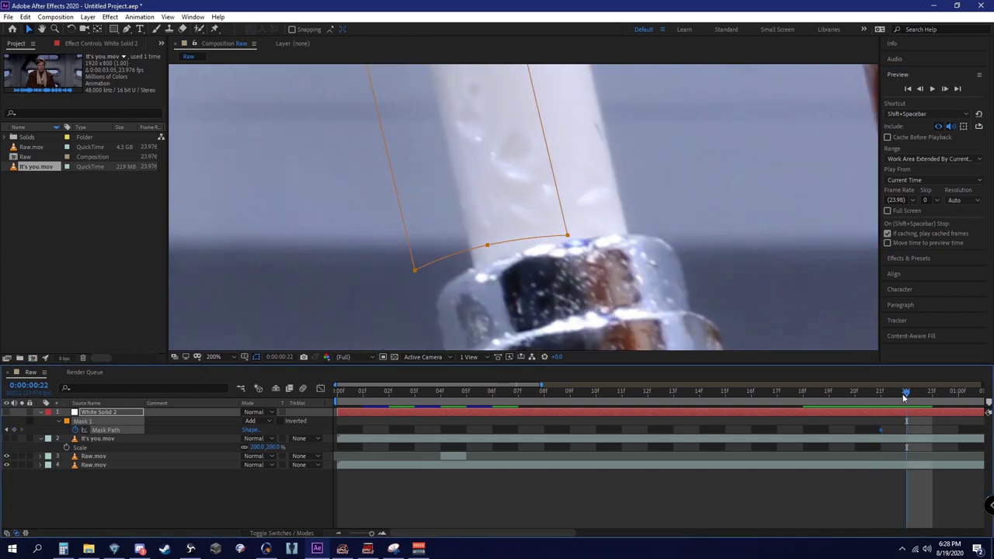
{"action": "left_click_drag", "start_coordinate": [414, 273], "coordinate": [471, 273]}
{"action": "left_click", "coordinate": [649, 219]}
{"action": "left_click_drag", "start_coordinate": [627, 233], "coordinate": [630, 232]}
{"action": "scroll", "coordinate": [561, 221], "scroll_direction": "down", "scroll_amount": 2}
{"action": "scroll", "coordinate": [519, 216], "scroll_direction": "up", "scroll_amount": 2}
Fit the mask's tip points and curve handles to the blade's rounded tip at frame 0:00:00:22.
{"action": "left_click_drag", "start_coordinate": [520, 217], "coordinate": [594, 342]}
{"action": "left_click_drag", "start_coordinate": [503, 253], "coordinate": [465, 252]}
{"action": "left_click_drag", "start_coordinate": [402, 219], "coordinate": [411, 216]}
{"action": "left_click_drag", "start_coordinate": [542, 182], "coordinate": [561, 192]}
{"action": "left_click_drag", "start_coordinate": [460, 159], "coordinate": [472, 152]}
{"action": "left_click_drag", "start_coordinate": [541, 140], "coordinate": [553, 135]}
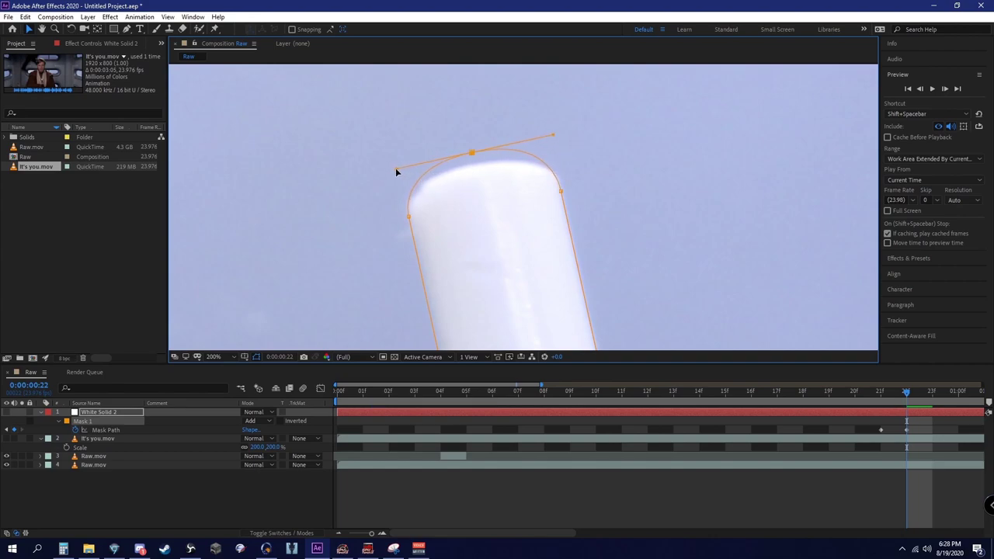
{"action": "left_click_drag", "start_coordinate": [396, 166], "coordinate": [396, 167]}
Show the white solid and compare the masked blade on frames 0:00:00:21 and 0:00:00:22.
{"action": "left_click", "coordinate": [6, 412]}
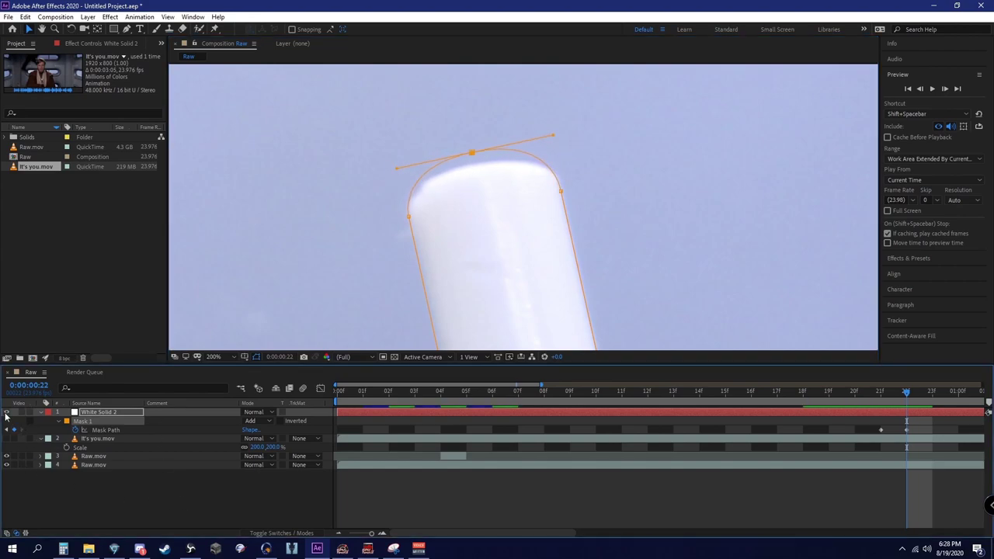
{"action": "left_click", "coordinate": [232, 404]}
{"action": "scroll", "coordinate": [522, 290], "scroll_direction": "down", "scroll_amount": 3}
{"action": "left_click_drag", "start_coordinate": [538, 302], "coordinate": [497, 224]}
{"action": "left_click_drag", "start_coordinate": [579, 271], "coordinate": [562, 250]}
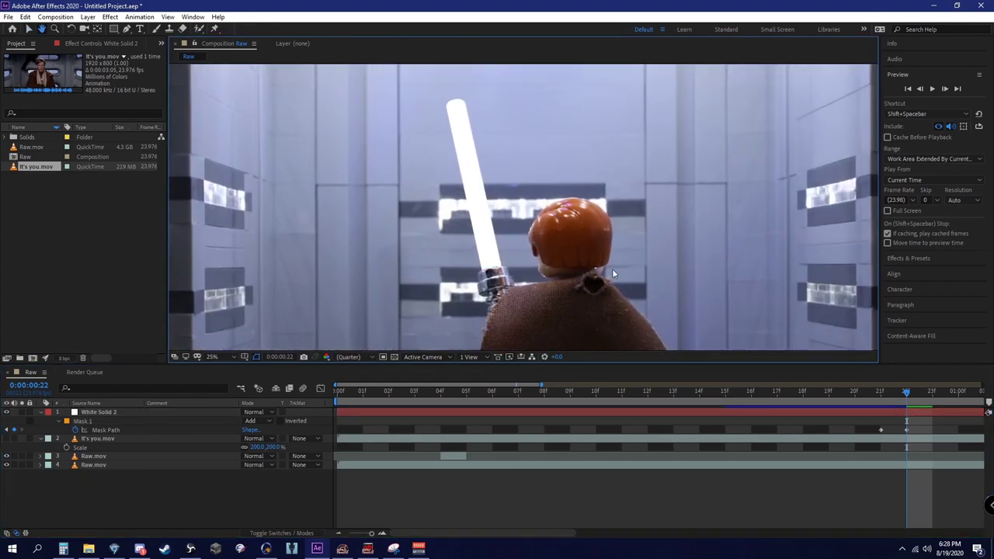
{"action": "left_click", "coordinate": [887, 394]}
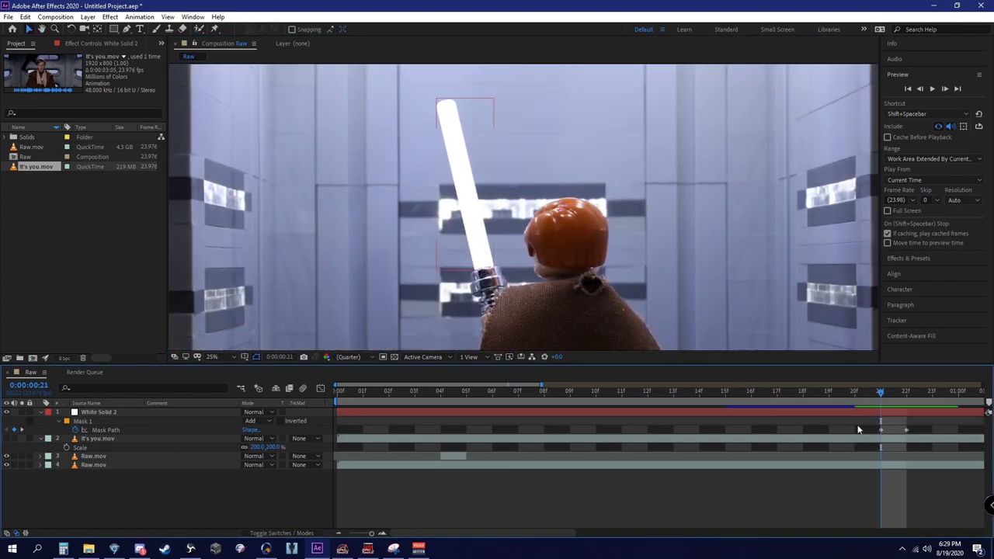
{"action": "left_click_drag", "start_coordinate": [880, 394], "coordinate": [904, 398]}
{"action": "left_click", "coordinate": [903, 412]}
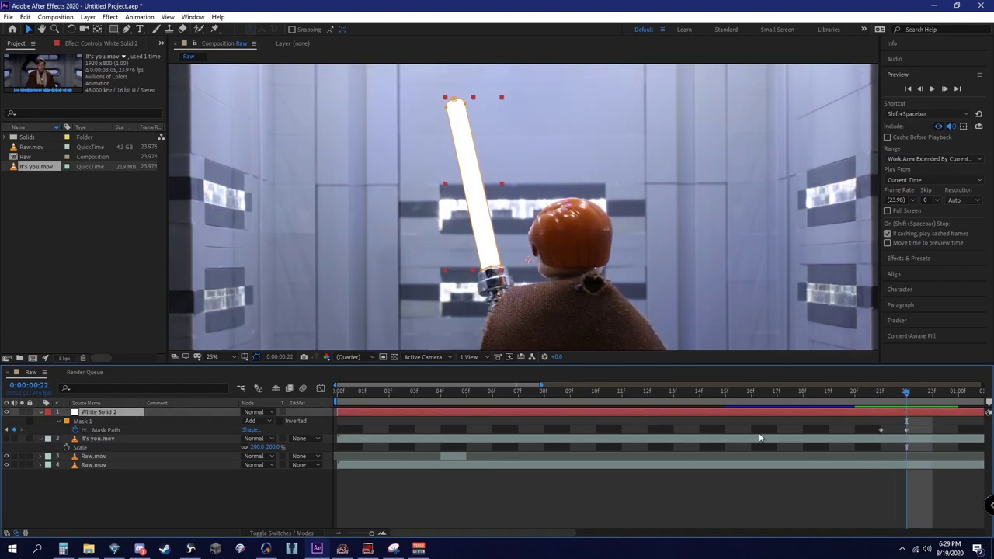
Hide the white solid, inspect the mask fit at the hilt, and advance to frame 0:00:00:23.
{"action": "left_click", "coordinate": [6, 412]}
{"action": "left_click_drag", "start_coordinate": [456, 305], "coordinate": [485, 233]}
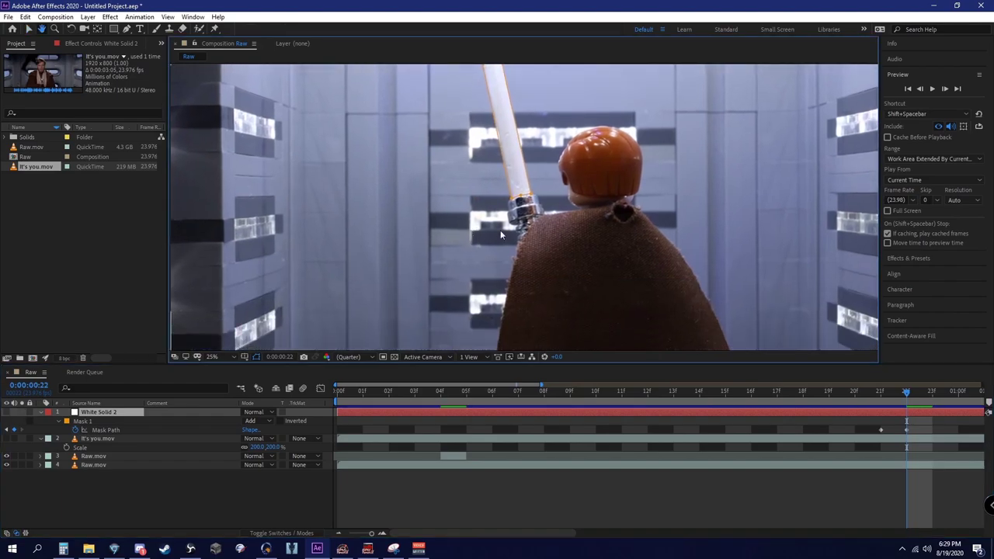
{"action": "scroll", "coordinate": [485, 237], "scroll_direction": "up", "scroll_amount": 6}
{"action": "key", "text": "v"}
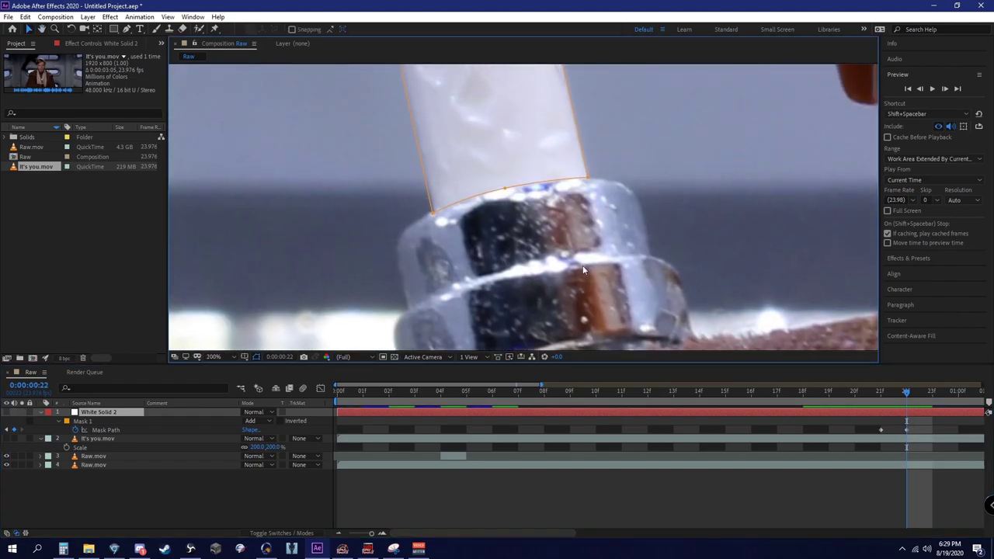
{"action": "scroll", "coordinate": [583, 265], "scroll_direction": "up", "scroll_amount": 1}
{"action": "left_click_drag", "start_coordinate": [568, 259], "coordinate": [575, 292]}
{"action": "scroll", "coordinate": [574, 295], "scroll_direction": "down", "scroll_amount": 1}
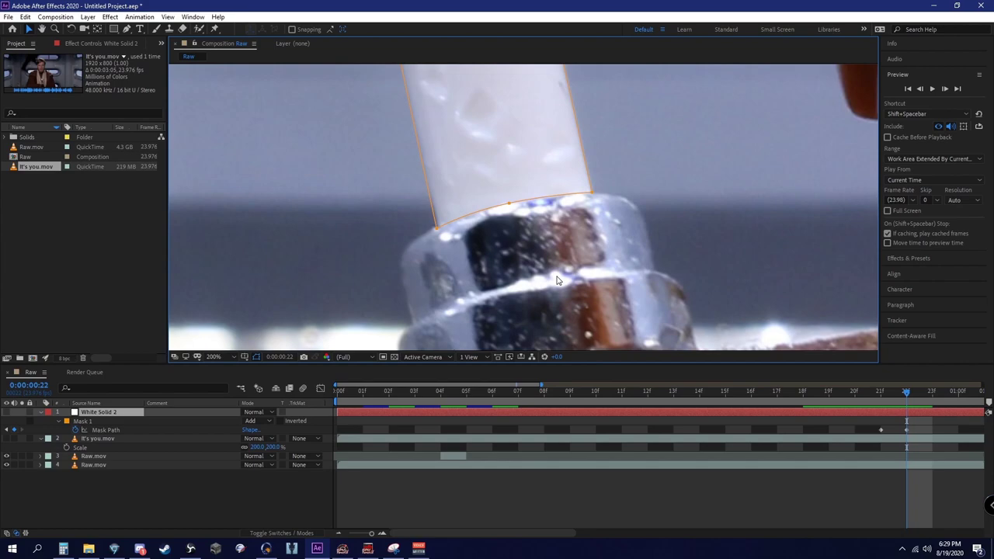
{"action": "left_click", "coordinate": [944, 88]}
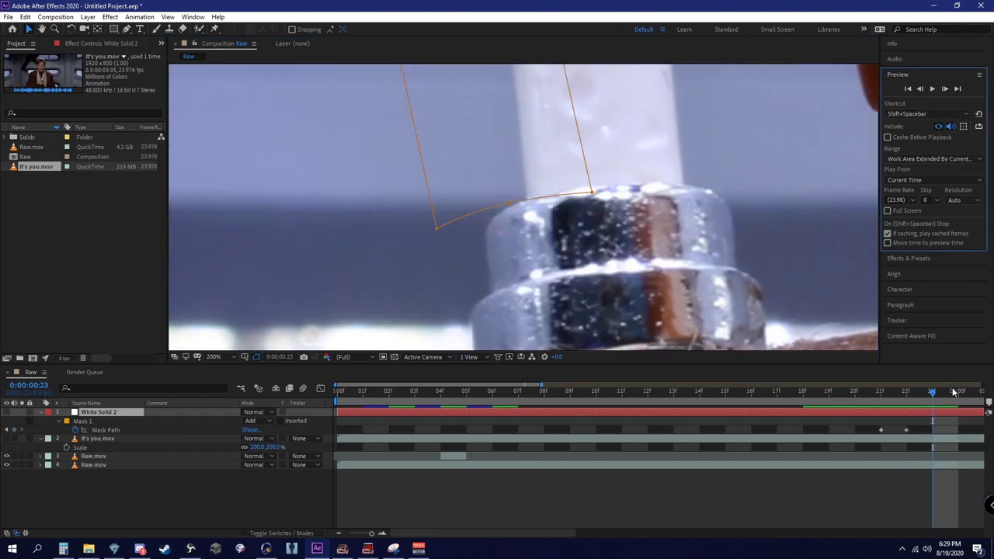
Move the mask's hilt-end points onto the base of the blade at frame 0:00:00:23.
{"action": "left_click_drag", "start_coordinate": [546, 251], "coordinate": [533, 302]}
{"action": "scroll", "coordinate": [381, 253], "scroll_direction": "up", "scroll_amount": 1}
{"action": "scroll", "coordinate": [532, 303], "scroll_direction": "down", "scroll_amount": 6}
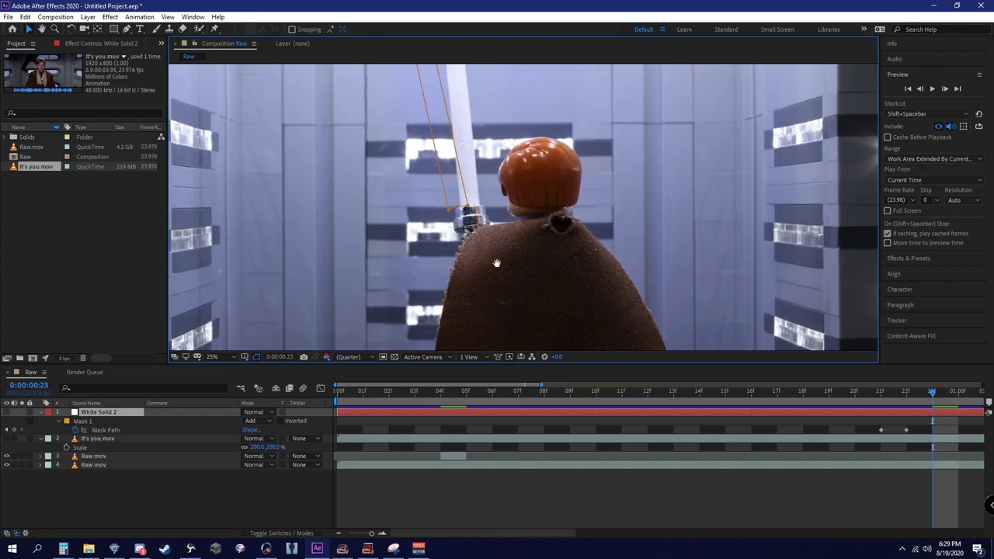
{"action": "left_click_drag", "start_coordinate": [497, 264], "coordinate": [518, 245]}
{"action": "scroll", "coordinate": [496, 204], "scroll_direction": "up", "scroll_amount": 4}
{"action": "scroll", "coordinate": [484, 195], "scroll_direction": "down", "scroll_amount": 1}
{"action": "left_click_drag", "start_coordinate": [571, 216], "coordinate": [702, 304]}
{"action": "left_click_drag", "start_coordinate": [497, 249], "coordinate": [500, 280]}
{"action": "scroll", "coordinate": [445, 255], "scroll_direction": "down", "scroll_amount": 2}
{"action": "scroll", "coordinate": [386, 274], "scroll_direction": "up", "scroll_amount": 2}
{"action": "key", "text": "v"}
{"action": "left_click_drag", "start_coordinate": [357, 290], "coordinate": [435, 264]}
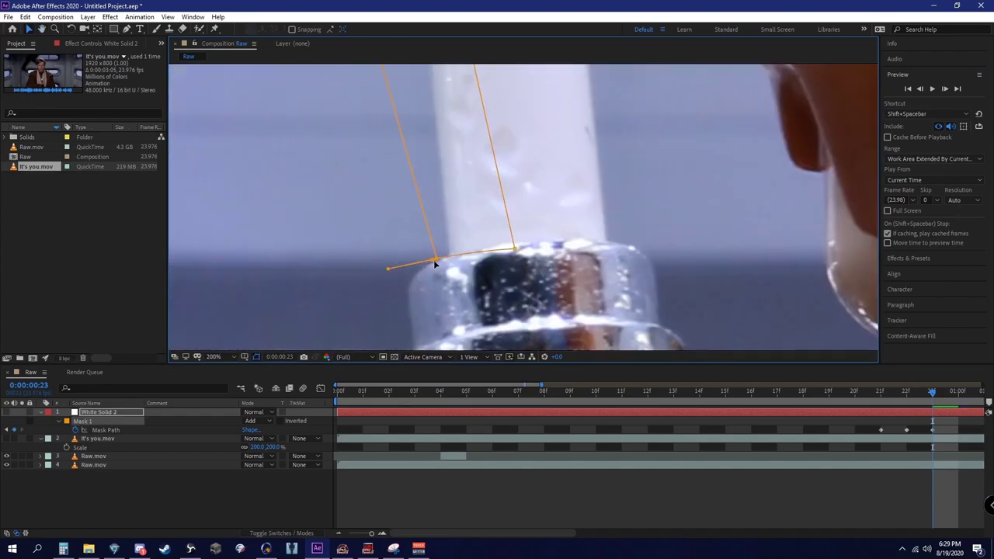
{"action": "left_click_drag", "start_coordinate": [514, 249], "coordinate": [604, 241]}
{"action": "left_click_drag", "start_coordinate": [447, 257], "coordinate": [580, 235]}
{"action": "scroll", "coordinate": [581, 237], "scroll_direction": "down", "scroll_amount": 6}
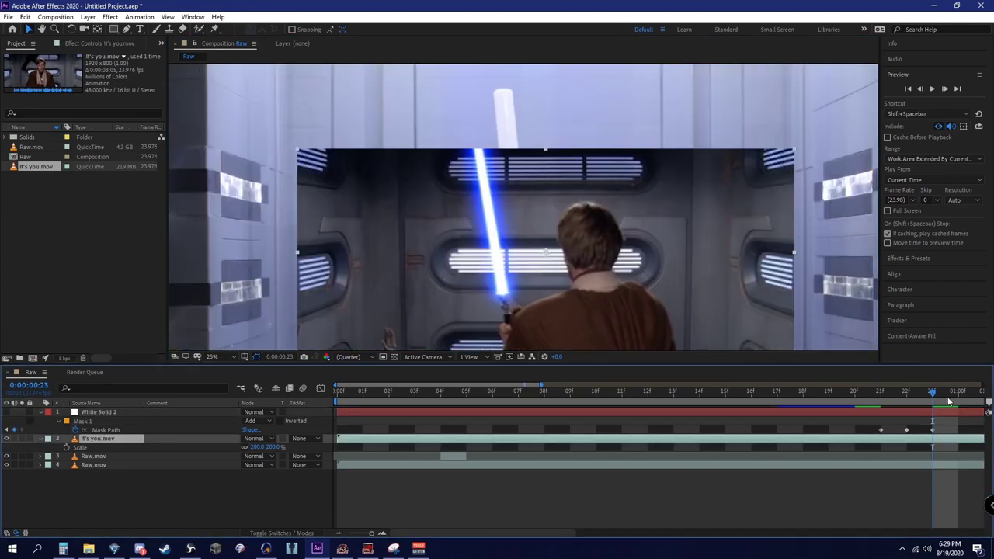
Hide the It's you.mov clip and fit White Solid 2's mask tip points and curve to the blade's rounded tip at frame 0:00:00:23.
{"action": "left_click_drag", "start_coordinate": [948, 401], "coordinate": [780, 403]}
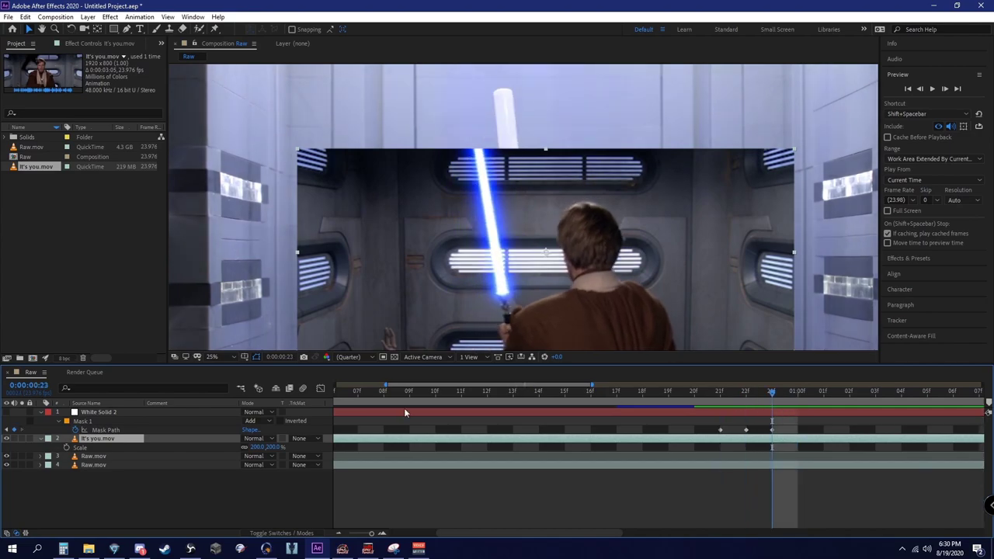
{"action": "left_click", "coordinate": [7, 439]}
{"action": "left_click", "coordinate": [91, 413]}
{"action": "scroll", "coordinate": [501, 224], "scroll_direction": "up", "scroll_amount": 4}
{"action": "scroll", "coordinate": [500, 224], "scroll_direction": "down", "scroll_amount": 2}
{"action": "left_click_drag", "start_coordinate": [561, 241], "coordinate": [538, 447]}
{"action": "scroll", "coordinate": [461, 182], "scroll_direction": "up", "scroll_amount": 2}
{"action": "key", "text": "v"}
{"action": "mouse_move", "coordinate": [771, 394]}
{"action": "left_mouse_down"}
{"action": "mouse_move", "coordinate": [746, 395]}
{"action": "mouse_move", "coordinate": [773, 395]}
{"action": "left_mouse_up"}
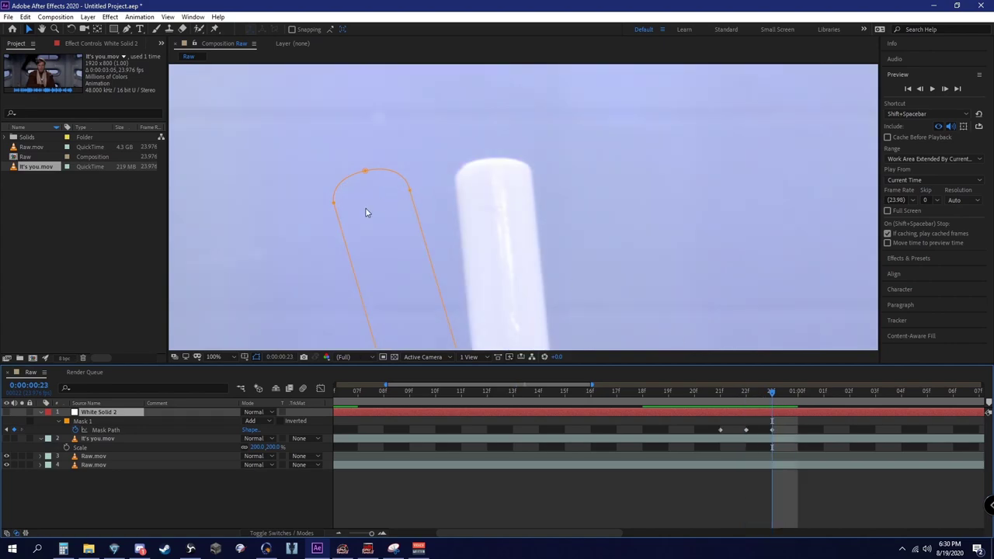
{"action": "left_click_drag", "start_coordinate": [332, 203], "coordinate": [433, 186]}
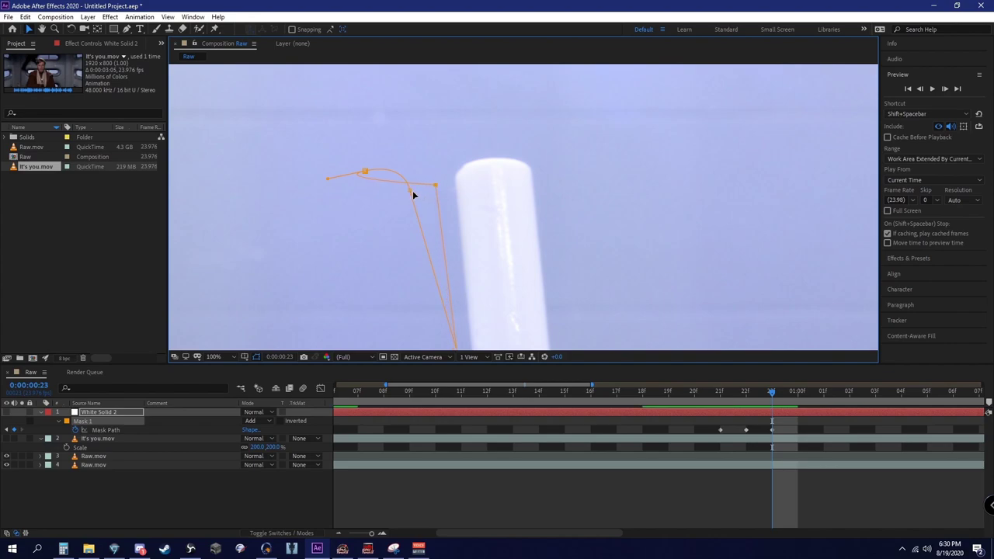
{"action": "left_click_drag", "start_coordinate": [408, 190], "coordinate": [535, 181]}
{"action": "left_click_drag", "start_coordinate": [364, 171], "coordinate": [531, 142]}
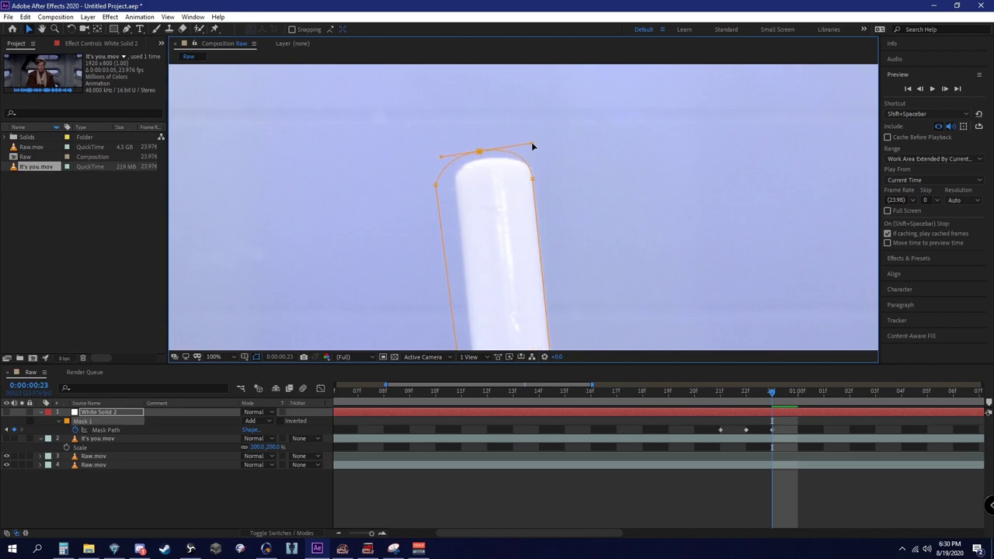
Show the white solid and compare the masked blade on frames 0:00:00:22 and 0:00:00:23.
{"action": "scroll", "coordinate": [505, 180], "scroll_direction": "down", "scroll_amount": 3}
{"action": "scroll", "coordinate": [524, 191], "scroll_direction": "up", "scroll_amount": 2}
{"action": "left_click_drag", "start_coordinate": [532, 233], "coordinate": [503, 92]}
{"action": "left_click", "coordinate": [7, 413]}
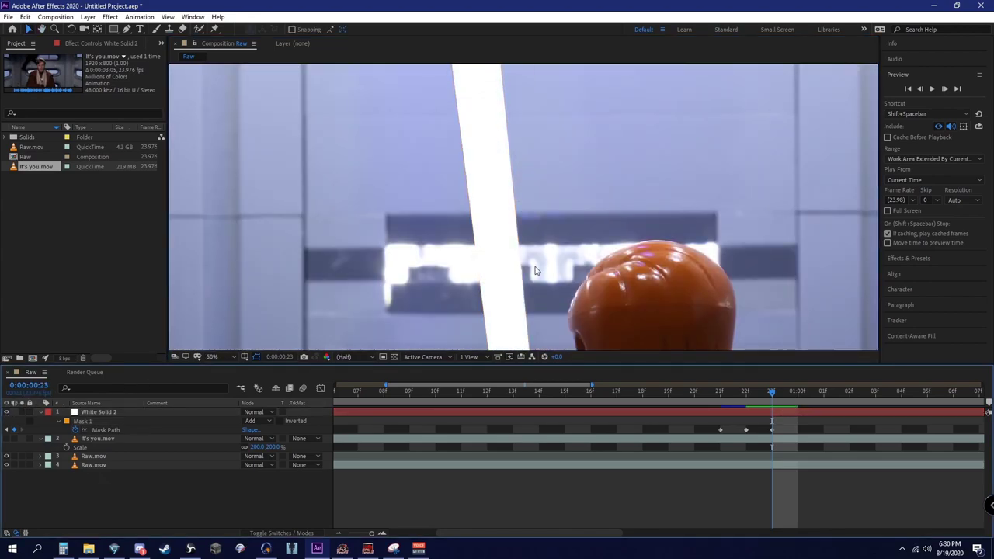
{"action": "scroll", "coordinate": [535, 264], "scroll_direction": "down", "scroll_amount": 3}
{"action": "scroll", "coordinate": [559, 260], "scroll_direction": "up", "scroll_amount": 3}
{"action": "scroll", "coordinate": [590, 258], "scroll_direction": "down", "scroll_amount": 1}
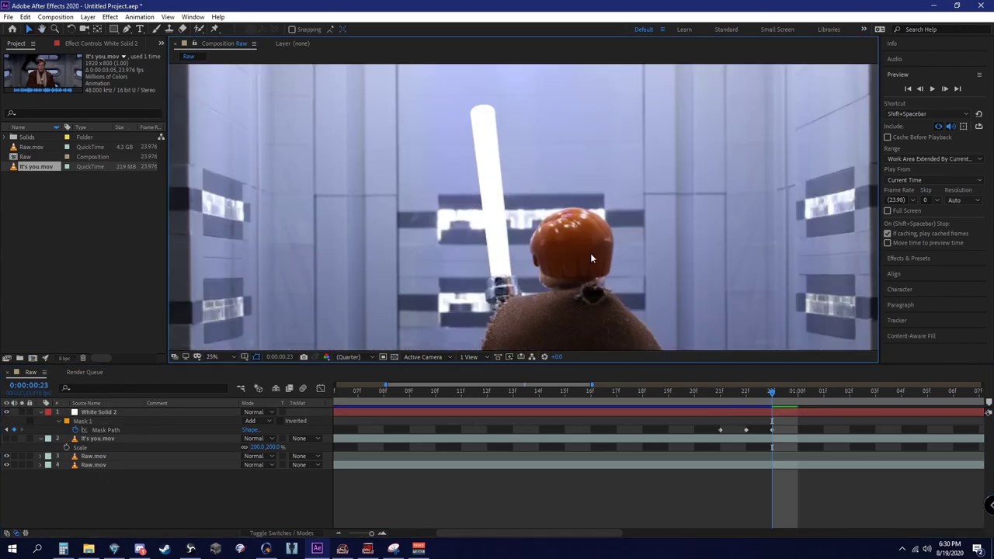
{"action": "left_click", "coordinate": [921, 89]}
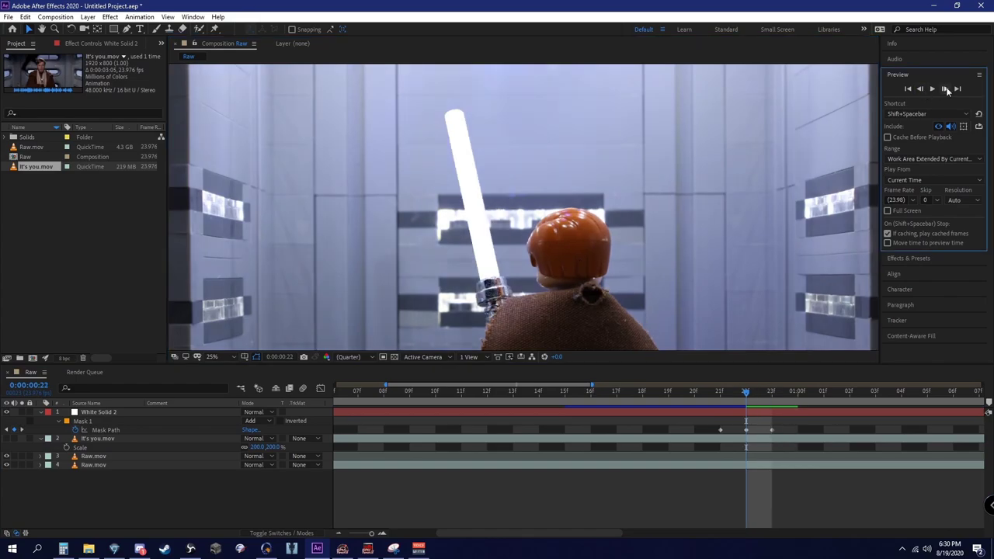
{"action": "left_click", "coordinate": [945, 89]}
Advance to frame 0:00:01:00, hide the white solid, and move the mask's hilt-end points onto the base of the blade.
{"action": "left_click", "coordinate": [945, 90]}
{"action": "scroll", "coordinate": [677, 219], "scroll_direction": "up", "scroll_amount": 6}
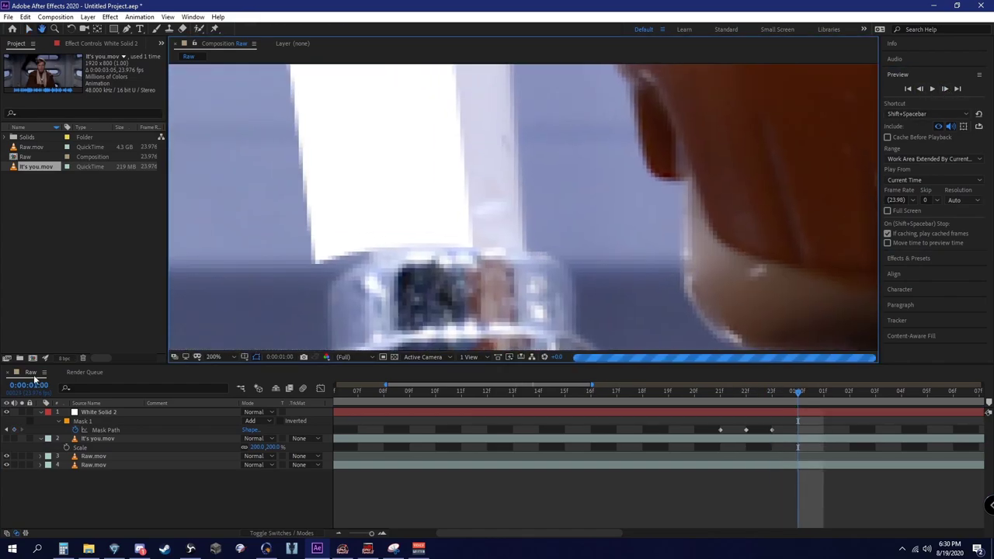
{"action": "left_click", "coordinate": [135, 410]}
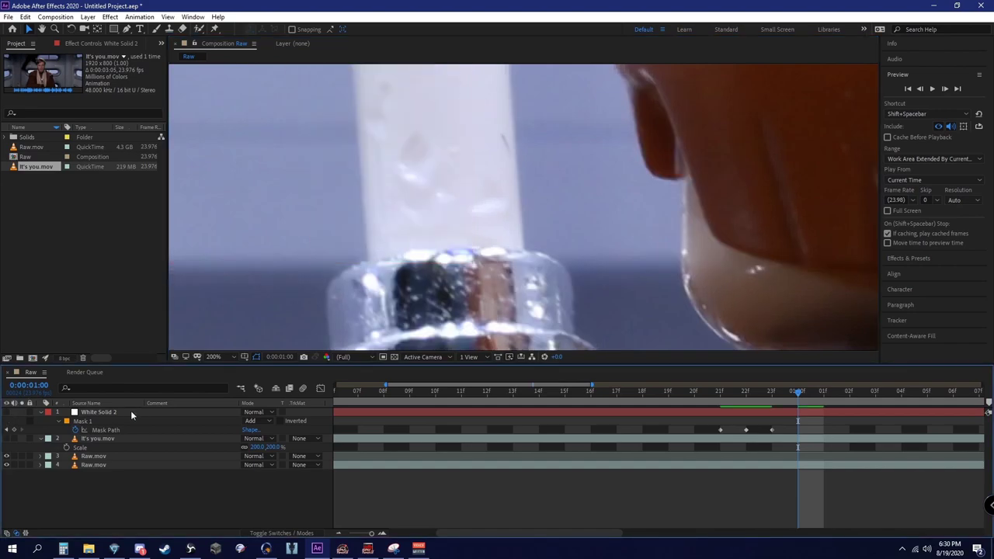
{"action": "left_click_drag", "start_coordinate": [474, 249], "coordinate": [524, 247]}
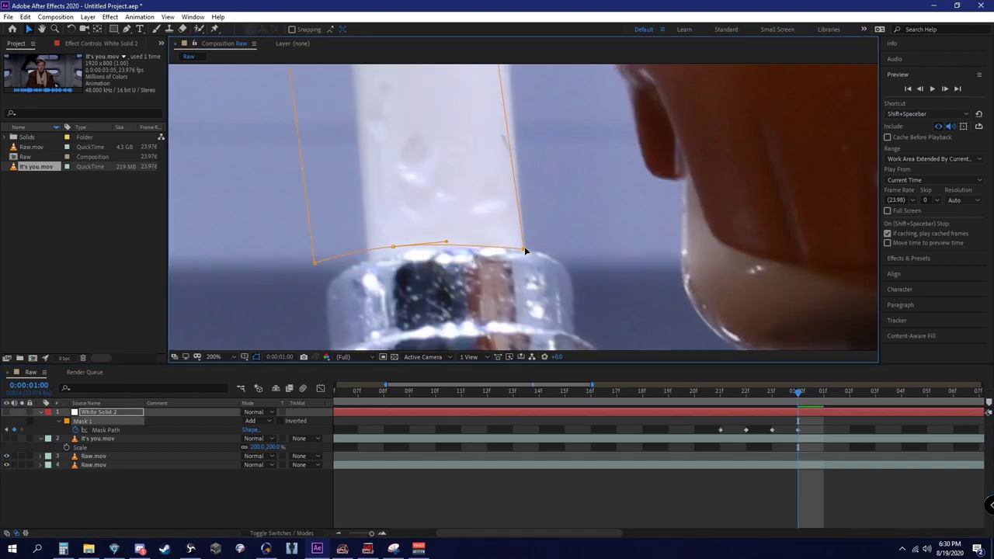
{"action": "left_click_drag", "start_coordinate": [318, 263], "coordinate": [345, 267]}
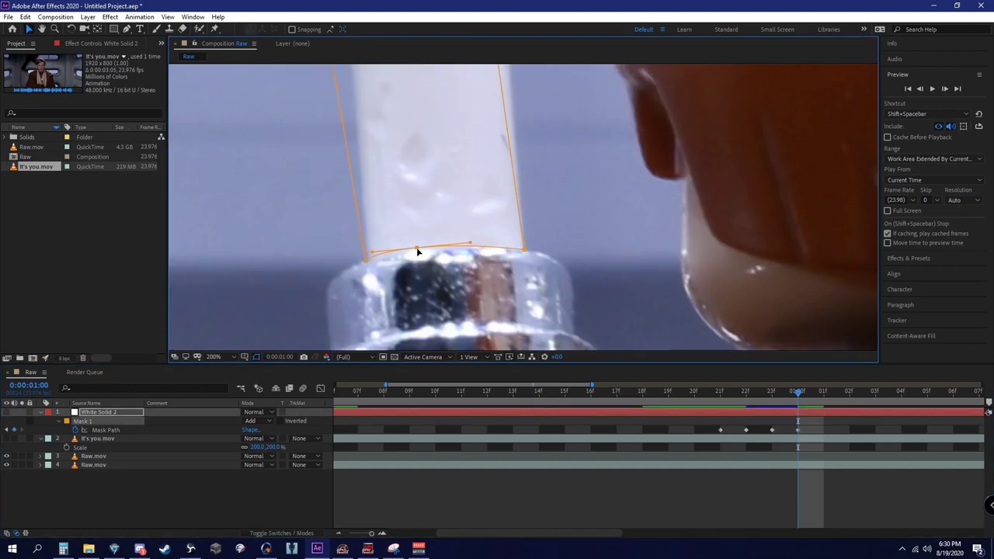
Spread the mask's tip points and curve handles well outside the blade's tip at frame 0:00:01:00.
{"action": "scroll", "coordinate": [457, 238], "scroll_direction": "down", "scroll_amount": 8}
{"action": "scroll", "coordinate": [509, 155], "scroll_direction": "up", "scroll_amount": 4}
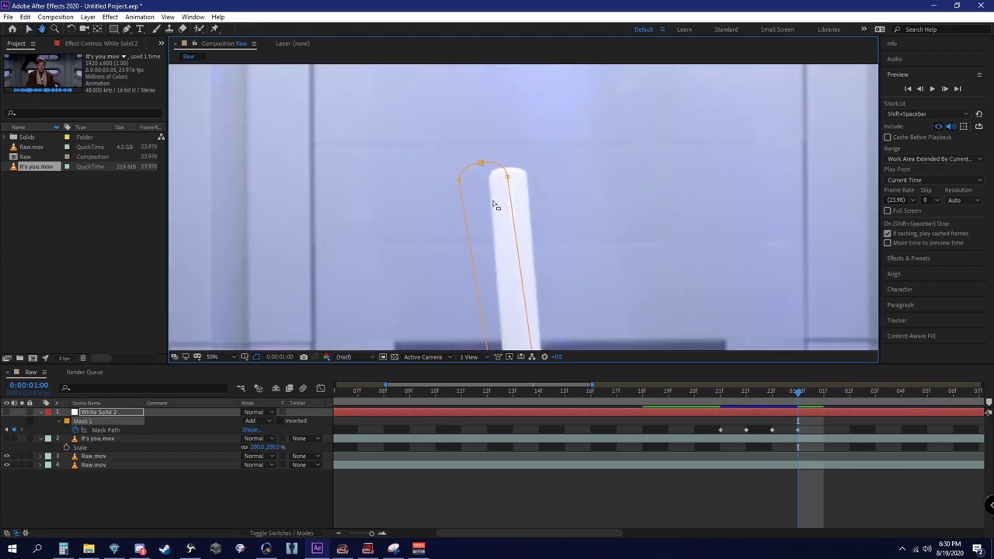
{"action": "left_click_drag", "start_coordinate": [507, 177], "coordinate": [585, 179]}
{"action": "left_click_drag", "start_coordinate": [480, 162], "coordinate": [565, 161]}
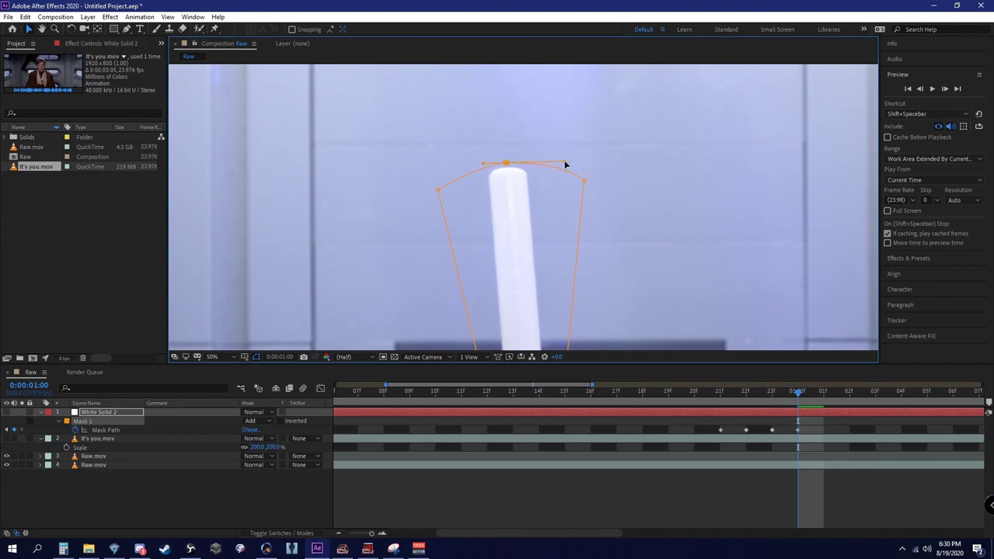
{"action": "left_click_drag", "start_coordinate": [481, 165], "coordinate": [452, 165]}
Show the white solid and examine the flared blade shape at frame 0:00:01:00.
{"action": "left_click", "coordinate": [218, 413]}
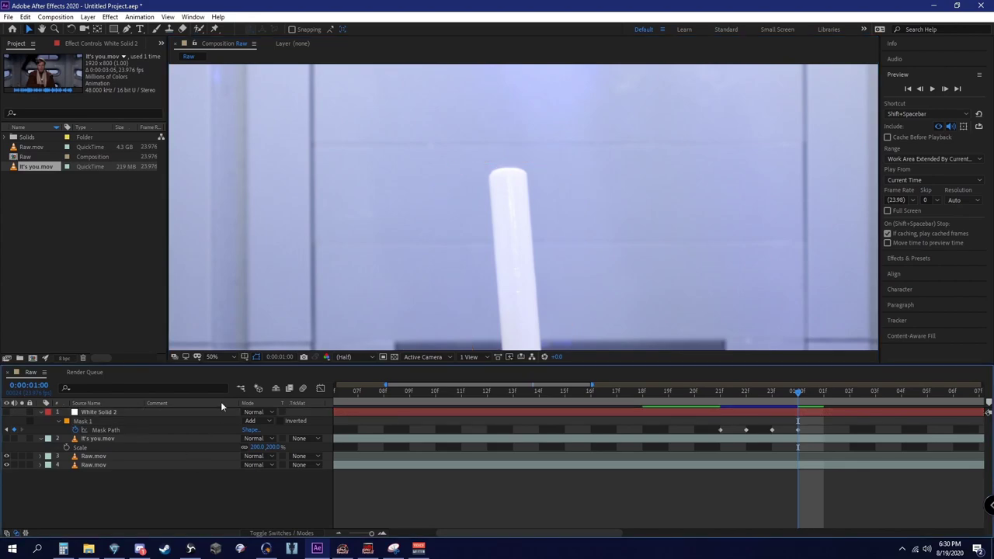
{"action": "left_click", "coordinate": [7, 412]}
{"action": "scroll", "coordinate": [568, 212], "scroll_direction": "down", "scroll_amount": 2}
{"action": "scroll", "coordinate": [570, 207], "scroll_direction": "up", "scroll_amount": 1}
{"action": "key", "text": "space"}
{"action": "left_click_drag", "start_coordinate": [569, 204], "coordinate": [576, 209]}
{"action": "key", "text": "v"}
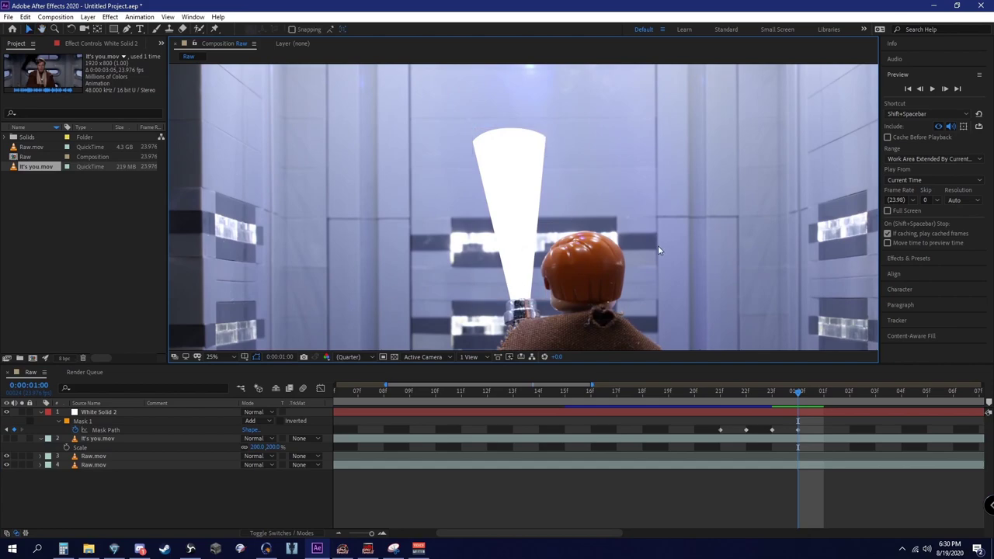
{"action": "left_click", "coordinate": [553, 190]}
{"action": "mouse_move", "coordinate": [795, 394]}
{"action": "left_mouse_down"}
{"action": "mouse_move", "coordinate": [776, 392]}
{"action": "mouse_move", "coordinate": [791, 395]}
{"action": "left_mouse_up"}
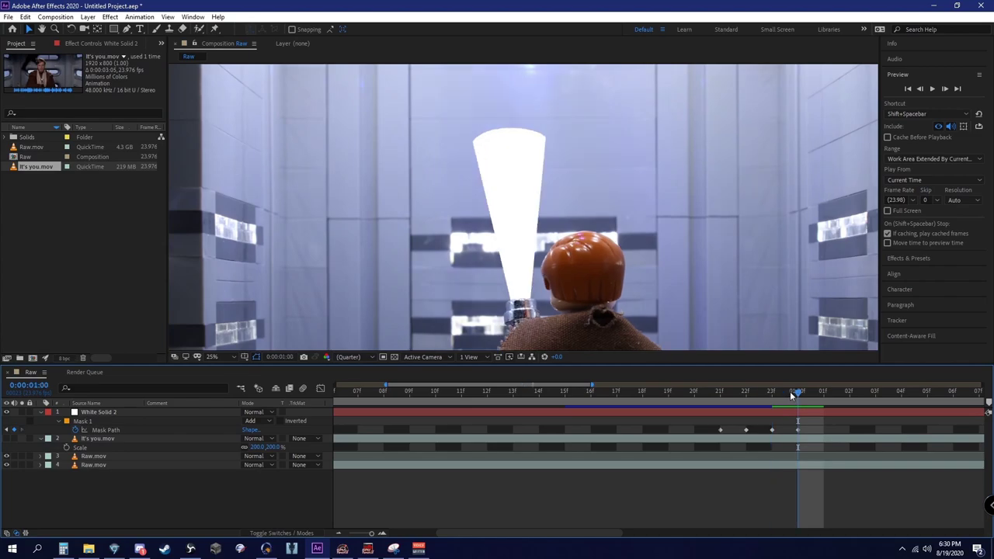
Hide the white solid, move the mask's right tip point onto the blade's edge, and reshape the tip curve at frame 0:00:01:00.
{"action": "left_click", "coordinate": [7, 412]}
{"action": "left_click", "coordinate": [99, 412]}
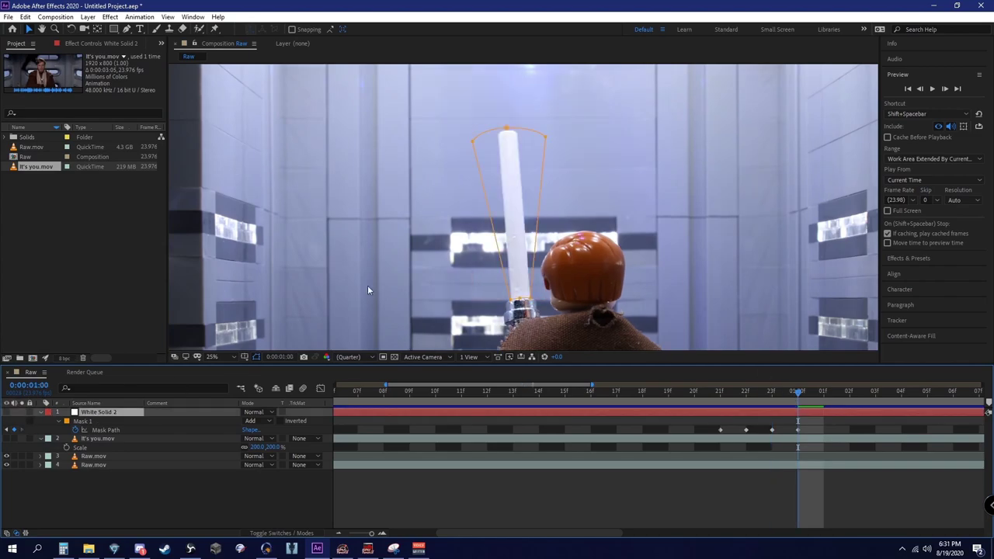
{"action": "scroll", "coordinate": [536, 205], "scroll_direction": "up", "scroll_amount": 3}
{"action": "left_click_drag", "start_coordinate": [588, 184], "coordinate": [598, 381]}
{"action": "left_click_drag", "start_coordinate": [624, 159], "coordinate": [512, 146]}
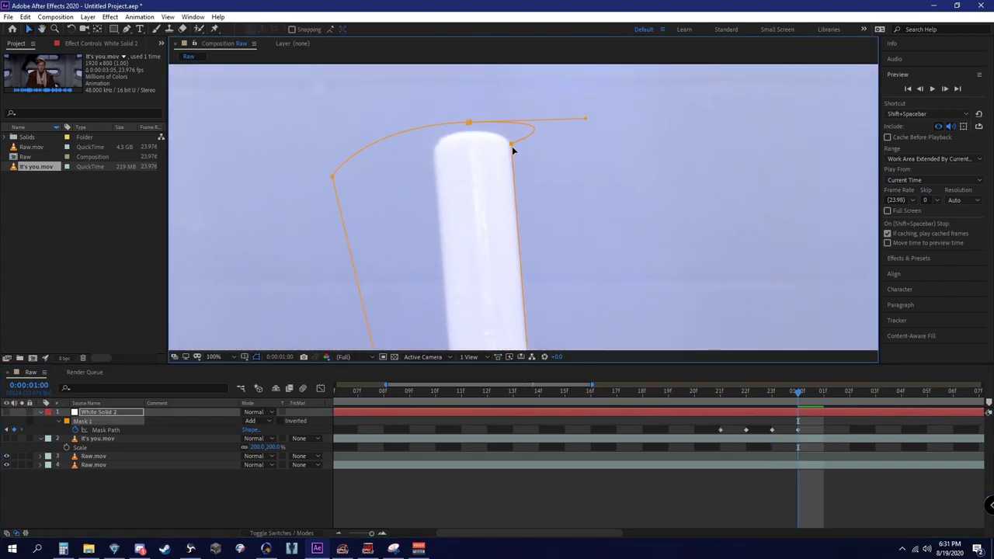
{"action": "left_click_drag", "start_coordinate": [469, 121], "coordinate": [418, 124]}
{"action": "left_click_drag", "start_coordinate": [536, 120], "coordinate": [495, 111]}
{"action": "left_click_drag", "start_coordinate": [319, 142], "coordinate": [341, 136]}
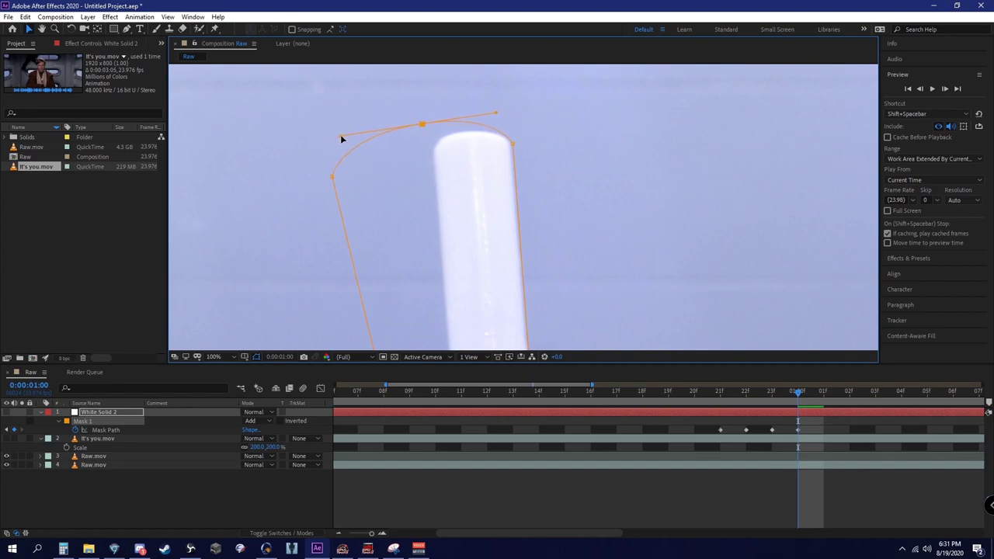
Show the white solid and examine the lopsided blade shape with its left side still flared.
{"action": "left_click", "coordinate": [7, 412]}
{"action": "left_click", "coordinate": [75, 512]}
{"action": "scroll", "coordinate": [537, 250], "scroll_direction": "down", "scroll_amount": 3}
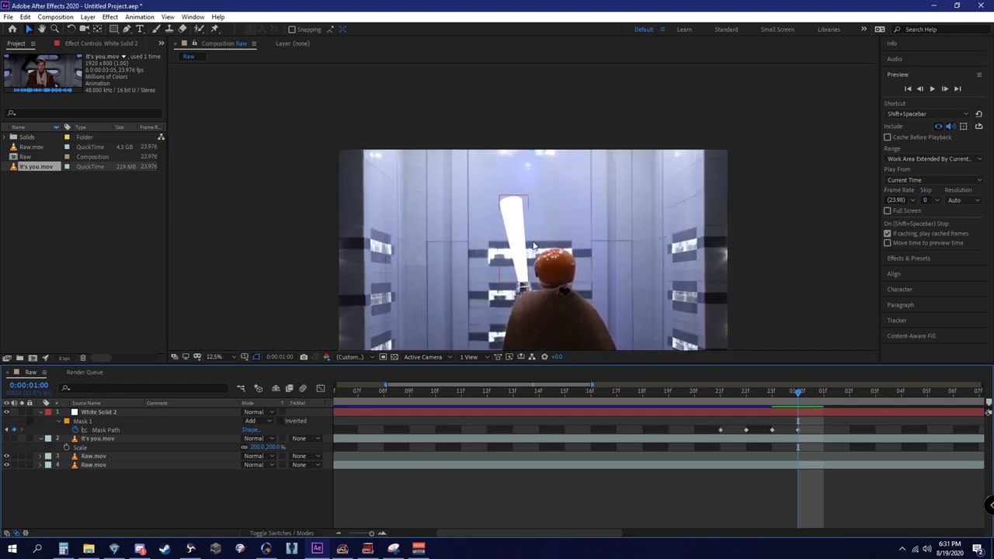
{"action": "left_click_drag", "start_coordinate": [537, 250], "coordinate": [526, 221]}
{"action": "scroll", "coordinate": [527, 220], "scroll_direction": "up", "scroll_amount": 1}
Try widening the right side of the mask's tip on the visible solid, and undo the changes.
{"action": "left_click", "coordinate": [497, 160]}
{"action": "mouse_move", "coordinate": [500, 138]}
{"action": "left_mouse_down"}
{"action": "mouse_move", "coordinate": [526, 137]}
{"action": "mouse_move", "coordinate": [487, 130]}
{"action": "left_mouse_up"}
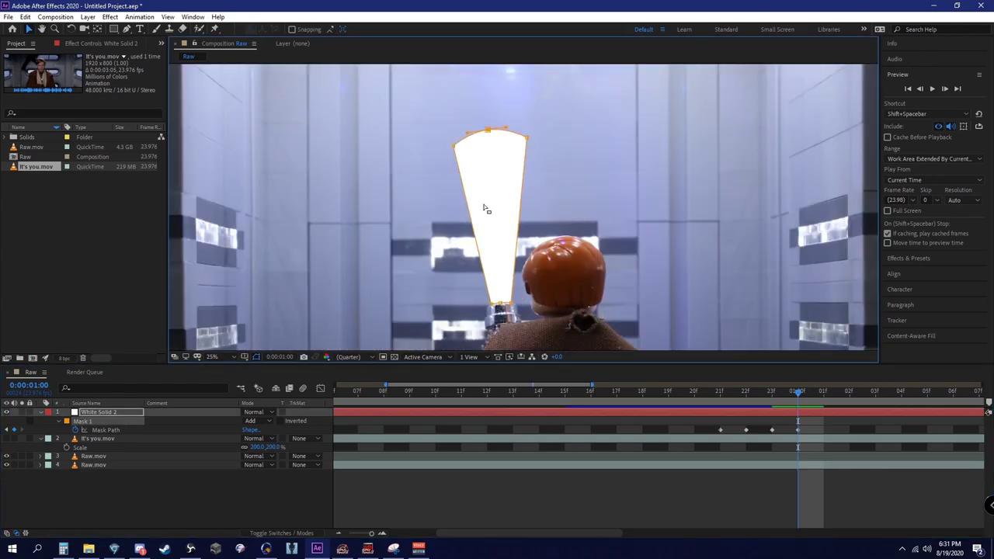
{"action": "key", "text": "ctrl+z"}
{"action": "key", "text": "ctrl+z"}
{"action": "key", "text": "ctrl+z"}
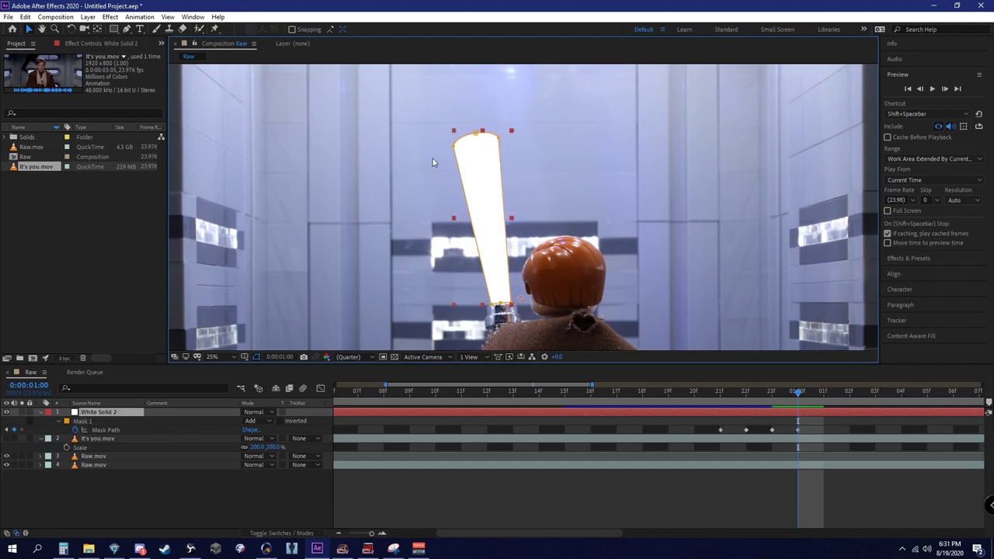
Hide the white solid and fit the mask's left tip point, top point and curve handles to the blade's rounded tip at frame 0:00:01:00.
{"action": "left_click", "coordinate": [160, 517]}
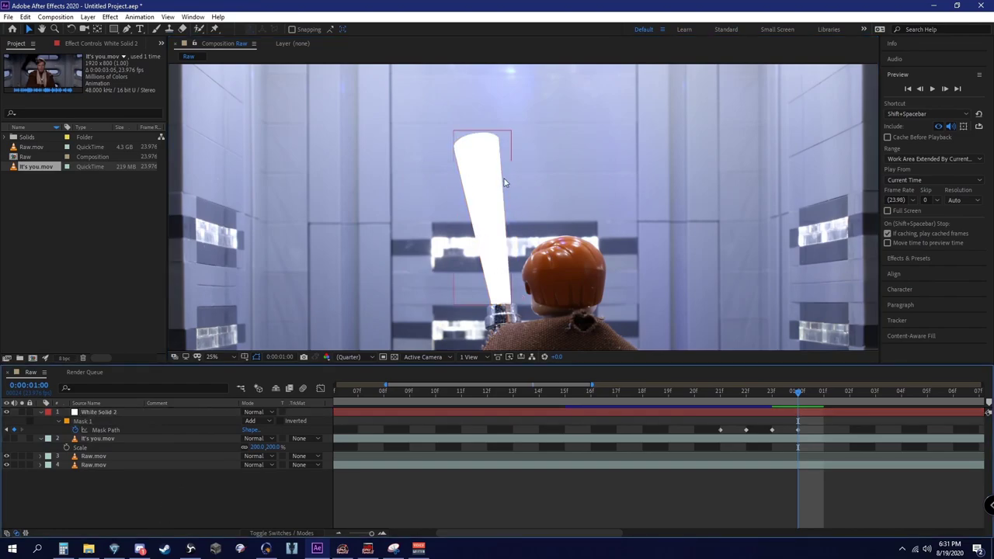
{"action": "left_click", "coordinate": [495, 175]}
{"action": "scroll", "coordinate": [507, 150], "scroll_direction": "up", "scroll_amount": 4}
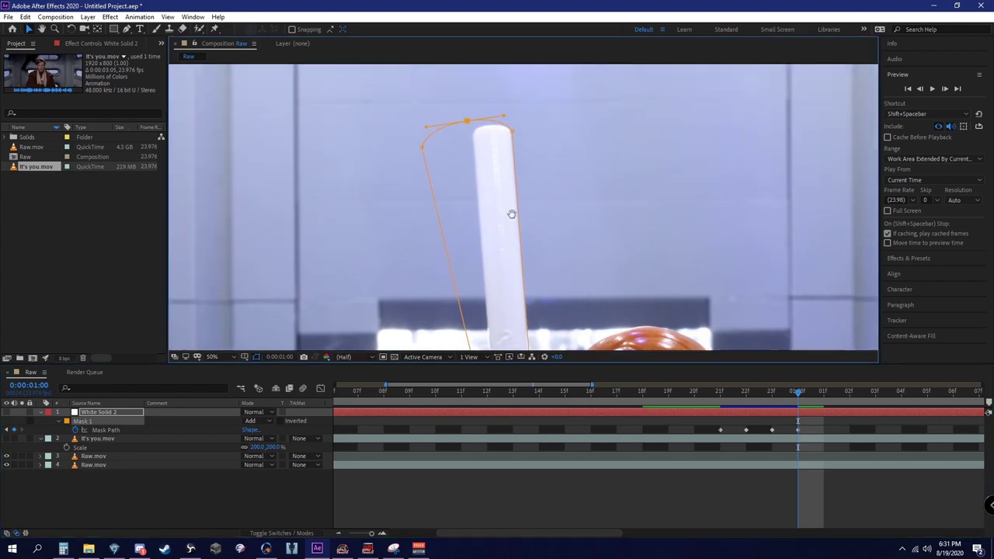
{"action": "mouse_move", "coordinate": [800, 398]}
{"action": "left_mouse_down"}
{"action": "mouse_move", "coordinate": [772, 397]}
{"action": "mouse_move", "coordinate": [799, 397]}
{"action": "left_mouse_up"}
{"action": "left_click_drag", "start_coordinate": [372, 185], "coordinate": [492, 258]}
{"action": "scroll", "coordinate": [471, 155], "scroll_direction": "up", "scroll_amount": 2}
{"action": "left_click_drag", "start_coordinate": [392, 160], "coordinate": [487, 168]}
{"action": "left_click_drag", "start_coordinate": [642, 146], "coordinate": [566, 164]}
{"action": "left_click_drag", "start_coordinate": [569, 208], "coordinate": [568, 211]}
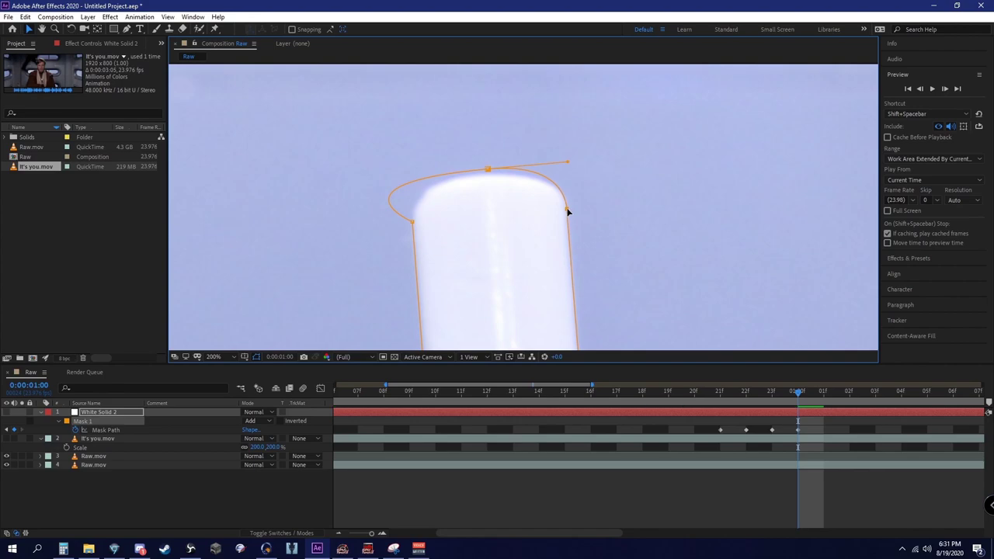
{"action": "left_click_drag", "start_coordinate": [482, 175], "coordinate": [394, 177]}
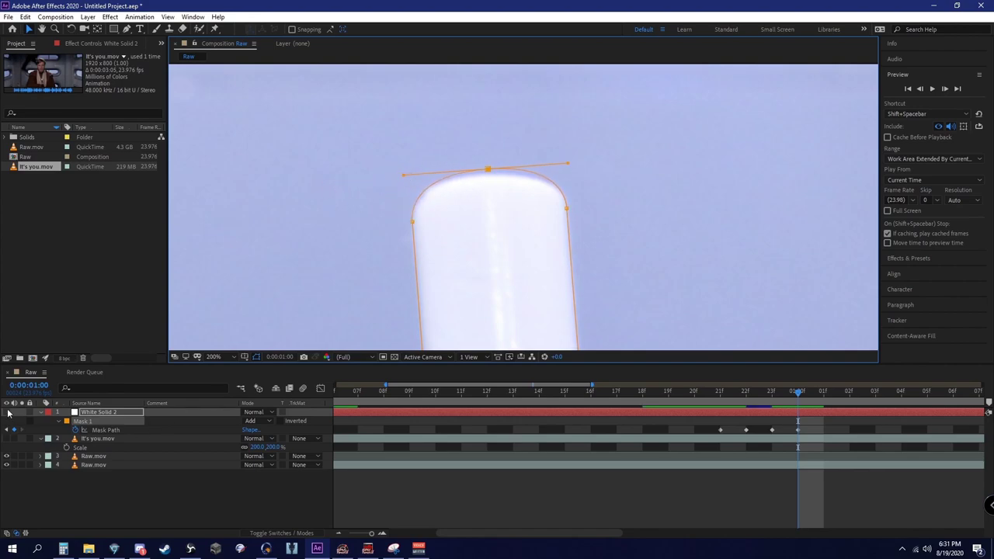
Deselect the mask and examine the bare blade from tip to hilt on frame 0:00:01:00.
{"action": "left_click", "coordinate": [211, 508]}
{"action": "scroll", "coordinate": [495, 213], "scroll_direction": "down", "scroll_amount": 6}
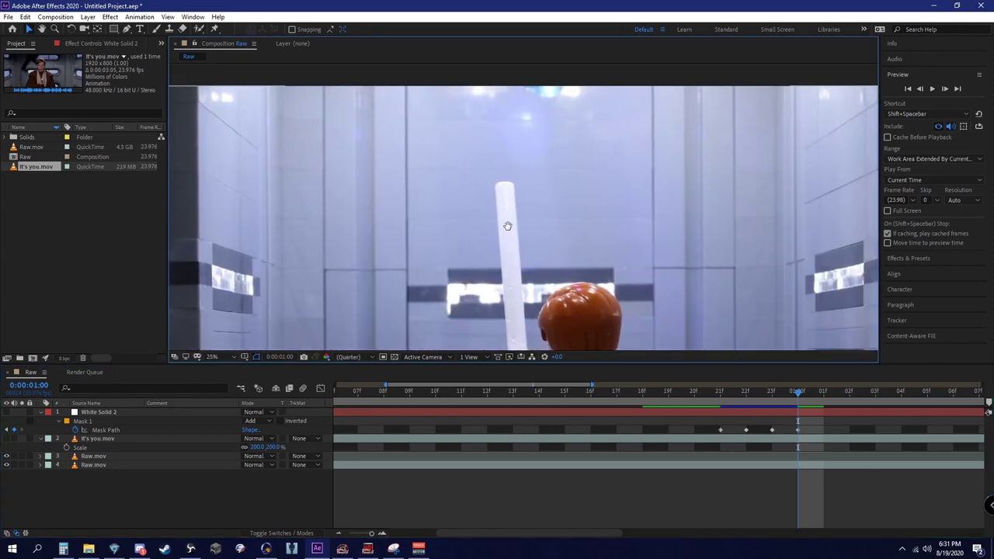
{"action": "scroll", "coordinate": [487, 155], "scroll_direction": "up", "scroll_amount": 2}
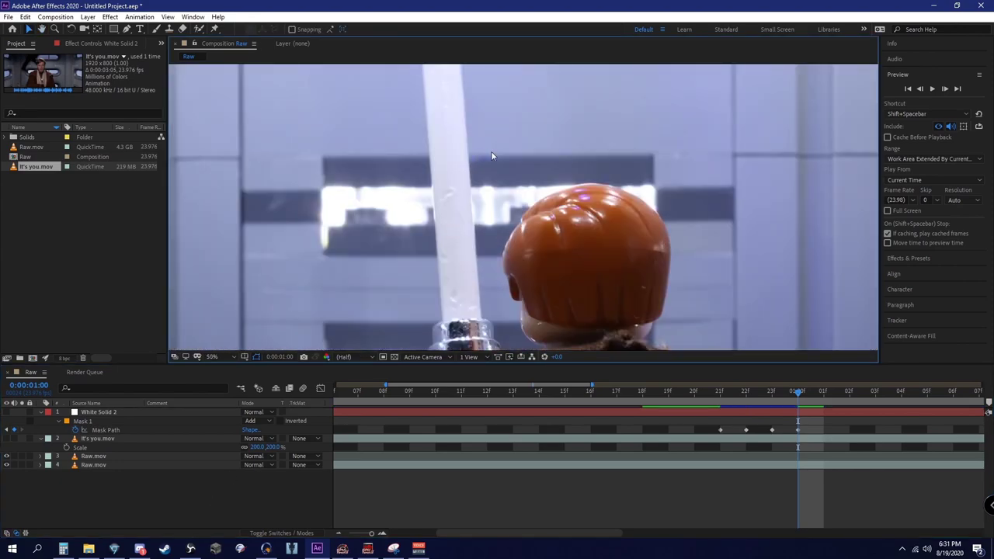
{"action": "scroll", "coordinate": [497, 167], "scroll_direction": "down", "scroll_amount": 2}
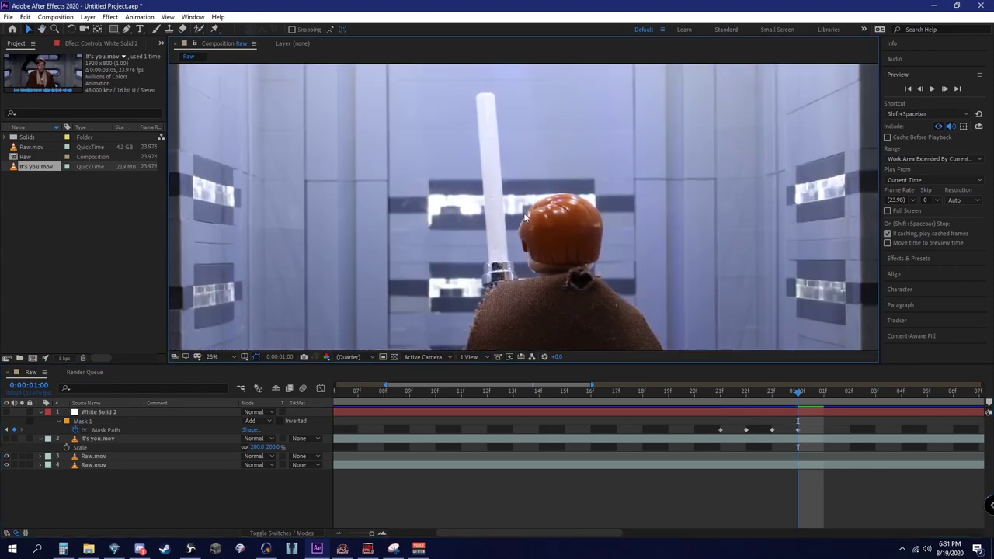
{"action": "left_click_drag", "start_coordinate": [524, 214], "coordinate": [528, 190]}
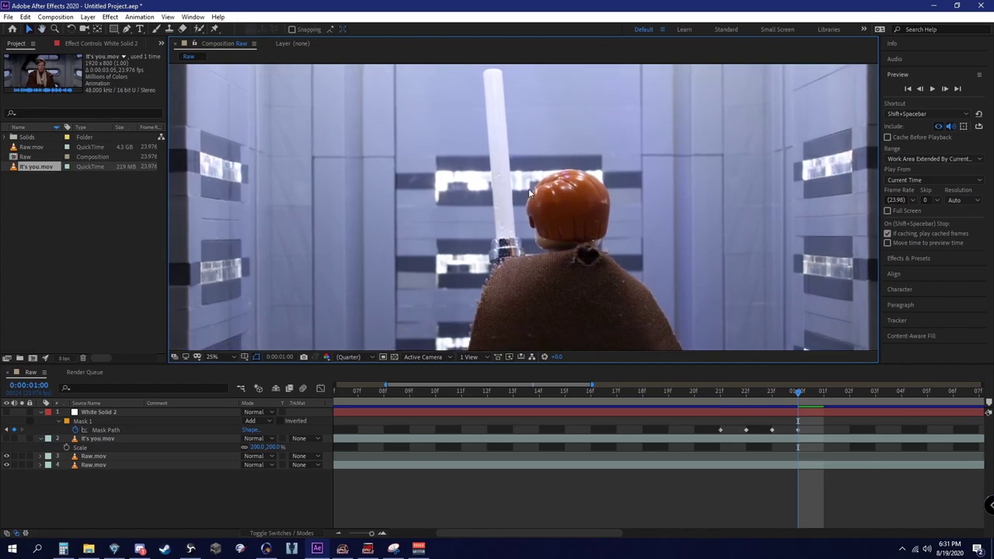
{"action": "scroll", "coordinate": [531, 208], "scroll_direction": "up", "scroll_amount": 4}
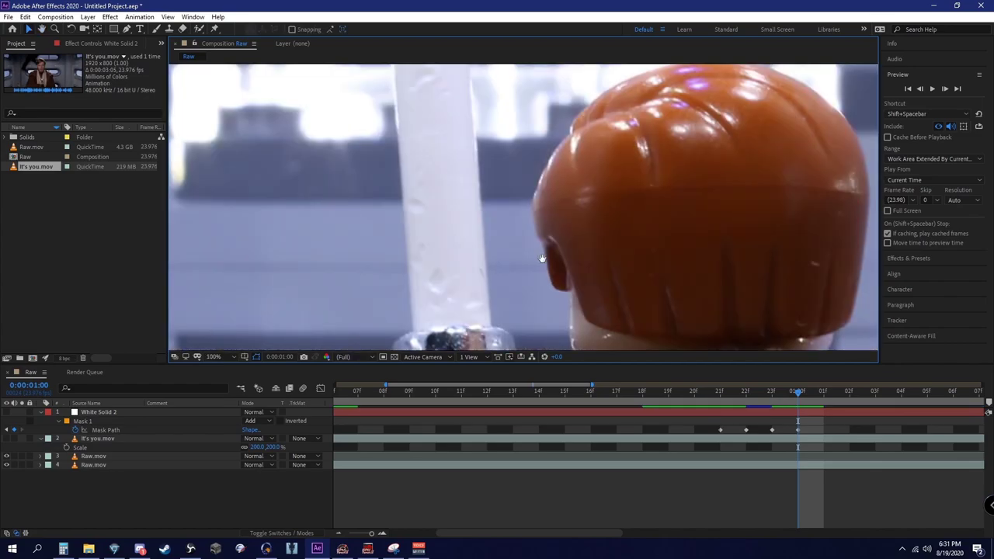
{"action": "left_click_drag", "start_coordinate": [547, 280], "coordinate": [563, 189]}
{"action": "scroll", "coordinate": [464, 249], "scroll_direction": "up", "scroll_amount": 2}
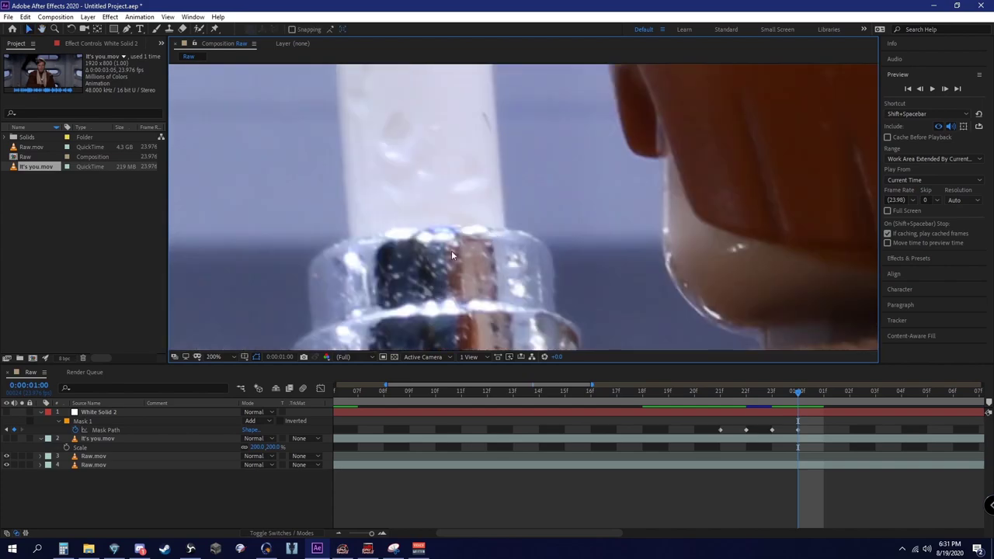
{"action": "scroll", "coordinate": [556, 247], "scroll_direction": "down", "scroll_amount": 5}
{"action": "scroll", "coordinate": [544, 257], "scroll_direction": "up", "scroll_amount": 3}
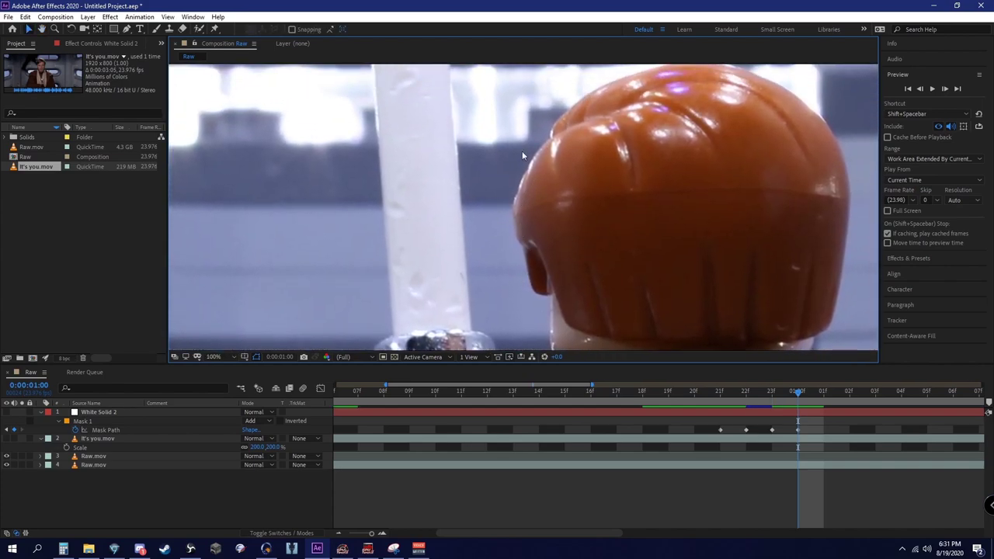
{"action": "scroll", "coordinate": [504, 239], "scroll_direction": "down", "scroll_amount": 2}
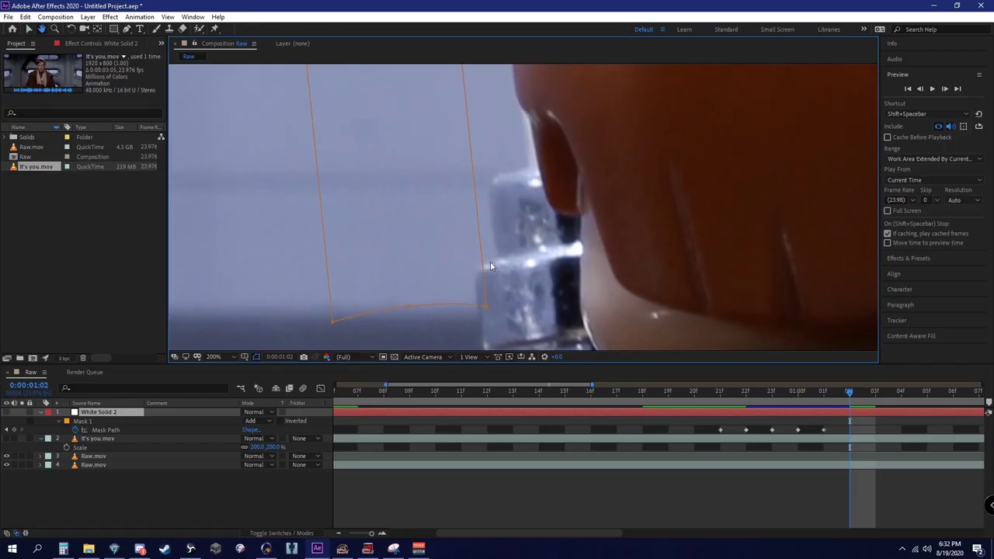
At frame 0:00:01:02, move the mask's lower corners and bottom middle point to the blade's base at the hilt, adjusting the bottom curve.
{"action": "scroll", "coordinate": [497, 258], "scroll_direction": "down", "scroll_amount": 4}
{"action": "scroll", "coordinate": [527, 250], "scroll_direction": "up", "scroll_amount": 4}
{"action": "scroll", "coordinate": [461, 250], "scroll_direction": "up", "scroll_amount": 2}
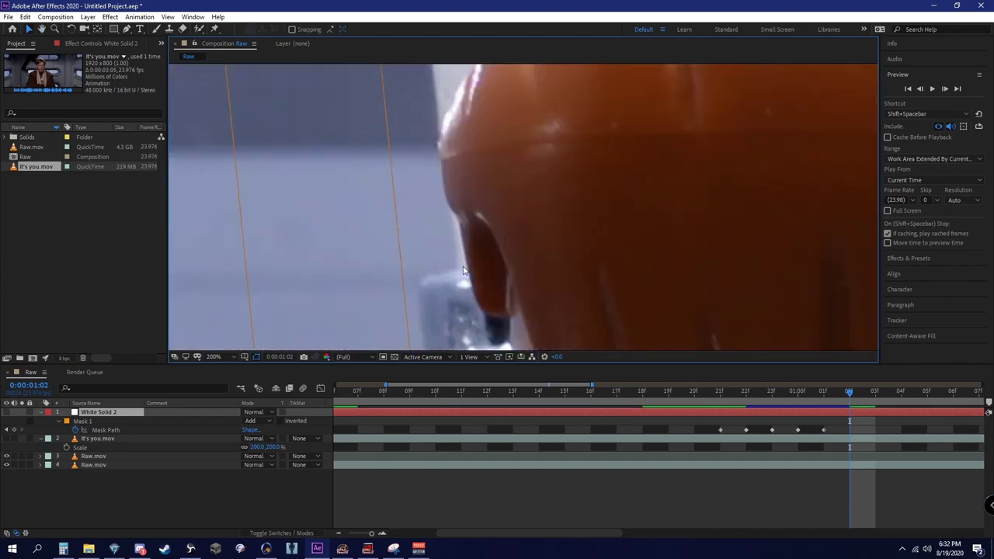
{"action": "scroll", "coordinate": [492, 205], "scroll_direction": "down", "scroll_amount": 2}
{"action": "left_click_drag", "start_coordinate": [492, 151], "coordinate": [484, 254]}
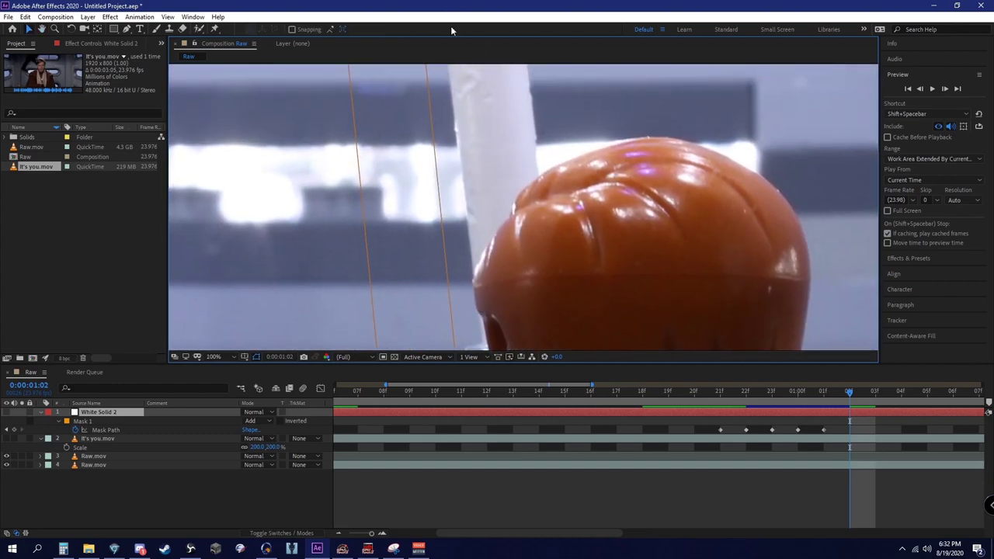
{"action": "scroll", "coordinate": [547, 152], "scroll_direction": "down", "scroll_amount": 2}
{"action": "scroll", "coordinate": [504, 253], "scroll_direction": "up", "scroll_amount": 2}
{"action": "left_click_drag", "start_coordinate": [476, 114], "coordinate": [561, 236]}
{"action": "left_click_drag", "start_coordinate": [388, 310], "coordinate": [456, 256]}
{"action": "left_click_drag", "start_coordinate": [426, 305], "coordinate": [494, 236]}
{"action": "scroll", "coordinate": [499, 246], "scroll_direction": "up", "scroll_amount": 2}
{"action": "left_click_drag", "start_coordinate": [394, 271], "coordinate": [407, 259]}
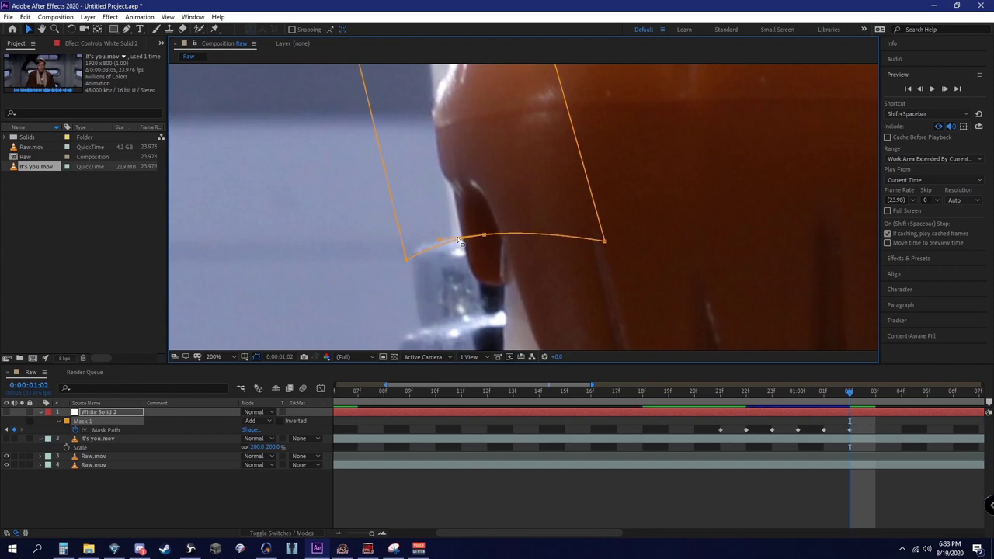
{"action": "left_click_drag", "start_coordinate": [484, 235], "coordinate": [426, 237]}
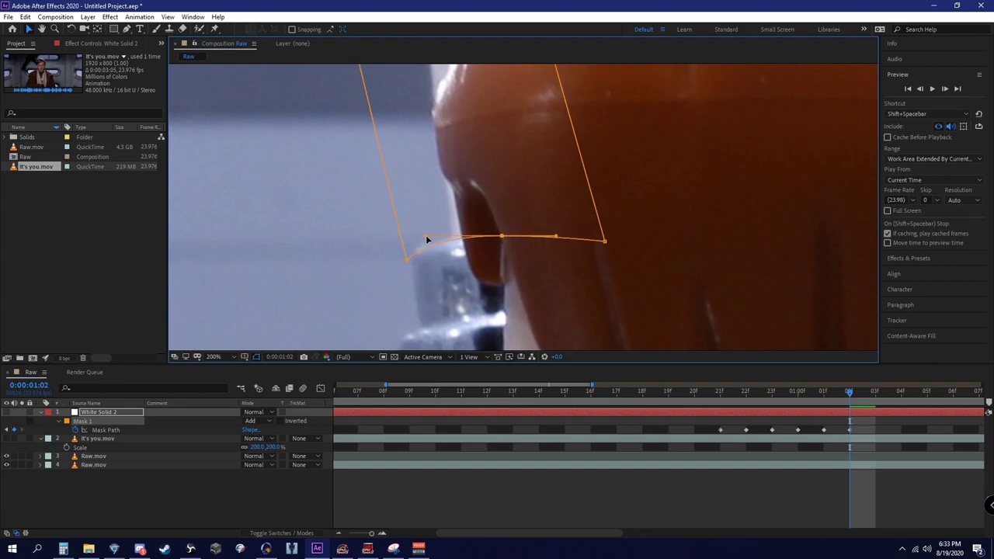
Fit the mask's upper side points, top point and curve handles around the blade's rounded tip at frame 0:00:01:02.
{"action": "scroll", "coordinate": [543, 195], "scroll_direction": "down", "scroll_amount": 6}
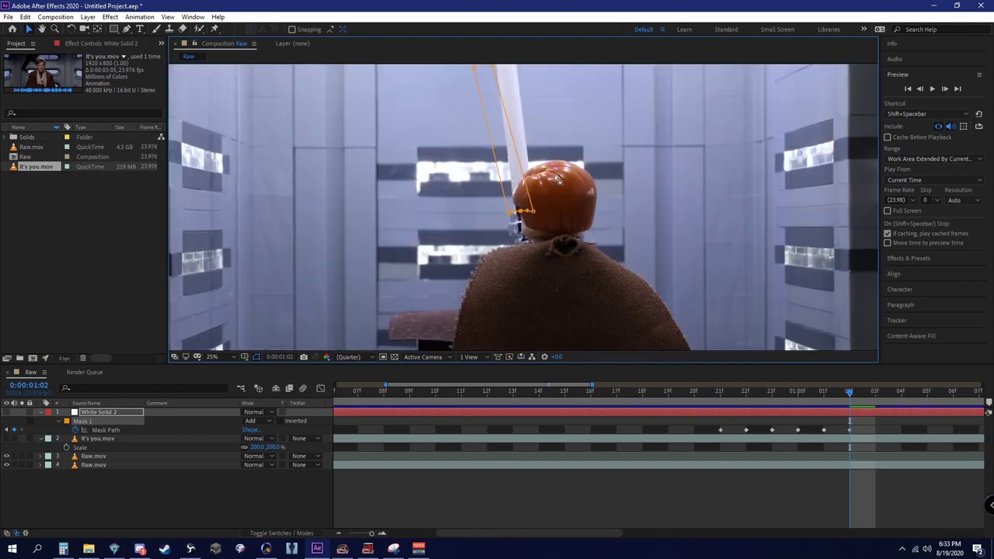
{"action": "scroll", "coordinate": [556, 179], "scroll_direction": "up", "scroll_amount": 4}
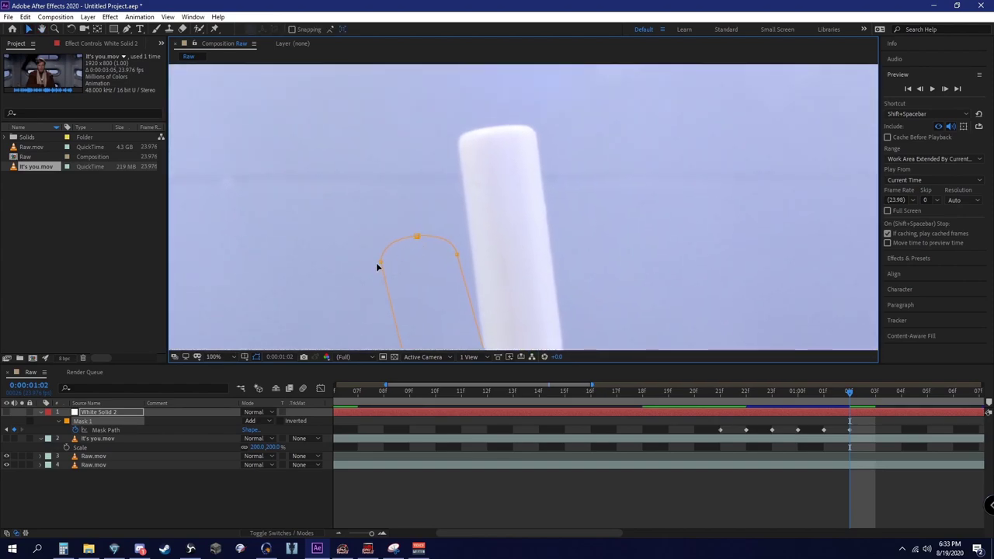
{"action": "left_click_drag", "start_coordinate": [400, 258], "coordinate": [535, 136]}
{"action": "left_click_drag", "start_coordinate": [418, 235], "coordinate": [530, 112]}
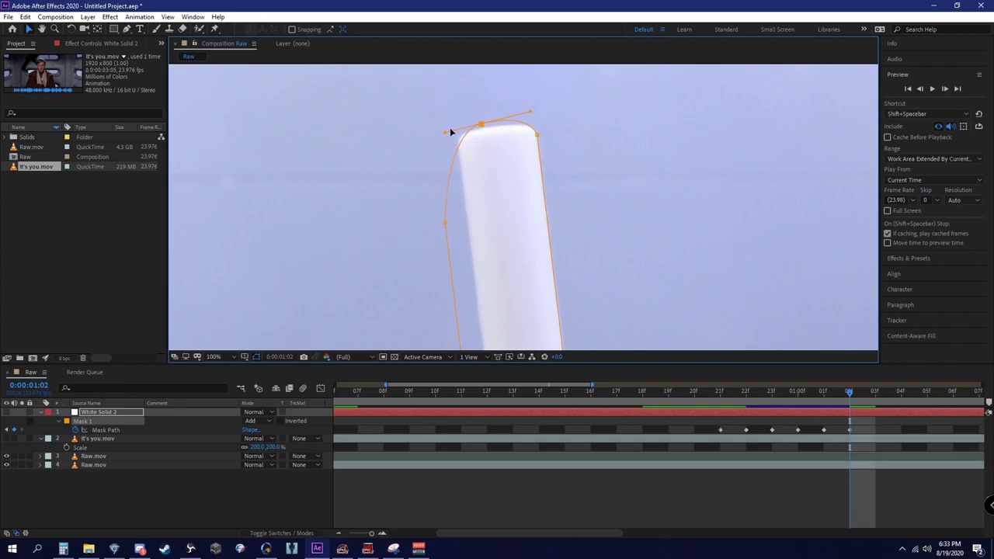
Advance to frame 0:00:01:03 and move the mask's lower corners and bottom middle point to the blade's base above the hilt.
{"action": "scroll", "coordinate": [447, 134], "scroll_direction": "down", "scroll_amount": 3}
{"action": "key", "text": "Page_Down"}
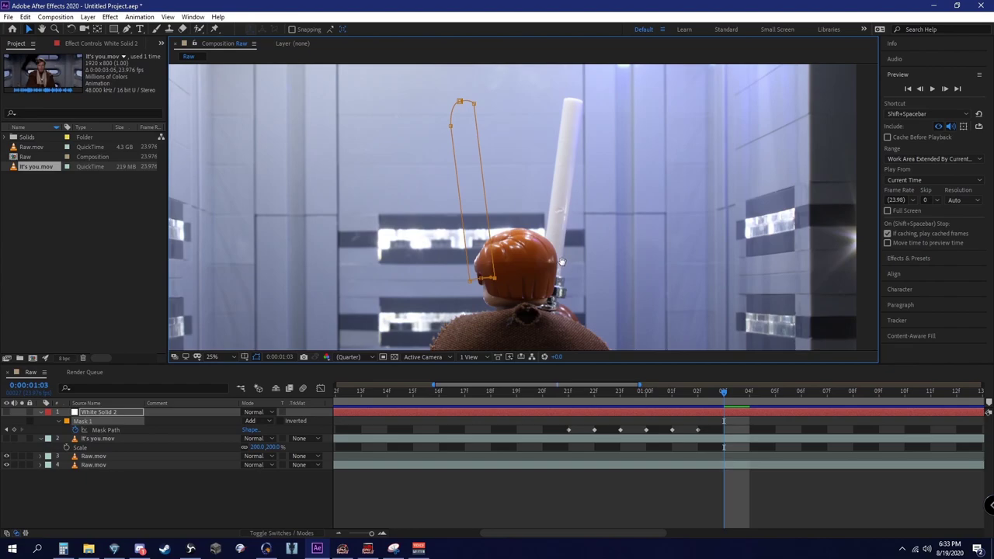
{"action": "mouse_move", "coordinate": [720, 401]}
{"action": "left_mouse_down"}
{"action": "mouse_move", "coordinate": [703, 399]}
{"action": "mouse_move", "coordinate": [721, 397]}
{"action": "left_mouse_up"}
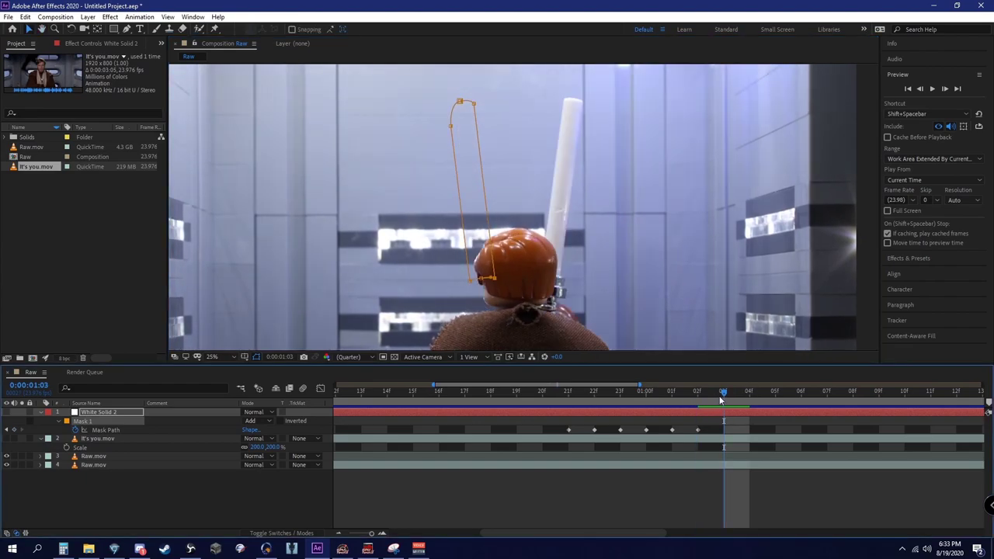
{"action": "scroll", "coordinate": [587, 254], "scroll_direction": "up", "scroll_amount": 4}
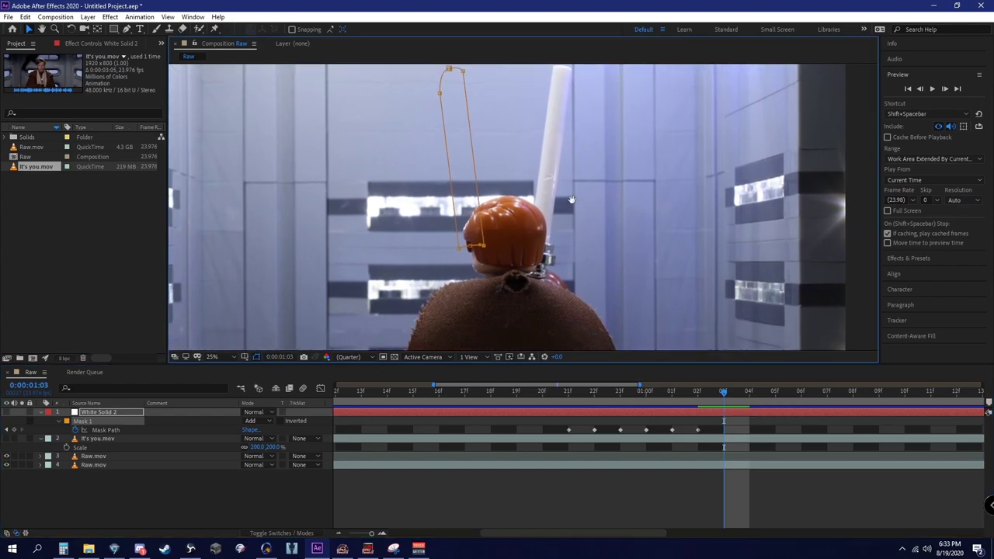
{"action": "left_click_drag", "start_coordinate": [236, 221], "coordinate": [504, 197]}
{"action": "left_click_drag", "start_coordinate": [340, 211], "coordinate": [513, 190]}
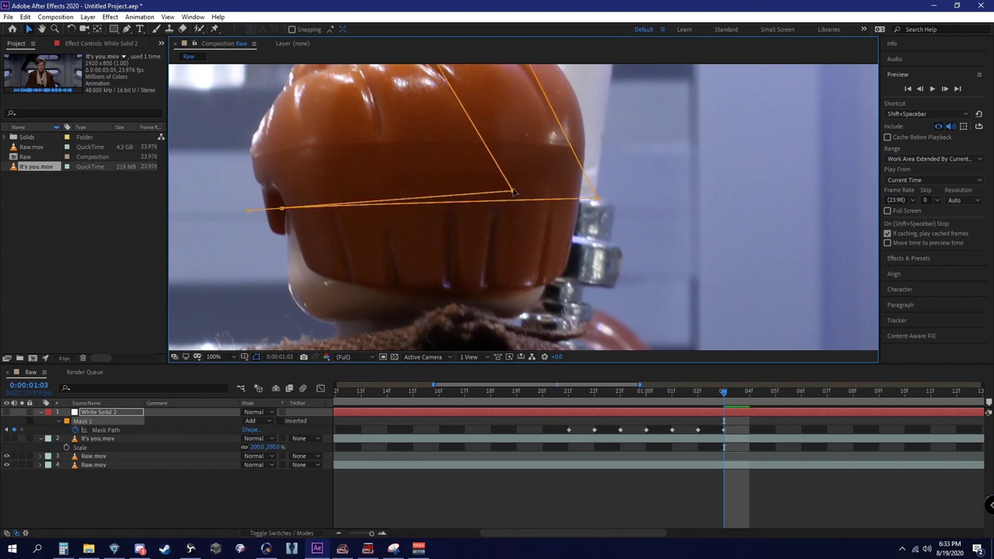
{"action": "left_click_drag", "start_coordinate": [281, 209], "coordinate": [473, 212]}
{"action": "scroll", "coordinate": [555, 202], "scroll_direction": "up", "scroll_amount": 2}
{"action": "left_click_drag", "start_coordinate": [386, 210], "coordinate": [388, 198]}
Compare with frame 0:00:01:02, and move the mask's upper points and curve handles to the blade's tip at frame 0:00:01:03.
{"action": "scroll", "coordinate": [525, 221], "scroll_direction": "down", "scroll_amount": 4}
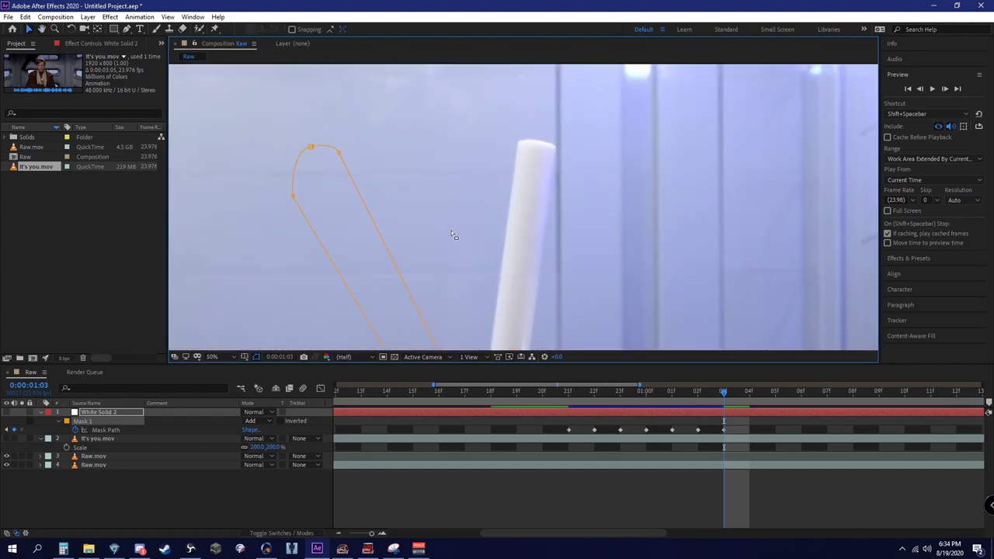
{"action": "left_click_drag", "start_coordinate": [452, 234], "coordinate": [449, 238]}
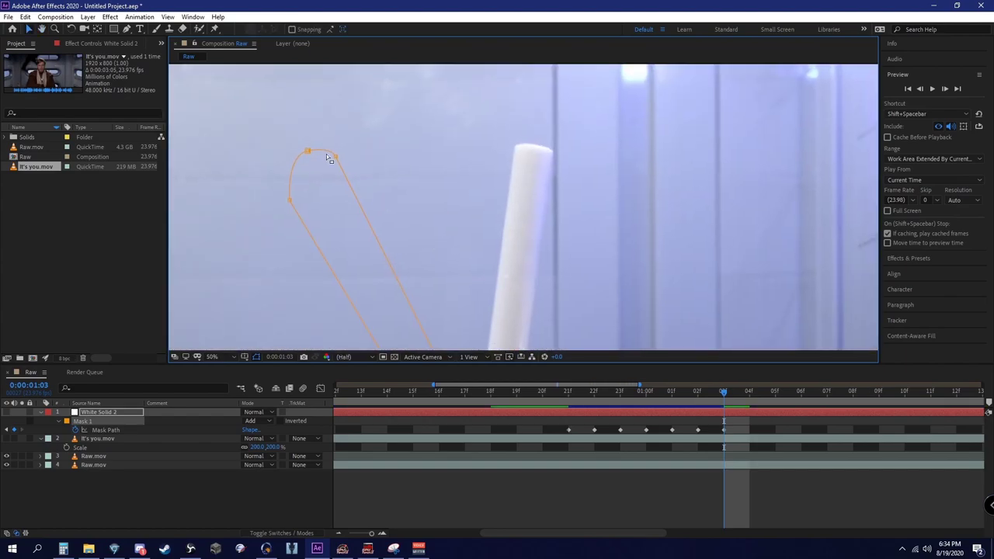
{"action": "left_click", "coordinate": [698, 394]}
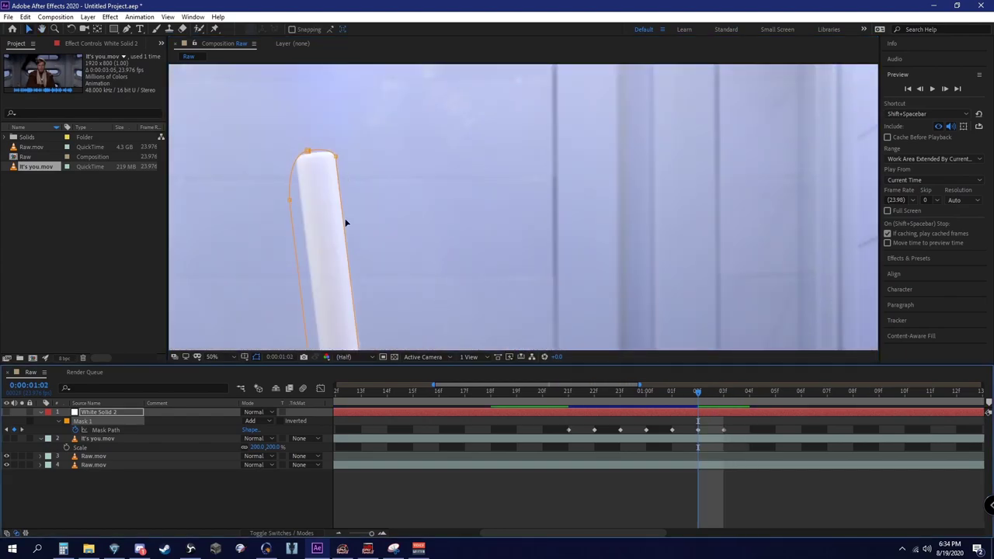
{"action": "left_click", "coordinate": [722, 396]}
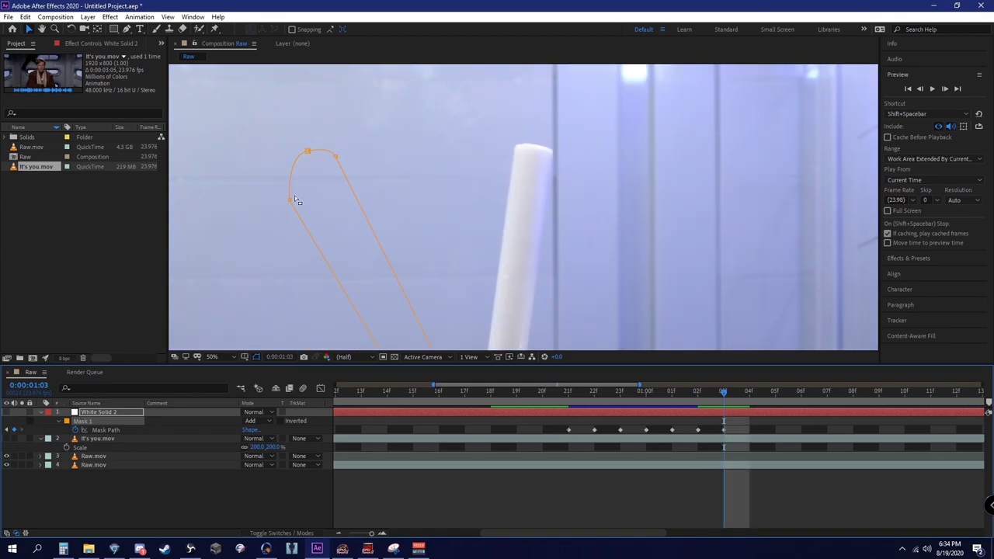
{"action": "left_click_drag", "start_coordinate": [289, 199], "coordinate": [397, 151]}
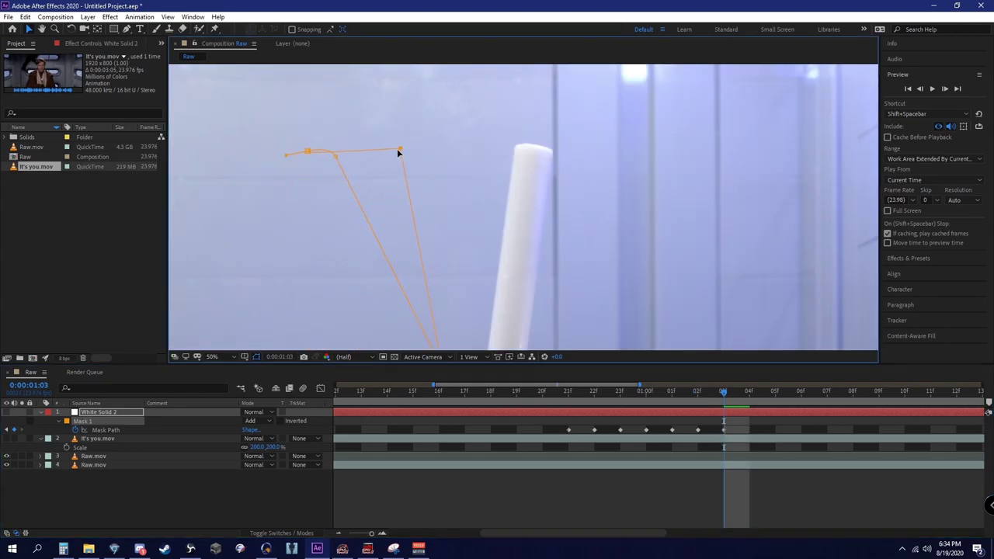
{"action": "left_click_drag", "start_coordinate": [336, 160], "coordinate": [552, 158]}
{"action": "left_click_drag", "start_coordinate": [311, 153], "coordinate": [559, 130]}
{"action": "left_click_drag", "start_coordinate": [465, 128], "coordinate": [410, 120]}
Show the white solid and examine the masked blade from tip to hilt at frame 0:00:01:03.
{"action": "scroll", "coordinate": [514, 160], "scroll_direction": "down", "scroll_amount": 2}
{"action": "left_click_drag", "start_coordinate": [502, 285], "coordinate": [486, 249]}
{"action": "scroll", "coordinate": [533, 231], "scroll_direction": "up", "scroll_amount": 4}
{"action": "left_click", "coordinate": [11, 418]}
{"action": "left_click", "coordinate": [95, 373]}
{"action": "left_click", "coordinate": [24, 374]}
{"action": "scroll", "coordinate": [235, 325], "scroll_direction": "down", "scroll_amount": 6}
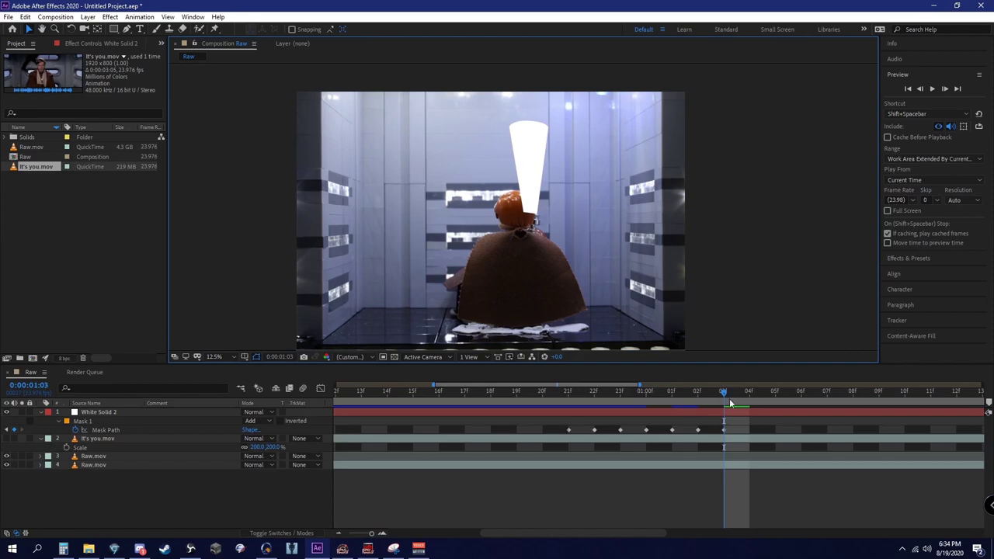
{"action": "mouse_move", "coordinate": [720, 395]}
{"action": "left_mouse_down"}
{"action": "mouse_move", "coordinate": [703, 395]}
{"action": "mouse_move", "coordinate": [720, 394]}
{"action": "left_mouse_up"}
{"action": "scroll", "coordinate": [428, 161], "scroll_direction": "up", "scroll_amount": 1}
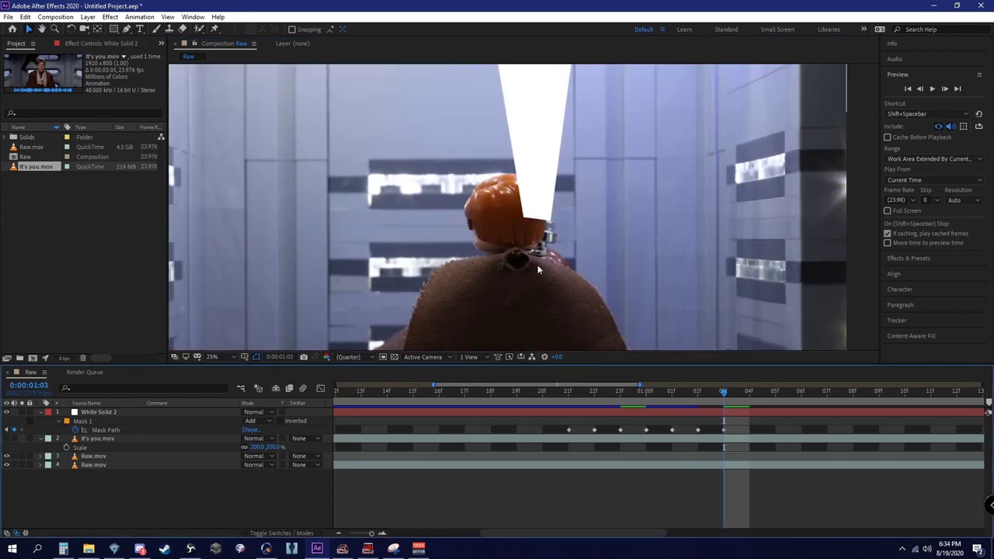
{"action": "scroll", "coordinate": [597, 216], "scroll_direction": "down", "scroll_amount": 1}
{"action": "left_click_drag", "start_coordinate": [590, 225], "coordinate": [606, 265]}
{"action": "scroll", "coordinate": [597, 224], "scroll_direction": "up", "scroll_amount": 1}
Advance to frame 0:00:01:04, hide the white solid and fit the mask's lower corners and bottom middle point to the blade's base.
{"action": "left_click_drag", "start_coordinate": [724, 395], "coordinate": [753, 401]}
{"action": "scroll", "coordinate": [609, 211], "scroll_direction": "up", "scroll_amount": 4}
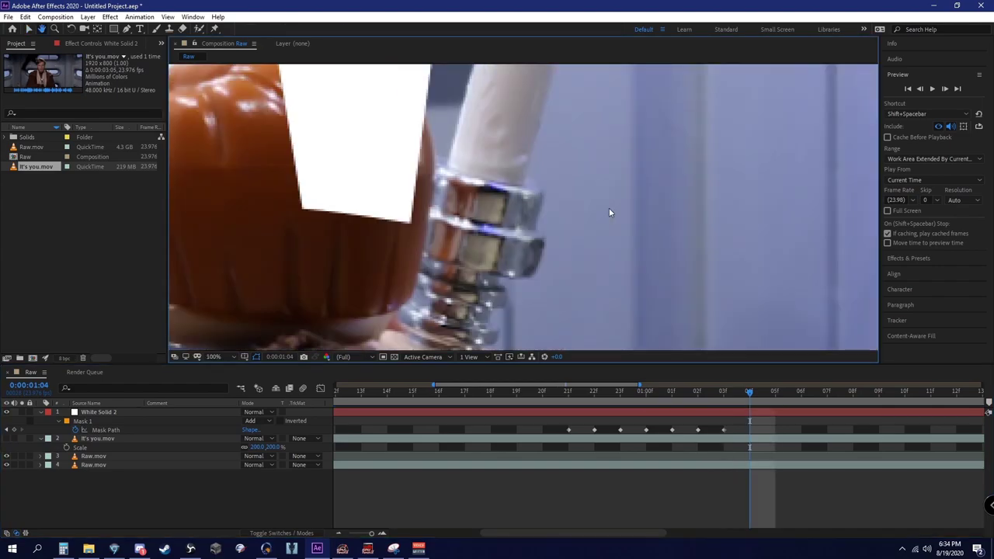
{"action": "left_click", "coordinate": [7, 413]}
{"action": "left_click", "coordinate": [7, 413]}
{"action": "left_click", "coordinate": [117, 414]}
{"action": "left_click", "coordinate": [5, 414]}
{"action": "left_click", "coordinate": [97, 411]}
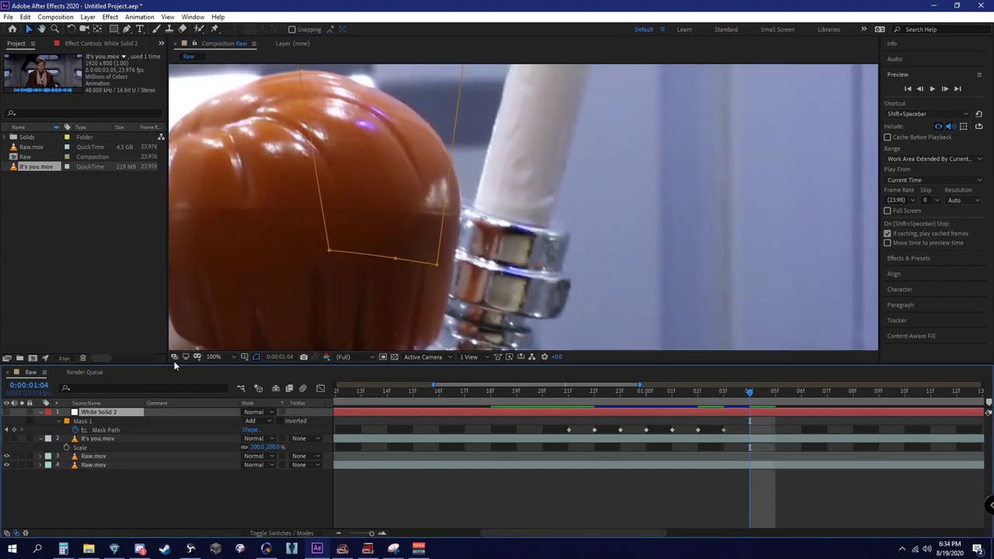
{"action": "scroll", "coordinate": [388, 233], "scroll_direction": "up", "scroll_amount": 2}
{"action": "left_click_drag", "start_coordinate": [377, 294], "coordinate": [599, 217]}
{"action": "left_click_drag", "start_coordinate": [172, 273], "coordinate": [515, 185]}
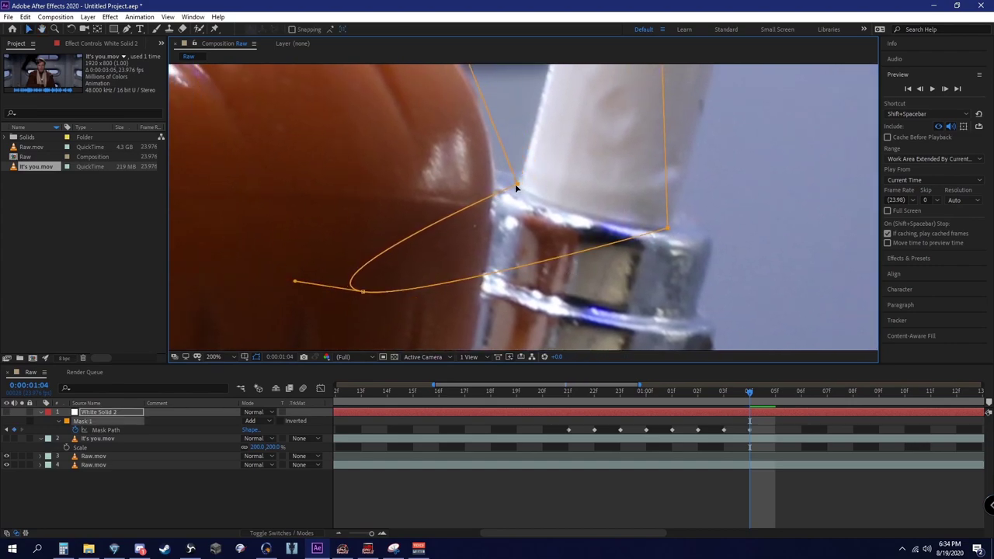
{"action": "left_click_drag", "start_coordinate": [362, 294], "coordinate": [636, 230]}
Fit the mask's upper side points, top point and curve handles around the blade's tip at frame 0:00:01:04.
{"action": "scroll", "coordinate": [636, 228], "scroll_direction": "down", "scroll_amount": 4}
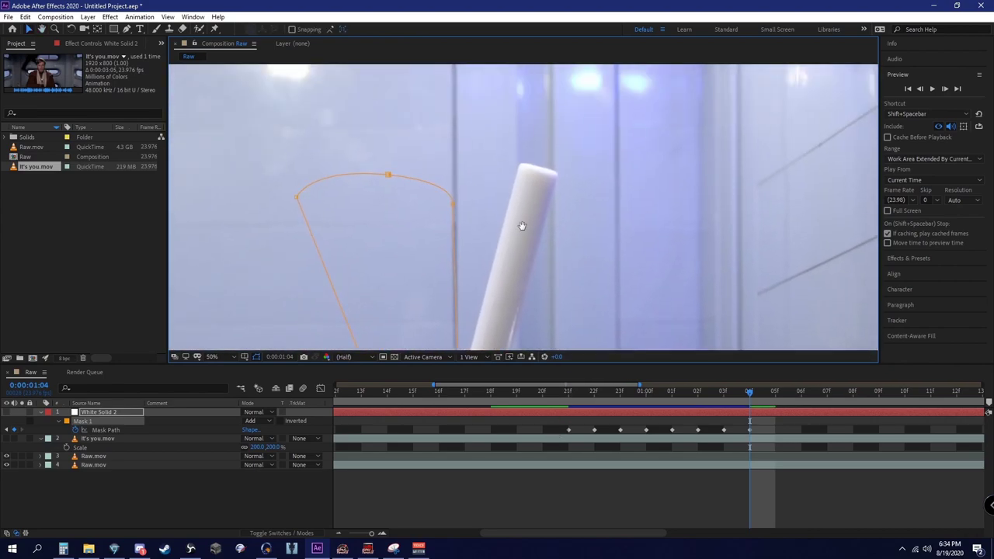
{"action": "left_click_drag", "start_coordinate": [319, 205], "coordinate": [580, 188]}
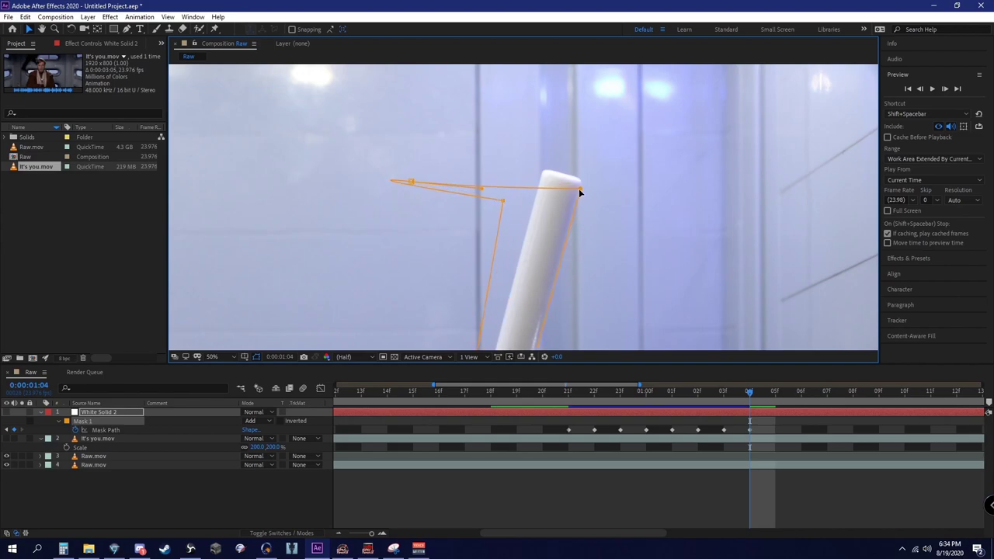
{"action": "scroll", "coordinate": [578, 187], "scroll_direction": "up", "scroll_amount": 2}
{"action": "left_click_drag", "start_coordinate": [258, 193], "coordinate": [535, 166]}
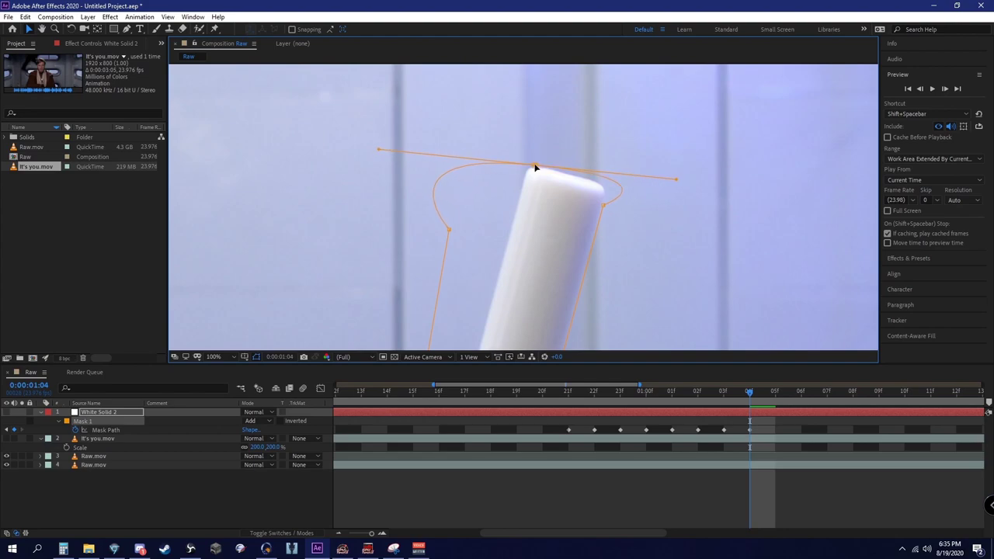
{"action": "left_click_drag", "start_coordinate": [676, 179], "coordinate": [630, 185]}
{"action": "left_click_drag", "start_coordinate": [534, 165], "coordinate": [464, 156]}
{"action": "left_click_drag", "start_coordinate": [625, 169], "coordinate": [627, 160]}
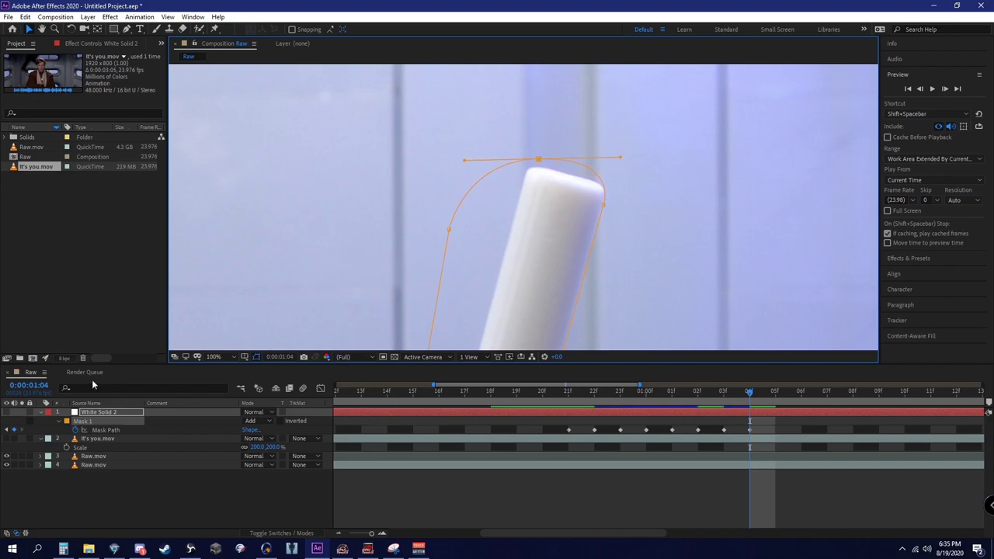
Show the white solid, deselect the layer and play back the keyframed frames up to 0:00:01:04 to check the blade's motion.
{"action": "left_click", "coordinate": [7, 412]}
{"action": "left_click", "coordinate": [83, 502]}
{"action": "scroll", "coordinate": [658, 171], "scroll_direction": "down", "scroll_amount": 4}
{"action": "left_click_drag", "start_coordinate": [643, 202], "coordinate": [662, 140]}
{"action": "scroll", "coordinate": [653, 267], "scroll_direction": "up", "scroll_amount": 1}
{"action": "left_click_drag", "start_coordinate": [726, 396], "coordinate": [594, 396]}
{"action": "key", "text": "space"}
{"action": "key", "text": "space"}
{"action": "left_click_drag", "start_coordinate": [670, 397], "coordinate": [543, 402]}
{"action": "key", "text": "space"}
{"action": "key", "text": "space"}
{"action": "left_click_drag", "start_coordinate": [618, 401], "coordinate": [748, 404]}
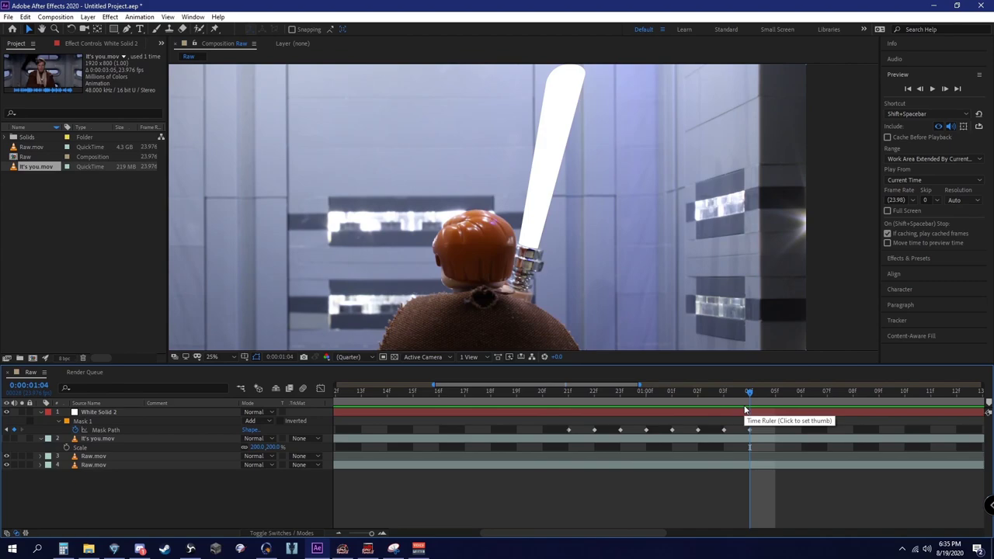
Advance to frame 0:00:01:05, hide the white solid and reposition the mask points onto the blade.
{"action": "left_click_drag", "start_coordinate": [745, 398], "coordinate": [774, 397]}
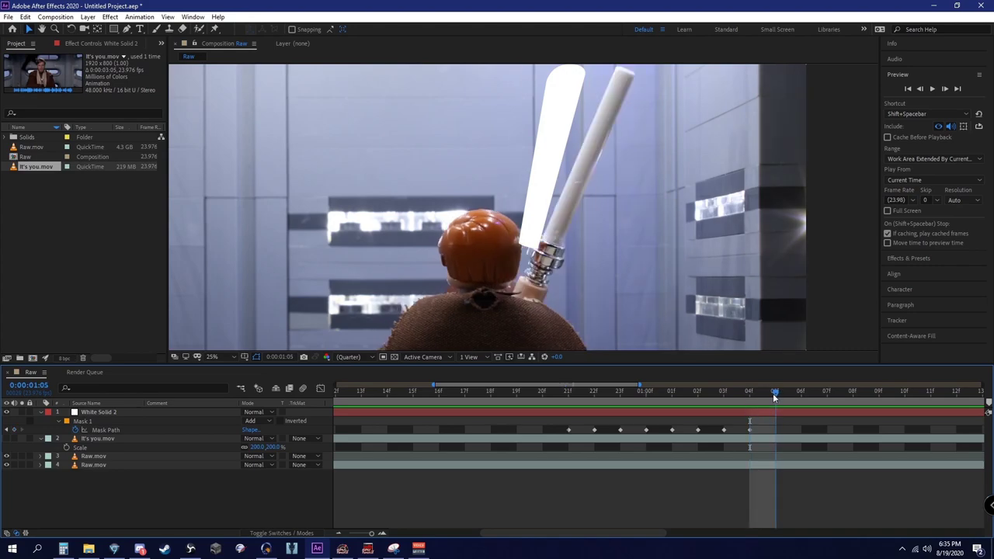
{"action": "left_click", "coordinate": [775, 410]}
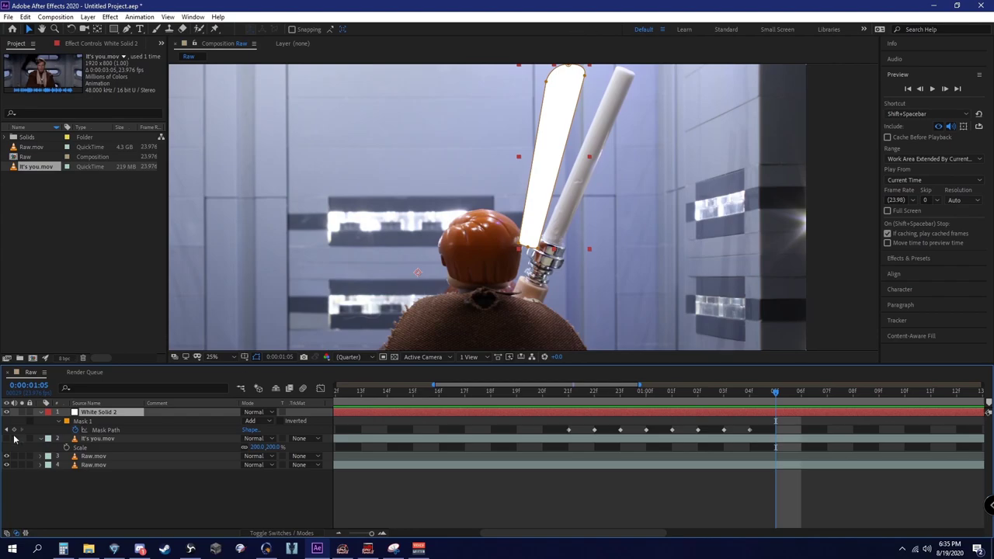
{"action": "left_click", "coordinate": [8, 413]}
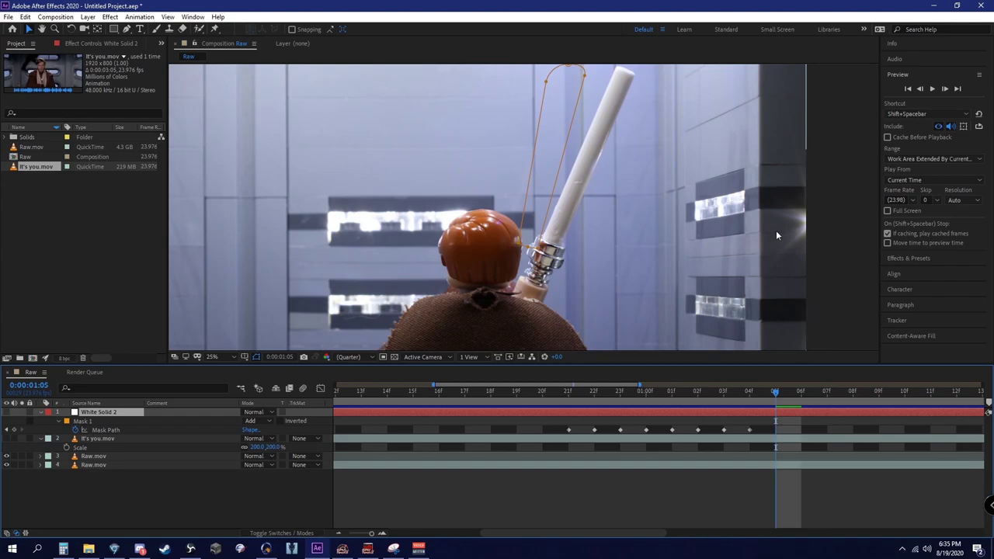
{"action": "left_click_drag", "start_coordinate": [624, 274], "coordinate": [450, 292]}
{"action": "scroll", "coordinate": [609, 239], "scroll_direction": "up", "scroll_amount": 3}
{"action": "scroll", "coordinate": [420, 256], "scroll_direction": "up", "scroll_amount": 1}
{"action": "left_click_drag", "start_coordinate": [335, 231], "coordinate": [483, 151]}
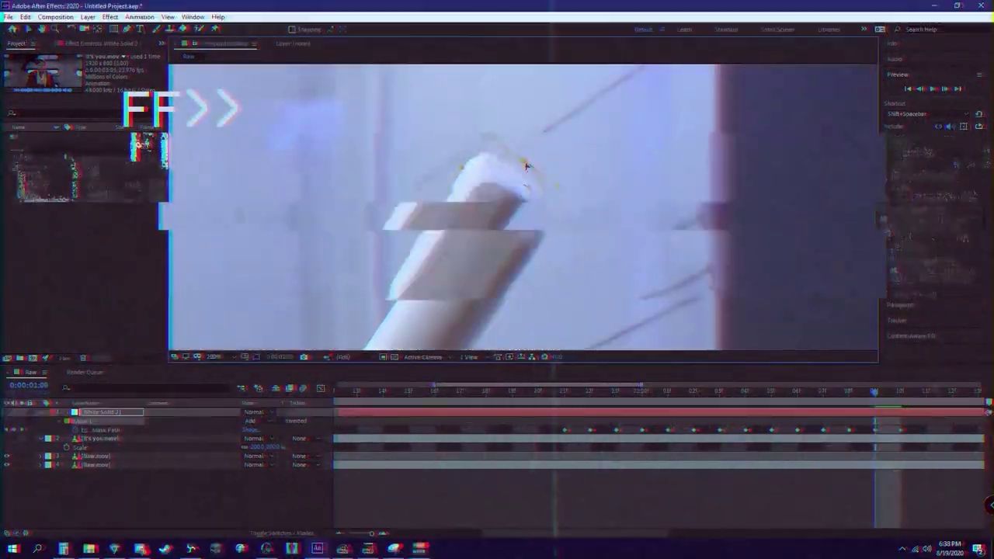
Continue keyframing the mask path to the blade's tip and base on each following frame through 0:00:02:00.
{"action": "key", "text": "Page_Down"}
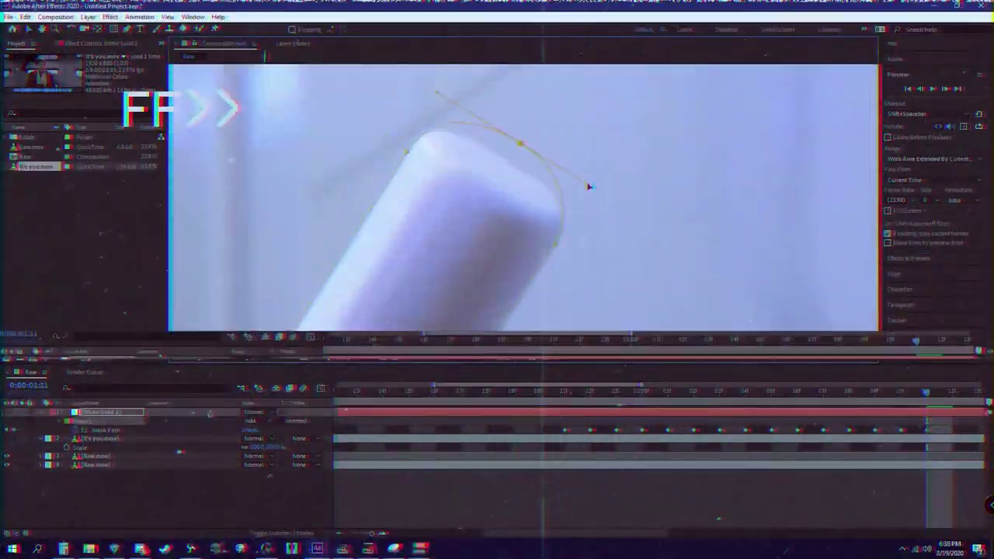
{"action": "key", "text": "Page_Down"}
{"action": "key", "text": "Page_Down"}
{"action": "left_click", "coordinate": [7, 412]}
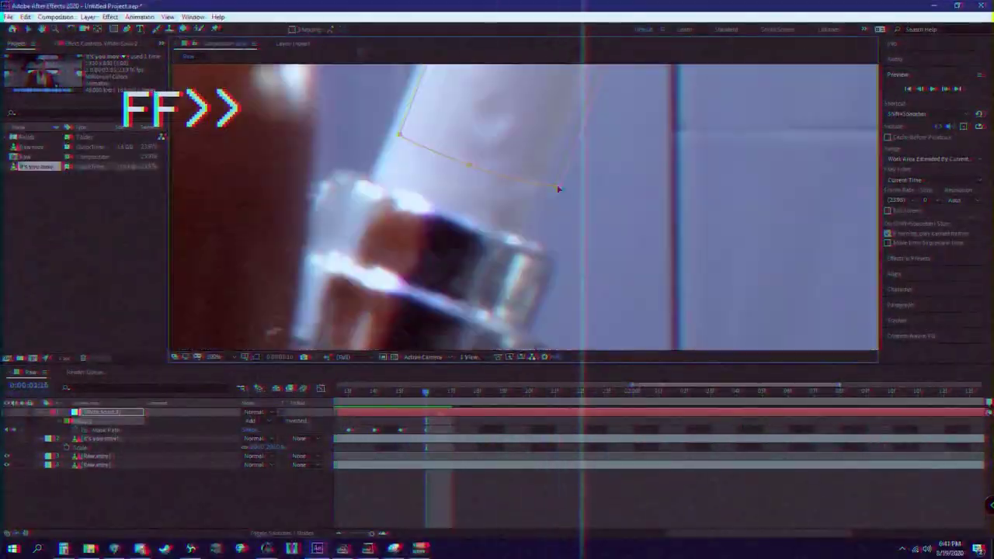
{"action": "key", "text": "Page_Down"}
{"action": "key", "text": "Page_Down"}
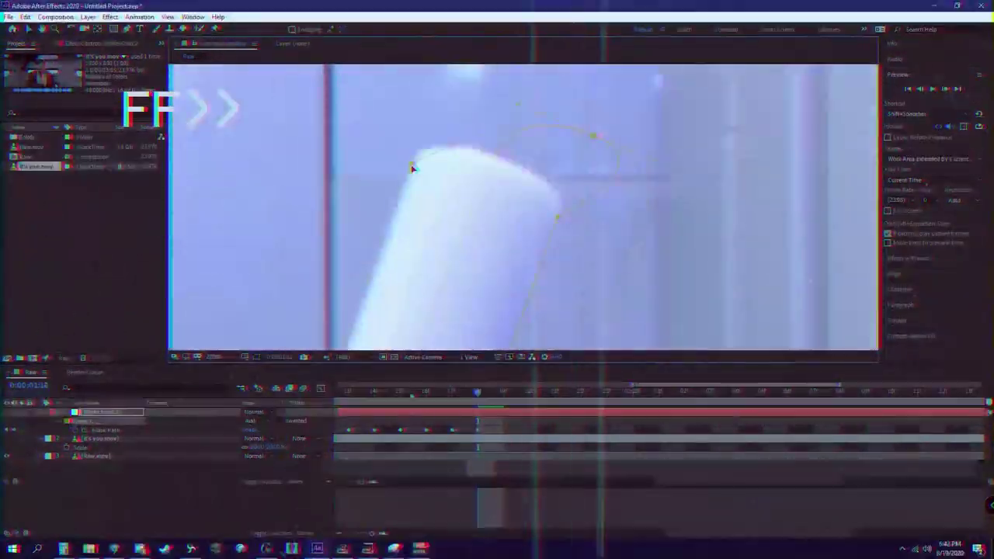
{"action": "key", "text": "Page_Down"}
{"action": "key", "text": "Page_Down"}
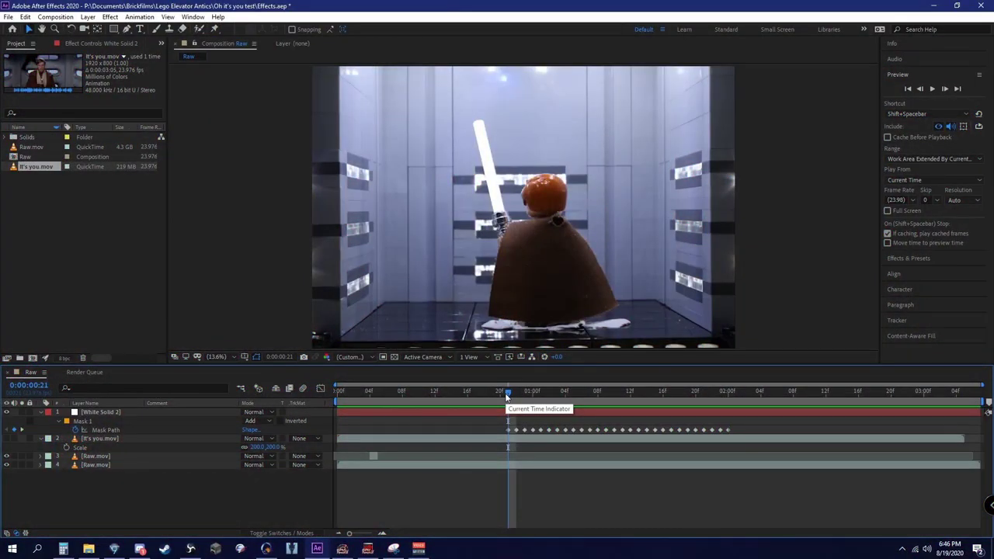
Play the composition from frame 0:00:00:21 to review the finished blade rotoscope.
{"action": "mouse_move", "coordinate": [506, 396]}
{"action": "left_mouse_down"}
{"action": "mouse_move", "coordinate": [573, 393]}
{"action": "mouse_move", "coordinate": [510, 398]}
{"action": "left_mouse_up"}
{"action": "key", "text": "space"}
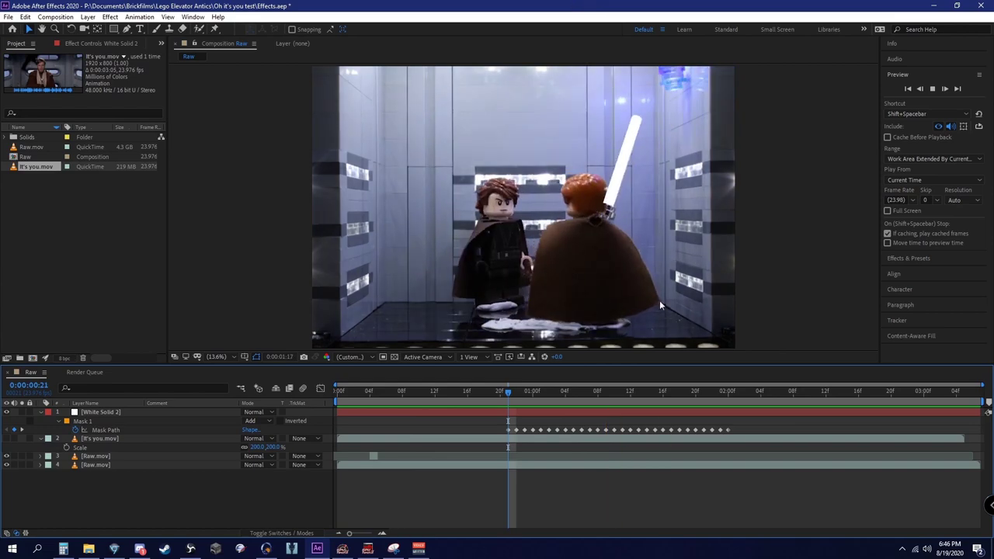
Try to split the white solid, delete the part before 0:00:00:21 and play back from 0:00:00:08.
{"action": "left_click", "coordinate": [737, 392]}
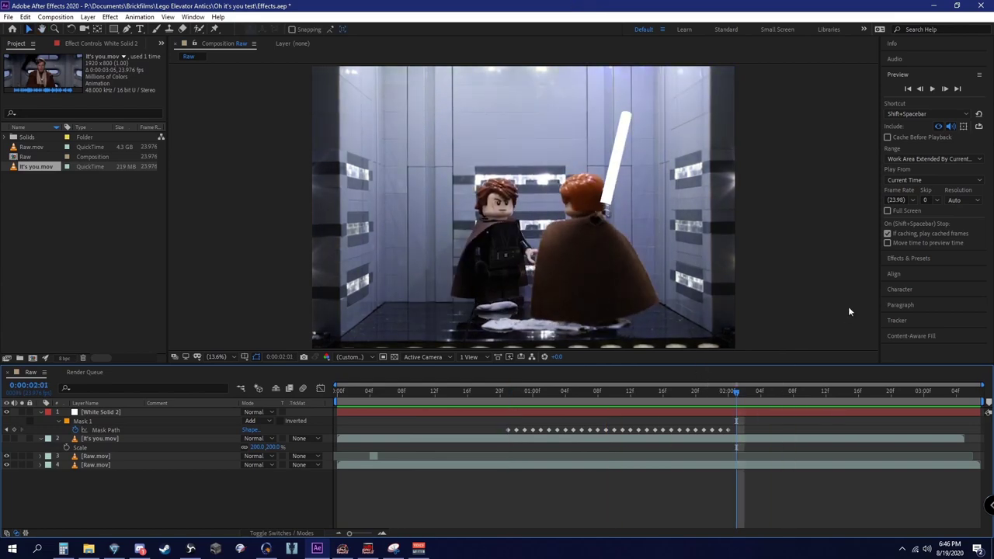
{"action": "left_click_drag", "start_coordinate": [500, 392], "coordinate": [508, 394]}
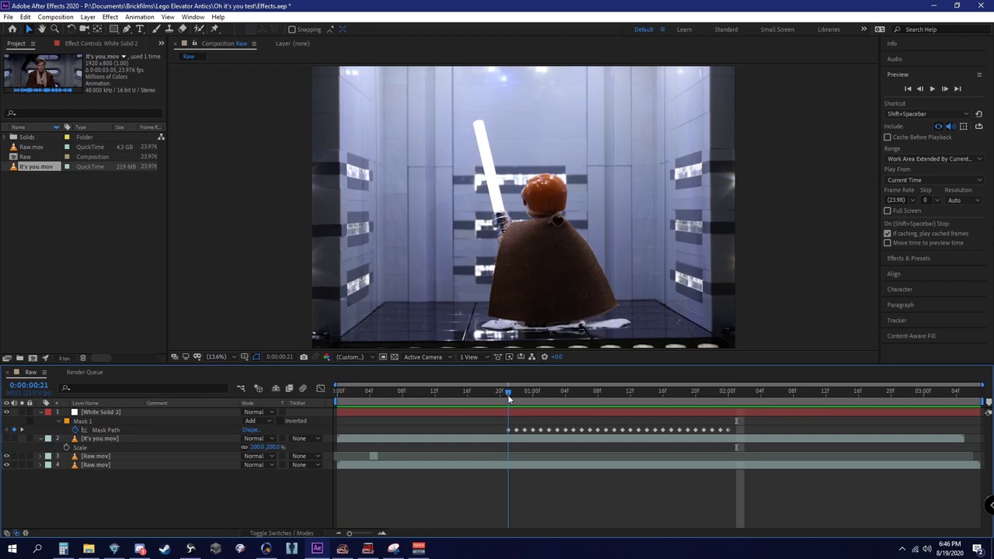
{"action": "left_click", "coordinate": [513, 411]}
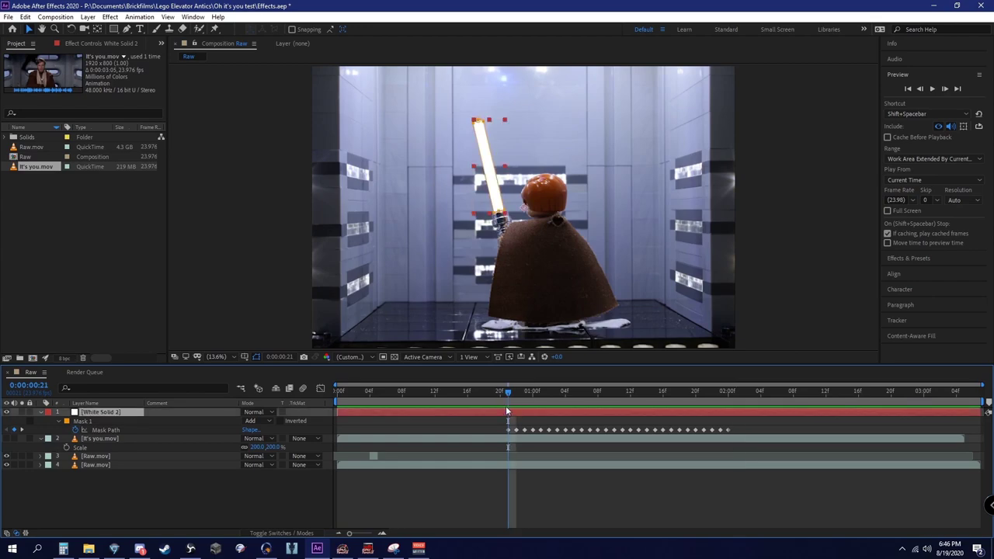
{"action": "key", "text": "Page_Up"}
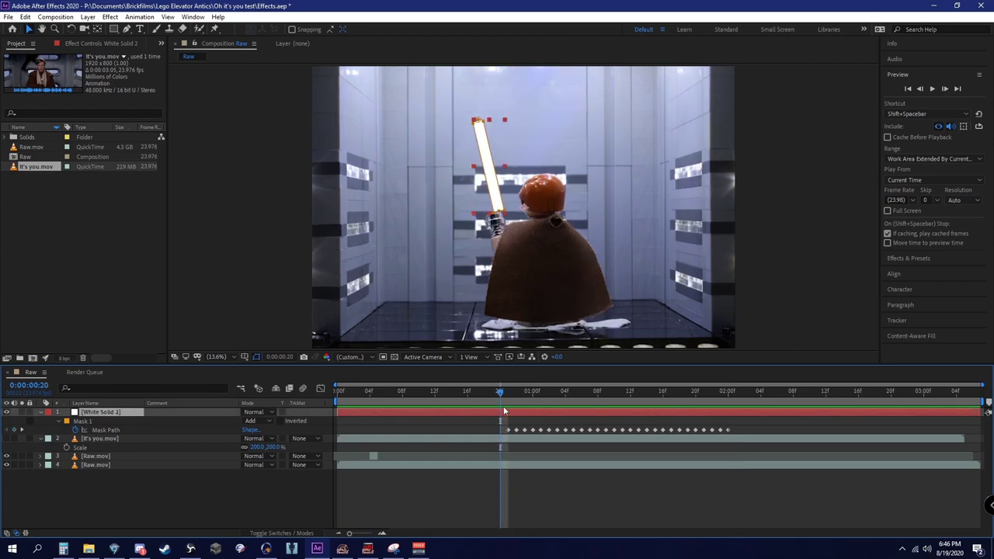
{"action": "key", "text": "ctrl+shift+d"}
{"action": "left_click", "coordinate": [494, 424]}
{"action": "key", "text": "Delete"}
{"action": "left_click_drag", "start_coordinate": [502, 412], "coordinate": [401, 393]}
{"action": "key", "text": "space"}
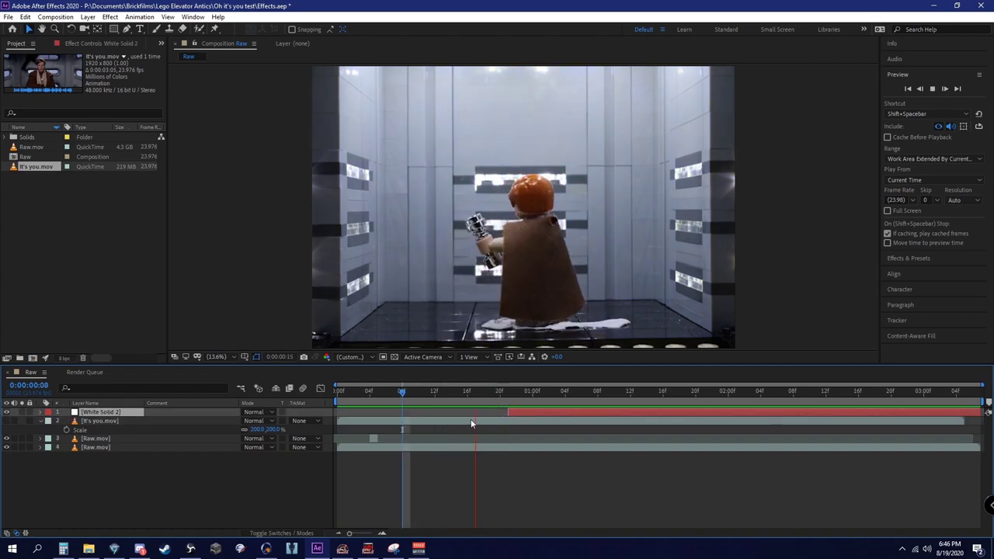
Undo the split and deletion of the white solid's opening part, staying on frame 0:00:00:20.
{"action": "left_click", "coordinate": [501, 393]}
{"action": "key", "text": "ctrl+z"}
{"action": "key", "text": "ctrl+z"}
{"action": "key", "text": "ctrl+z"}
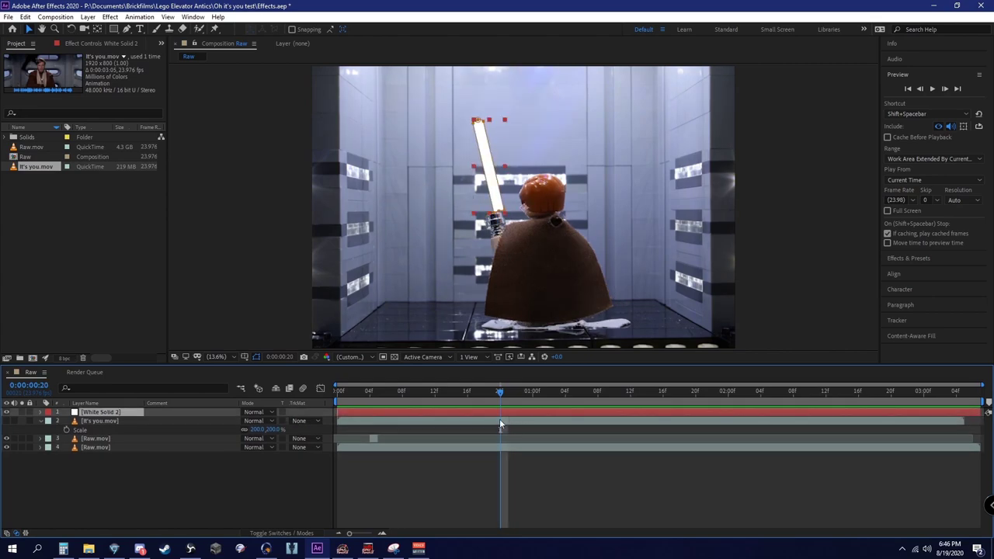
{"action": "key", "text": "ctrl+z"}
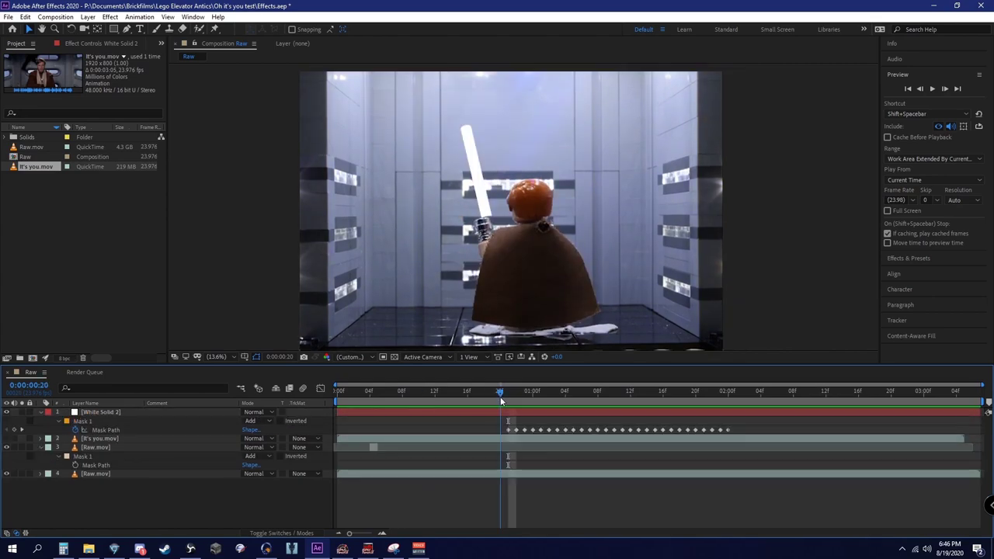
At frame 0:00:00:20, hide the white solid and fit the mask's base points to the hilt's upper edge.
{"action": "scroll", "coordinate": [582, 272], "scroll_direction": "up", "scroll_amount": 8}
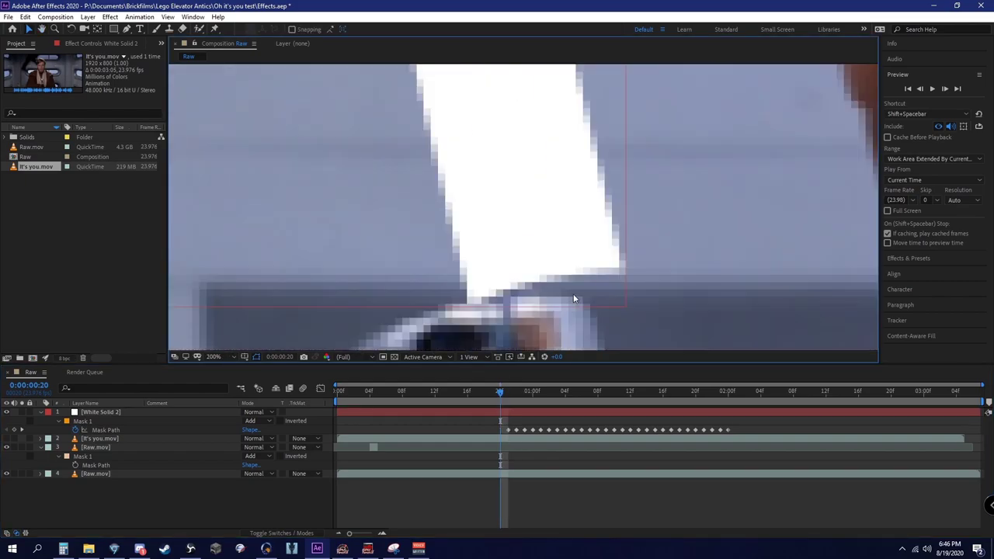
{"action": "left_click", "coordinate": [522, 215]}
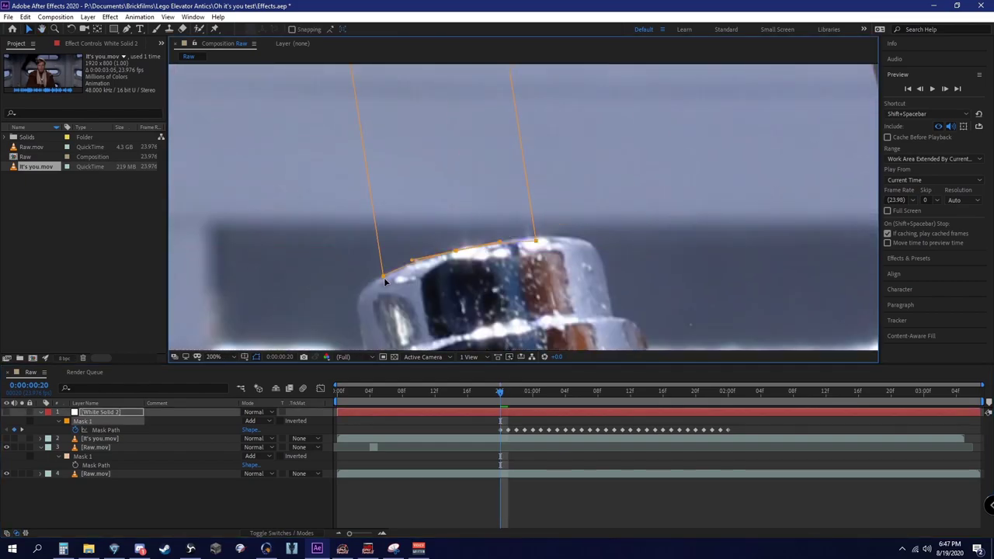
{"action": "left_click", "coordinate": [425, 260]}
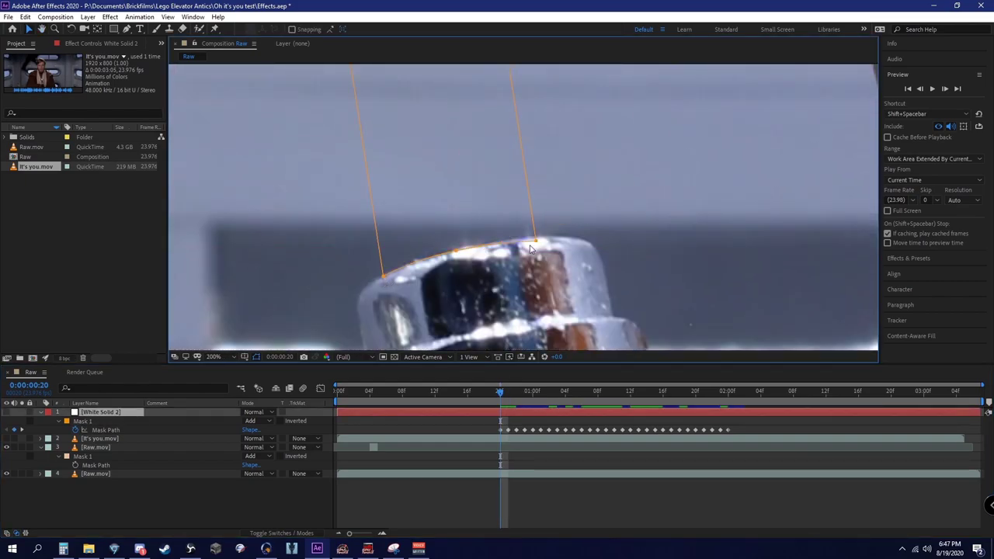
{"action": "left_click", "coordinate": [544, 239]}
{"action": "left_click", "coordinate": [134, 412]}
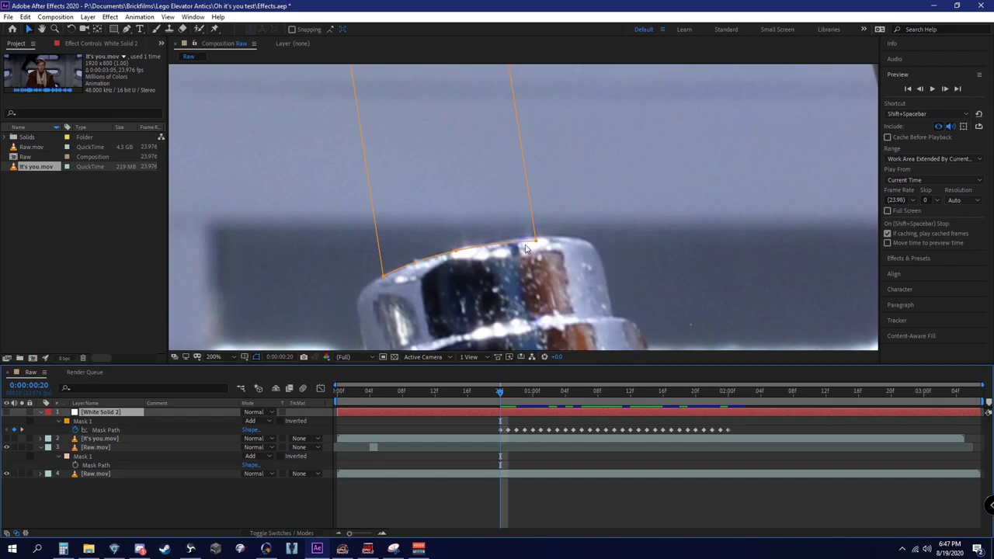
{"action": "left_click_drag", "start_coordinate": [535, 242], "coordinate": [509, 235]}
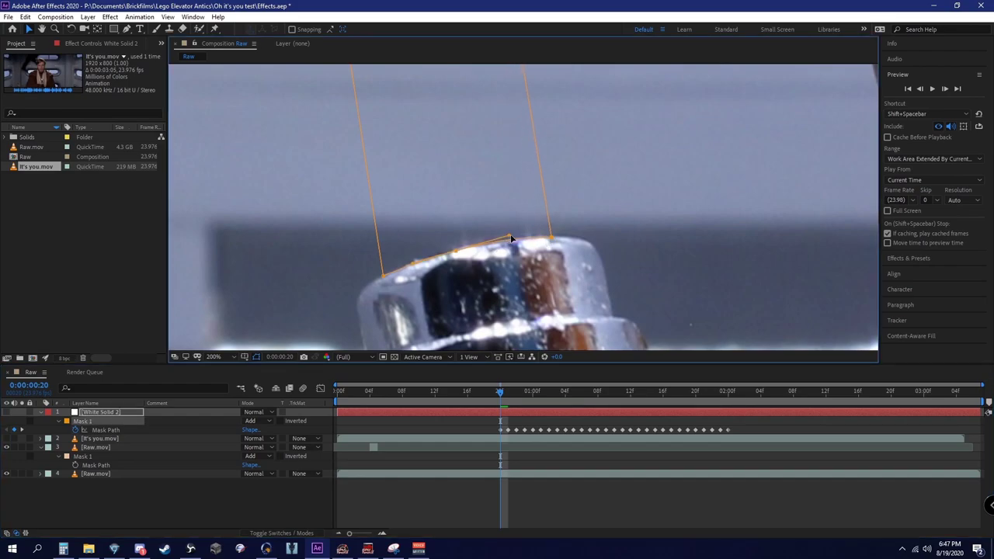
Reposition the mask's tip and upper side points to set the blade's angle and length at 0:00:00:20.
{"action": "scroll", "coordinate": [517, 239], "scroll_direction": "down", "scroll_amount": 2}
{"action": "scroll", "coordinate": [551, 263], "scroll_direction": "up", "scroll_amount": 1}
{"action": "left_click_drag", "start_coordinate": [552, 263], "coordinate": [554, 283]}
{"action": "scroll", "coordinate": [554, 275], "scroll_direction": "down", "scroll_amount": 2}
{"action": "scroll", "coordinate": [553, 276], "scroll_direction": "up", "scroll_amount": 2}
{"action": "scroll", "coordinate": [555, 342], "scroll_direction": "down", "scroll_amount": 1}
{"action": "left_click_drag", "start_coordinate": [549, 184], "coordinate": [555, 312]}
{"action": "scroll", "coordinate": [530, 233], "scroll_direction": "down", "scroll_amount": 1}
{"action": "scroll", "coordinate": [529, 233], "scroll_direction": "up", "scroll_amount": 1}
{"action": "scroll", "coordinate": [455, 136], "scroll_direction": "up", "scroll_amount": 1}
{"action": "left_click_drag", "start_coordinate": [498, 134], "coordinate": [425, 182]}
{"action": "left_click_drag", "start_coordinate": [448, 214], "coordinate": [452, 136]}
{"action": "left_click_drag", "start_coordinate": [446, 86], "coordinate": [453, 132]}
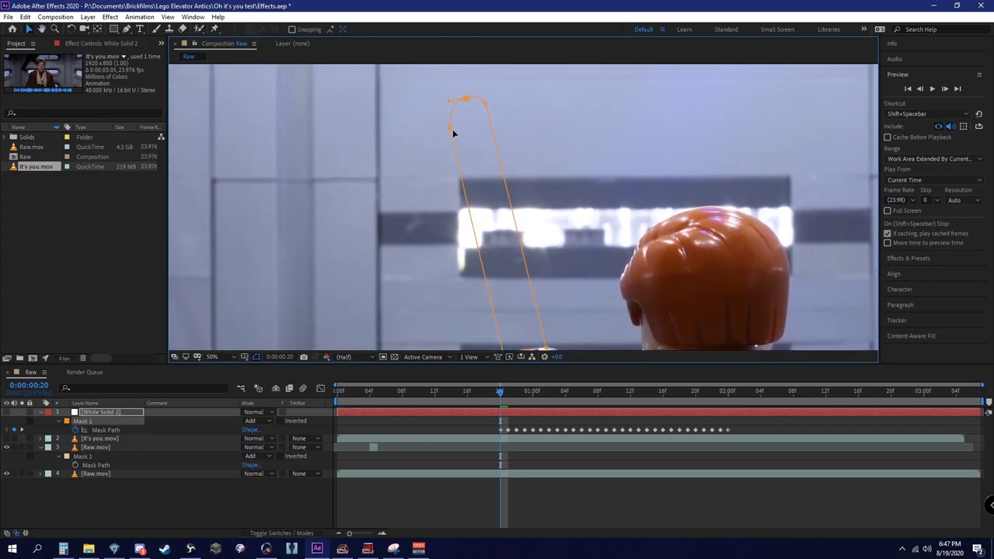
Refine the side points and tangent handles to form an evenly rounded blade tip at 0:00:00:20.
{"action": "scroll", "coordinate": [456, 138], "scroll_direction": "up", "scroll_amount": 2}
{"action": "left_click_drag", "start_coordinate": [485, 186], "coordinate": [487, 212]}
{"action": "left_click_drag", "start_coordinate": [418, 226], "coordinate": [410, 233]}
{"action": "left_click_drag", "start_coordinate": [486, 212], "coordinate": [493, 213]}
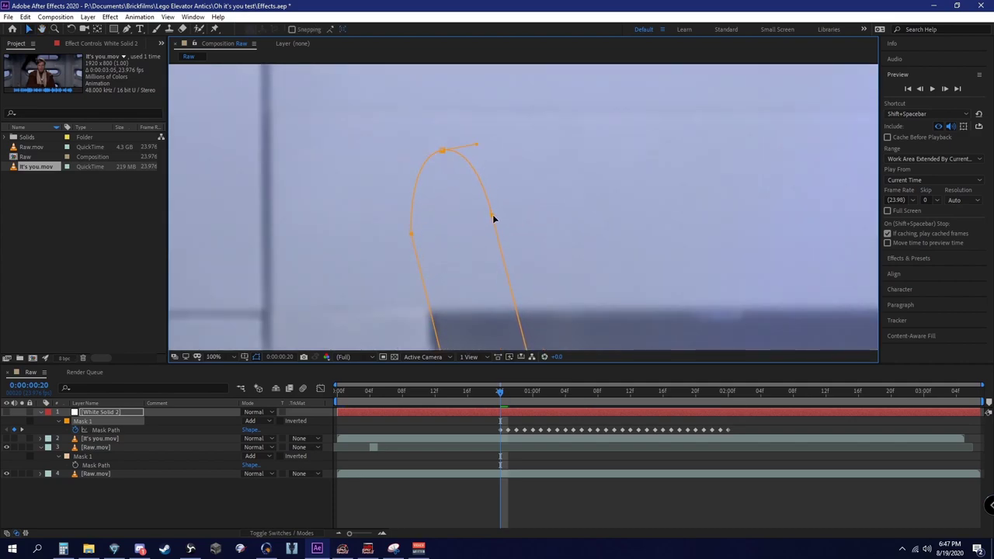
{"action": "left_click_drag", "start_coordinate": [446, 149], "coordinate": [469, 135]}
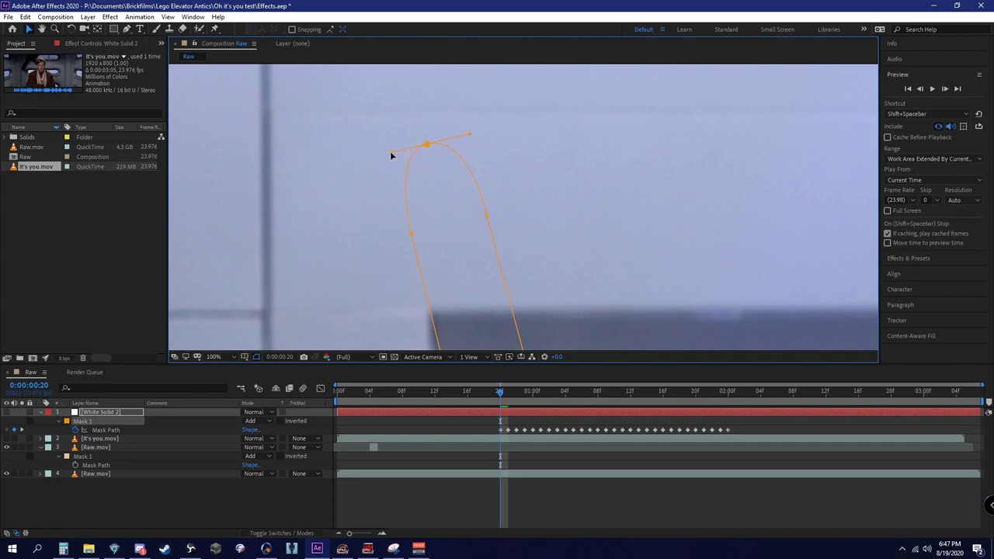
{"action": "left_click_drag", "start_coordinate": [391, 152], "coordinate": [385, 154]}
Show the white solid and the It's you.mov reference, and compare the blade's ignition between 0:00:00:18 and 0:00:00:20.
{"action": "left_click", "coordinate": [7, 413]}
{"action": "left_click", "coordinate": [115, 501]}
{"action": "scroll", "coordinate": [528, 241], "scroll_direction": "down", "scroll_amount": 3}
{"action": "left_click_drag", "start_coordinate": [532, 260], "coordinate": [516, 197]}
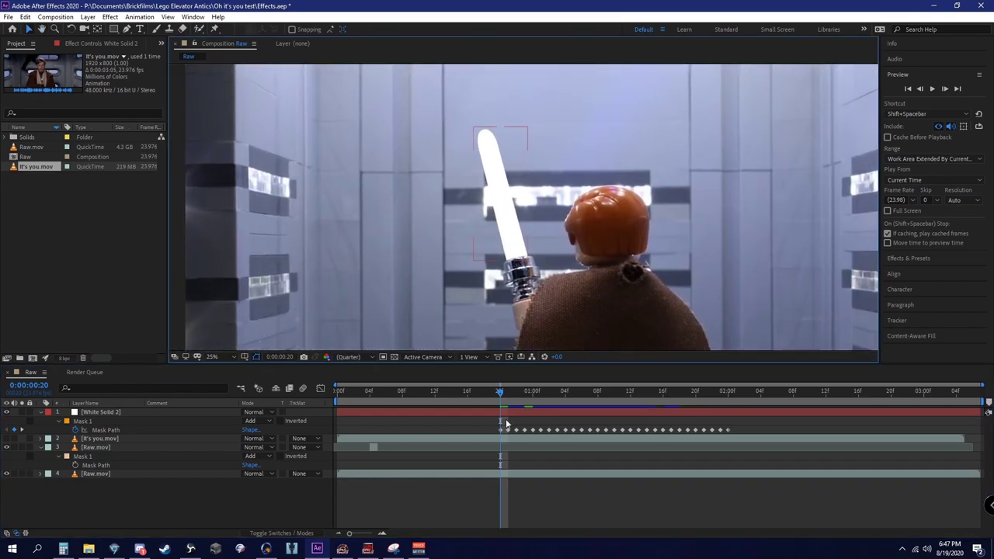
{"action": "mouse_move", "coordinate": [500, 394]}
{"action": "left_mouse_down"}
{"action": "mouse_move", "coordinate": [521, 394]}
{"action": "mouse_move", "coordinate": [427, 406]}
{"action": "mouse_move", "coordinate": [537, 393]}
{"action": "mouse_move", "coordinate": [487, 400]}
{"action": "left_mouse_up"}
{"action": "left_click", "coordinate": [6, 439]}
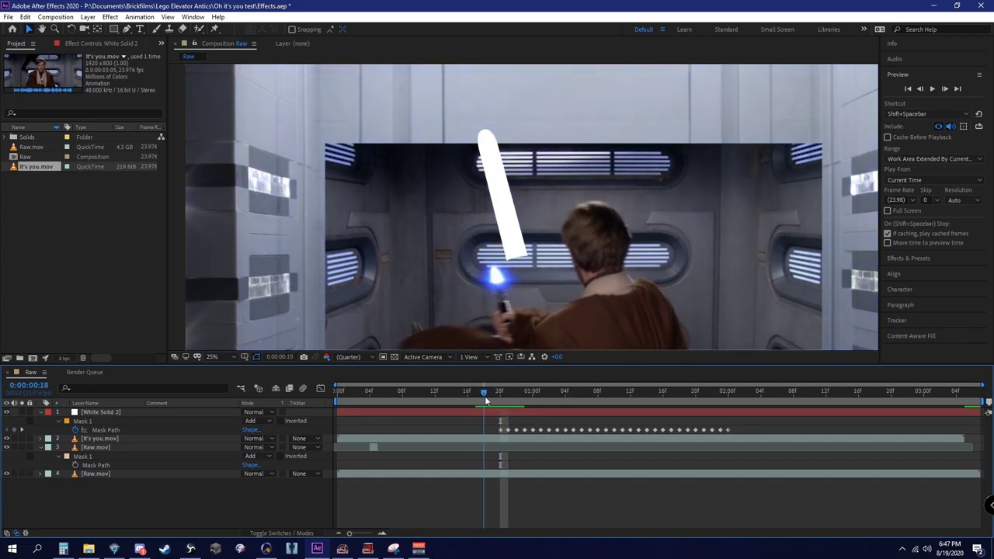
{"action": "left_click_drag", "start_coordinate": [484, 395], "coordinate": [501, 399]}
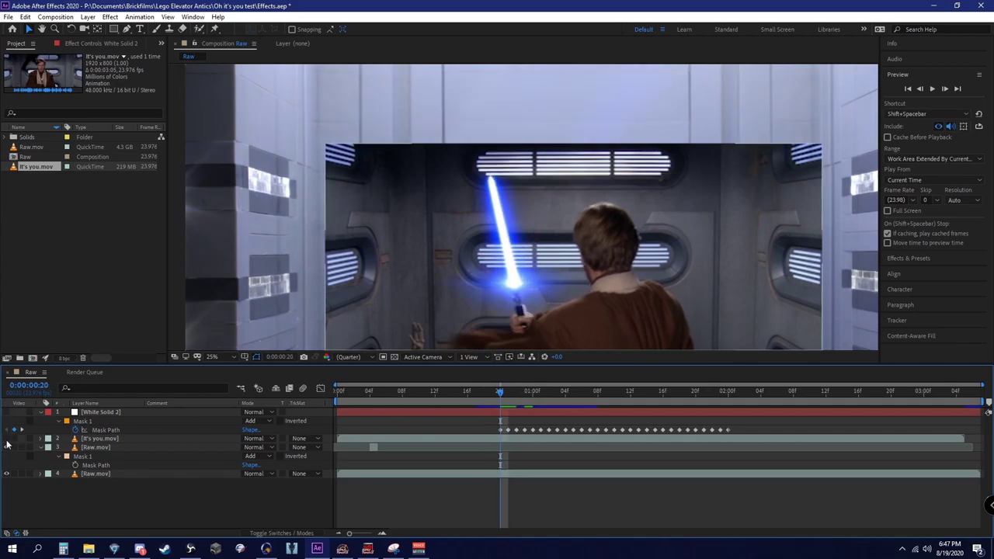
With the solid and reference hidden, move the mask's base points onto the hilt's upper edge at frame 0:00:00:19.
{"action": "left_click", "coordinate": [501, 413]}
{"action": "left_click_drag", "start_coordinate": [498, 400], "coordinate": [494, 401]}
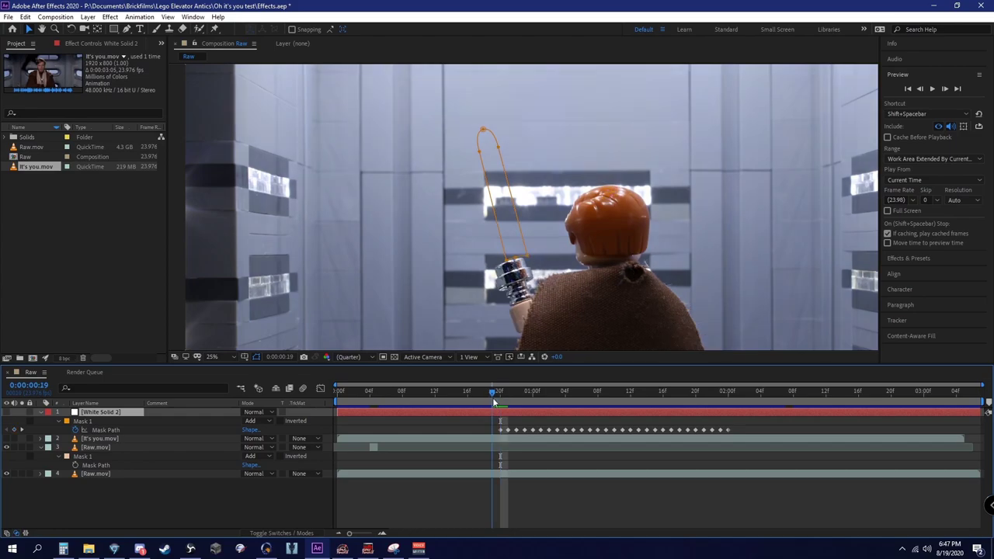
{"action": "scroll", "coordinate": [535, 205], "scroll_direction": "up", "scroll_amount": 4}
{"action": "left_click_drag", "start_coordinate": [489, 322], "coordinate": [604, 97]}
{"action": "left_click_drag", "start_coordinate": [417, 187], "coordinate": [343, 226]}
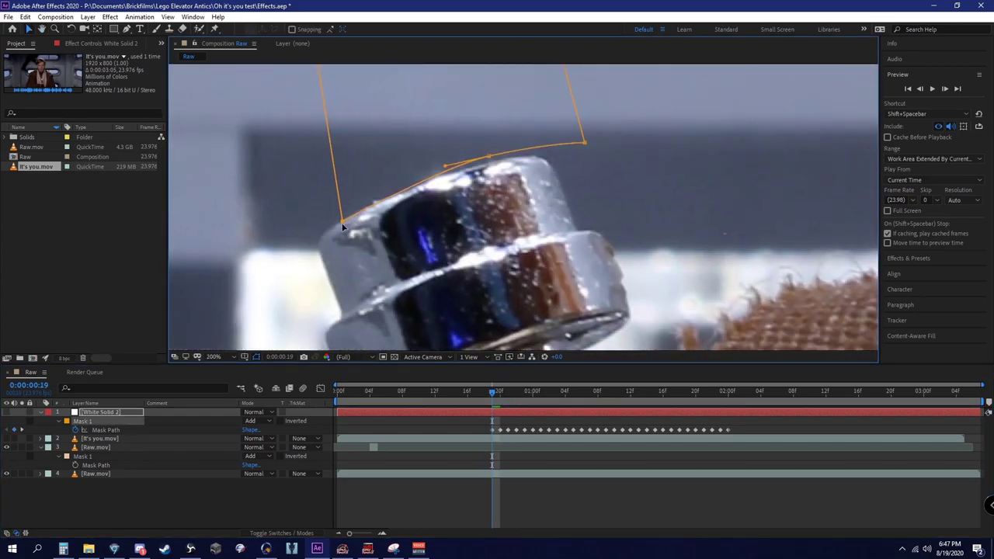
{"action": "left_click_drag", "start_coordinate": [591, 137], "coordinate": [417, 186]}
{"action": "left_click_drag", "start_coordinate": [480, 179], "coordinate": [470, 165]}
Shape the mask's lowered tip and upper side points into a shorter, rounded blade at 0:00:00:19.
{"action": "scroll", "coordinate": [473, 162], "scroll_direction": "down", "scroll_amount": 4}
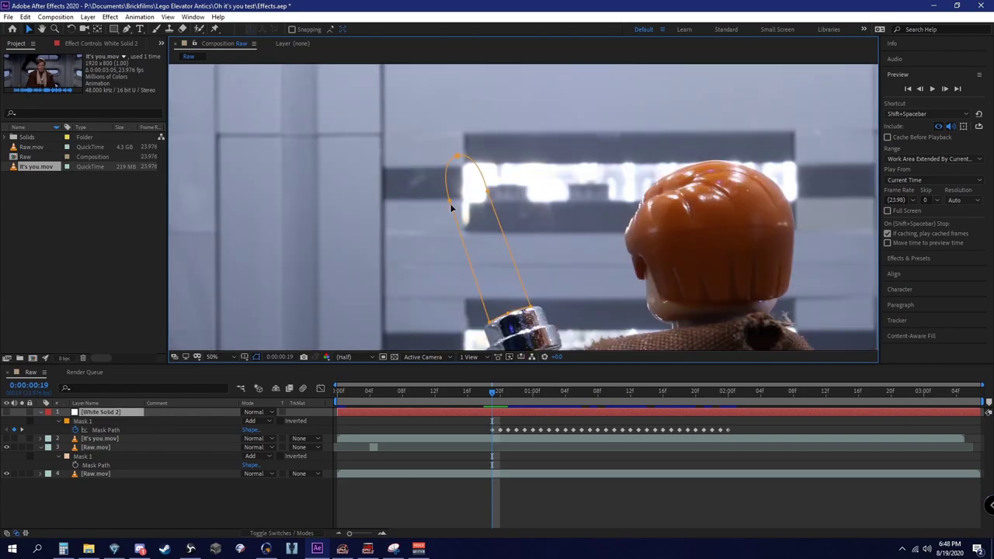
{"action": "left_click_drag", "start_coordinate": [469, 221], "coordinate": [536, 217]}
{"action": "left_click_drag", "start_coordinate": [507, 172], "coordinate": [501, 181]}
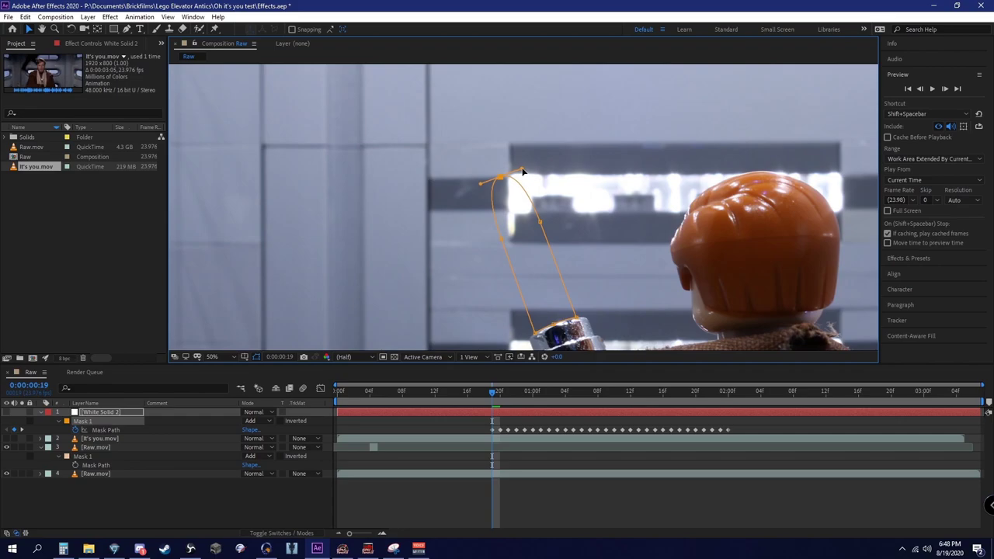
{"action": "left_click_drag", "start_coordinate": [538, 226], "coordinate": [523, 203]}
Show the white solid, deselect it and inspect the shortened blade at frame 0:00:00:19.
{"action": "left_click", "coordinate": [6, 413]}
{"action": "left_click", "coordinate": [348, 320]}
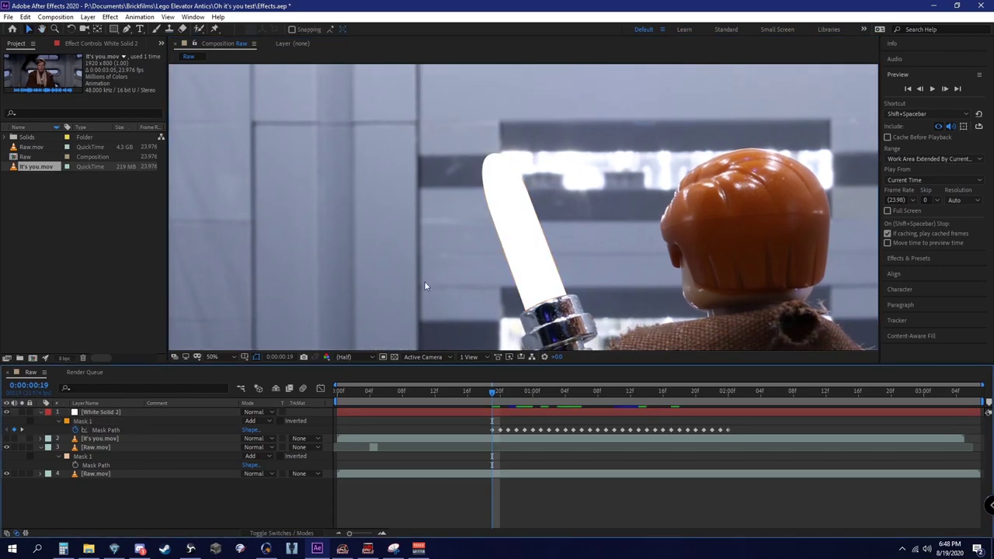
{"action": "scroll", "coordinate": [582, 234], "scroll_direction": "down", "scroll_amount": 2}
{"action": "scroll", "coordinate": [583, 234], "scroll_direction": "up", "scroll_amount": 4}
{"action": "scroll", "coordinate": [569, 227], "scroll_direction": "down", "scroll_amount": 2}
{"action": "mouse_move", "coordinate": [492, 394]}
{"action": "left_mouse_down"}
{"action": "mouse_move", "coordinate": [505, 393]}
{"action": "mouse_move", "coordinate": [493, 391]}
{"action": "left_mouse_up"}
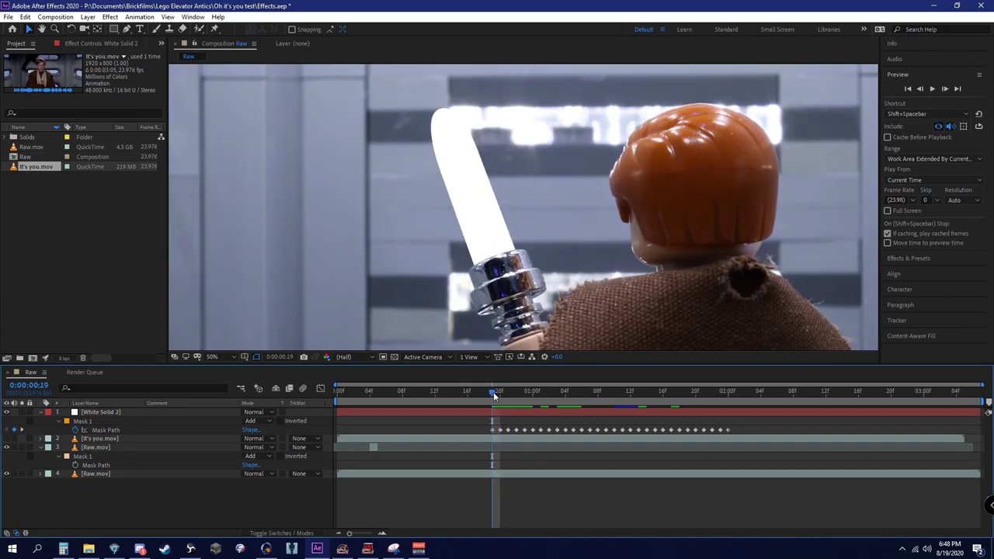
Step back to frame 0:00:00:18, hide the white solid and fit the mask's base points to the hilt's upper edge.
{"action": "key", "text": "Page_Up"}
{"action": "left_click", "coordinate": [6, 412]}
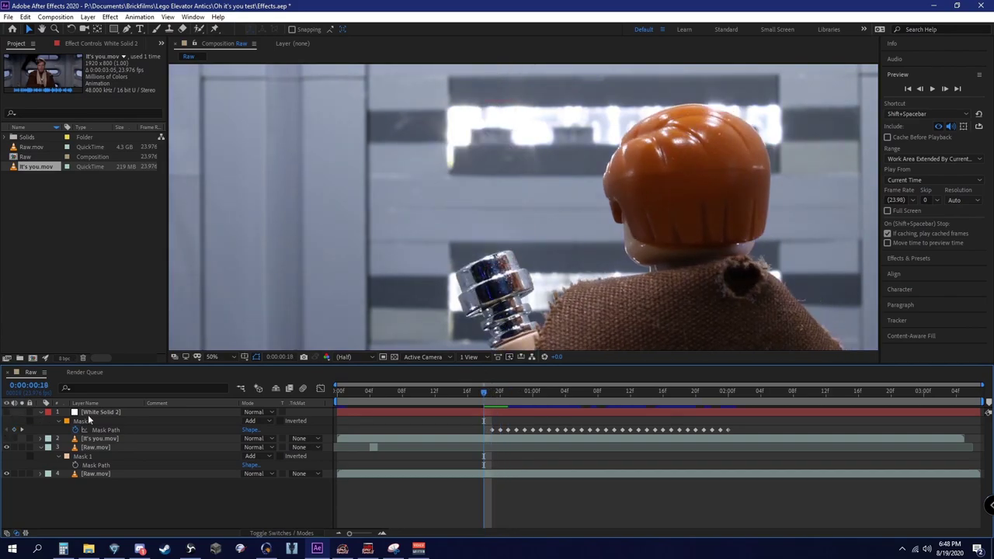
{"action": "left_click", "coordinate": [101, 412]}
{"action": "scroll", "coordinate": [506, 285], "scroll_direction": "up", "scroll_amount": 2}
{"action": "left_click_drag", "start_coordinate": [395, 231], "coordinate": [374, 241]}
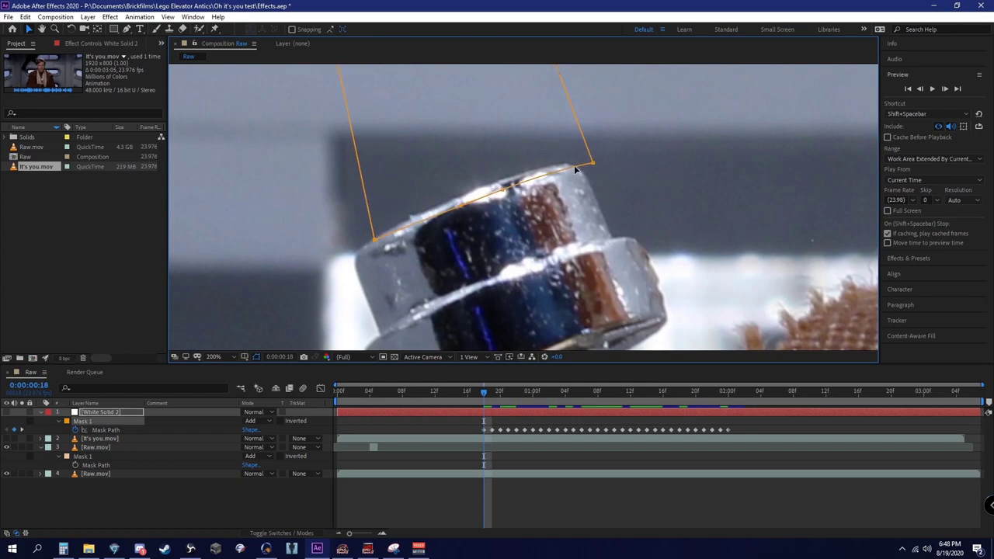
{"action": "left_click_drag", "start_coordinate": [594, 165], "coordinate": [533, 174]}
{"action": "left_click_drag", "start_coordinate": [478, 189], "coordinate": [446, 203]}
{"action": "left_click_drag", "start_coordinate": [503, 184], "coordinate": [507, 191]}
Bring the mask's two upper side points down onto the base corners at the hilt.
{"action": "scroll", "coordinate": [510, 181], "scroll_direction": "down", "scroll_amount": 2}
{"action": "scroll", "coordinate": [508, 159], "scroll_direction": "up", "scroll_amount": 1}
{"action": "left_click_drag", "start_coordinate": [508, 143], "coordinate": [509, 209]}
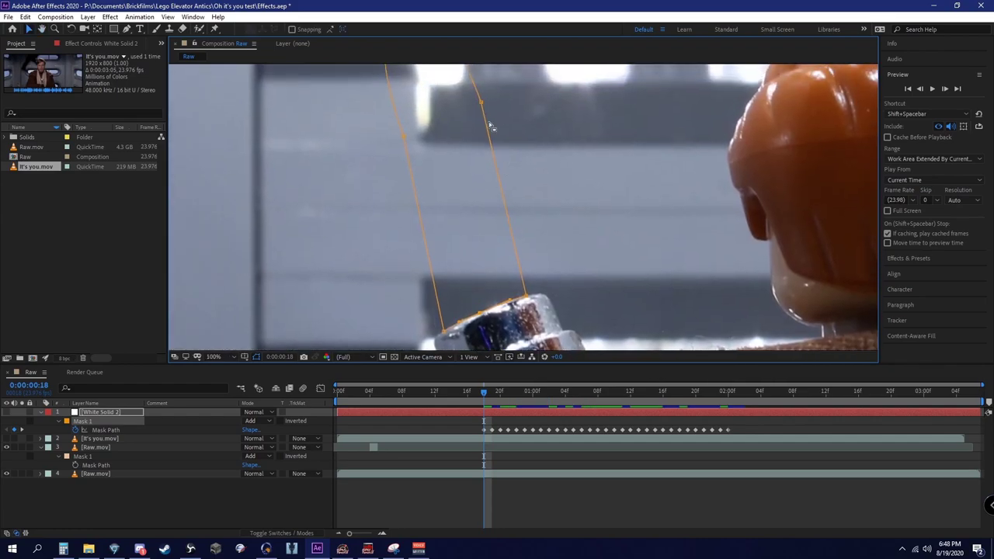
{"action": "left_click_drag", "start_coordinate": [483, 104], "coordinate": [525, 294]}
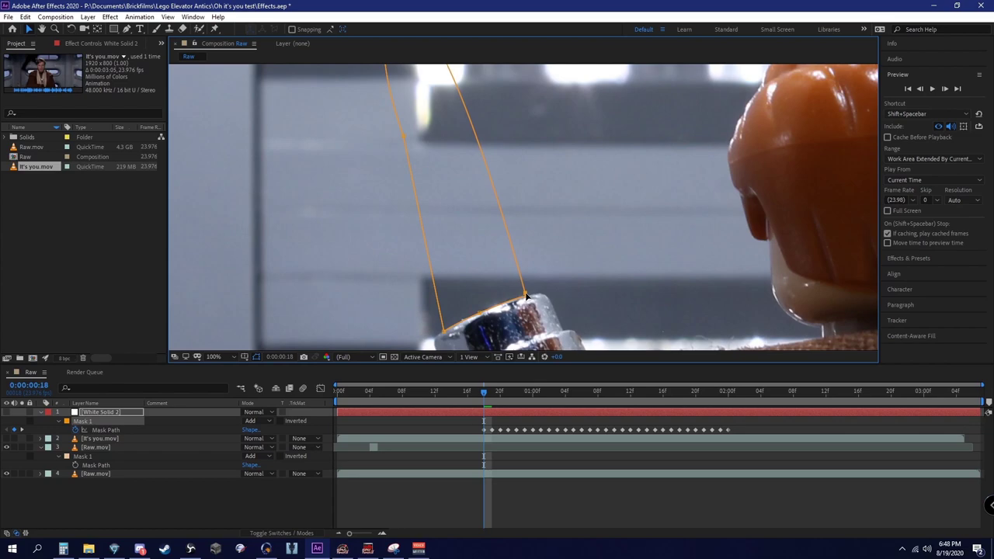
{"action": "left_click_drag", "start_coordinate": [405, 147], "coordinate": [413, 294]}
{"action": "left_click_drag", "start_coordinate": [444, 334], "coordinate": [441, 335]}
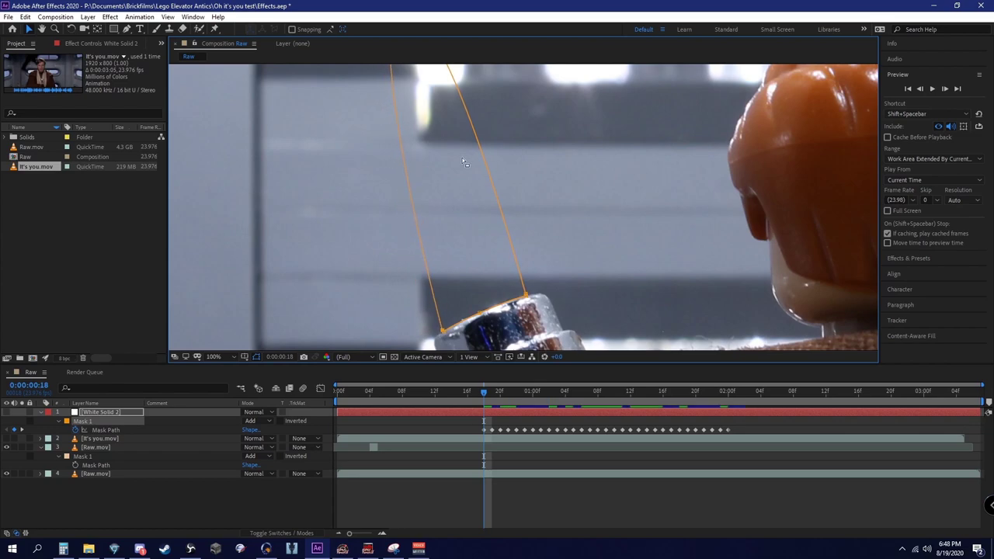
Move the mask's tip point down to just above the hilt to form a short stub of blade at 0:00:00:18.
{"action": "left_click_drag", "start_coordinate": [457, 203], "coordinate": [463, 295]}
{"action": "left_click", "coordinate": [405, 107]}
{"action": "double_click", "coordinate": [406, 108]}
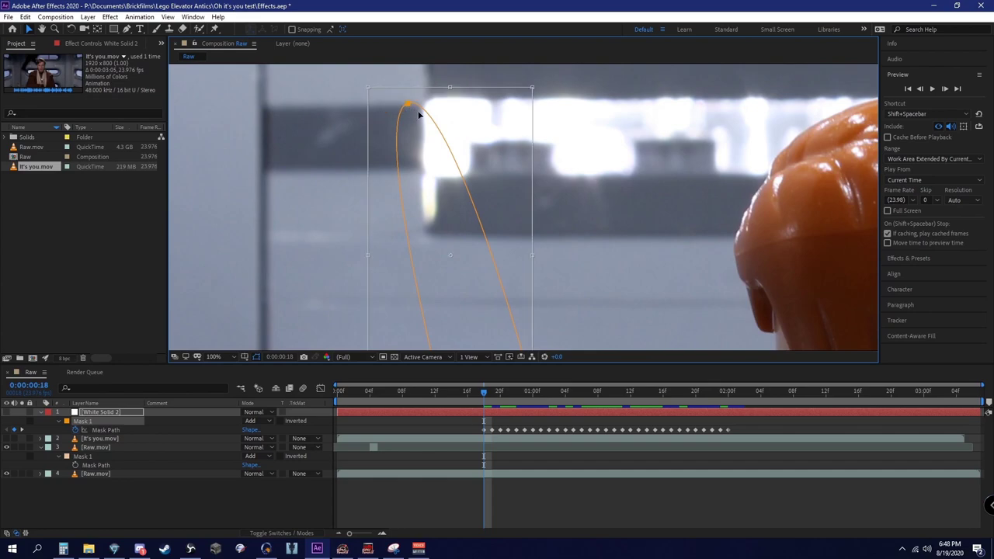
{"action": "double_click", "coordinate": [369, 175]}
{"action": "left_click_drag", "start_coordinate": [409, 103], "coordinate": [421, 157]}
{"action": "left_click_drag", "start_coordinate": [462, 208], "coordinate": [475, 183]}
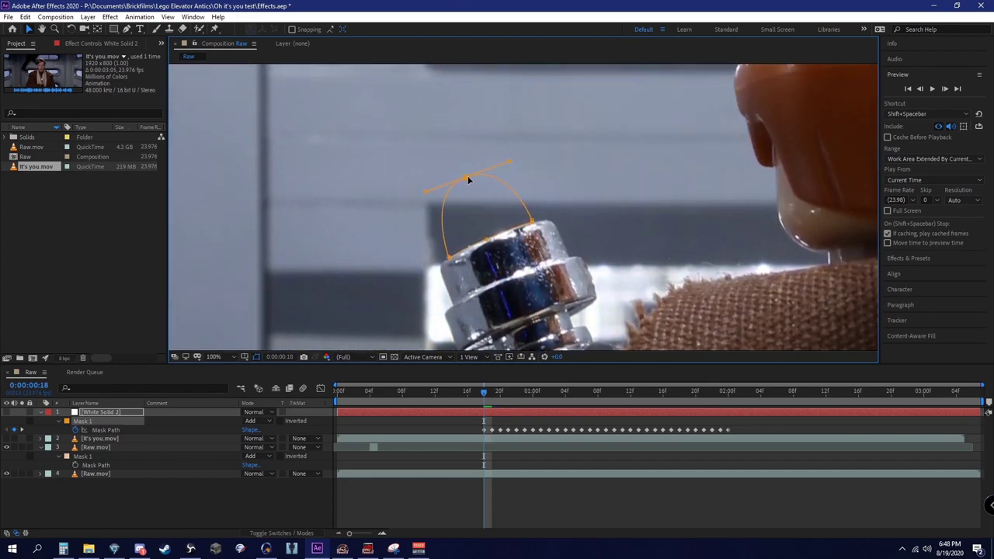
Fine-tune the base corner points and nudge the tip point of the short blade mask at the hilt.
{"action": "scroll", "coordinate": [535, 170], "scroll_direction": "up", "scroll_amount": 2}
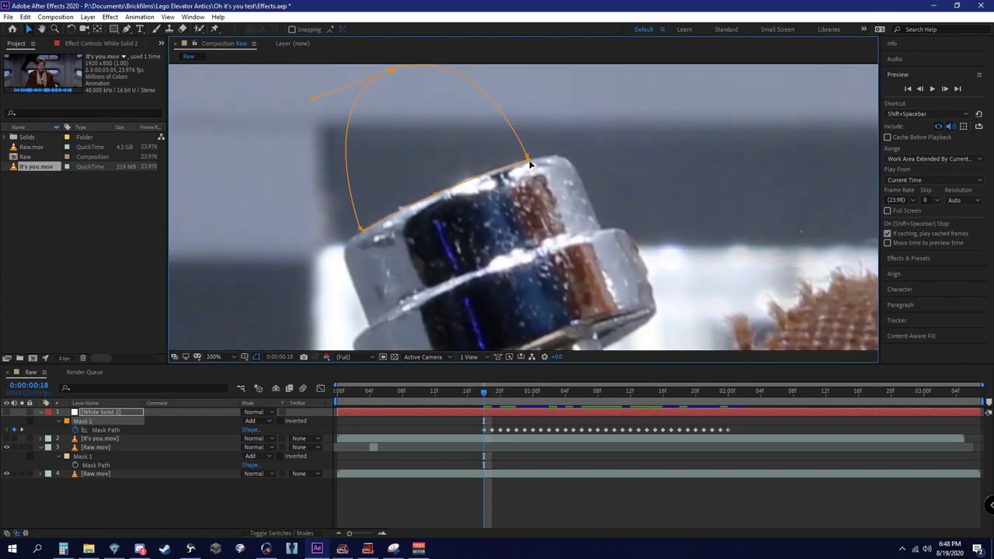
{"action": "left_click_drag", "start_coordinate": [528, 158], "coordinate": [539, 201]}
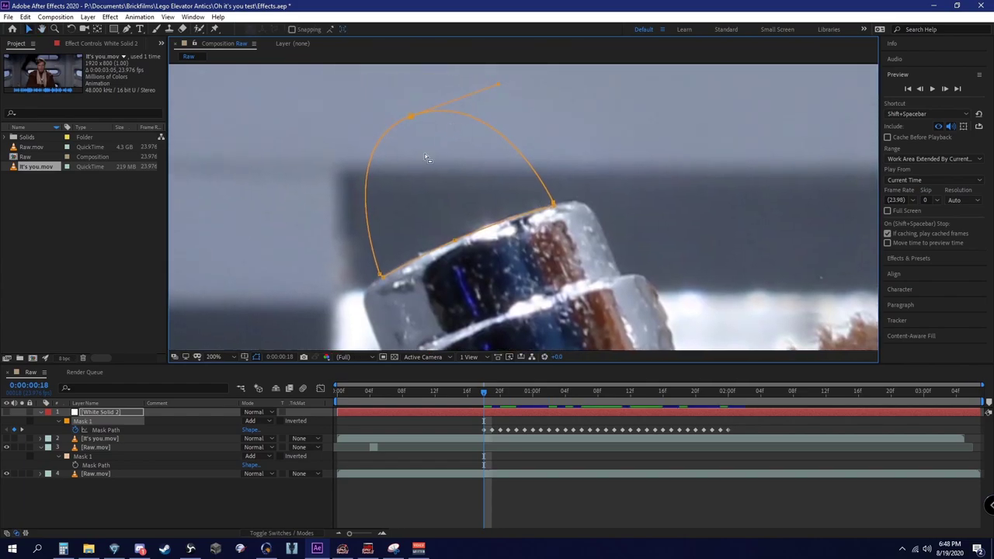
{"action": "double_click", "coordinate": [381, 275]}
{"action": "key", "text": "Escape"}
{"action": "left_click_drag", "start_coordinate": [381, 275], "coordinate": [385, 273]}
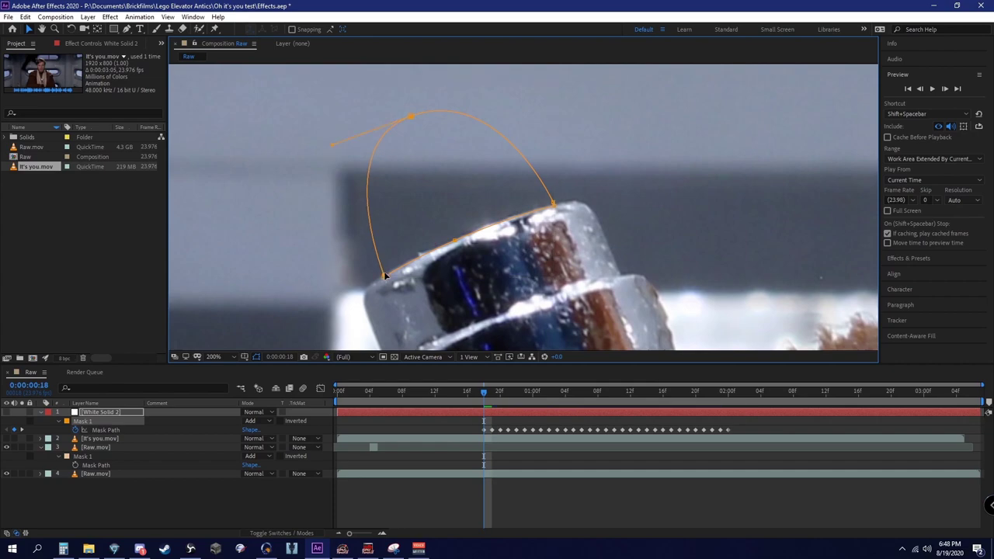
{"action": "left_click_drag", "start_coordinate": [411, 118], "coordinate": [417, 109]}
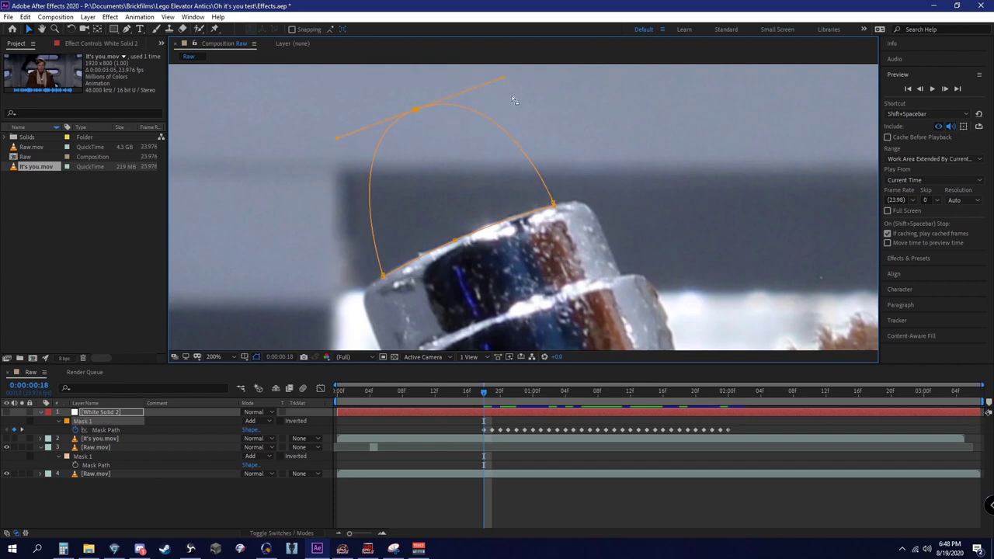
Lower the stub mask's tip point and adjust its curve handles at 0:00:00:18, then make the white solid visible again.
{"action": "mouse_move", "coordinate": [504, 79]}
{"action": "left_mouse_down"}
{"action": "mouse_move", "coordinate": [528, 74]}
{"action": "mouse_move", "coordinate": [518, 83]}
{"action": "left_mouse_up"}
{"action": "left_click_drag", "start_coordinate": [334, 147], "coordinate": [315, 155]}
{"action": "left_click_drag", "start_coordinate": [417, 119], "coordinate": [423, 139]}
{"action": "left_click_drag", "start_coordinate": [528, 106], "coordinate": [518, 103]}
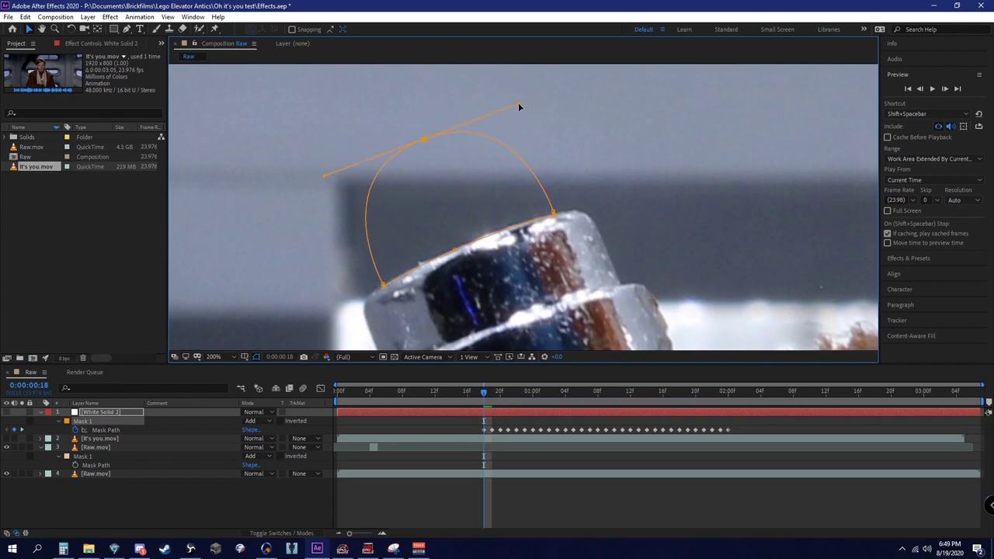
{"action": "left_click_drag", "start_coordinate": [324, 177], "coordinate": [331, 172]}
{"action": "left_click", "coordinate": [5, 418]}
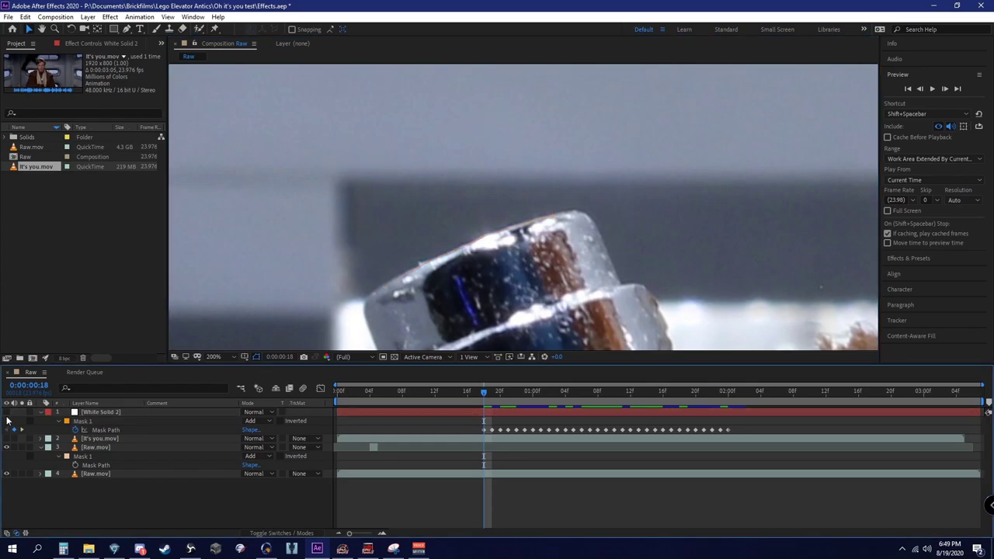
{"action": "left_click", "coordinate": [6, 413]}
{"action": "scroll", "coordinate": [552, 287], "scroll_direction": "down", "scroll_amount": 6}
{"action": "mouse_move", "coordinate": [485, 400]}
{"action": "left_mouse_down"}
{"action": "mouse_move", "coordinate": [504, 394]}
{"action": "mouse_move", "coordinate": [478, 395]}
{"action": "left_mouse_up"}
{"action": "scroll", "coordinate": [584, 230], "scroll_direction": "up", "scroll_amount": 2}
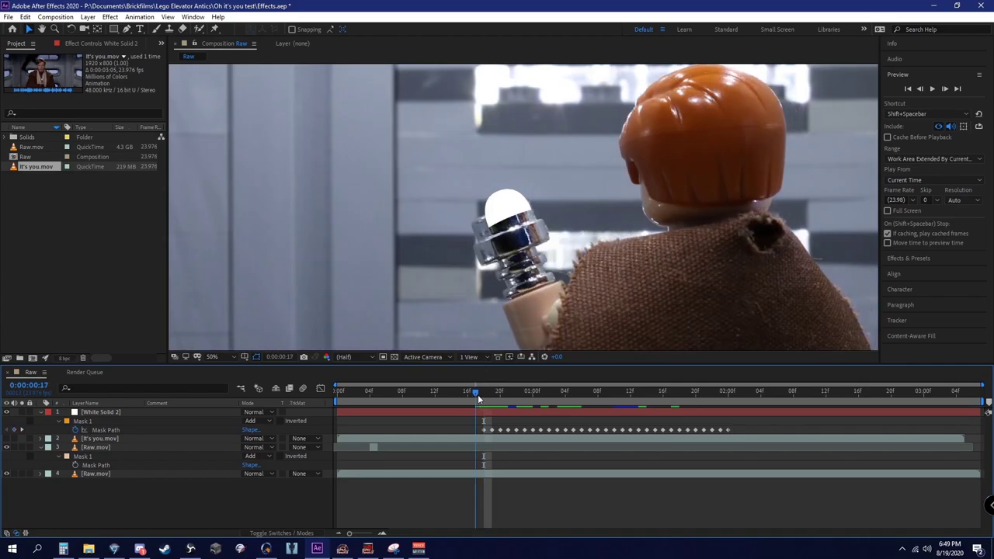
{"action": "scroll", "coordinate": [531, 281], "scroll_direction": "down", "scroll_amount": 2}
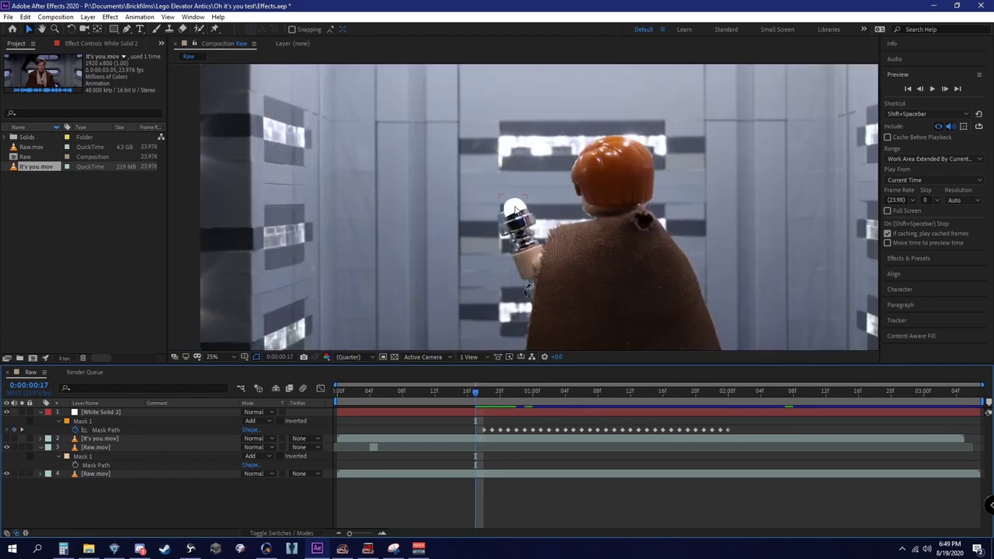
{"action": "left_click", "coordinate": [513, 204]}
{"action": "left_click_drag", "start_coordinate": [510, 217], "coordinate": [133, 237]}
{"action": "left_click_drag", "start_coordinate": [476, 403], "coordinate": [482, 401]}
{"action": "key", "text": "ctrl+z"}
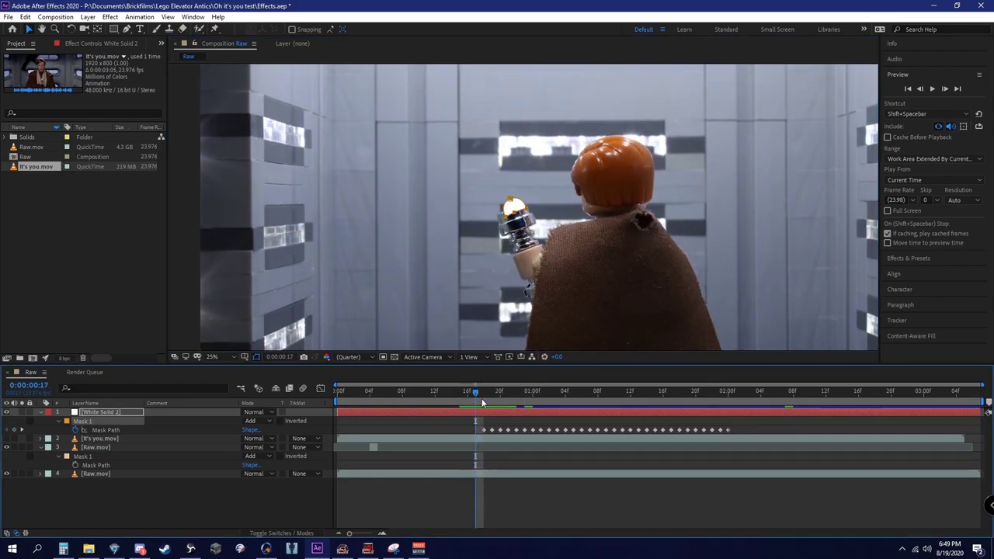
Split the white solid layer at 0:00:00:18 and delete its earlier part so the blade starts at that frame.
{"action": "key", "text": "Page_Down"}
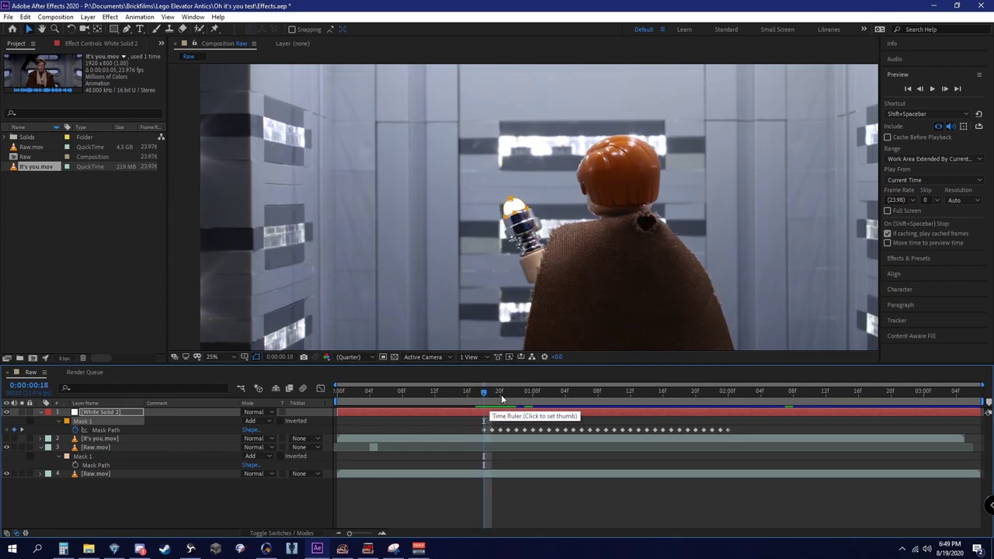
{"action": "key", "text": "ctrl+shift+d"}
{"action": "left_click", "coordinate": [474, 424]}
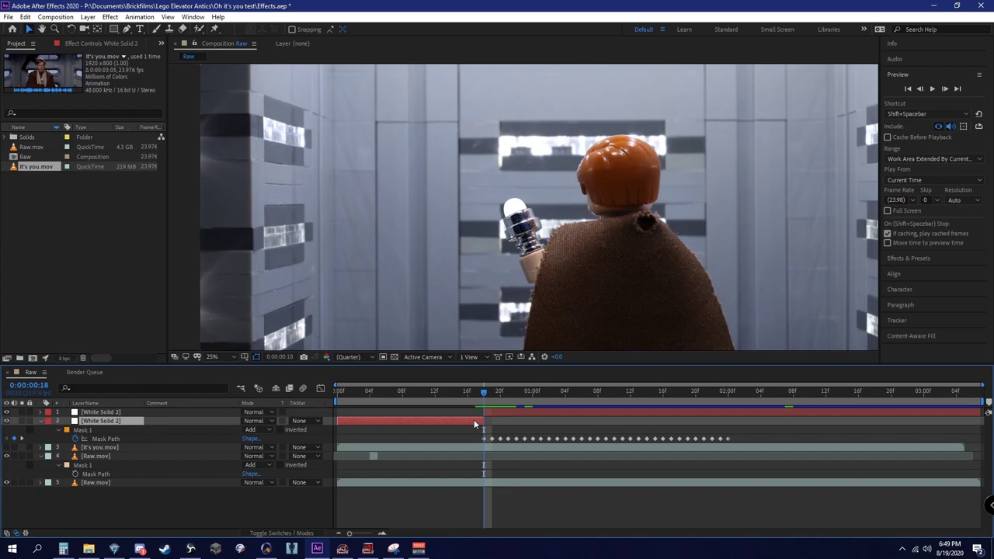
{"action": "key", "text": "Delete"}
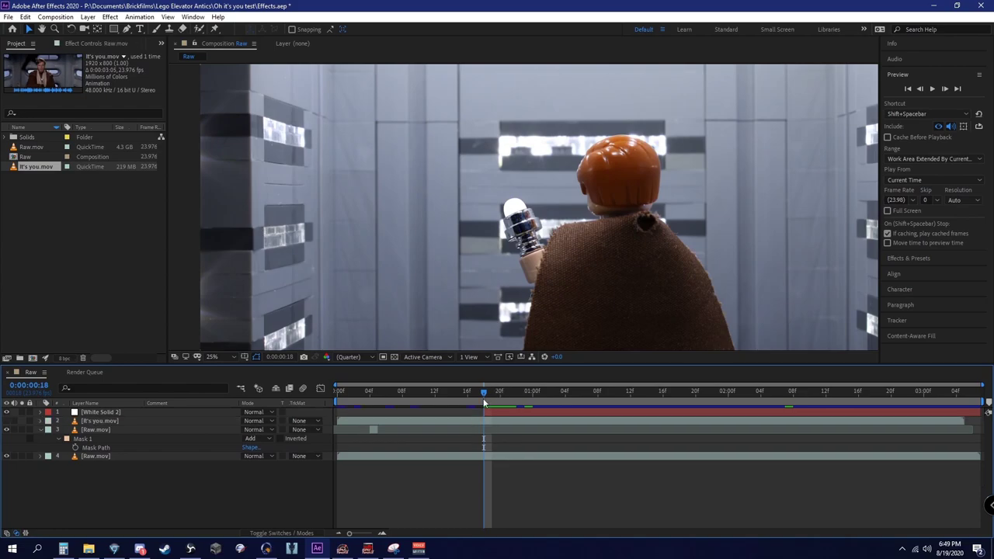
Play back the composition to review the blade's ignition and motion.
{"action": "key", "text": "space"}
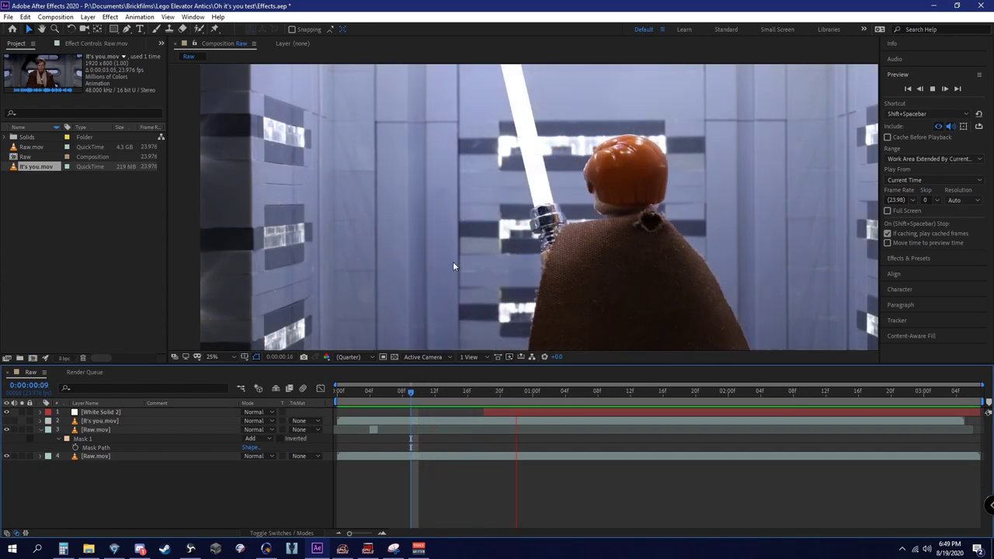
{"action": "scroll", "coordinate": [572, 243], "scroll_direction": "down", "scroll_amount": 1}
{"action": "key", "text": "space"}
{"action": "key", "text": "space"}
{"action": "key", "text": "space"}
{"action": "left_click_drag", "start_coordinate": [712, 394], "coordinate": [479, 390]}
Advance to frame 0:00:02:01 and shift the mask's base corners and middle base point towards the hilt's upper edge.
{"action": "left_click_drag", "start_coordinate": [556, 229], "coordinate": [523, 241]}
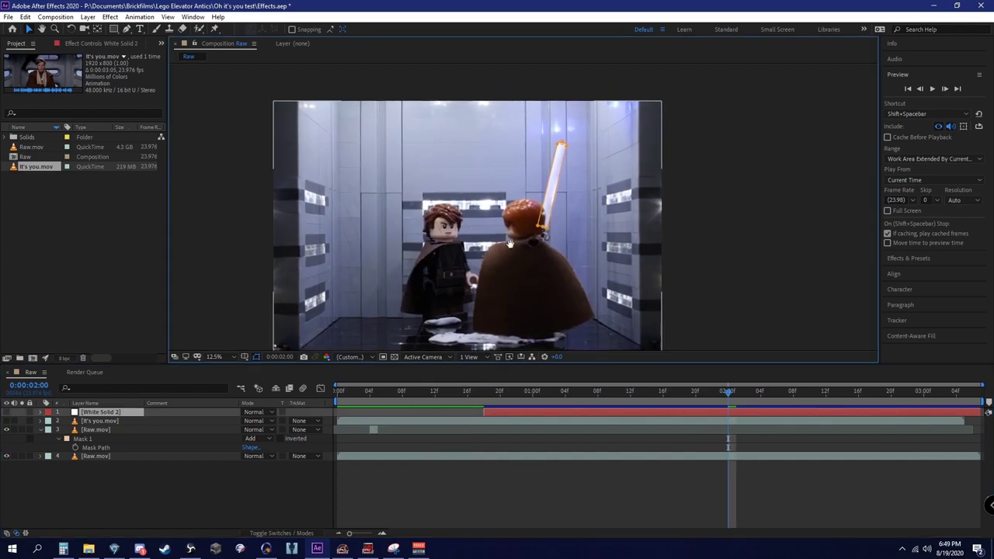
{"action": "scroll", "coordinate": [524, 241], "scroll_direction": "up", "scroll_amount": 6}
{"action": "left_click", "coordinate": [948, 90]}
{"action": "left_click_drag", "start_coordinate": [574, 220], "coordinate": [621, 84]}
{"action": "scroll", "coordinate": [557, 197], "scroll_direction": "up", "scroll_amount": 1}
{"action": "mouse_move", "coordinate": [557, 198]}
{"action": "left_mouse_down"}
{"action": "mouse_move", "coordinate": [572, 239]}
{"action": "mouse_move", "coordinate": [553, 210]}
{"action": "left_mouse_up"}
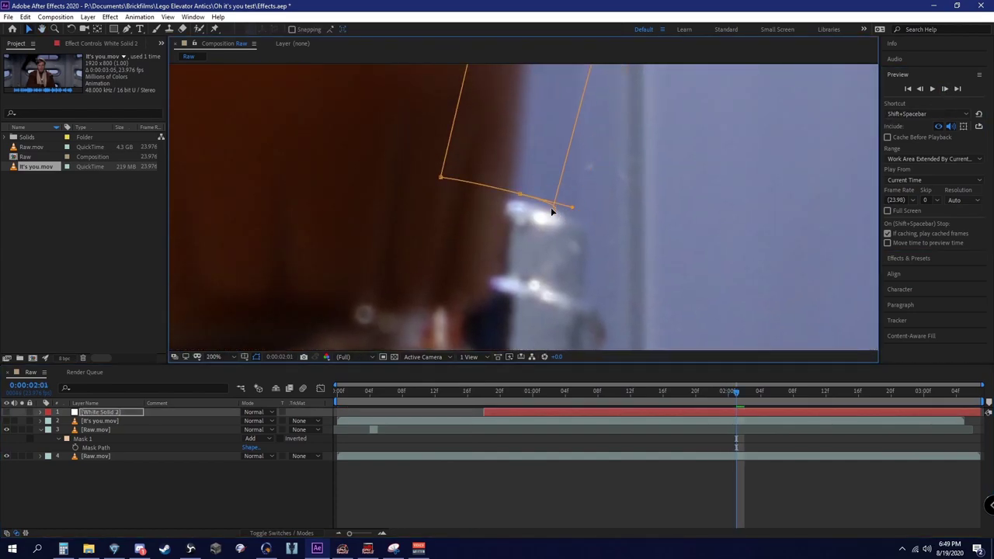
{"action": "left_click_drag", "start_coordinate": [440, 178], "coordinate": [422, 184]}
{"action": "left_click_drag", "start_coordinate": [516, 197], "coordinate": [492, 195]}
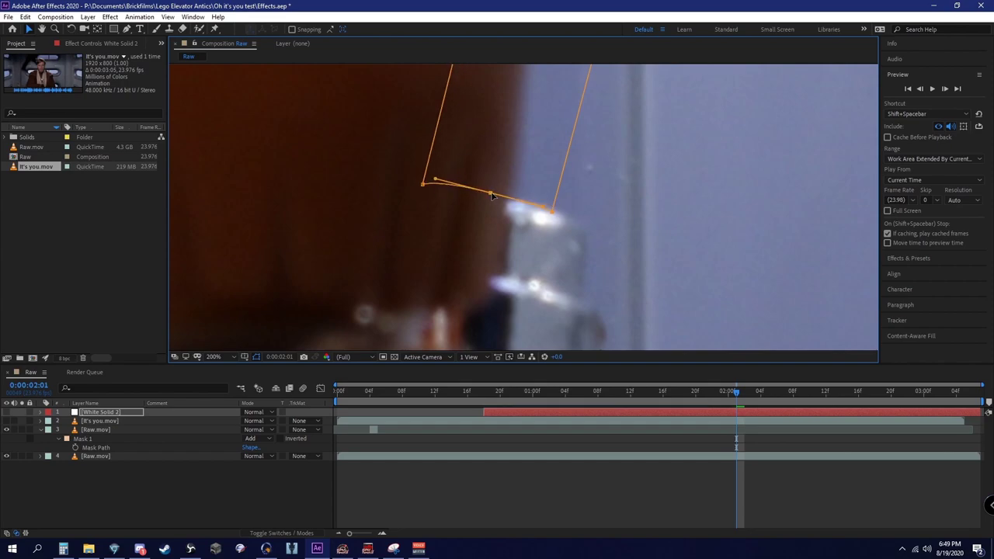
Show the It's you.mov reference to examine the blade's retraction around 0:00:02:02, then hide it and return to 0:00:02:01.
{"action": "scroll", "coordinate": [347, 288], "scroll_direction": "down", "scroll_amount": 6}
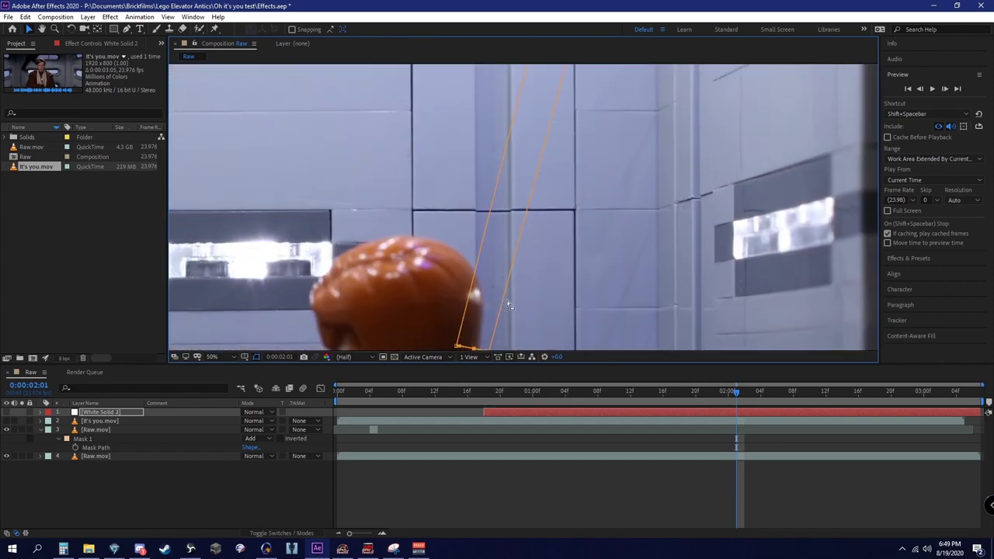
{"action": "left_click", "coordinate": [7, 421]}
{"action": "left_click_drag", "start_coordinate": [654, 342], "coordinate": [688, 296]}
{"action": "mouse_move", "coordinate": [737, 396]}
{"action": "left_mouse_down"}
{"action": "mouse_move", "coordinate": [752, 398]}
{"action": "mouse_move", "coordinate": [725, 396]}
{"action": "mouse_move", "coordinate": [746, 396]}
{"action": "left_mouse_up"}
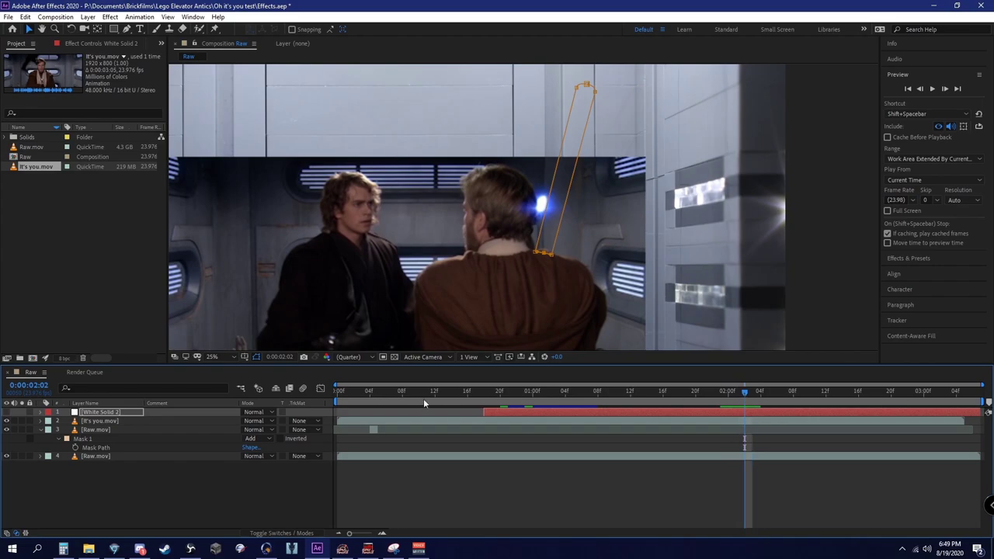
{"action": "left_click", "coordinate": [7, 420]}
{"action": "key", "text": "Page_Up"}
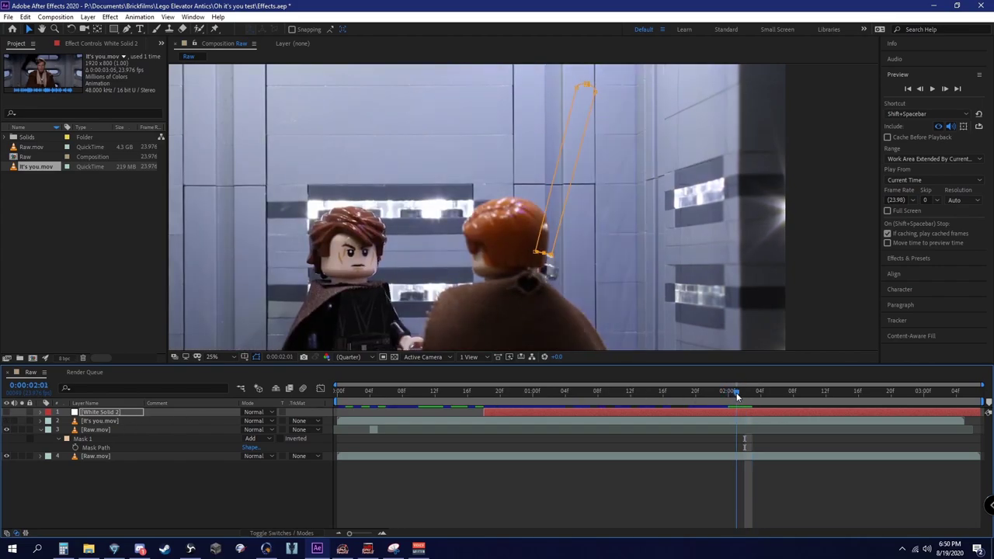
{"action": "scroll", "coordinate": [565, 132], "scroll_direction": "up", "scroll_amount": 2}
{"action": "scroll", "coordinate": [574, 145], "scroll_direction": "down", "scroll_amount": 2}
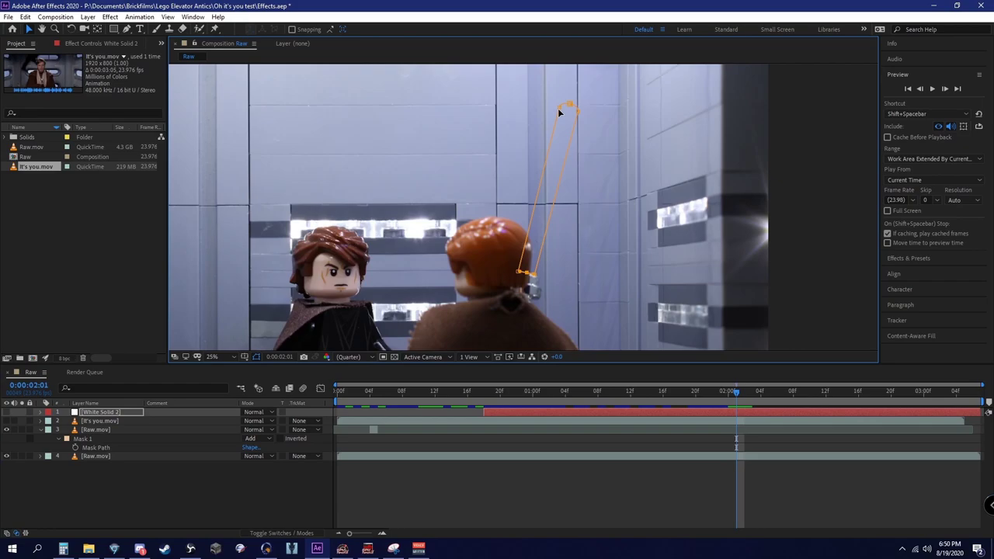
Move the mask's top points down towards the hilt to shorten the blade at 0:00:02:01, and nudge its base points.
{"action": "left_click_drag", "start_coordinate": [579, 117], "coordinate": [550, 190]}
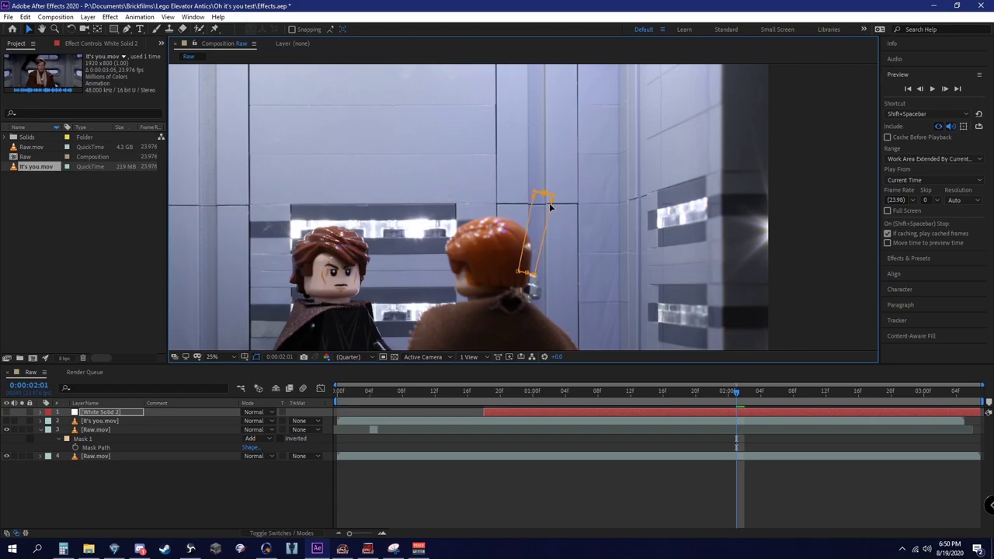
{"action": "scroll", "coordinate": [552, 204], "scroll_direction": "up", "scroll_amount": 4}
{"action": "left_click_drag", "start_coordinate": [485, 223], "coordinate": [482, 222]}
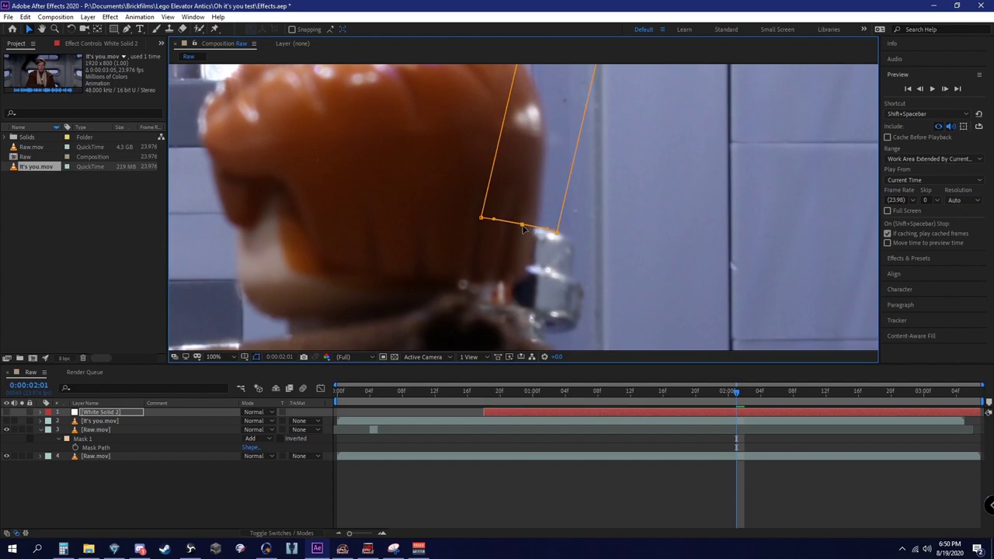
Lower the mask's two side points and tip point to form a rounded, shorter blade at 0:00:02:01.
{"action": "scroll", "coordinate": [523, 227], "scroll_direction": "down", "scroll_amount": 4}
{"action": "scroll", "coordinate": [544, 132], "scroll_direction": "up", "scroll_amount": 2}
{"action": "left_click_drag", "start_coordinate": [525, 129], "coordinate": [513, 166]}
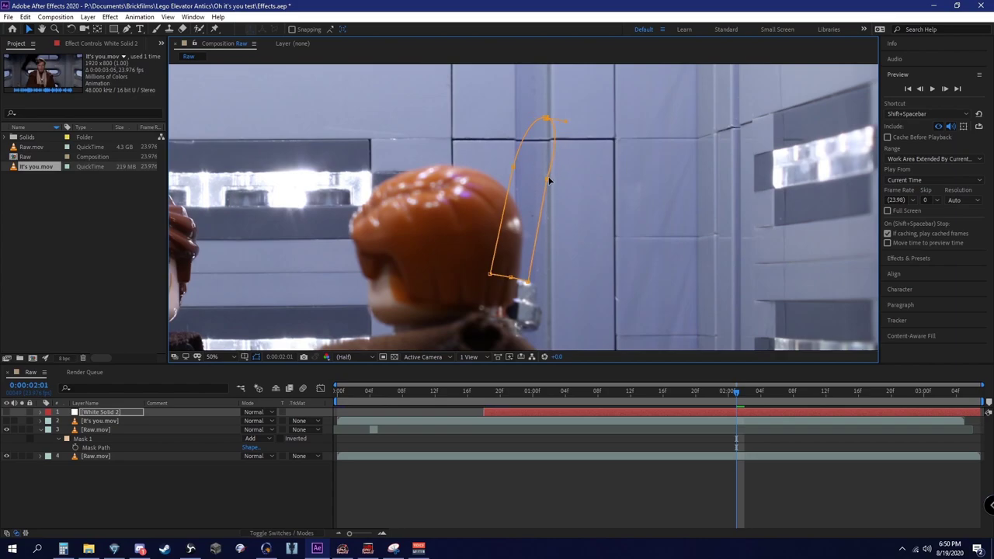
{"action": "double_click", "coordinate": [513, 171]}
{"action": "double_click", "coordinate": [516, 167]}
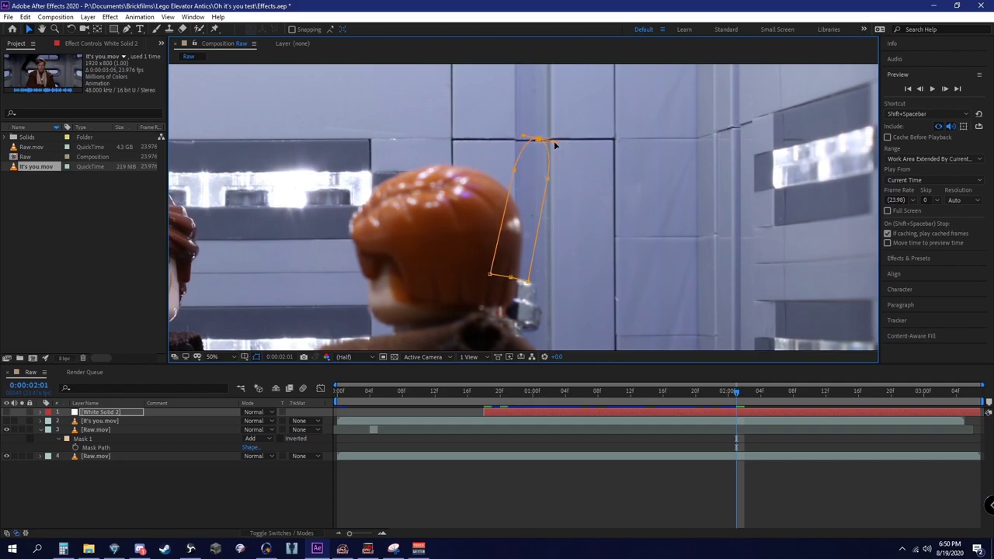
Show the white solid and compare the shortened blade with frame 0:00:02:00, returning to 0:00:02:01.
{"action": "left_click", "coordinate": [7, 412]}
{"action": "left_click", "coordinate": [114, 495]}
{"action": "left_click_drag", "start_coordinate": [733, 395], "coordinate": [728, 392]}
{"action": "left_click_drag", "start_coordinate": [575, 215], "coordinate": [581, 293]}
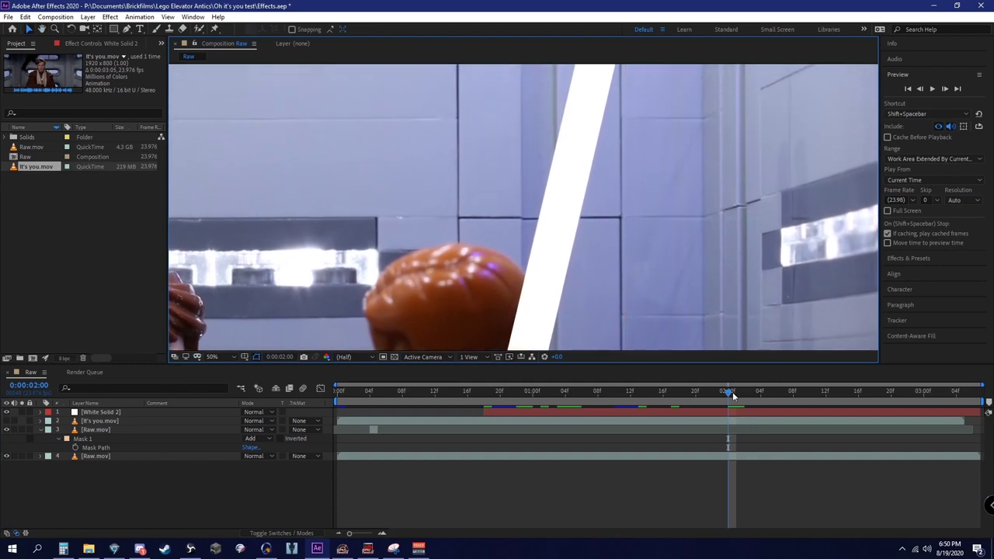
{"action": "left_click", "coordinate": [734, 394]}
Fine-tune the tip's curve handles and nearby mask points to round the blade's end evenly at 0:00:02:01.
{"action": "left_click", "coordinate": [540, 230]}
{"action": "scroll", "coordinate": [541, 231], "scroll_direction": "up", "scroll_amount": 1}
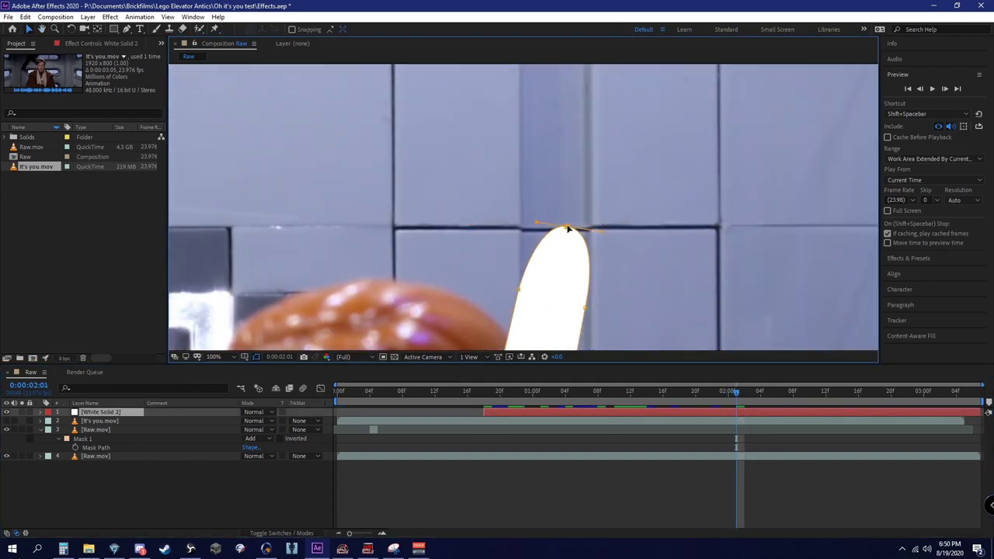
{"action": "left_click_drag", "start_coordinate": [537, 223], "coordinate": [529, 224]}
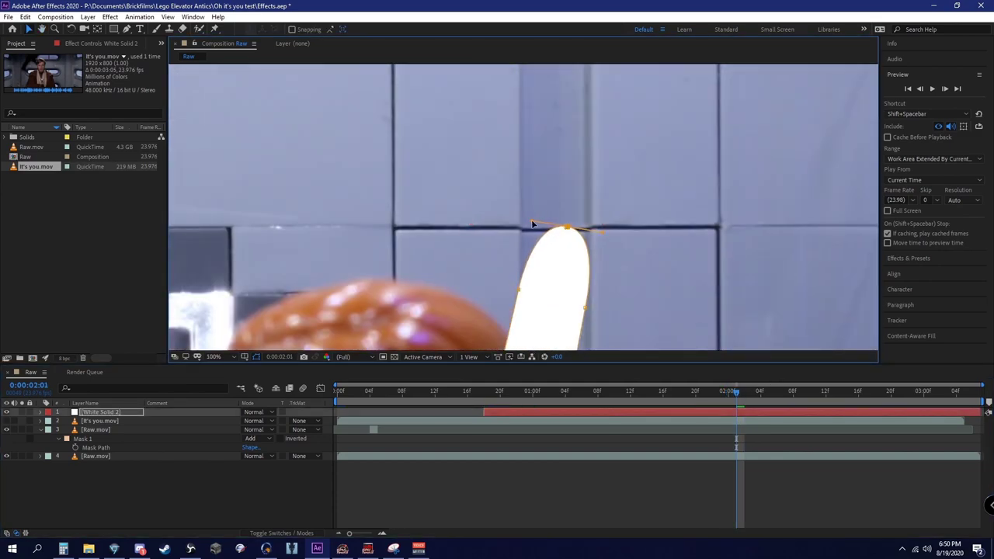
{"action": "left_click", "coordinate": [190, 466]}
{"action": "scroll", "coordinate": [579, 267], "scroll_direction": "down", "scroll_amount": 1}
{"action": "left_click_drag", "start_coordinate": [579, 269], "coordinate": [553, 258]}
{"action": "scroll", "coordinate": [575, 223], "scroll_direction": "up", "scroll_amount": 1}
{"action": "left_click", "coordinate": [544, 205]}
{"action": "left_click_drag", "start_coordinate": [541, 177], "coordinate": [539, 180]}
{"action": "left_click", "coordinate": [197, 491]}
{"action": "scroll", "coordinate": [578, 253], "scroll_direction": "down", "scroll_amount": 2}
{"action": "left_click_drag", "start_coordinate": [579, 253], "coordinate": [600, 195]}
{"action": "scroll", "coordinate": [582, 242], "scroll_direction": "up", "scroll_amount": 2}
{"action": "scroll", "coordinate": [586, 244], "scroll_direction": "down", "scroll_amount": 1}
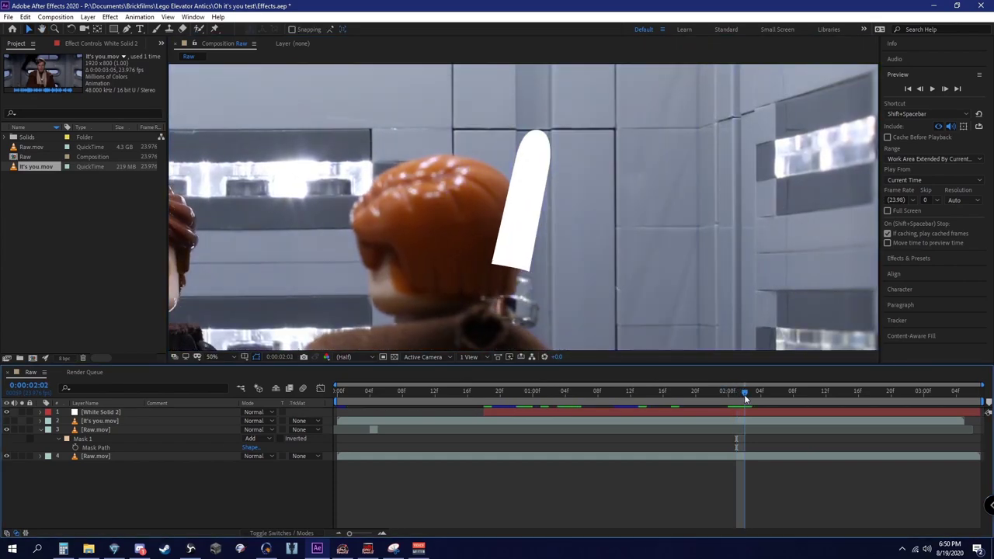
Advance to frame 0:00:02:02, hide the white solid and fit the mask's base points to the hilt.
{"action": "left_click", "coordinate": [743, 394]}
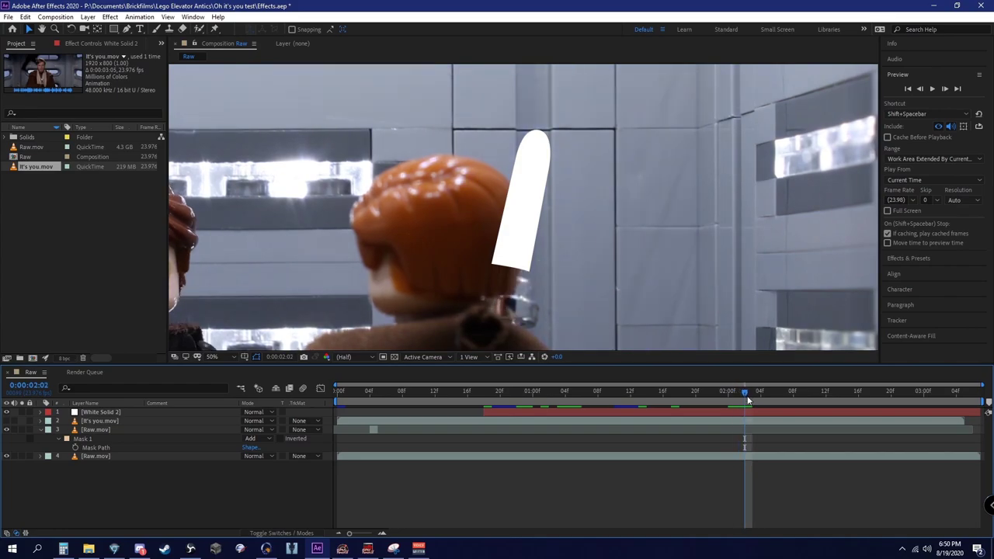
{"action": "left_click", "coordinate": [746, 412]}
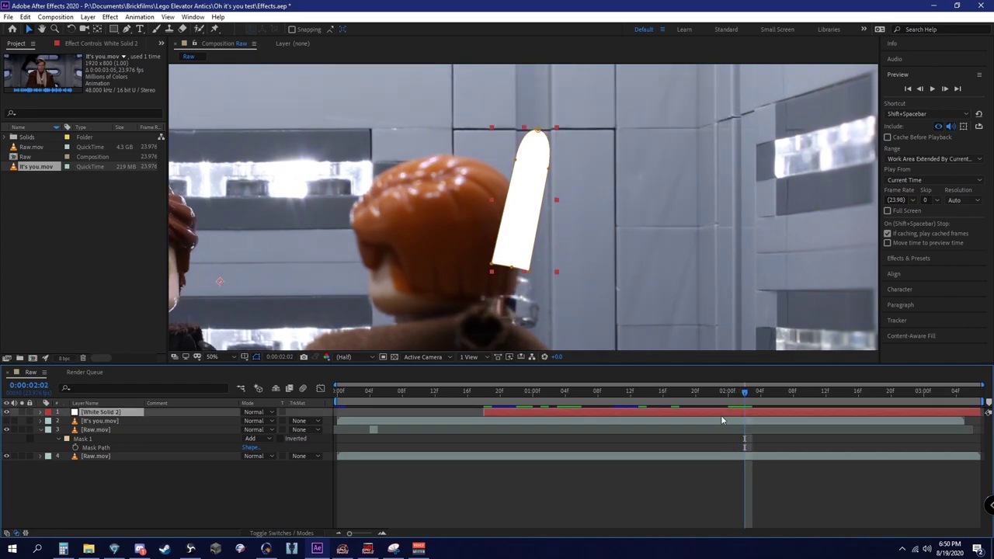
{"action": "left_click", "coordinate": [7, 412]}
{"action": "scroll", "coordinate": [587, 166], "scroll_direction": "up", "scroll_amount": 2}
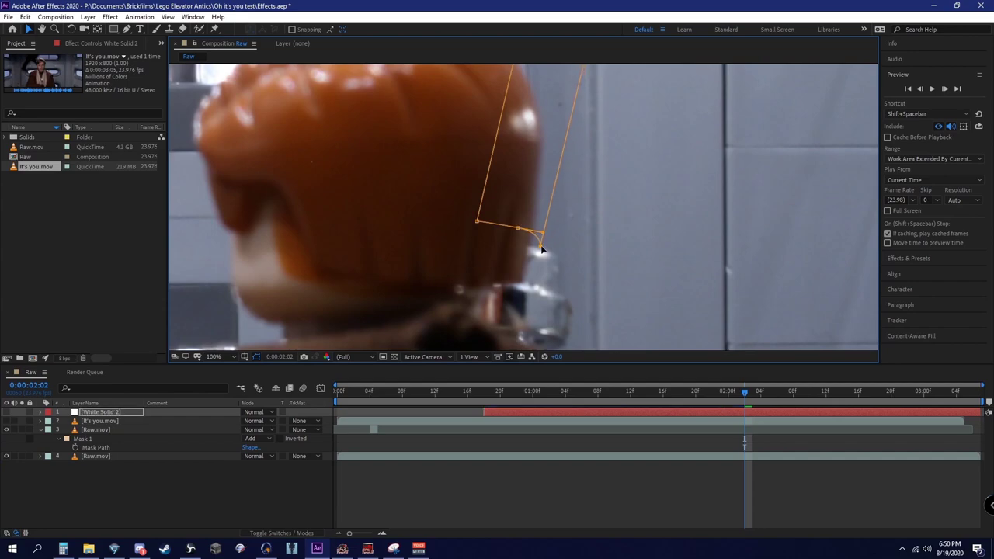
{"action": "left_click_drag", "start_coordinate": [478, 223], "coordinate": [508, 241]}
{"action": "scroll", "coordinate": [507, 245], "scroll_direction": "down", "scroll_amount": 2}
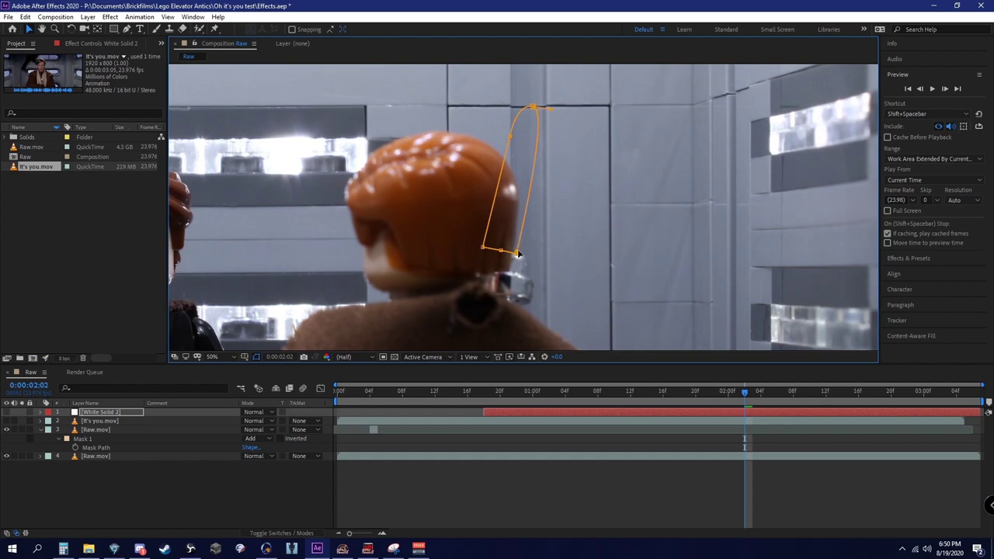
Bring the mask's side points down to the base corners and lower the tip to form a short stub at 0:00:02:02.
{"action": "left_click_drag", "start_coordinate": [510, 138], "coordinate": [515, 145]}
{"action": "left_click_drag", "start_coordinate": [491, 236], "coordinate": [484, 245]}
{"action": "left_click_drag", "start_coordinate": [533, 109], "coordinate": [540, 205]}
{"action": "scroll", "coordinate": [523, 210], "scroll_direction": "up", "scroll_amount": 2}
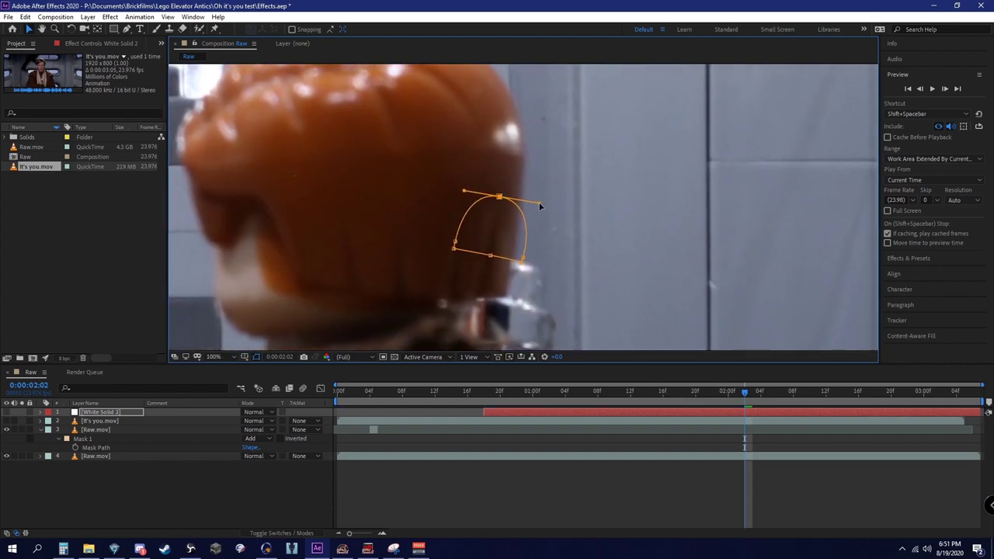
Show the white solid and fine-tune the stub mask's corner point nearest the hilt, tip point and tip handle at 0:00:02:02.
{"action": "left_click", "coordinate": [7, 413]}
{"action": "left_click", "coordinate": [64, 481]}
{"action": "scroll", "coordinate": [600, 287], "scroll_direction": "down", "scroll_amount": 1}
{"action": "mouse_move", "coordinate": [746, 394]}
{"action": "left_mouse_down"}
{"action": "mouse_move", "coordinate": [733, 393]}
{"action": "mouse_move", "coordinate": [746, 395]}
{"action": "left_mouse_up"}
{"action": "scroll", "coordinate": [591, 259], "scroll_direction": "up", "scroll_amount": 4}
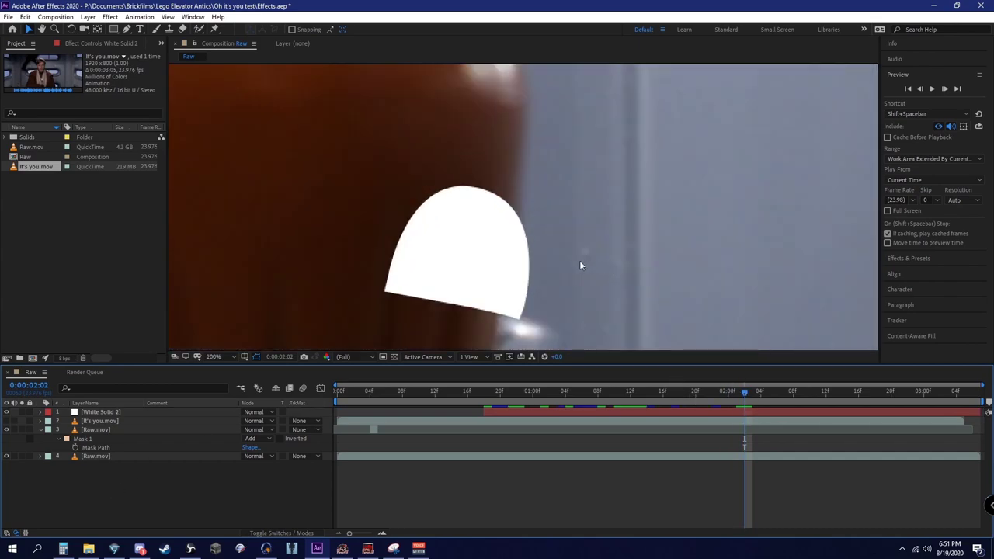
{"action": "left_click", "coordinate": [509, 278]}
{"action": "double_click", "coordinate": [521, 323]}
{"action": "key", "text": "Escape"}
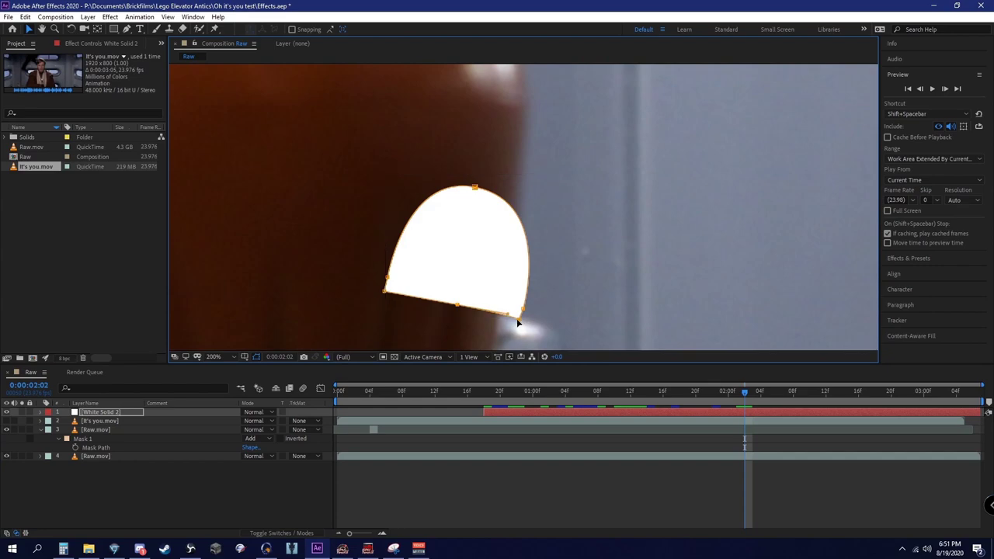
{"action": "left_click_drag", "start_coordinate": [521, 313], "coordinate": [526, 317]}
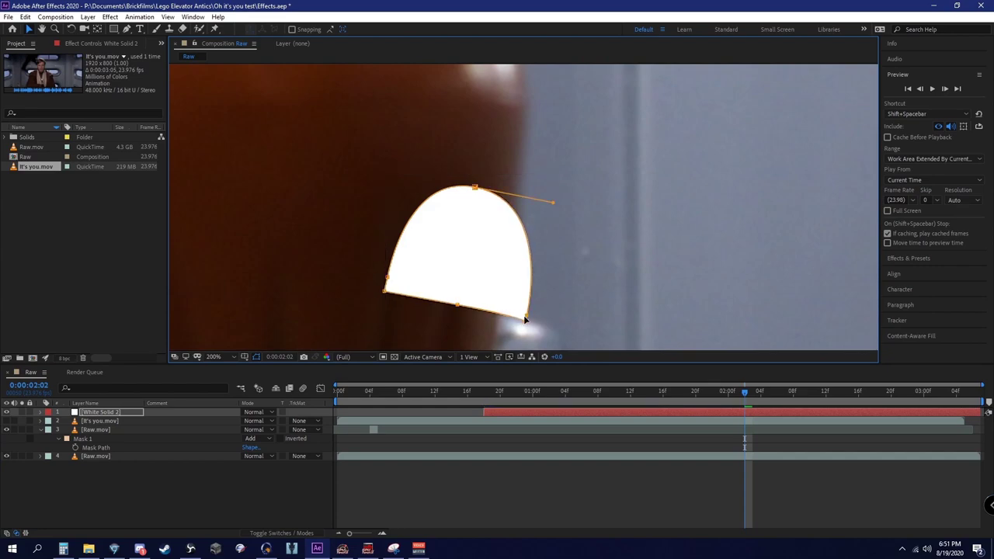
{"action": "left_click_drag", "start_coordinate": [474, 190], "coordinate": [473, 192]}
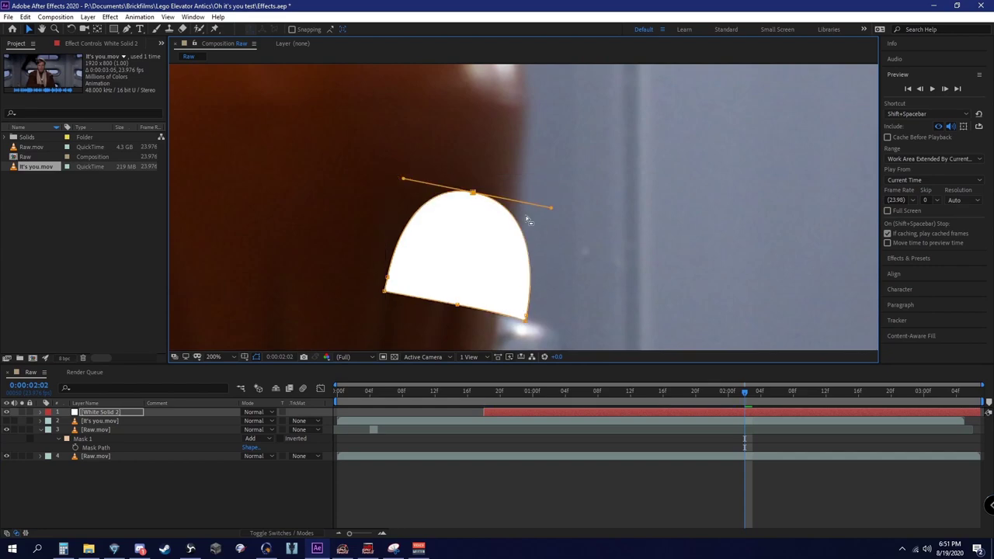
{"action": "left_click_drag", "start_coordinate": [552, 207], "coordinate": [551, 202]}
Split the white solid layer at 0:00:02:03 and delete the part after the cut.
{"action": "scroll", "coordinate": [444, 317], "scroll_direction": "down", "scroll_amount": 4}
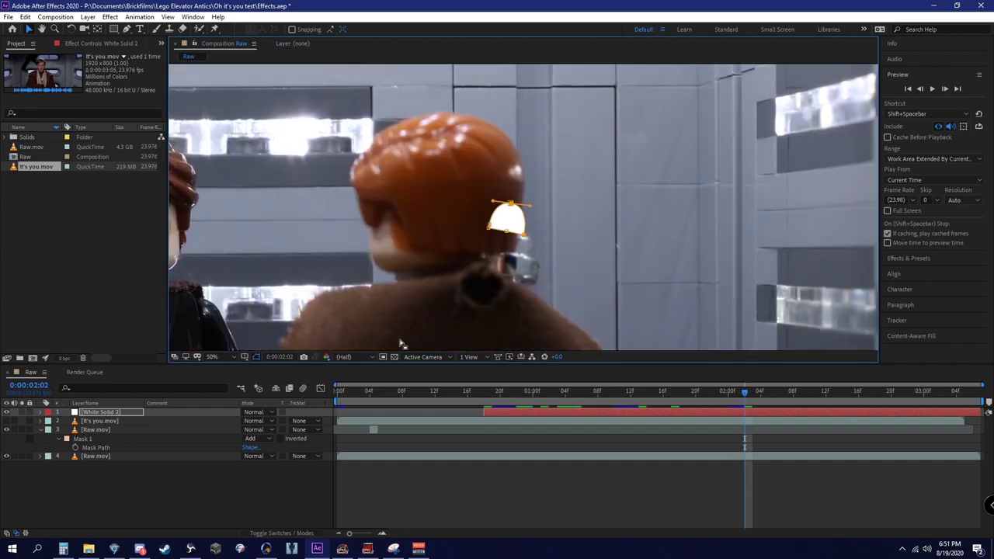
{"action": "left_click", "coordinate": [177, 483]}
{"action": "left_click_drag", "start_coordinate": [746, 394], "coordinate": [758, 396]}
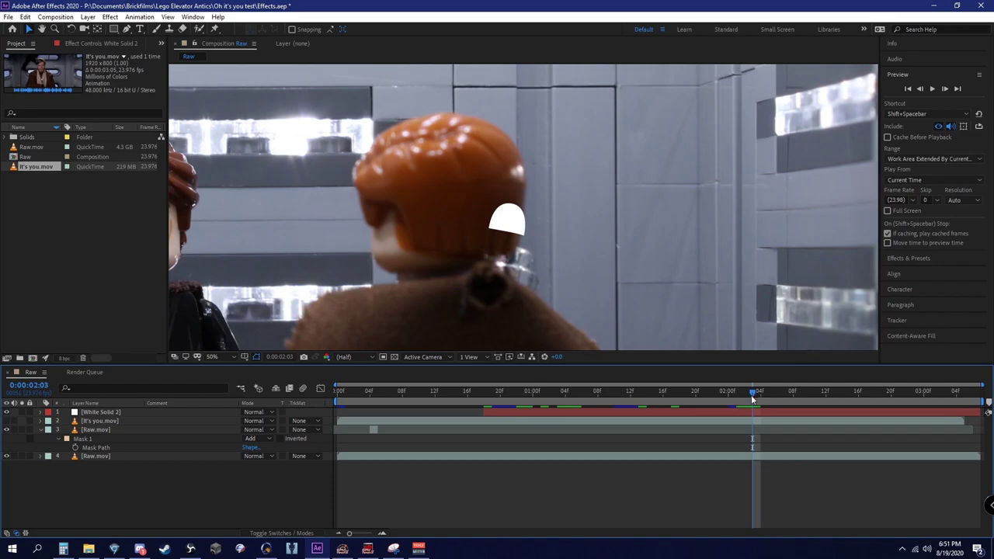
{"action": "left_click", "coordinate": [753, 411]}
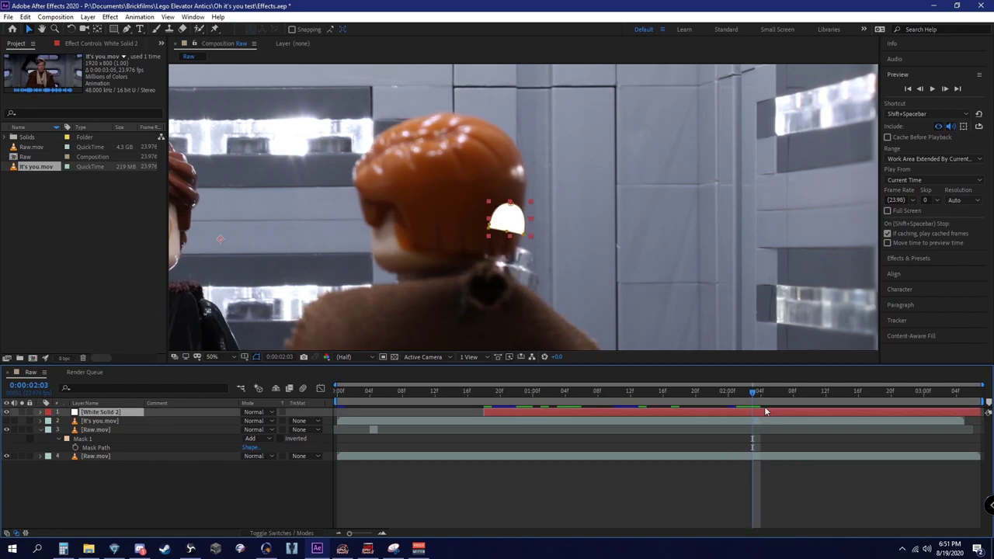
{"action": "key", "text": "ctrl+shift+d"}
{"action": "key", "text": "Delete"}
Fit the composition in the viewer and play it back from several frames to review the blade's ignition, swing and retraction.
{"action": "left_click_drag", "start_coordinate": [757, 393], "coordinate": [489, 387]}
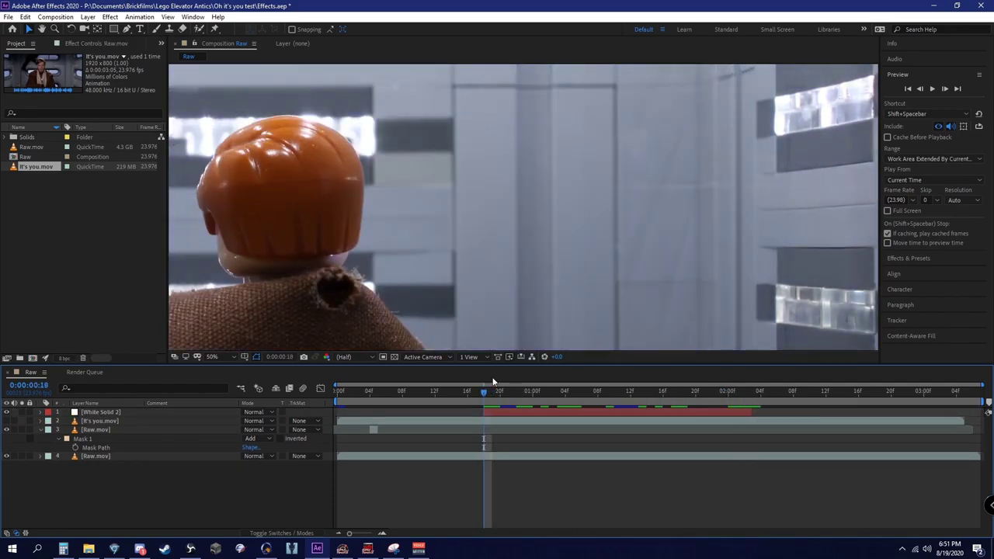
{"action": "scroll", "coordinate": [611, 277], "scroll_direction": "down", "scroll_amount": 4}
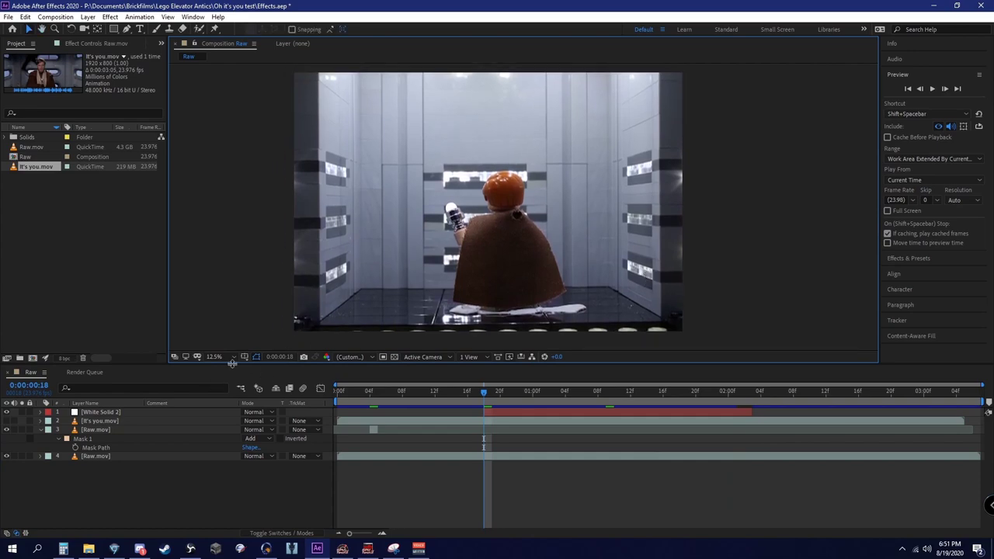
{"action": "left_click", "coordinate": [215, 356]}
{"action": "left_click", "coordinate": [229, 186]}
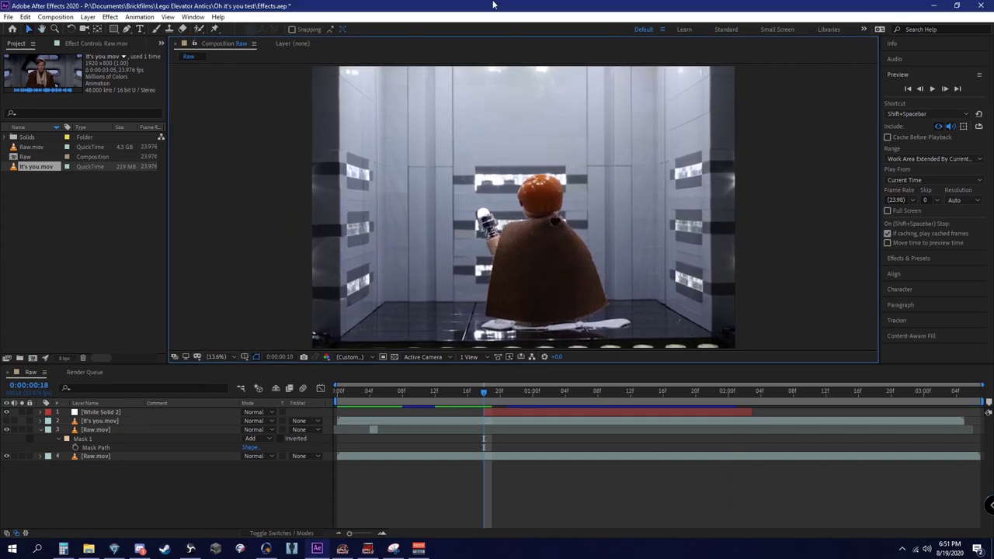
{"action": "left_click", "coordinate": [501, 412]}
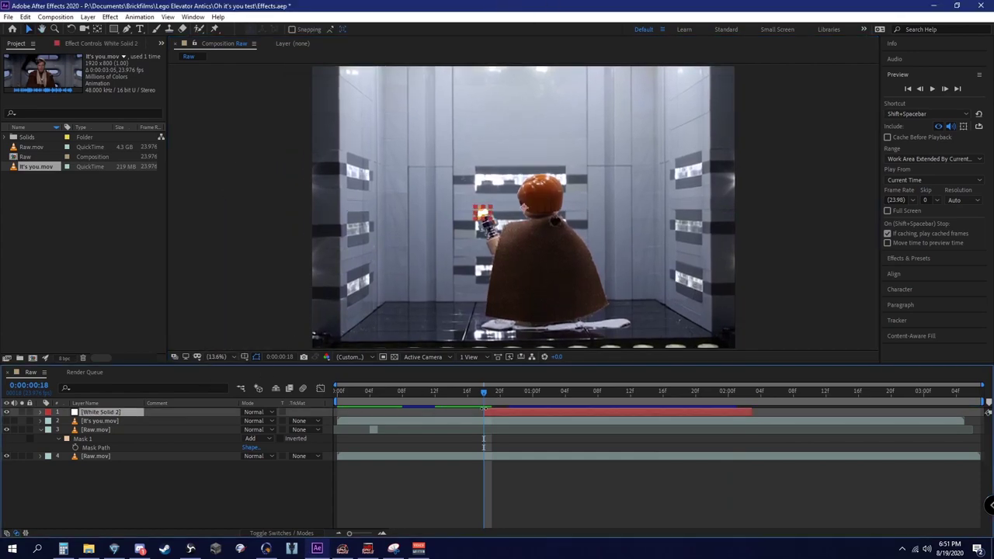
{"action": "key", "text": "space"}
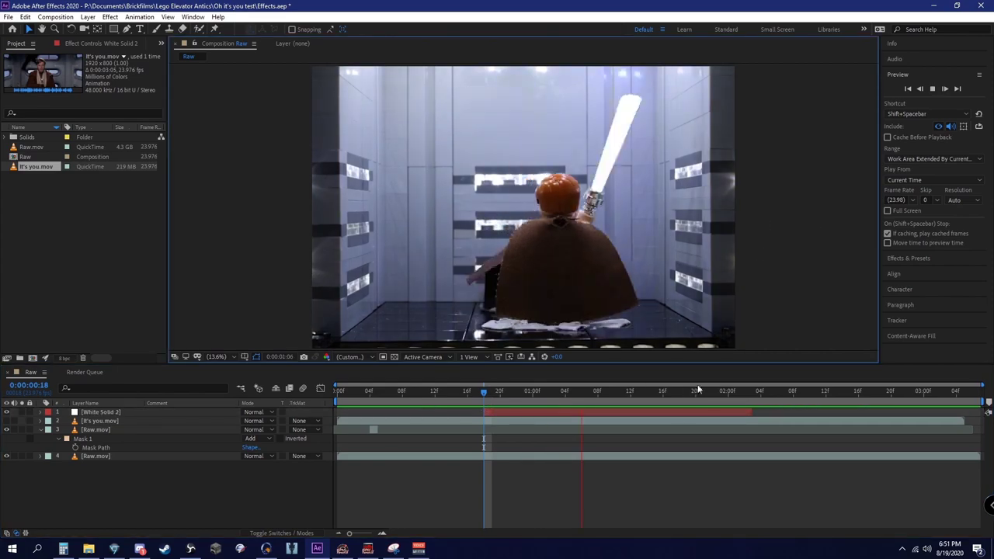
{"action": "left_click", "coordinate": [378, 392]}
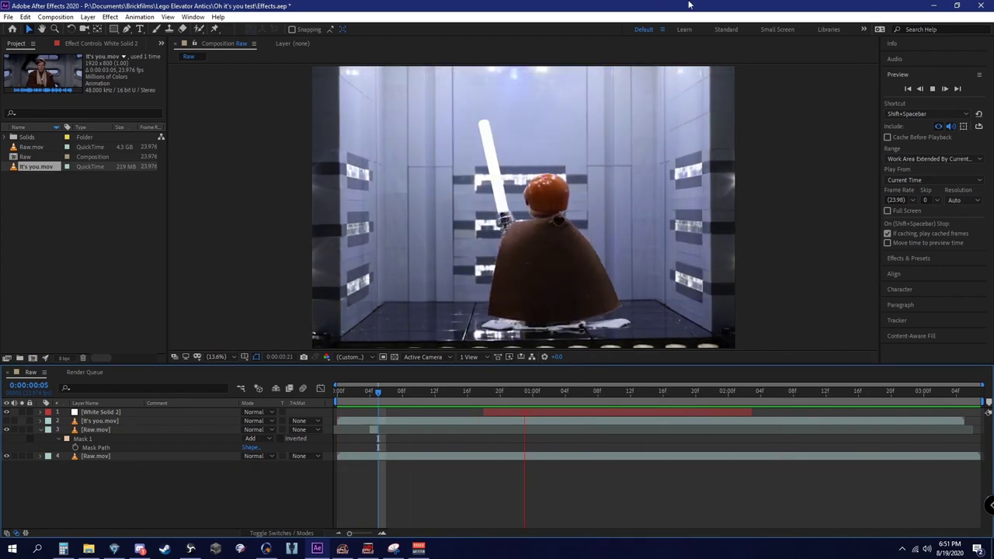
{"action": "key", "text": "space"}
{"action": "mouse_move", "coordinate": [521, 396]}
{"action": "left_mouse_down"}
{"action": "mouse_move", "coordinate": [477, 394]}
{"action": "mouse_move", "coordinate": [522, 394]}
{"action": "left_mouse_up"}
{"action": "key", "text": "space"}
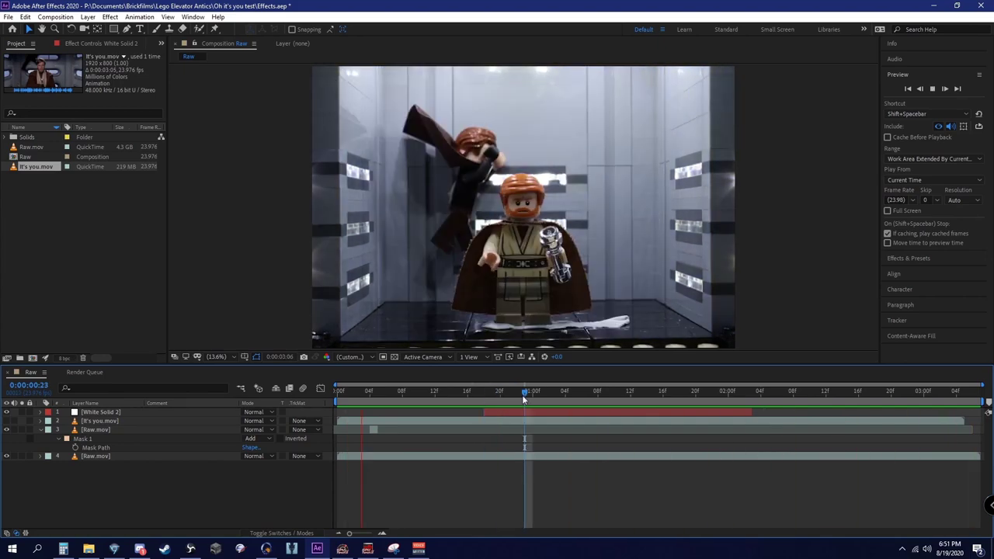
{"action": "key", "text": "space"}
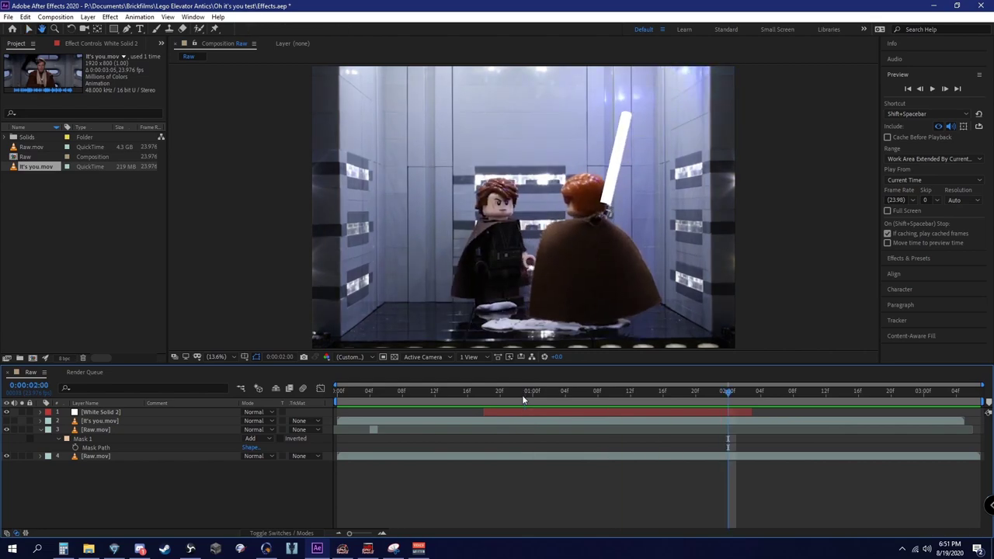
{"action": "left_click_drag", "start_coordinate": [651, 394], "coordinate": [680, 386]}
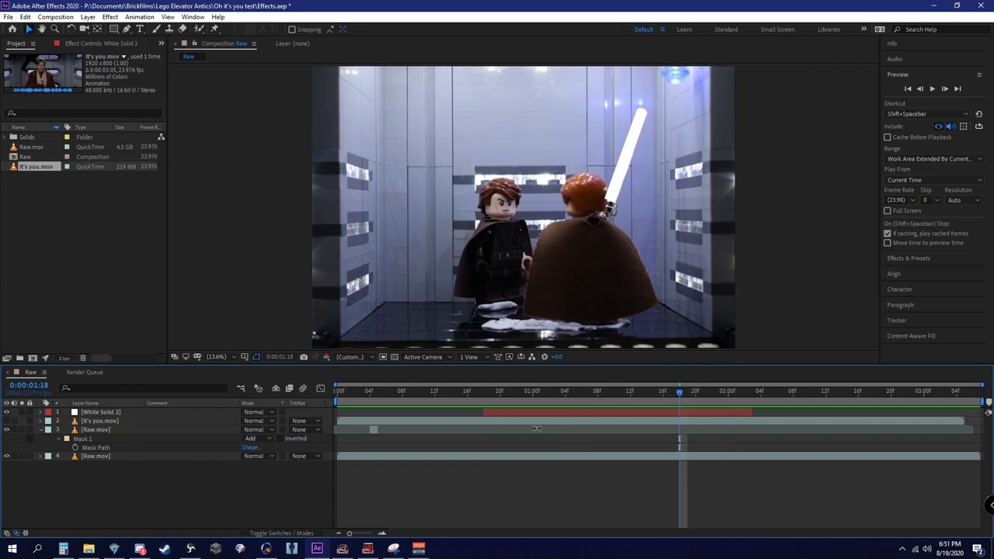
At frame 0:00:01:03, hide White Solid 2 and lock its Mask 1.
{"action": "mouse_move", "coordinate": [543, 395]}
{"action": "left_mouse_down"}
{"action": "mouse_move", "coordinate": [488, 393]}
{"action": "mouse_move", "coordinate": [666, 393]}
{"action": "mouse_move", "coordinate": [276, 374]}
{"action": "mouse_move", "coordinate": [549, 399]}
{"action": "left_mouse_up"}
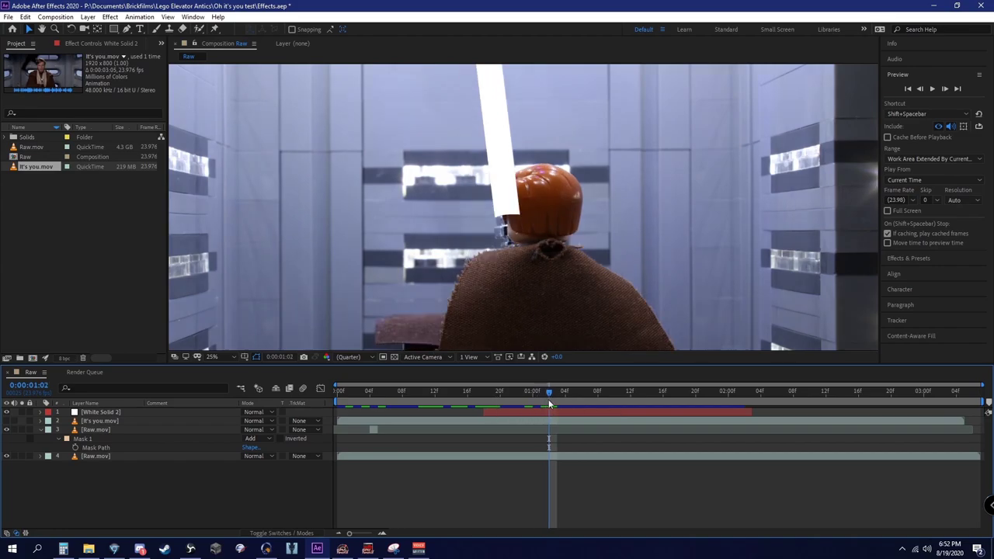
{"action": "scroll", "coordinate": [543, 268], "scroll_direction": "up", "scroll_amount": 4}
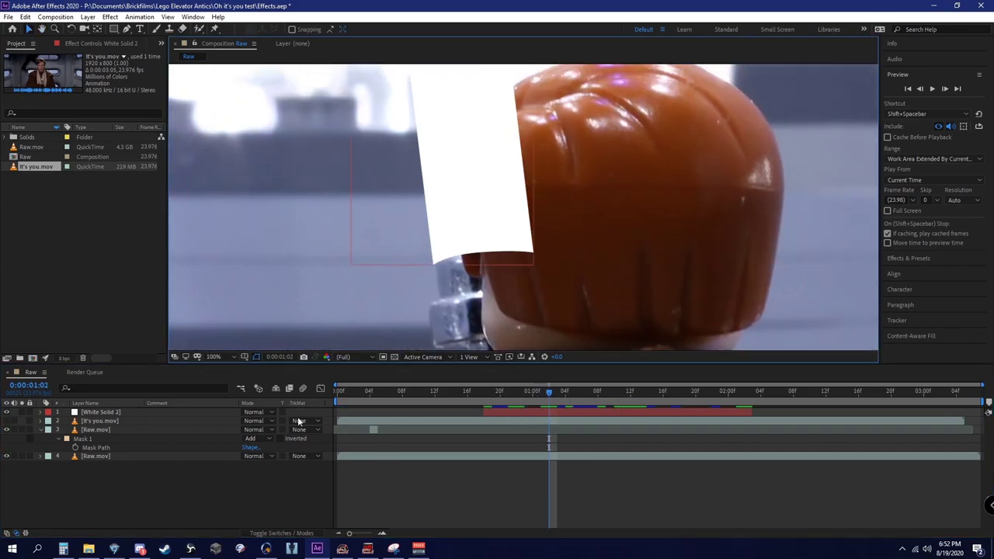
{"action": "left_click_drag", "start_coordinate": [548, 397], "coordinate": [556, 395]}
{"action": "left_click_drag", "start_coordinate": [635, 244], "coordinate": [464, 231]}
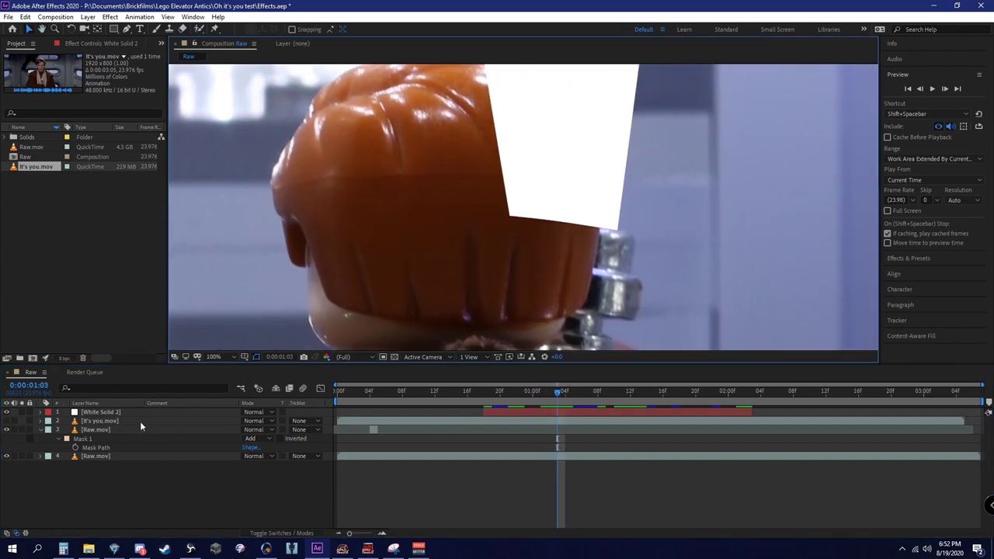
{"action": "left_click", "coordinate": [6, 413]}
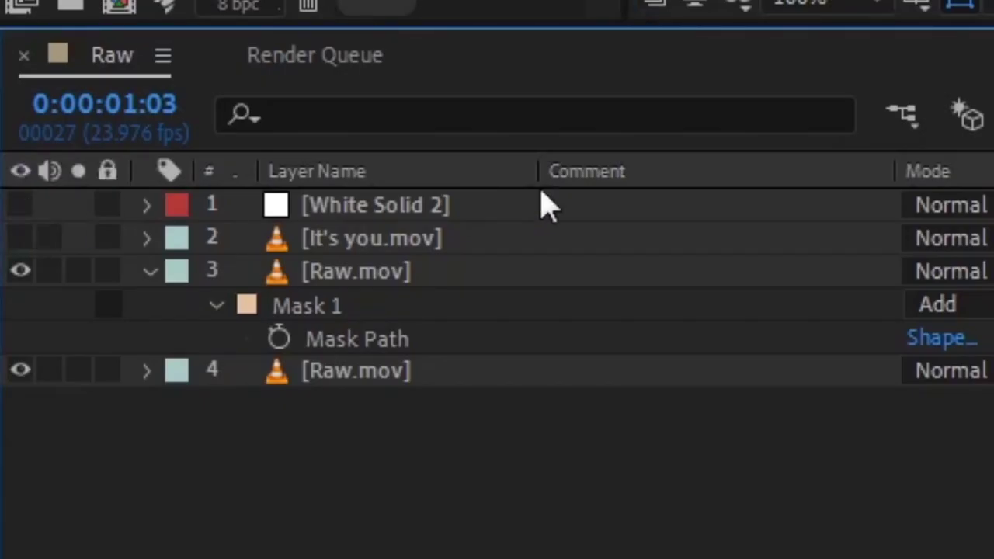
{"action": "left_click", "coordinate": [415, 208]}
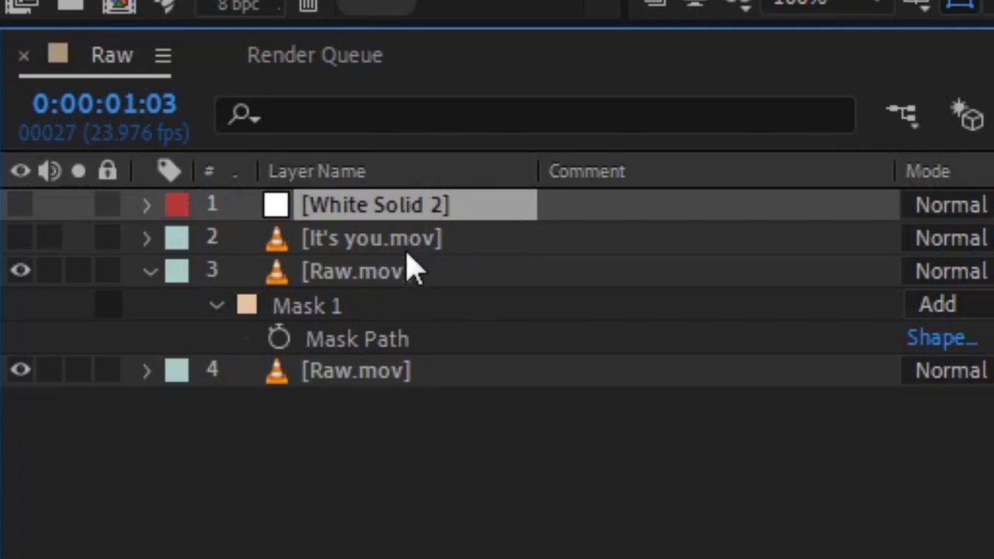
{"action": "key", "text": "m"}
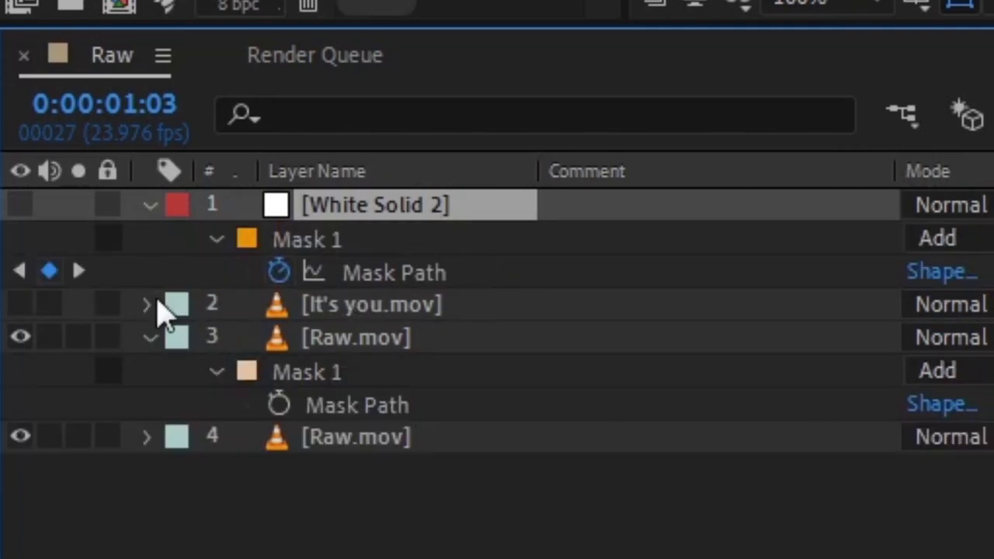
{"action": "left_click", "coordinate": [109, 238]}
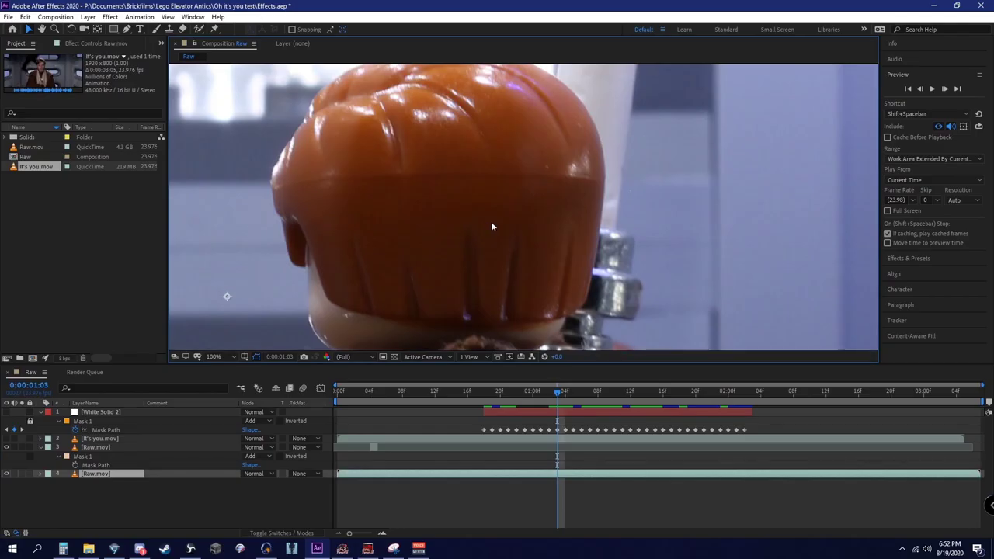
Draw a closed second mask on White Solid 2 with the Pen tool, tracing the edge of the minifigure's head where it overlaps the blade.
{"action": "left_click_drag", "start_coordinate": [633, 217], "coordinate": [583, 215]}
{"action": "scroll", "coordinate": [524, 326], "scroll_direction": "down", "scroll_amount": 3}
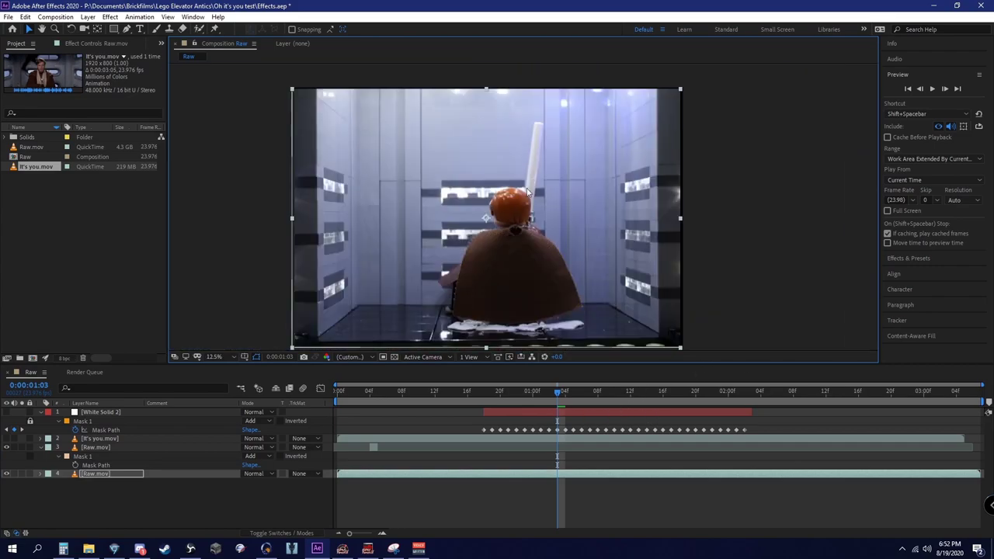
{"action": "left_click", "coordinate": [680, 234]}
{"action": "left_click", "coordinate": [560, 413]}
{"action": "key", "text": "slash"}
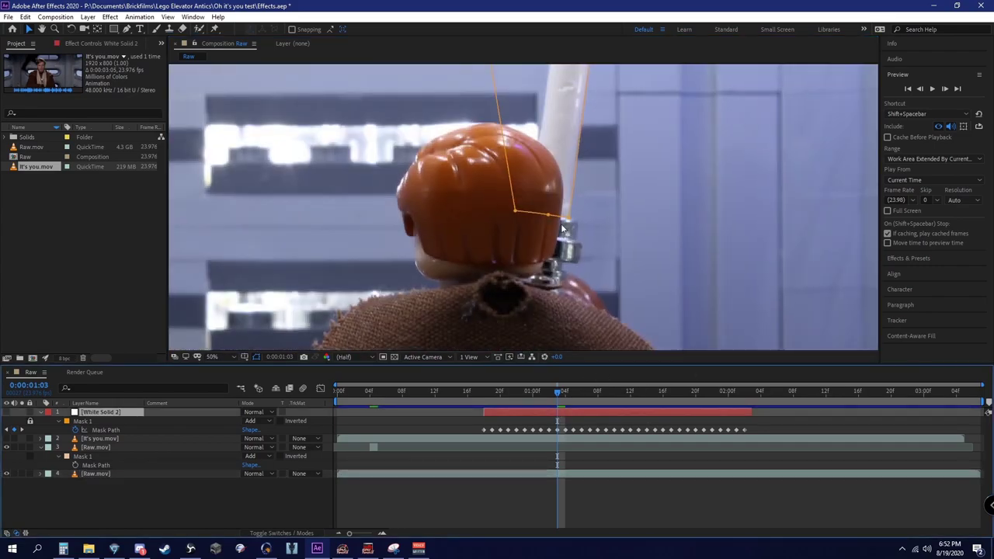
{"action": "left_click", "coordinate": [576, 226]}
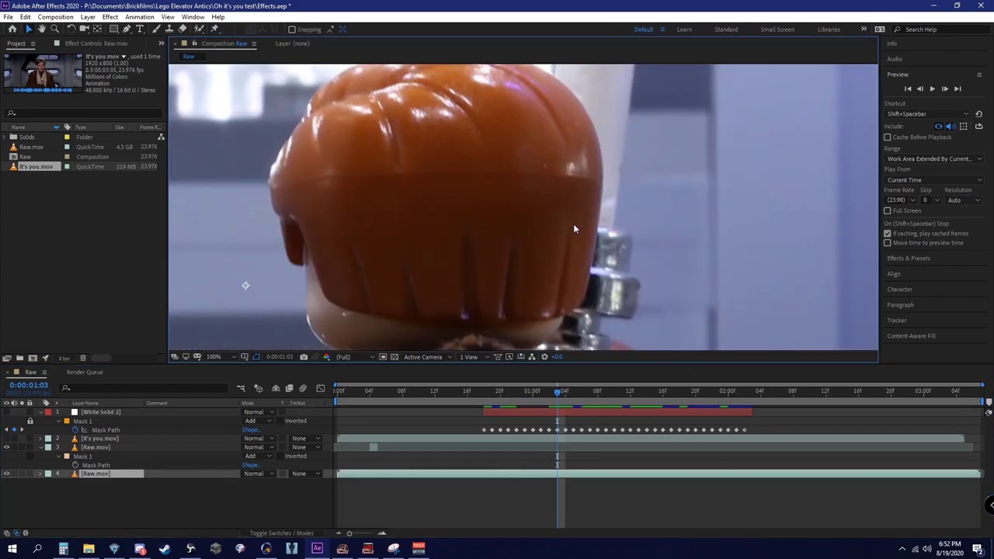
{"action": "left_click", "coordinate": [517, 415]}
{"action": "scroll", "coordinate": [619, 204], "scroll_direction": "up", "scroll_amount": 3}
{"action": "scroll", "coordinate": [614, 203], "scroll_direction": "down", "scroll_amount": 3}
{"action": "scroll", "coordinate": [575, 200], "scroll_direction": "up", "scroll_amount": 3}
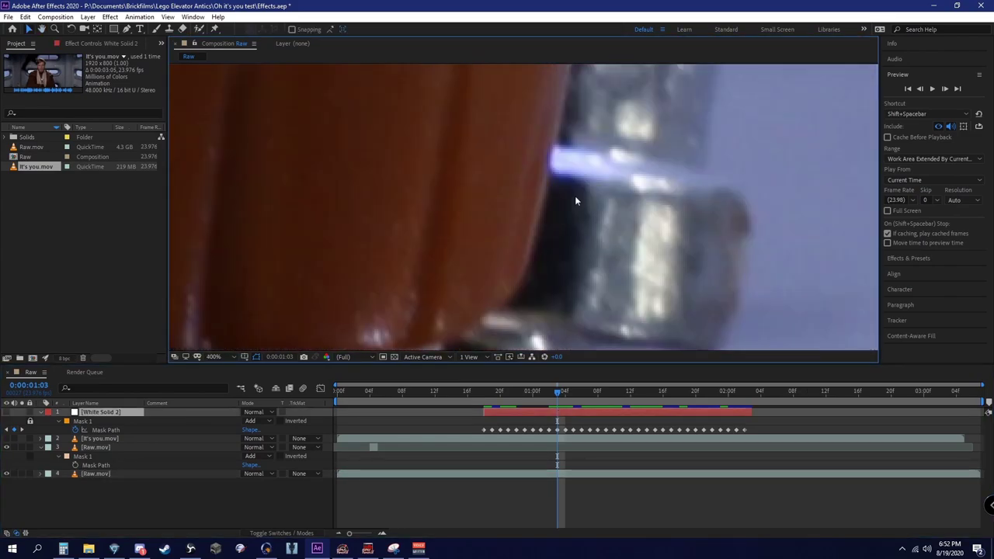
{"action": "left_click_drag", "start_coordinate": [575, 197], "coordinate": [510, 268]}
{"action": "left_click", "coordinate": [126, 29]}
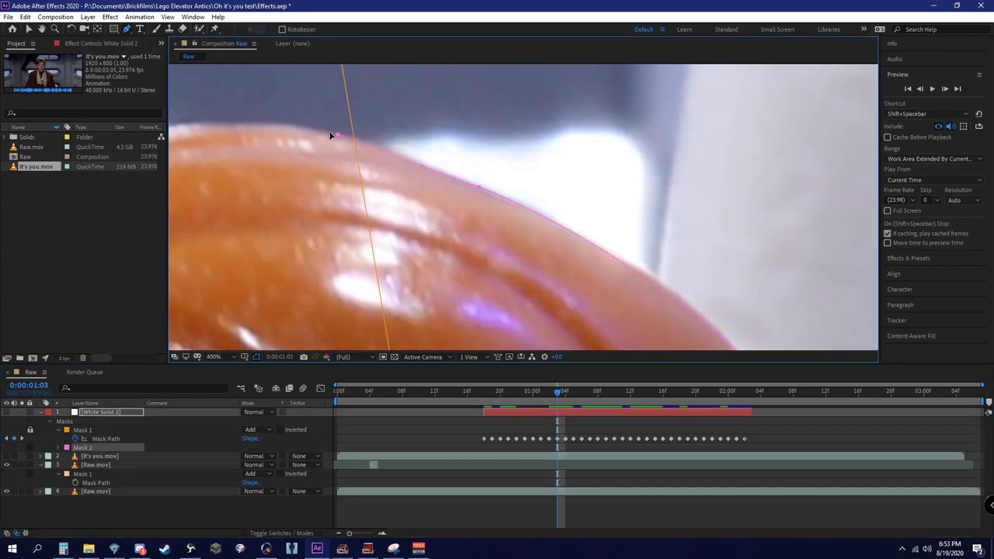
{"action": "scroll", "coordinate": [386, 207], "scroll_direction": "down", "scroll_amount": 4}
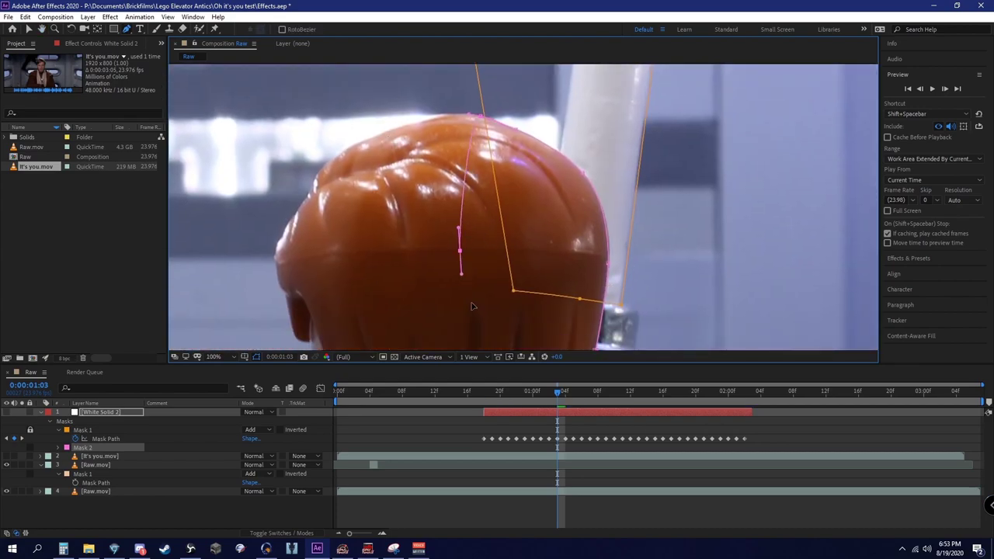
{"action": "left_click_drag", "start_coordinate": [492, 320], "coordinate": [428, 212]}
{"action": "scroll", "coordinate": [424, 201], "scroll_direction": "up", "scroll_amount": 1}
{"action": "left_click", "coordinate": [608, 270]}
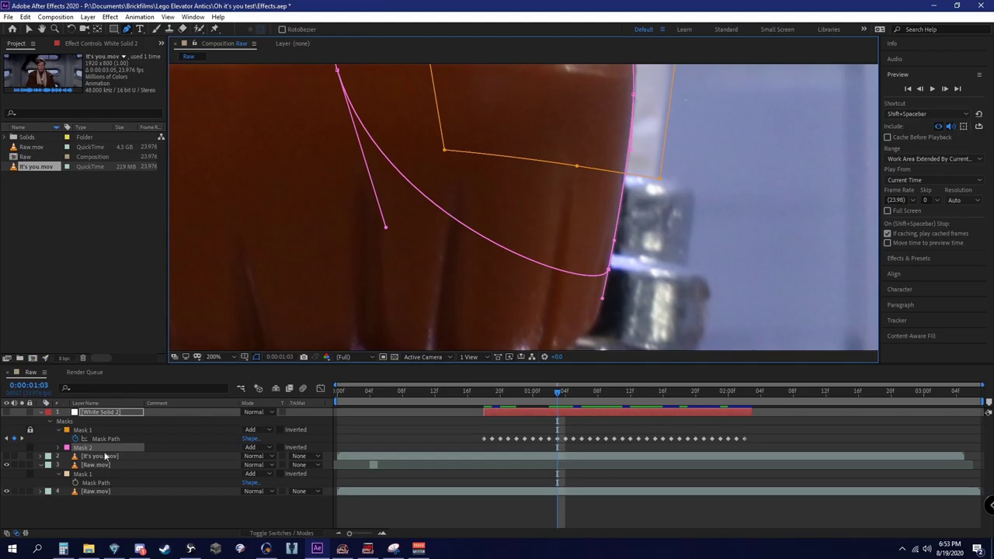
Enable keyframing for Mask 2's path at 0:00:01:03 and set the mask's mode to Subtract.
{"action": "key", "text": "m"}
{"action": "key", "text": "m"}
{"action": "key", "text": "m"}
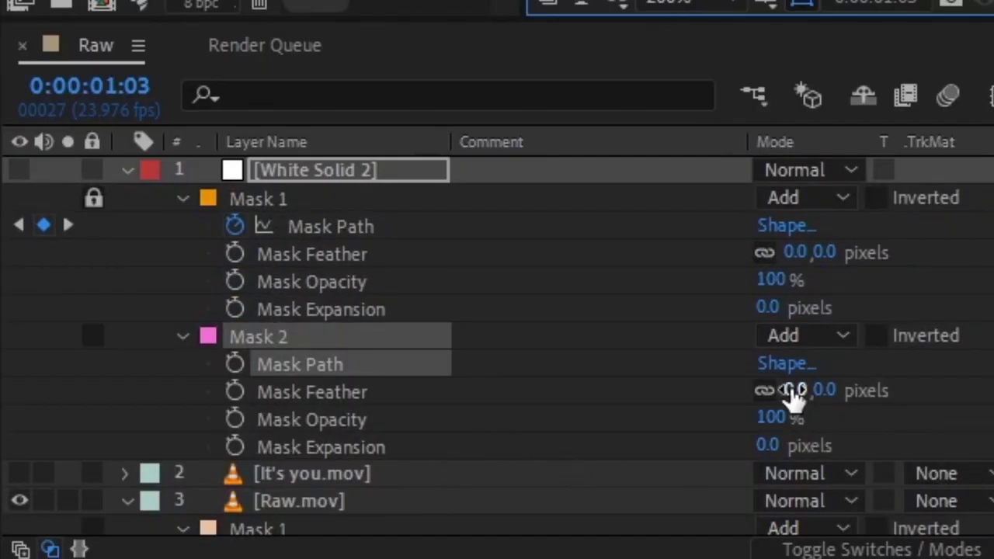
{"action": "left_click", "coordinate": [234, 363]}
{"action": "left_click", "coordinate": [845, 338]}
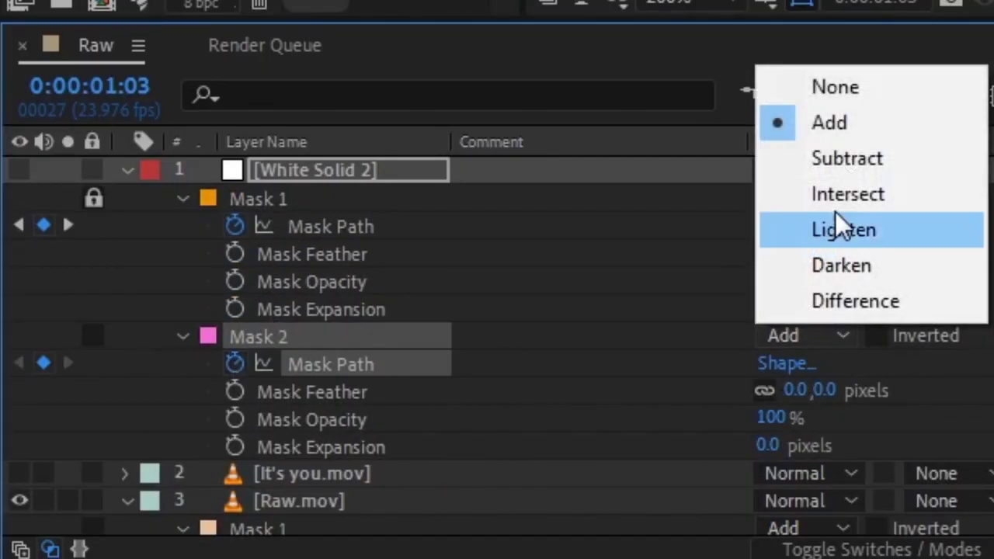
{"action": "left_click", "coordinate": [844, 159]}
Set Mask 2's feather to 1.0 pixels and show White Solid 2 to check the blade behind the head.
{"action": "left_click", "coordinate": [825, 391]}
{"action": "type", "text": "0"}
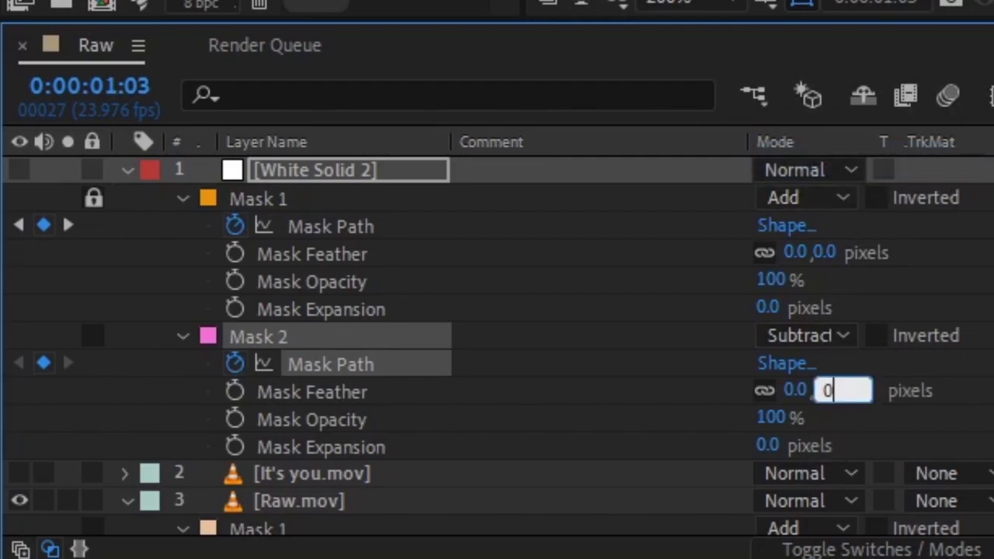
{"action": "key", "text": "Return"}
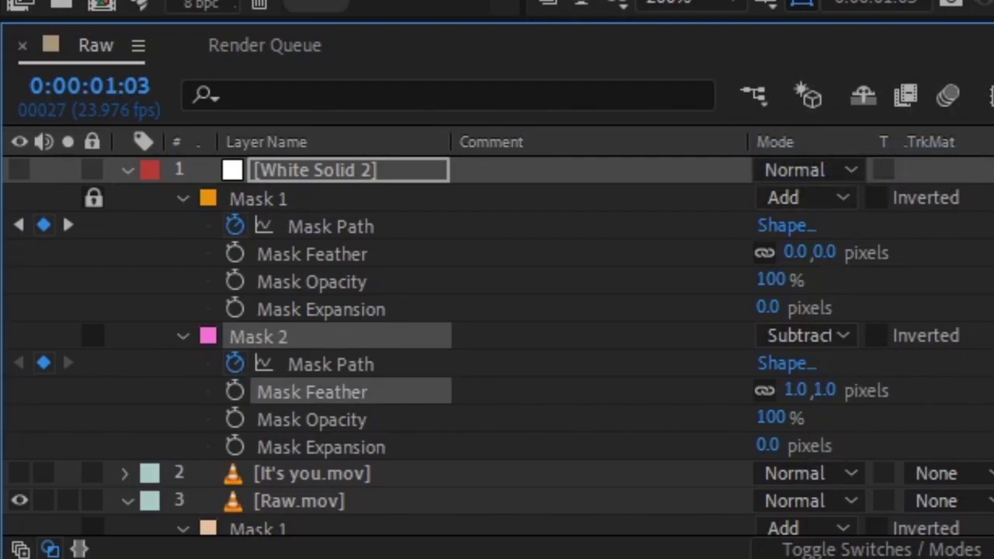
{"action": "left_click", "coordinate": [22, 170]}
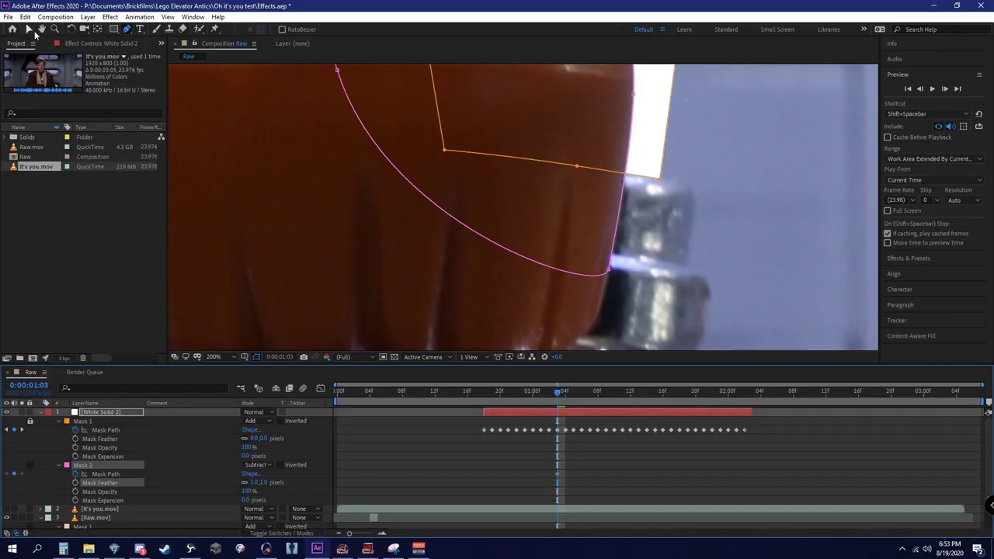
{"action": "scroll", "coordinate": [497, 202], "scroll_direction": "down", "scroll_amount": 6}
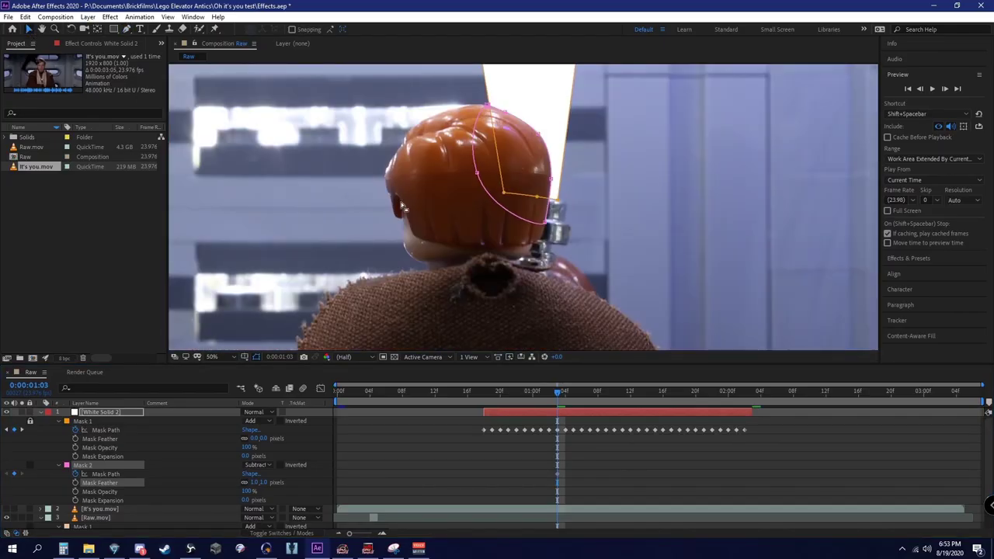
{"action": "left_click", "coordinate": [862, 256]}
{"action": "scroll", "coordinate": [634, 243], "scroll_direction": "up", "scroll_amount": 2}
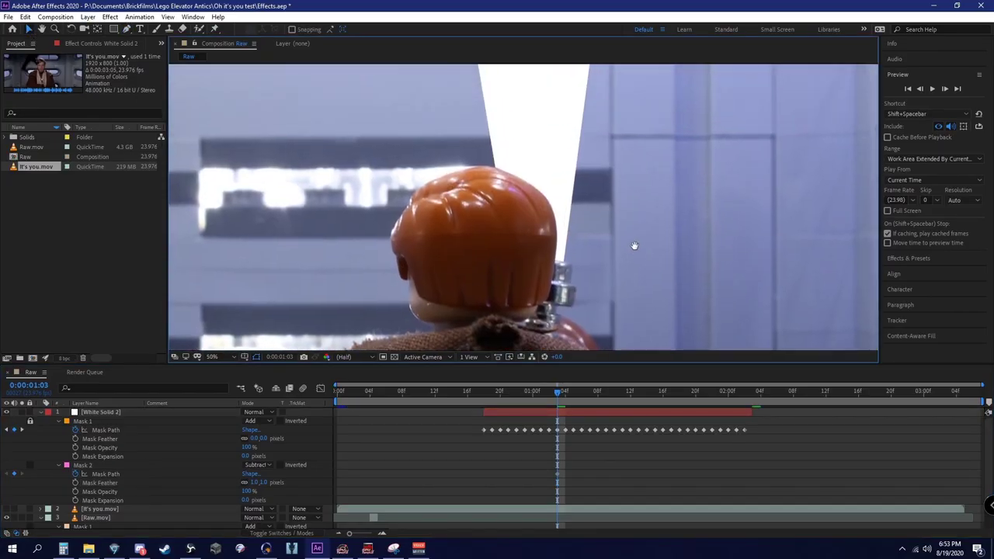
{"action": "scroll", "coordinate": [650, 241], "scroll_direction": "down", "scroll_amount": 3}
{"action": "scroll", "coordinate": [584, 219], "scroll_direction": "up", "scroll_amount": 1}
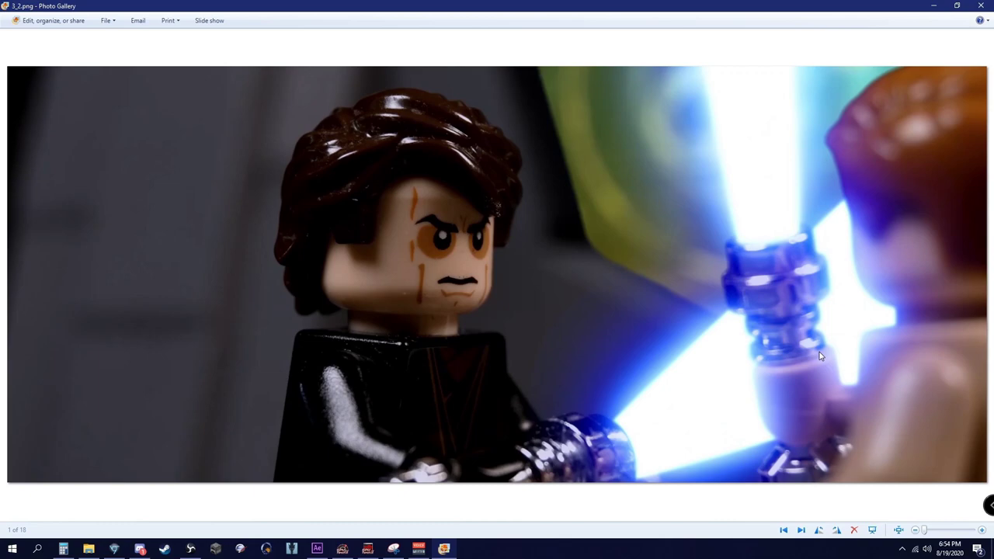
Examine the glow around the lightsaber blades and hilts in 3_2.png up close, and close the image.
{"action": "scroll", "coordinate": [818, 391], "scroll_direction": "up", "scroll_amount": 2}
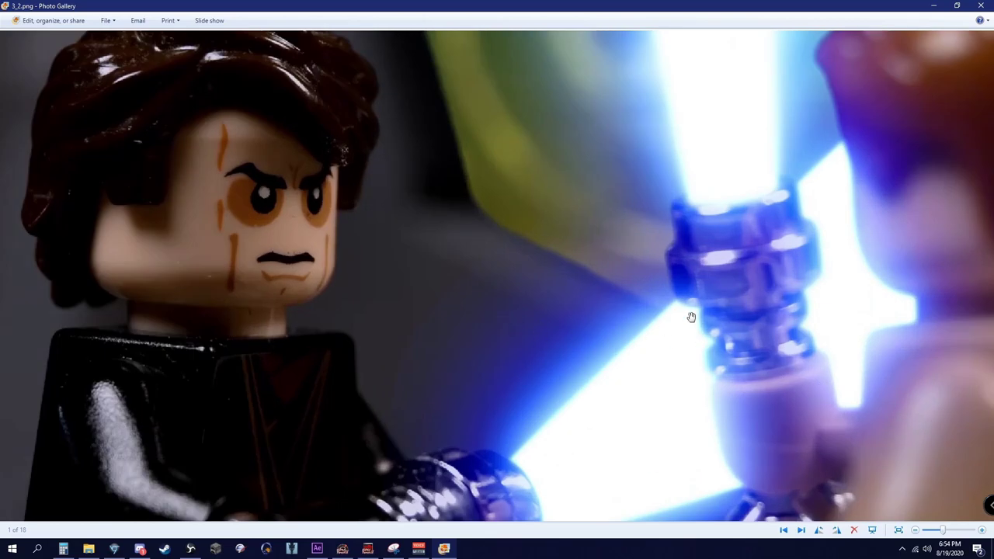
{"action": "scroll", "coordinate": [669, 319], "scroll_direction": "up", "scroll_amount": 3}
{"action": "scroll", "coordinate": [669, 318], "scroll_direction": "down", "scroll_amount": 5}
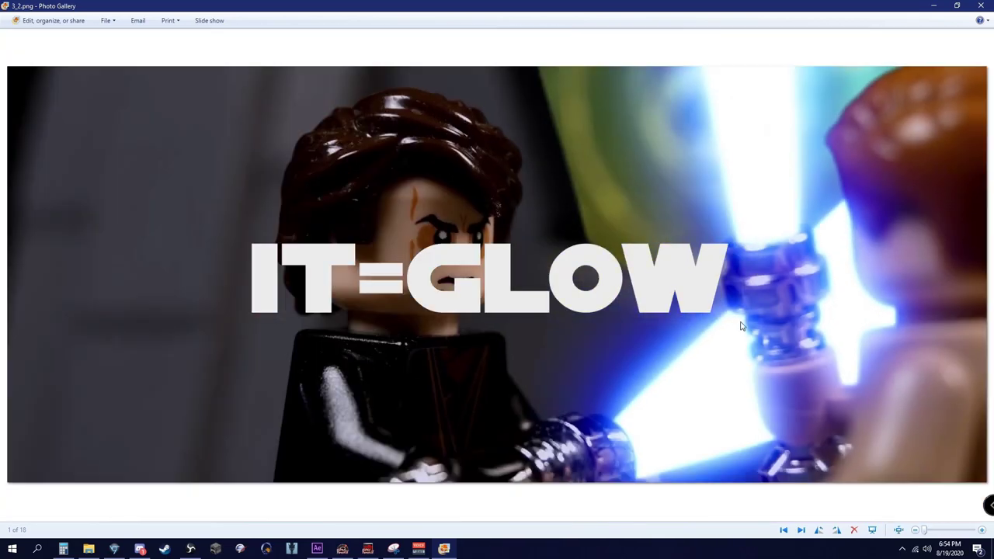
{"action": "left_click", "coordinate": [981, 5]}
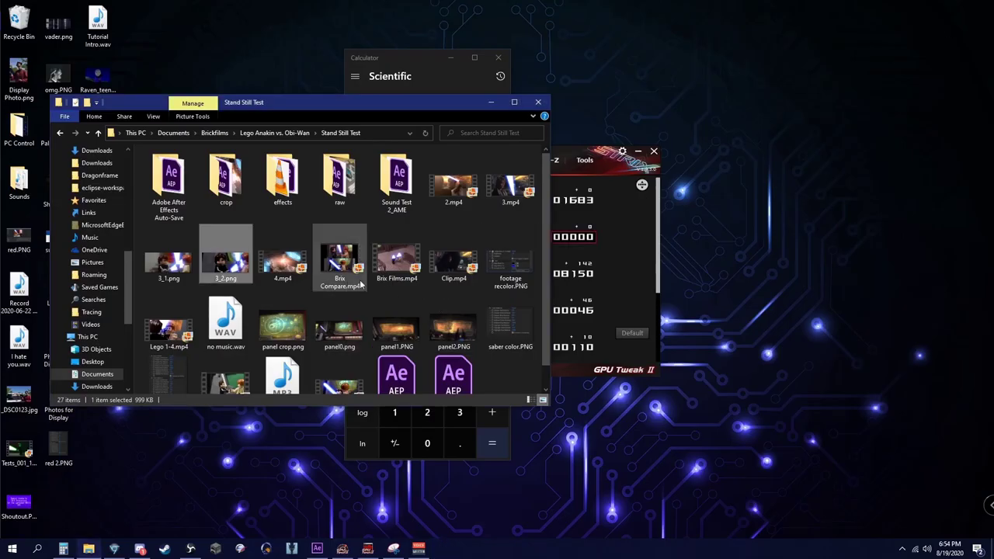
Open Clip.mp4 from the Stand Still Test folder to view the film's lightsaber glow, and close it.
{"action": "key", "text": "Right"}
{"action": "key", "text": "Right"}
{"action": "key", "text": "Right"}
{"action": "key", "text": "Right"}
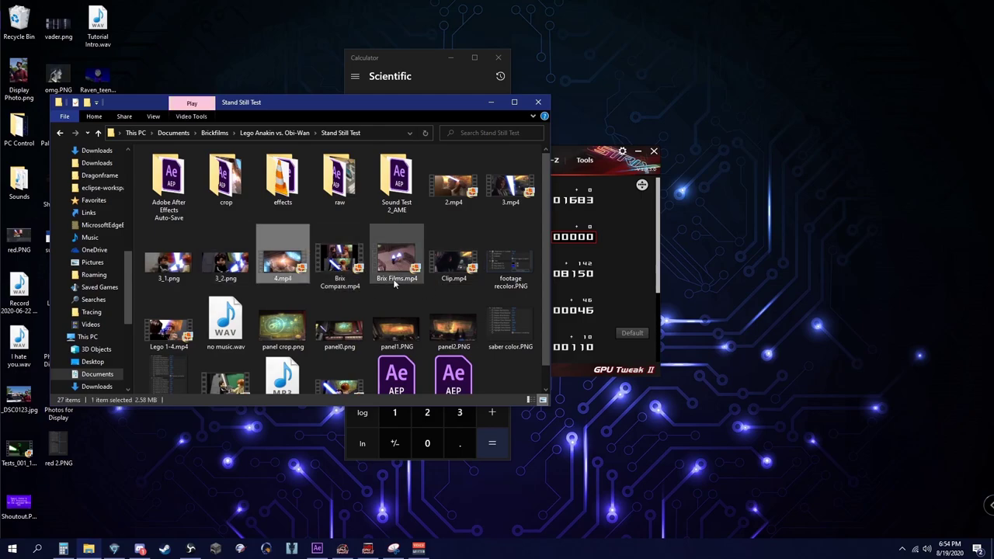
{"action": "key", "text": "Return"}
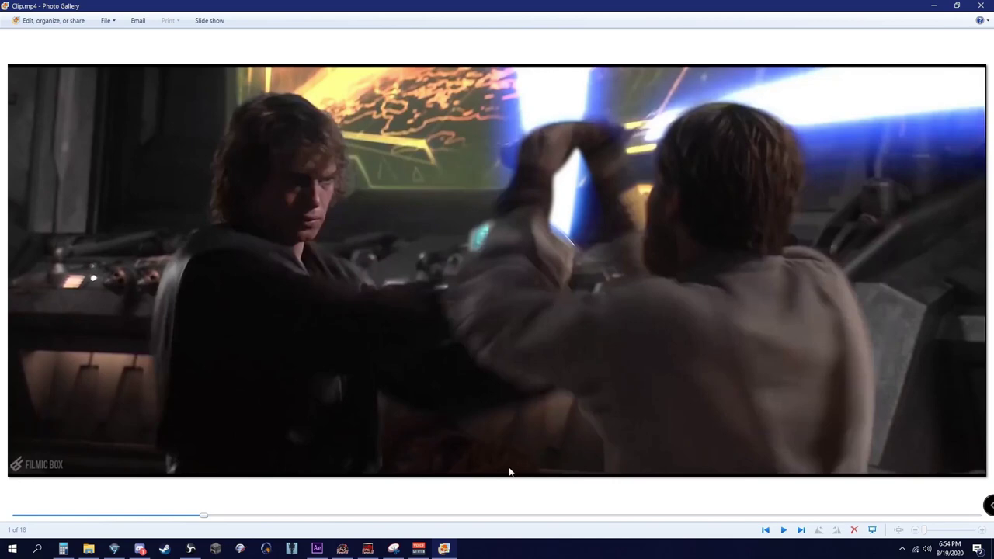
{"action": "left_click", "coordinate": [981, 6]}
Reopen 3_2.png for reference, switch back to After Effects and select the White Solid 2 layer.
{"action": "double_click", "coordinate": [227, 257]}
{"action": "left_click", "coordinate": [312, 550]}
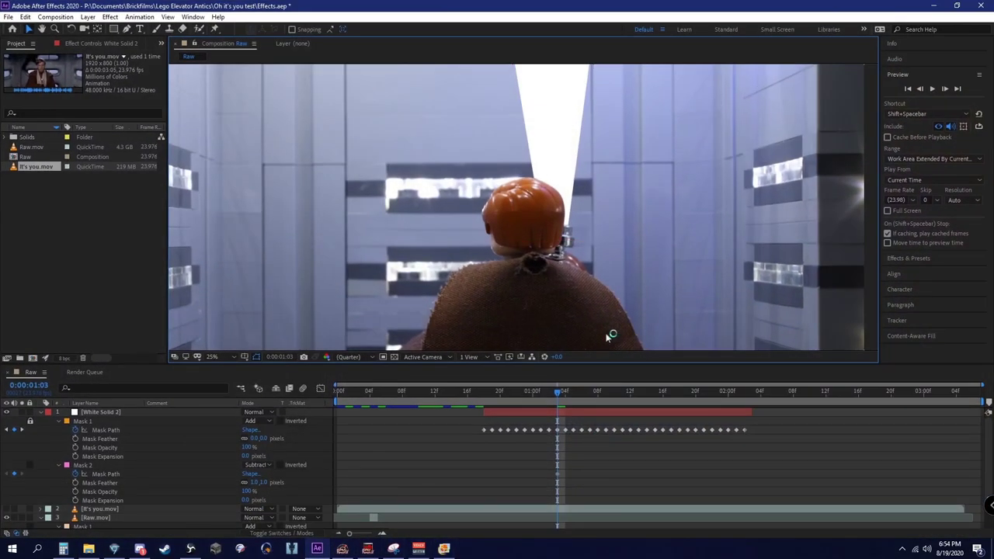
{"action": "left_click", "coordinate": [562, 411]}
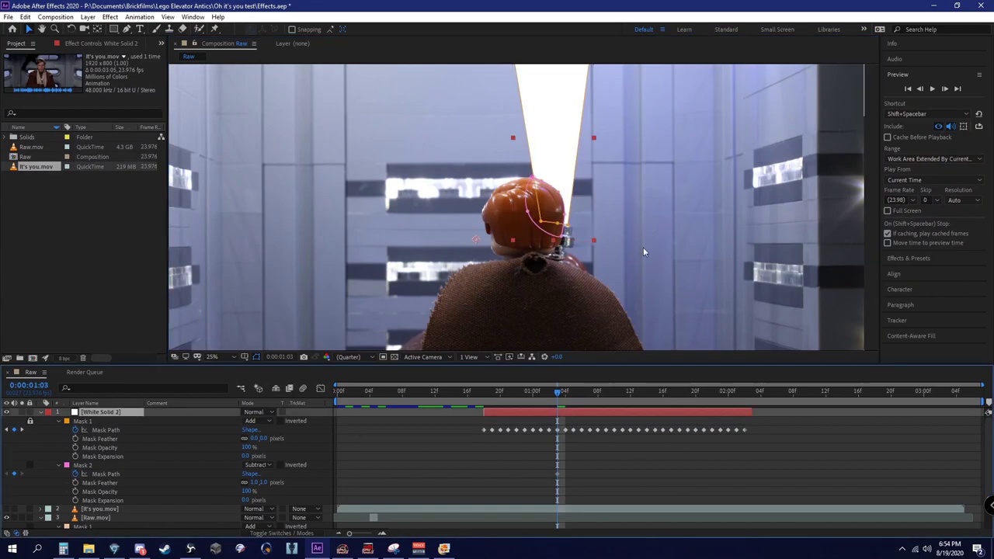
Delete Mask 2 from the White Solid 2 layer.
{"action": "scroll", "coordinate": [678, 239], "scroll_direction": "down", "scroll_amount": 1}
{"action": "left_click", "coordinate": [756, 258]}
{"action": "scroll", "coordinate": [666, 240], "scroll_direction": "up", "scroll_amount": 3}
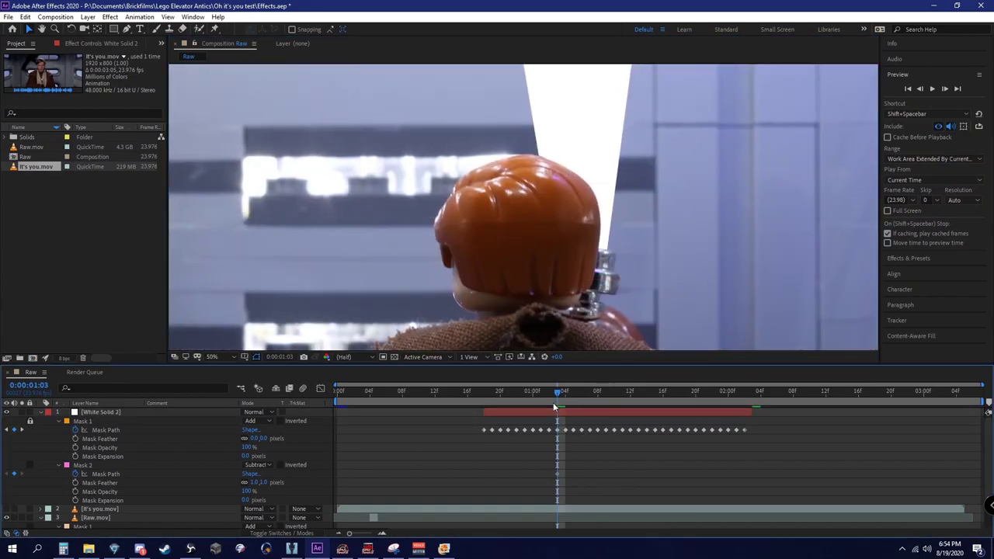
{"action": "left_click", "coordinate": [508, 400]}
{"action": "left_click_drag", "start_coordinate": [501, 401], "coordinate": [558, 401]}
{"action": "left_click", "coordinate": [560, 414]}
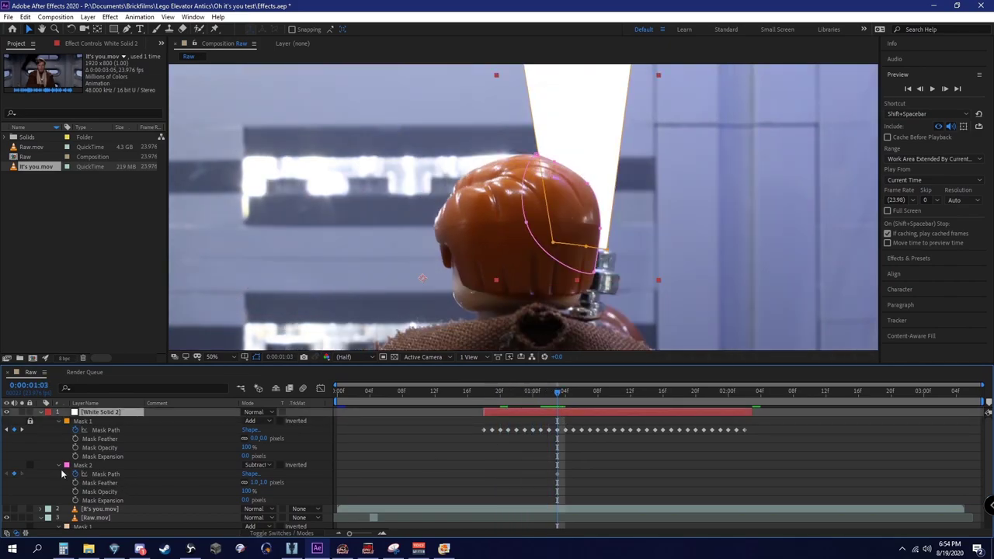
{"action": "left_click", "coordinate": [86, 466]}
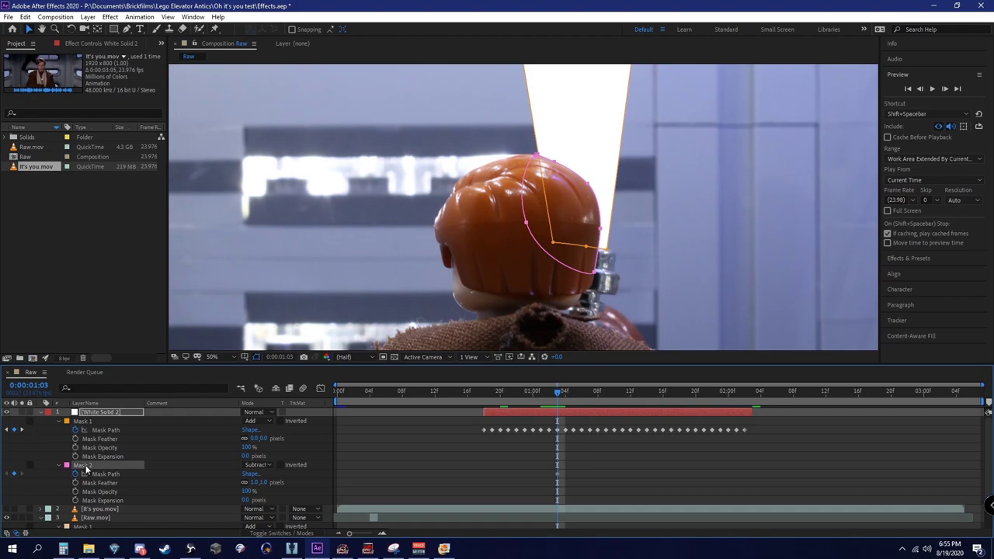
{"action": "key", "text": "Delete"}
{"action": "left_click", "coordinate": [161, 509]}
{"action": "left_click", "coordinate": [112, 414]}
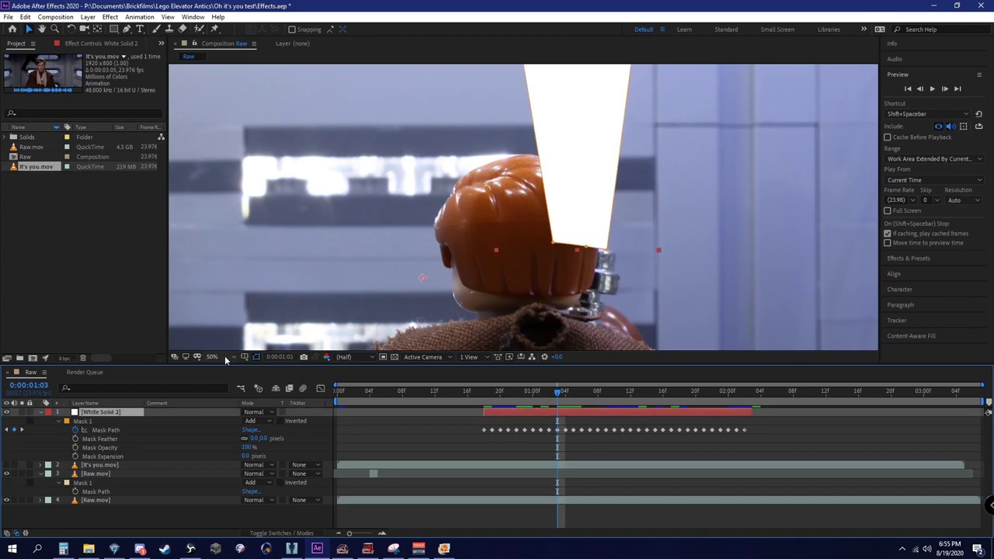
Collapse the White Solid 2 layer's properties and duplicate the layer four times.
{"action": "left_click", "coordinate": [224, 356]}
{"action": "left_click", "coordinate": [233, 185]}
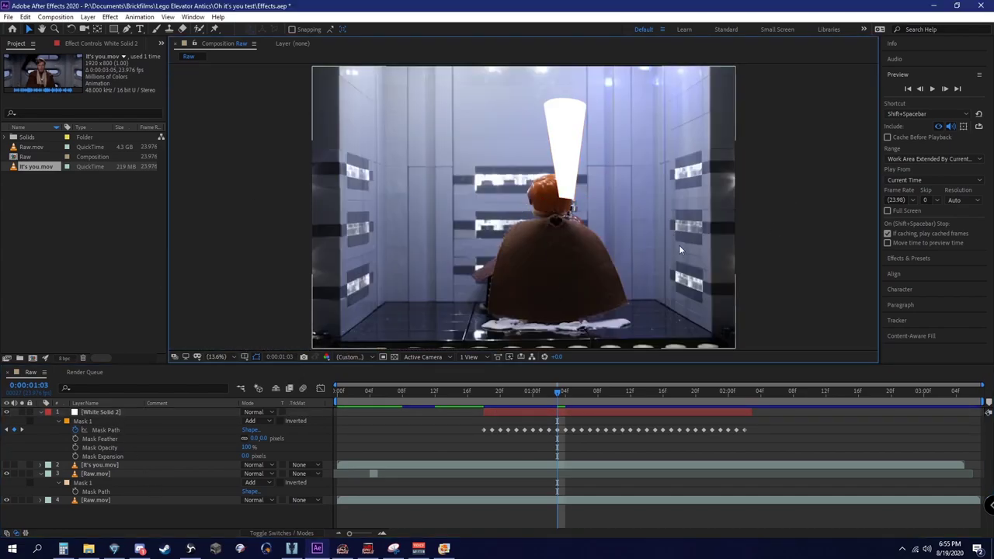
{"action": "scroll", "coordinate": [638, 221], "scroll_direction": "up", "scroll_amount": 1}
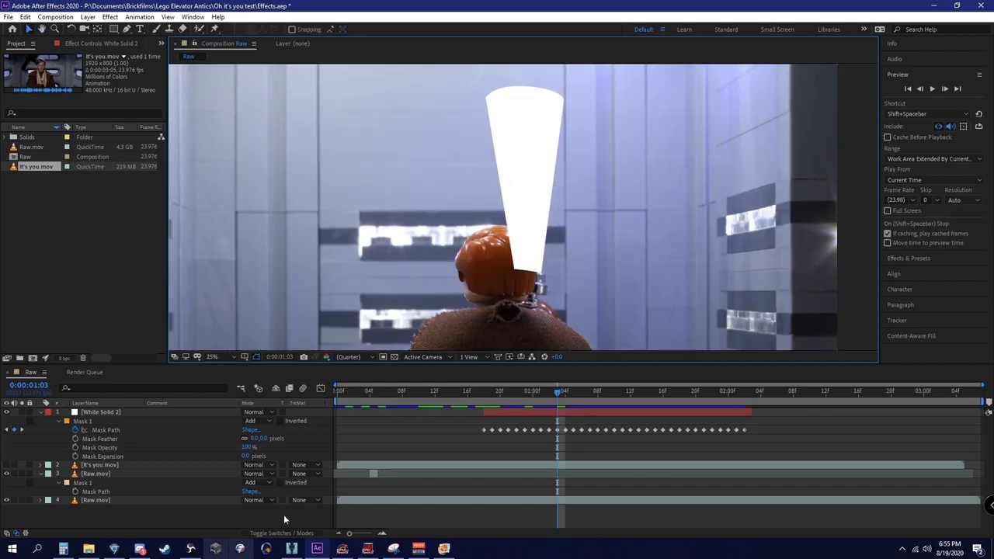
{"action": "left_click", "coordinate": [44, 413]}
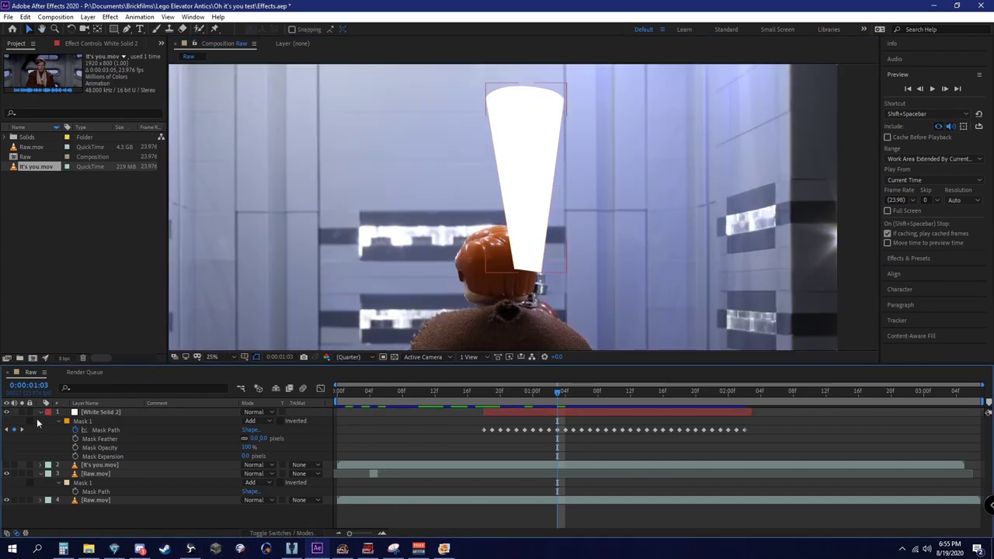
{"action": "left_click", "coordinate": [40, 412]}
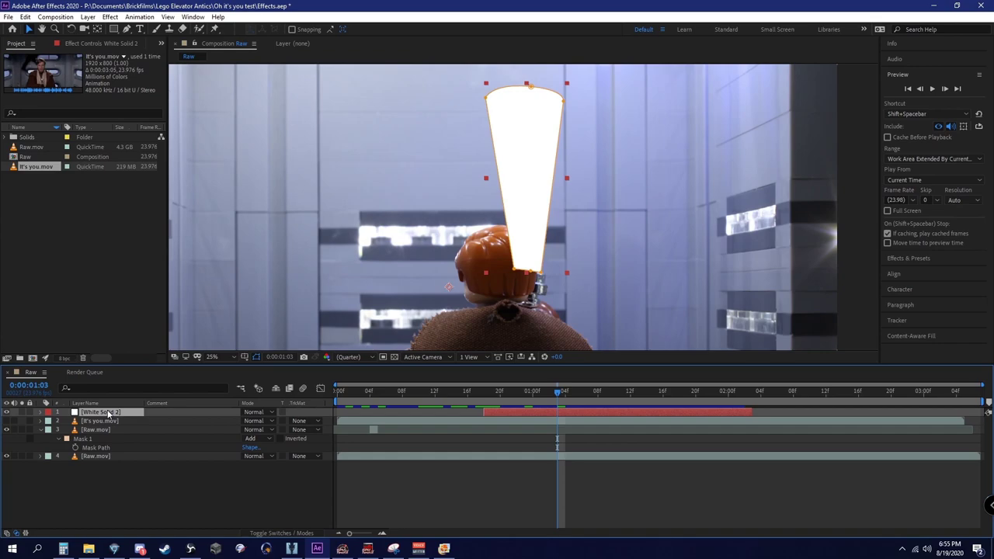
{"action": "key", "text": "ctrl+d"}
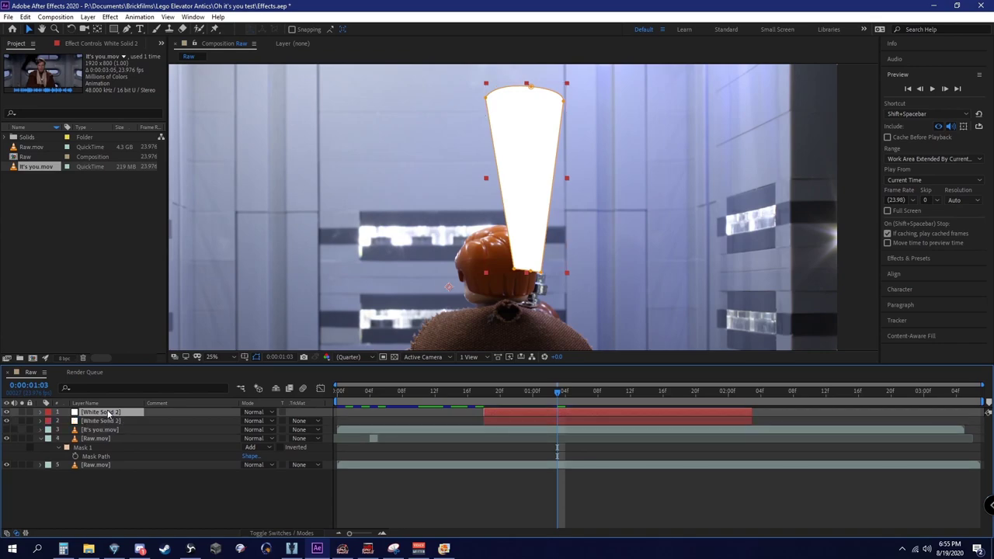
{"action": "key", "text": "ctrl+d"}
{"action": "key", "text": "ctrl+d"}
{"action": "key", "text": "ctrl+d"}
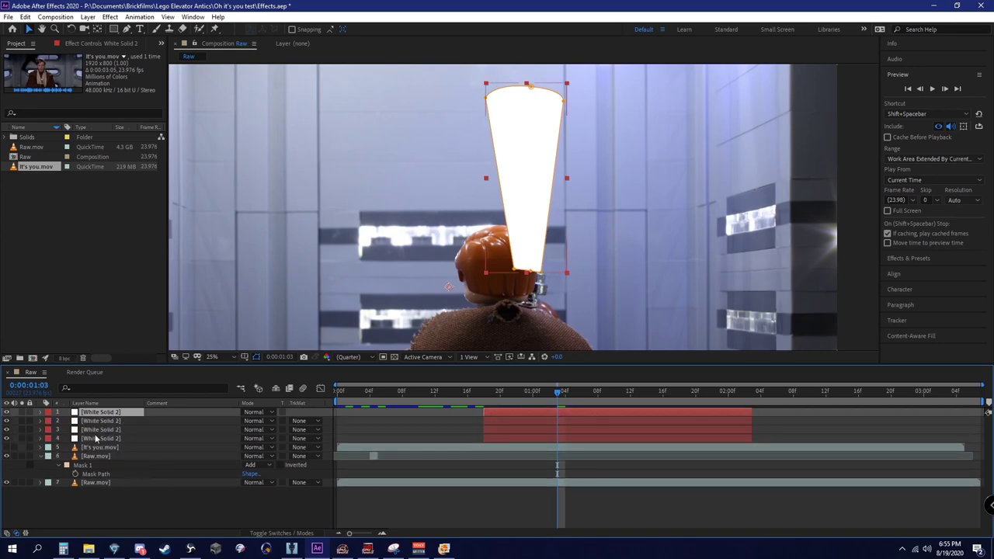
Change the lowest White Solid 2 copy's colour to black in its solid settings, creating a new solid for that layer.
{"action": "left_click", "coordinate": [109, 448]}
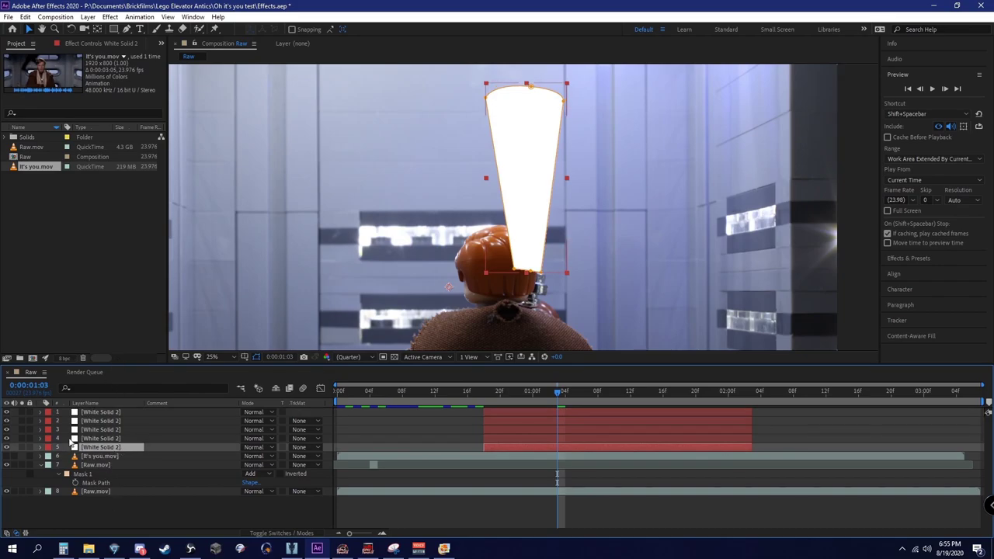
{"action": "left_click", "coordinate": [88, 16]}
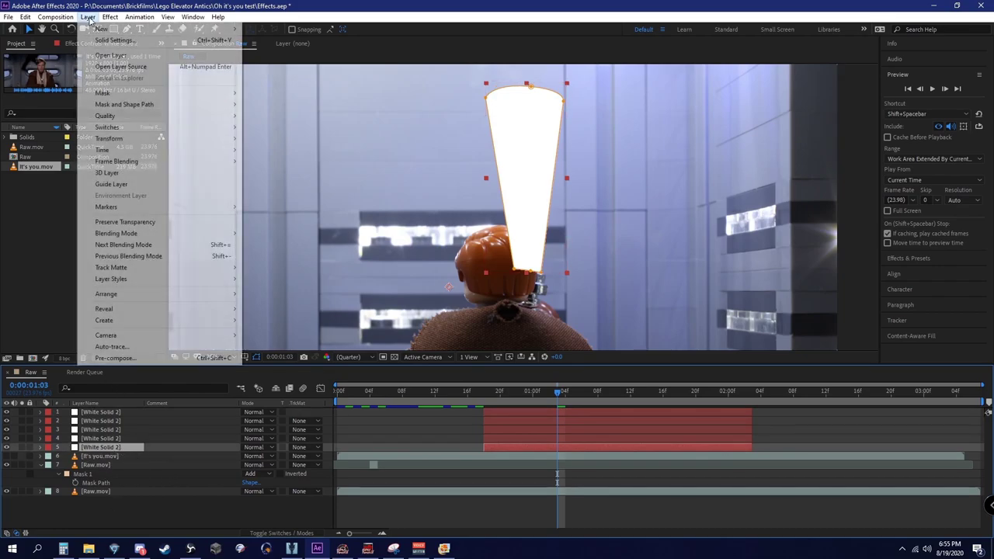
{"action": "left_click", "coordinate": [110, 41]}
{"action": "left_click", "coordinate": [139, 268]}
{"action": "left_click", "coordinate": [477, 370]}
{"action": "left_click", "coordinate": [528, 406]}
{"action": "left_click", "coordinate": [619, 294]}
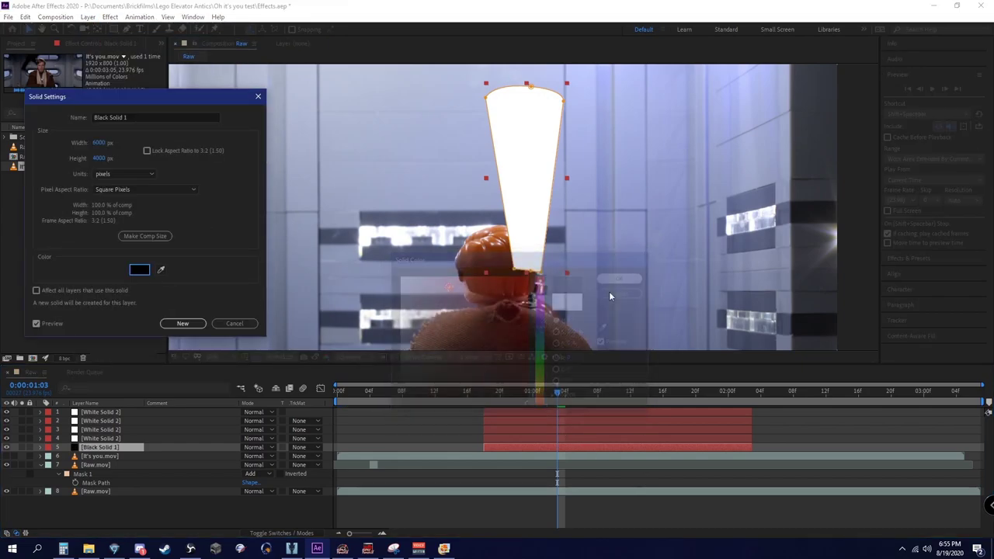
{"action": "left_click", "coordinate": [178, 322]}
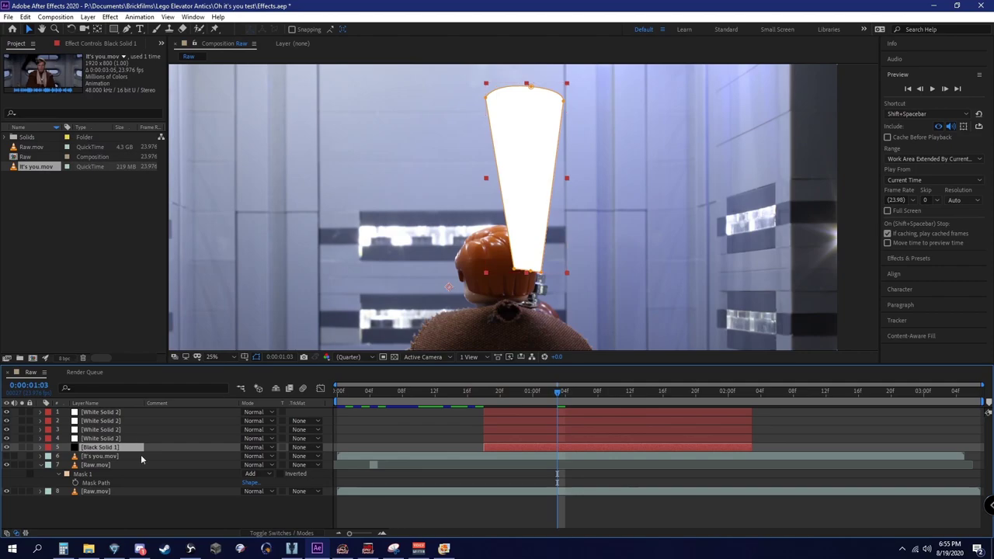
Reveal the black solid's mask and delete it so that the solid fills the frame.
{"action": "key", "text": "ctrl+v"}
{"action": "left_click", "coordinate": [79, 457]}
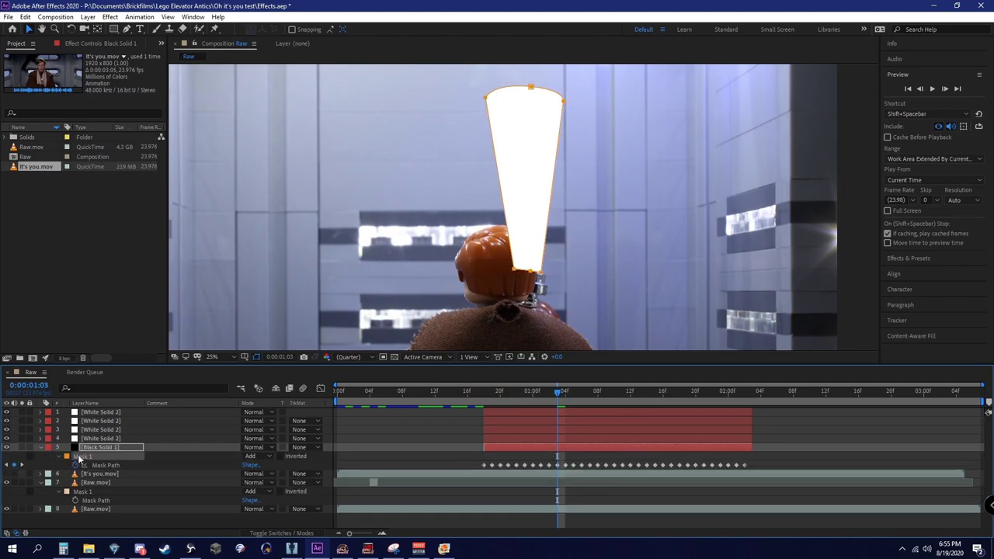
{"action": "key", "text": "Delete"}
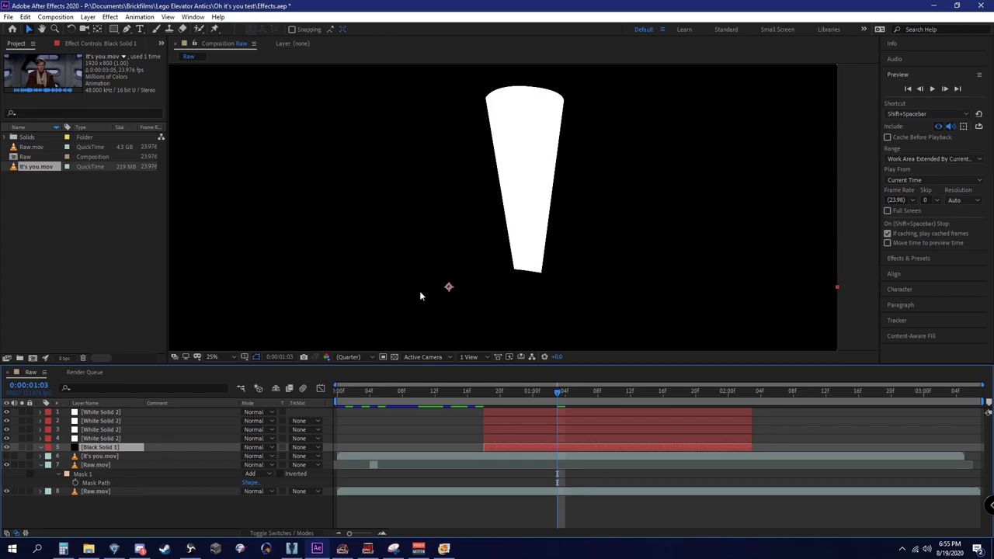
{"action": "left_click", "coordinate": [195, 498]}
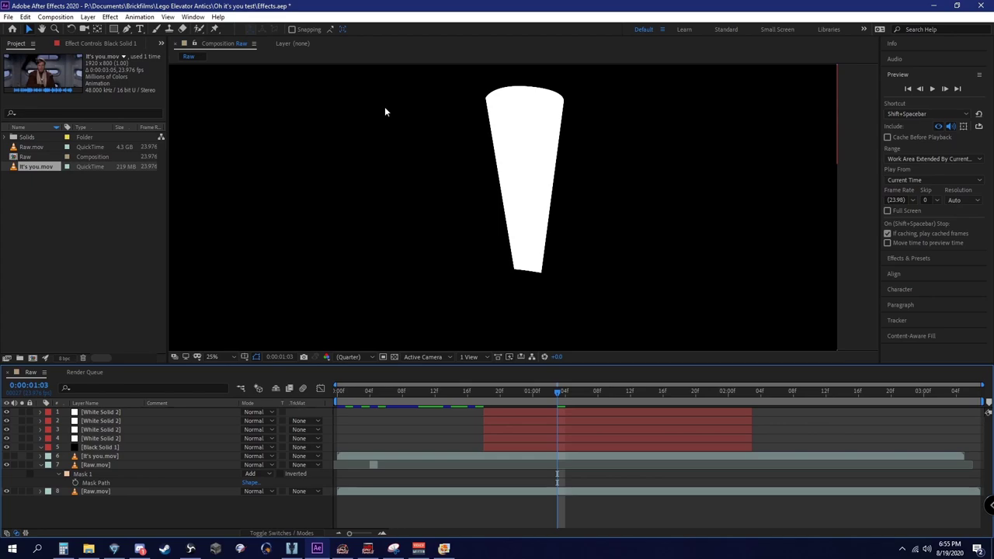
Pre-compose the four white solids and the black solid into a composition named Obi Wan.
{"action": "left_click", "coordinate": [101, 447]}
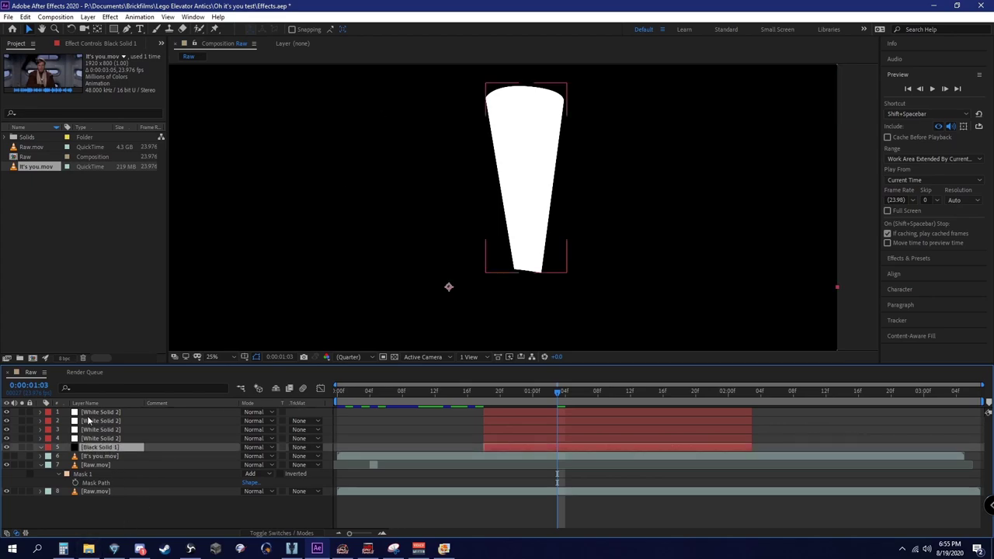
{"action": "left_click", "coordinate": [91, 413], "text": "shift"}
{"action": "right_click", "coordinate": [92, 412]}
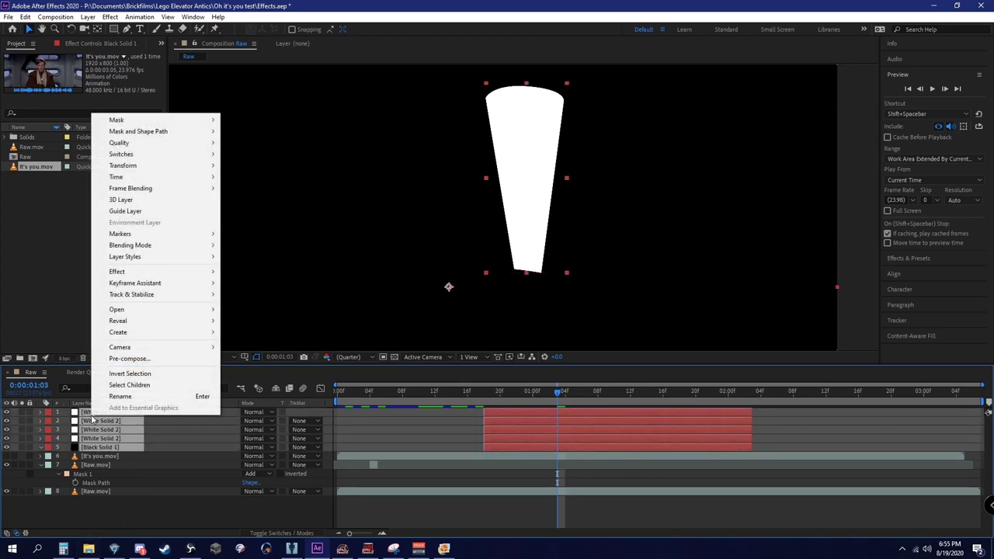
{"action": "left_click", "coordinate": [128, 359]}
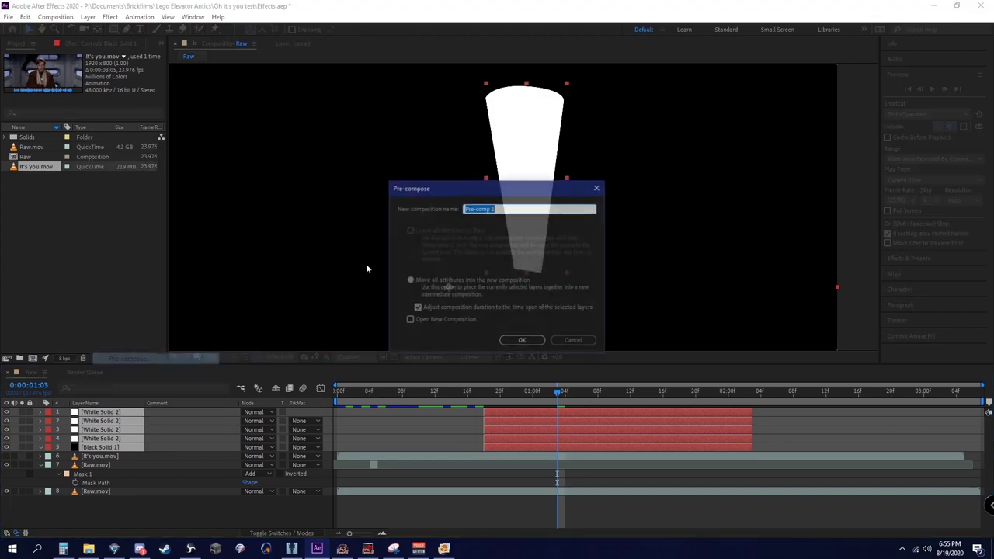
{"action": "type", "text": "Obi-Wan"}
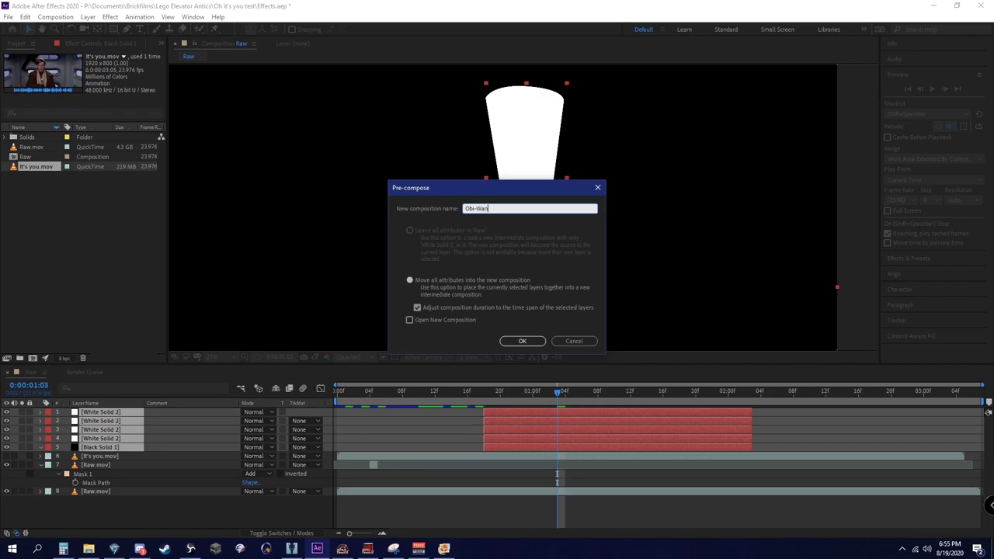
{"action": "key", "text": "Return"}
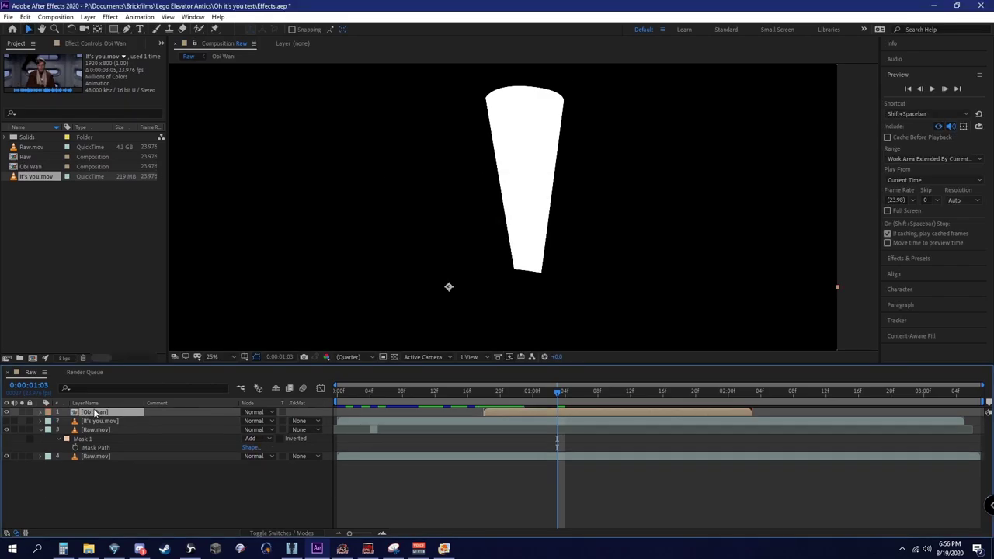
Open the Obi Wan composition and apply a Gaussian Blur with Blurriness 500 to the lowest white solid.
{"action": "double_click", "coordinate": [94, 414]}
{"action": "left_click", "coordinate": [100, 439]}
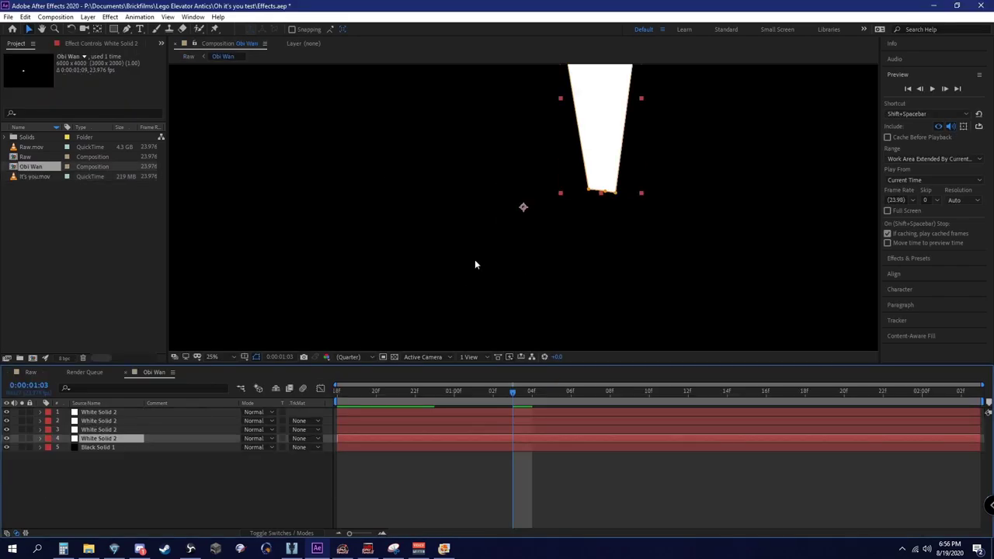
{"action": "left_click_drag", "start_coordinate": [463, 270], "coordinate": [356, 340]}
{"action": "left_click", "coordinate": [110, 16]}
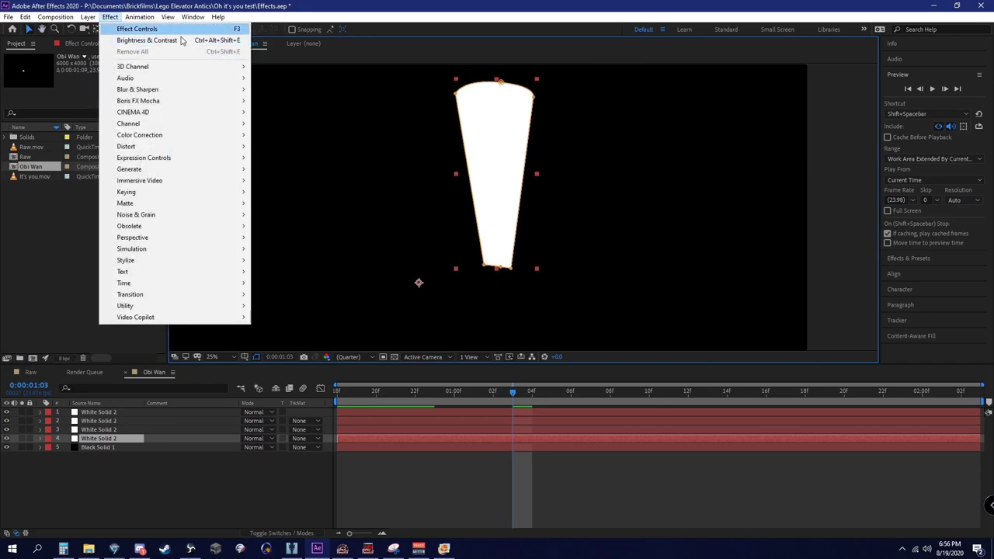
{"action": "mouse_move", "coordinate": [178, 90]}
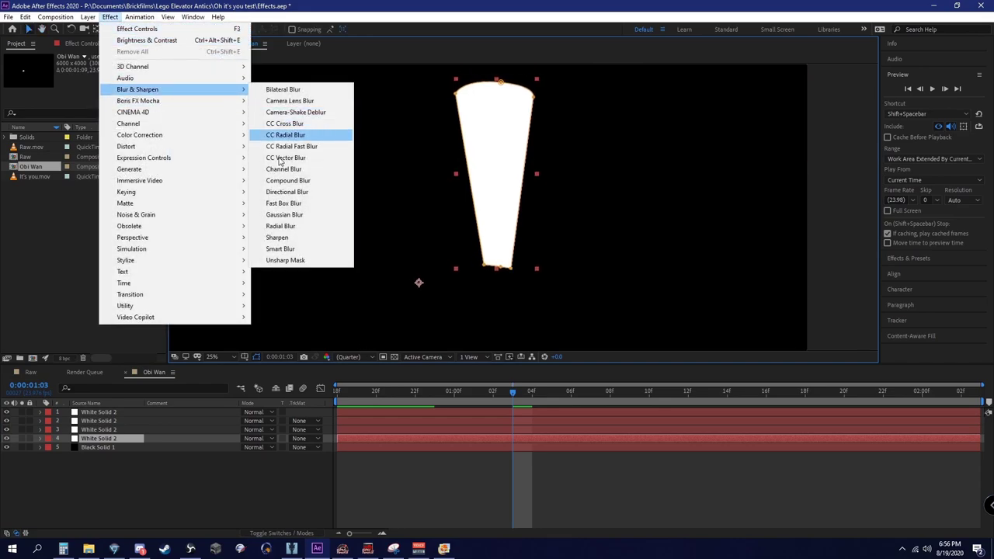
{"action": "left_click", "coordinate": [291, 215]}
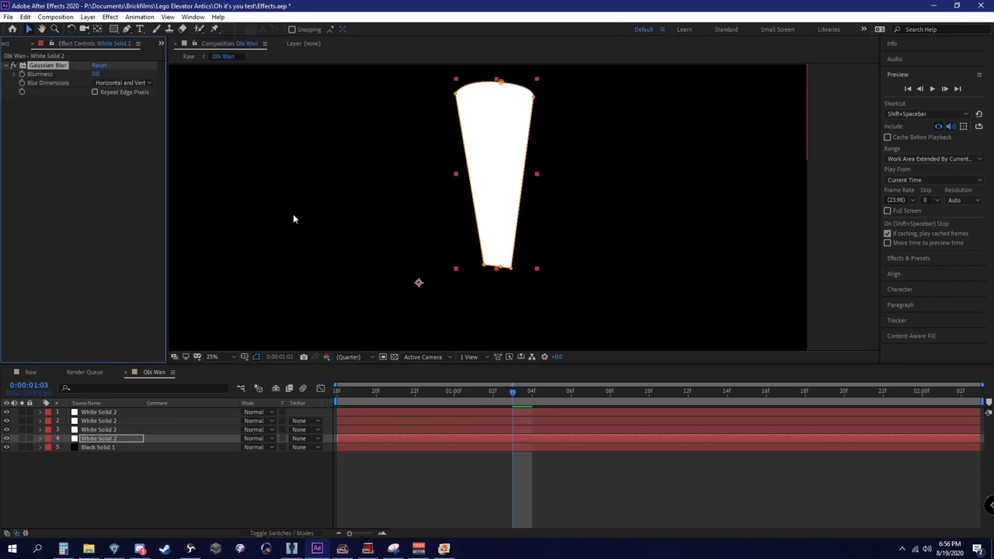
{"action": "left_click", "coordinate": [99, 74]}
{"action": "key", "text": "Return"}
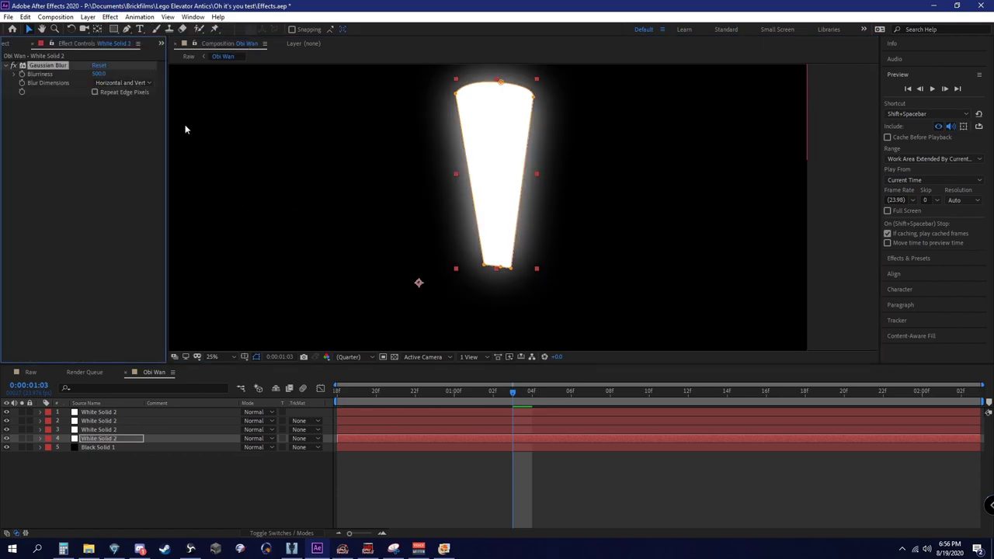
Set the lowest white solid's Gaussian Blur Blurriness to 600.
{"action": "left_click", "coordinate": [100, 75]}
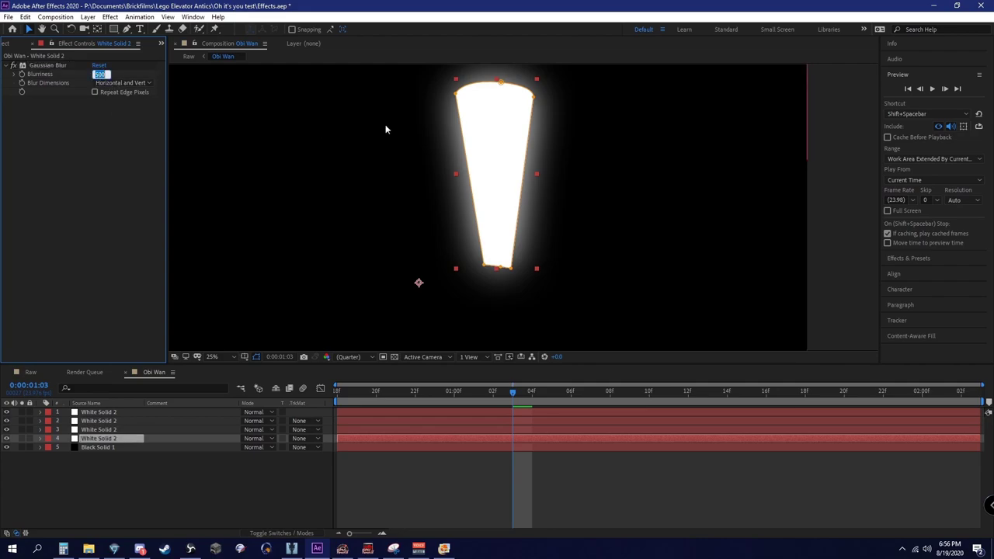
{"action": "type", "text": "600"}
{"action": "key", "text": "Return"}
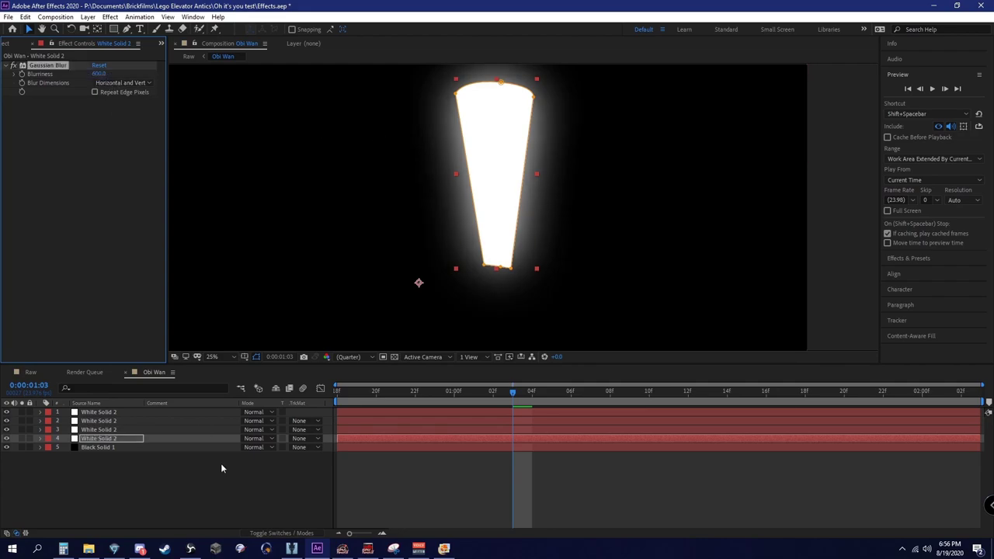
{"action": "left_click", "coordinate": [221, 462]}
{"action": "left_click", "coordinate": [99, 439]}
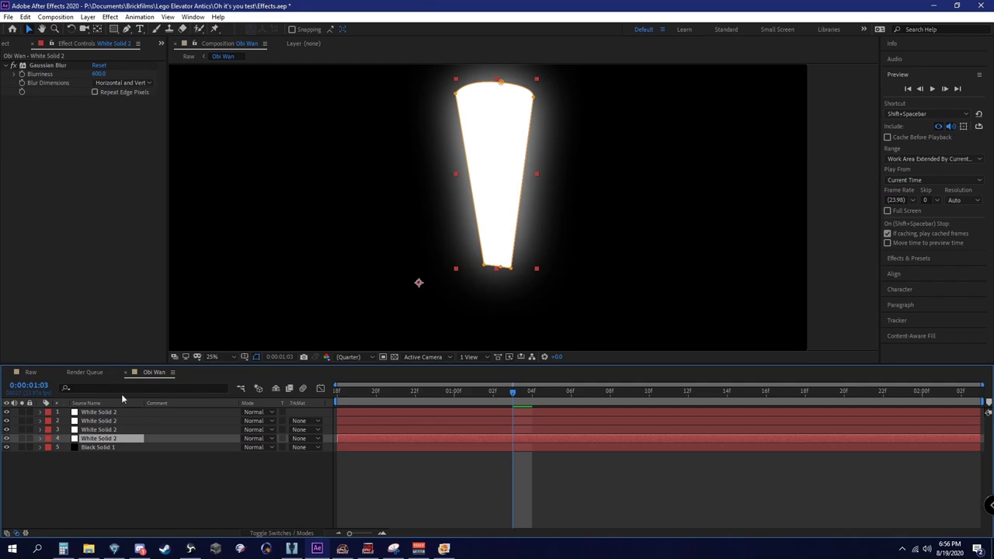
Apply a Gaussian Blur with Blurriness 300 to the white solid on layer 3.
{"action": "left_click", "coordinate": [100, 429]}
{"action": "left_click", "coordinate": [110, 16]}
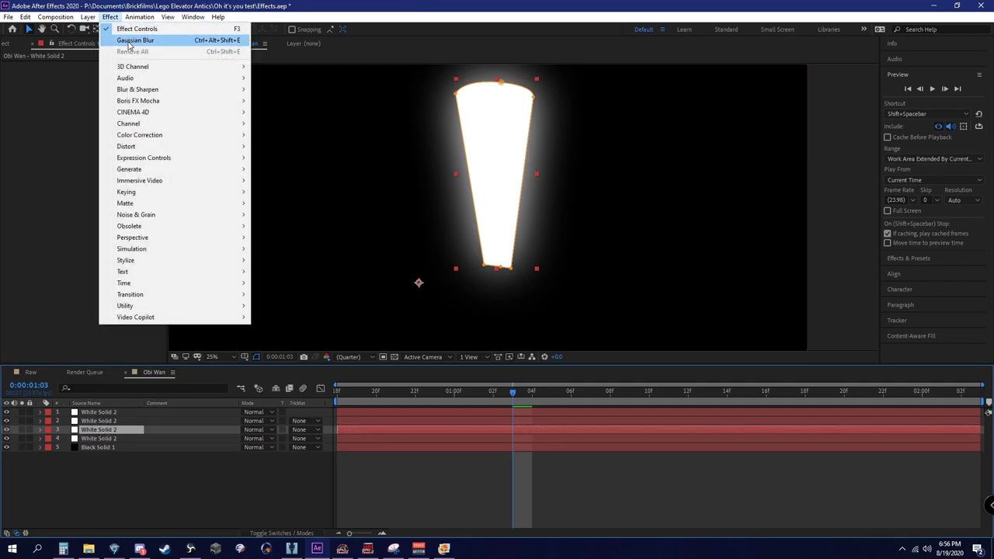
{"action": "left_click", "coordinate": [124, 36]}
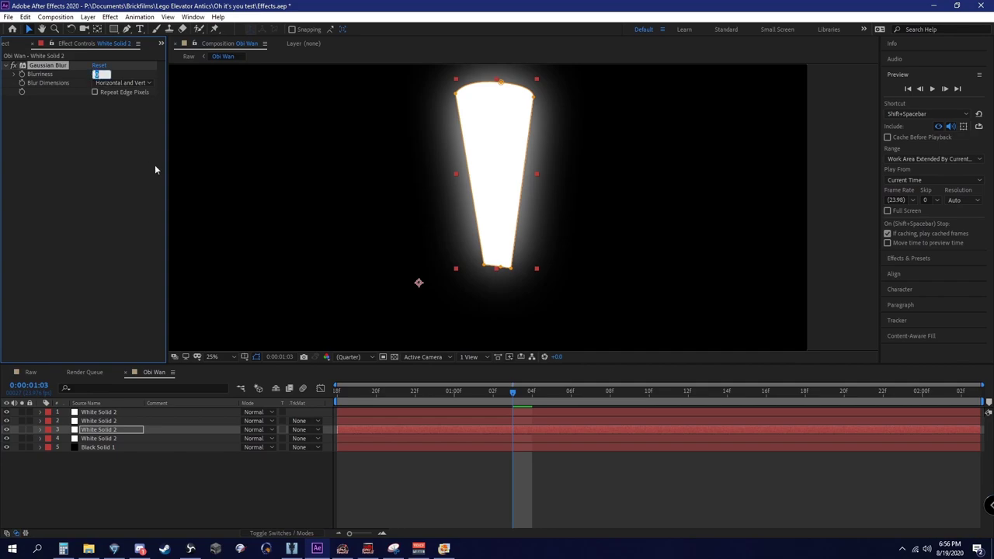
{"action": "type", "text": "300"}
{"action": "key", "text": "Return"}
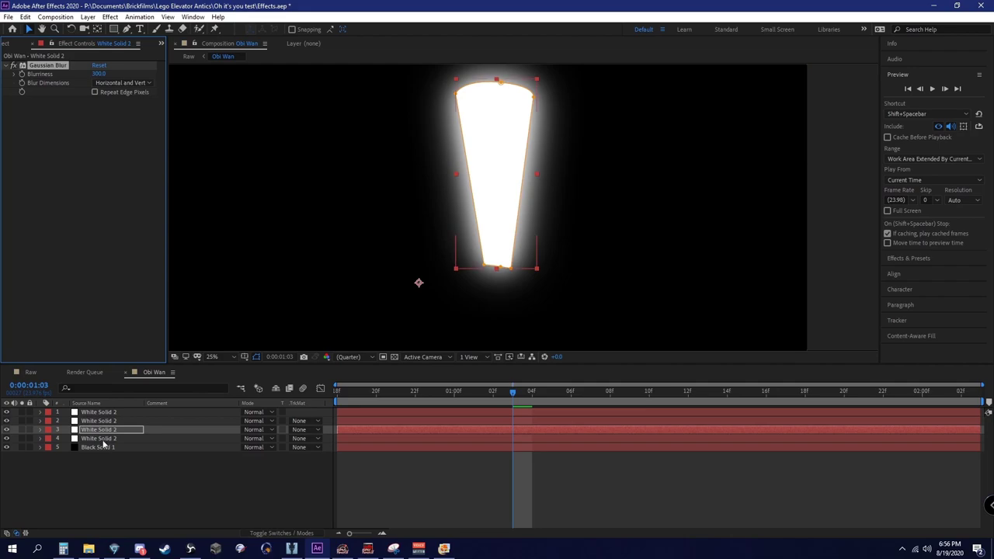
Apply a Gaussian Blur with Blurriness 150 to the white solid on layer 2.
{"action": "left_click", "coordinate": [99, 439]}
{"action": "left_click", "coordinate": [99, 429]}
{"action": "left_click", "coordinate": [100, 421]}
{"action": "left_click", "coordinate": [108, 17]}
{"action": "left_click", "coordinate": [135, 40]}
{"action": "left_click", "coordinate": [100, 73]}
{"action": "type", "text": "150"}
{"action": "key", "text": "Return"}
Apply a Gaussian Blur to the white solid on layer 1 and set its Blurriness.
{"action": "left_click", "coordinate": [84, 412]}
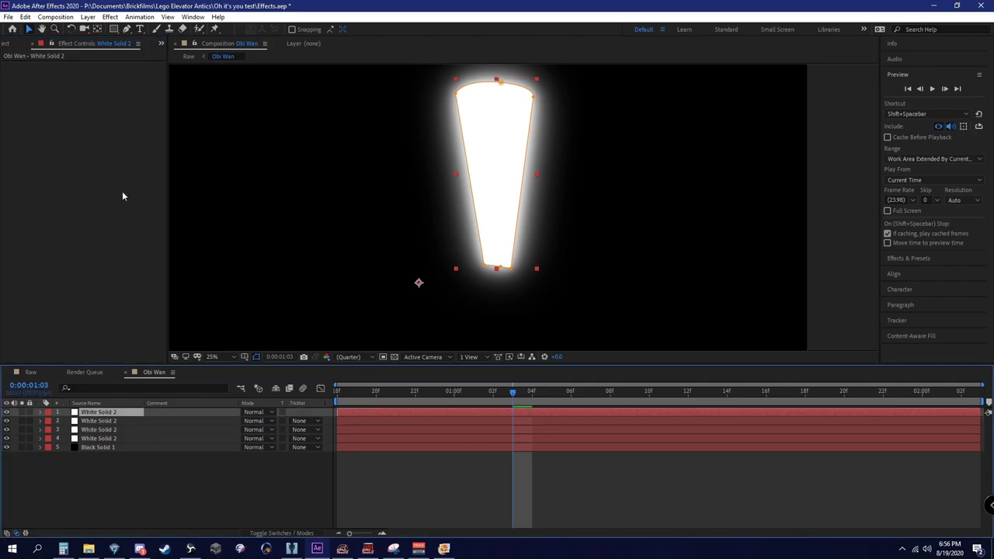
{"action": "left_click", "coordinate": [110, 17]}
{"action": "left_click", "coordinate": [132, 39]}
{"action": "left_click", "coordinate": [95, 74]}
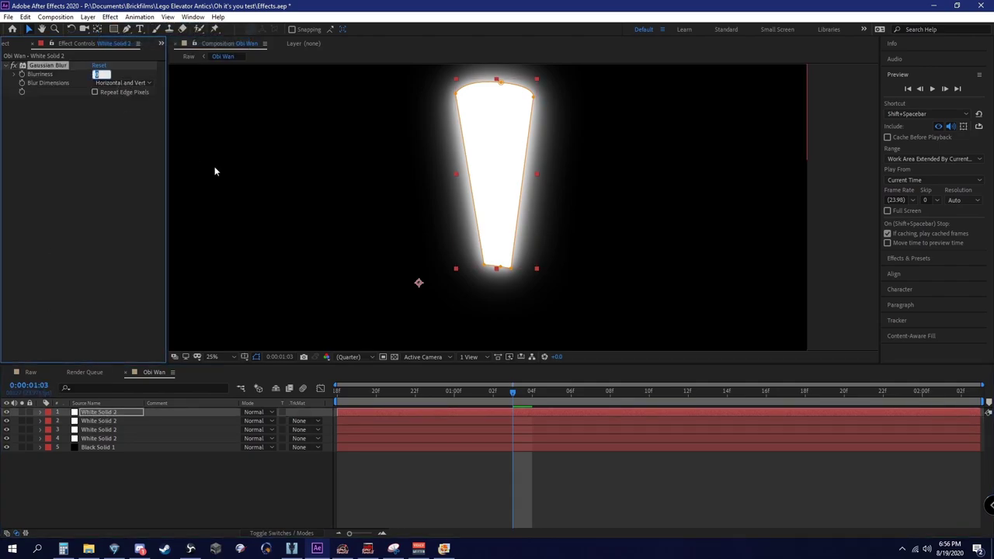
{"action": "key", "text": "Return"}
Return to the Raw composition and set the Obi Wan layer's blending mode to Screen.
{"action": "left_click", "coordinate": [84, 373]}
{"action": "left_click", "coordinate": [29, 374]}
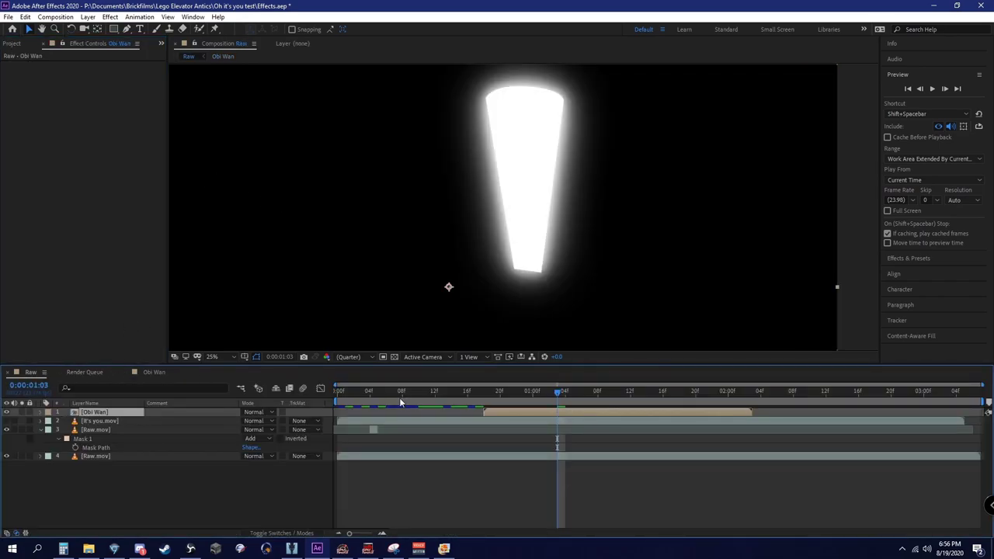
{"action": "scroll", "coordinate": [599, 309], "scroll_direction": "up", "scroll_amount": 2}
{"action": "scroll", "coordinate": [599, 309], "scroll_direction": "up", "scroll_amount": 2}
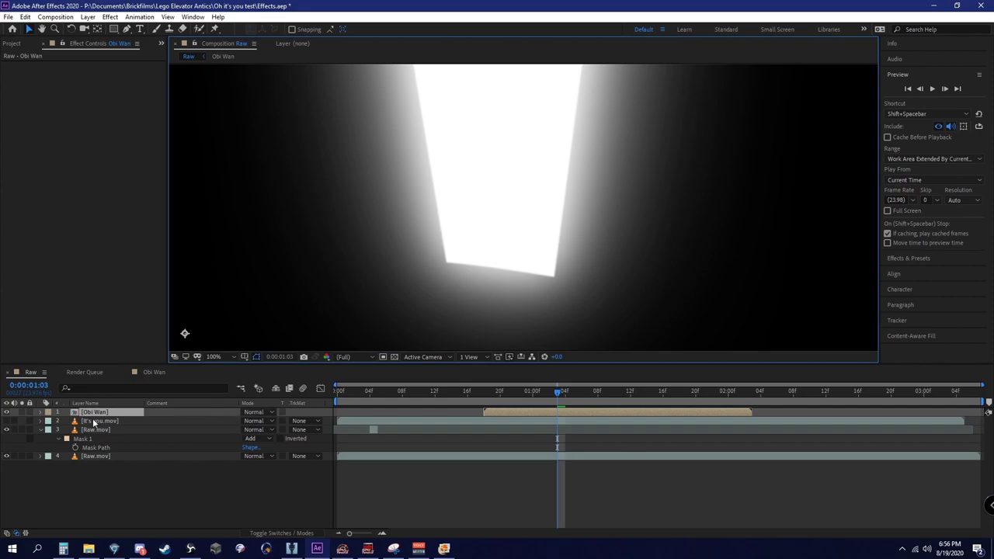
{"action": "left_click", "coordinate": [257, 412]}
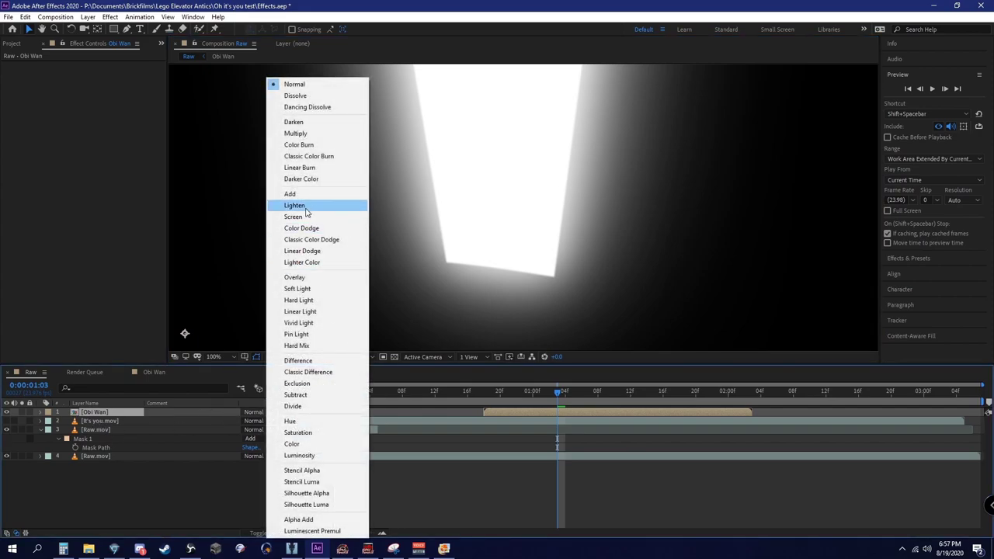
{"action": "left_click", "coordinate": [304, 219]}
{"action": "scroll", "coordinate": [528, 250], "scroll_direction": "down", "scroll_amount": 6}
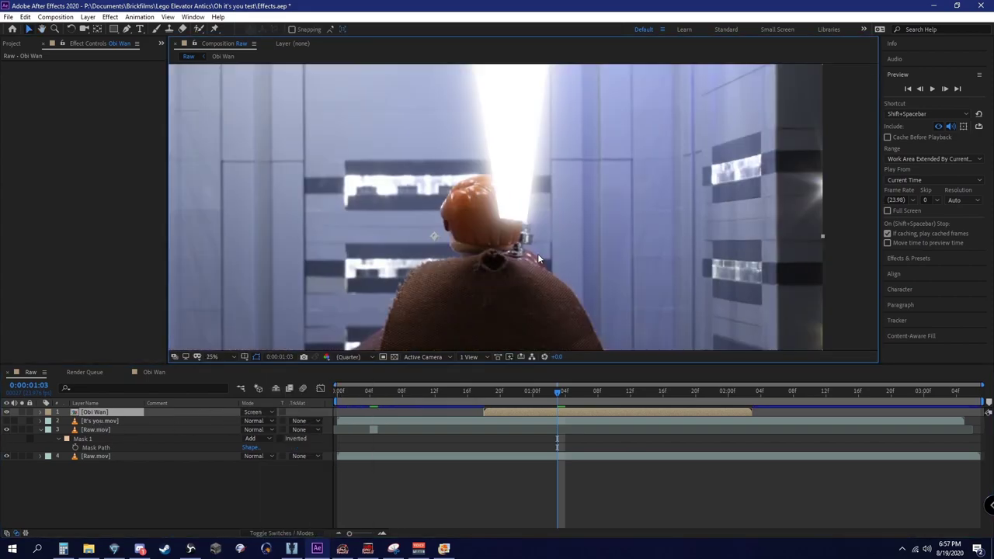
Play back the Raw composition around the Obi Wan layer to check the glowing blade over the footage.
{"action": "key", "text": "space"}
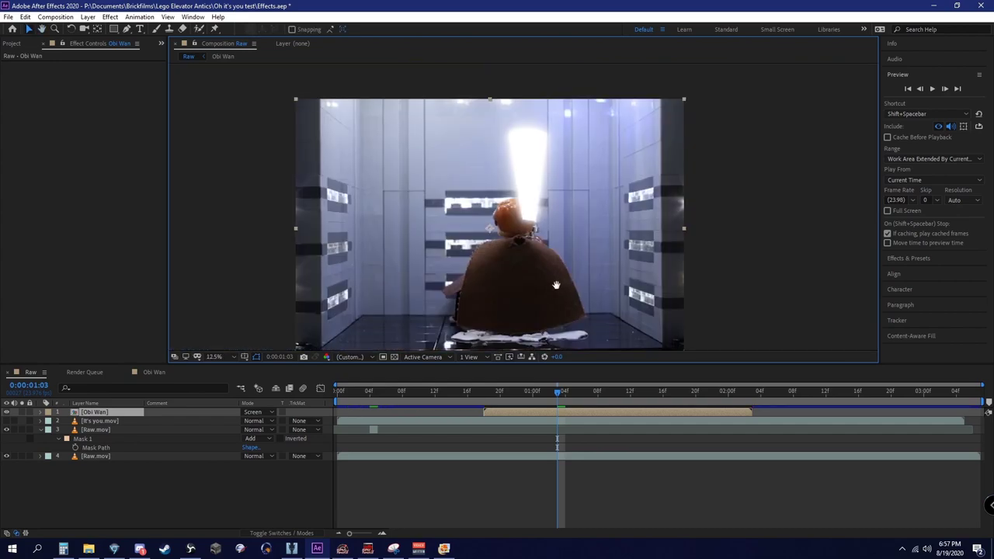
{"action": "key", "text": "space"}
{"action": "left_click", "coordinate": [468, 392]}
{"action": "key", "text": "space"}
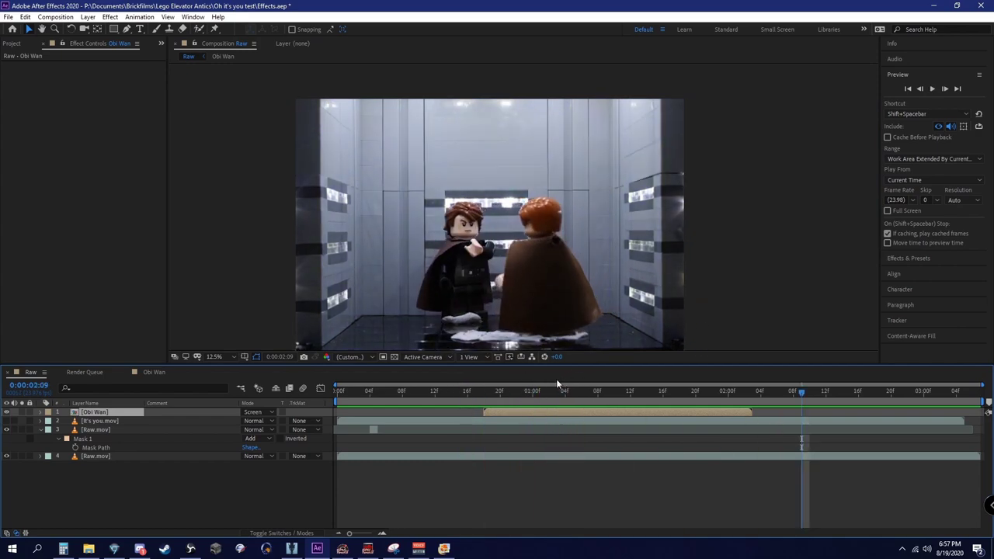
{"action": "left_click", "coordinate": [435, 391]}
{"action": "key", "text": "space"}
{"action": "key", "text": "space"}
{"action": "key", "text": "i"}
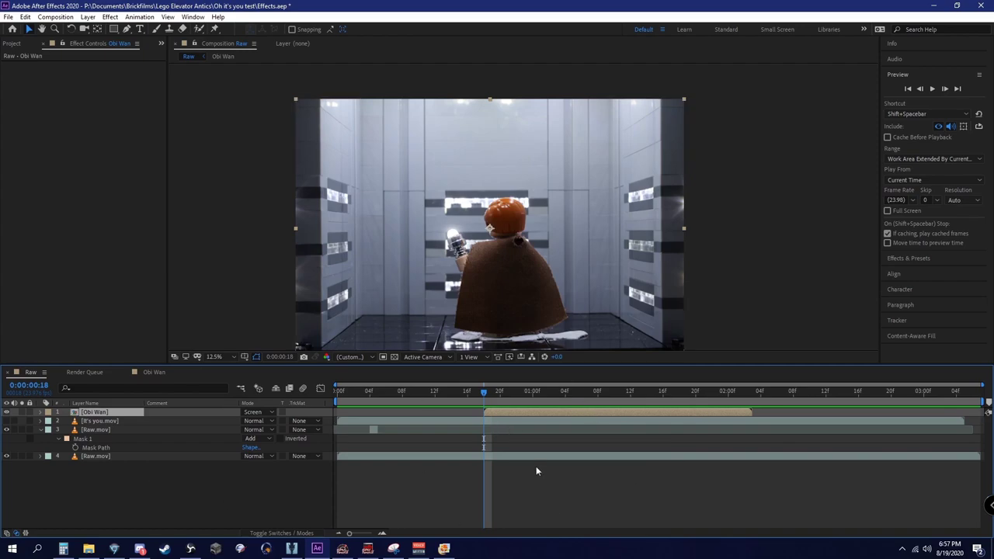
Go to the Obi Wan layer's in point and apply a Color Balance effect to the layer.
{"action": "left_click_drag", "start_coordinate": [468, 407], "coordinate": [491, 396]}
{"action": "key", "text": "i"}
{"action": "left_click", "coordinate": [109, 17]}
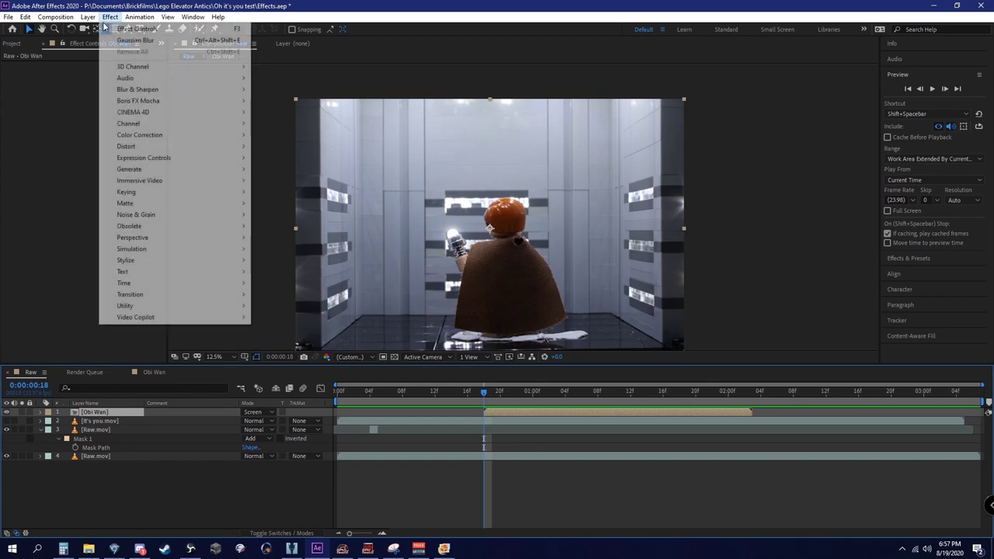
{"action": "mouse_move", "coordinate": [156, 136]}
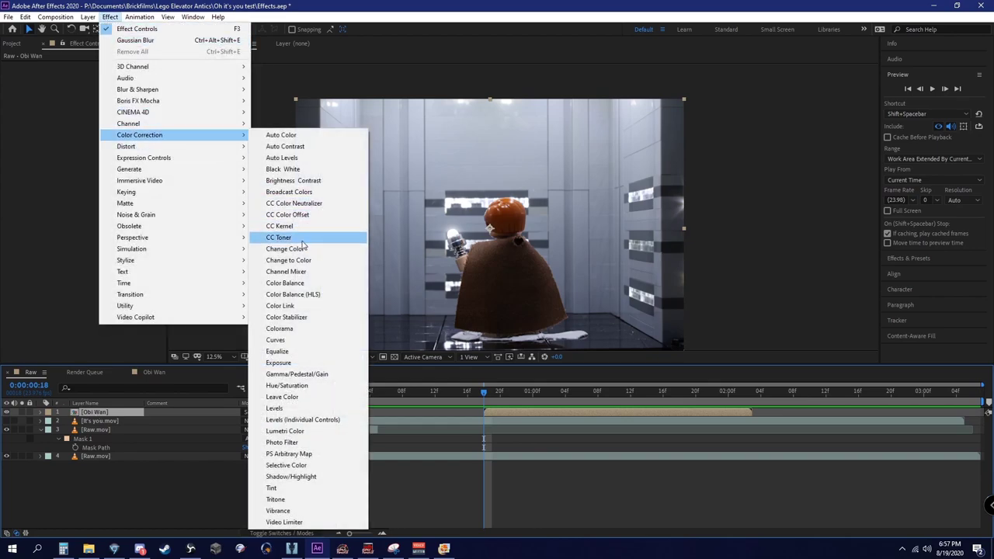
{"action": "left_click", "coordinate": [315, 283]}
Inspect the blade up close at 0:00:01:08 and open saber settings.PNG from the Stand Still Test folder in File Explorer.
{"action": "left_click_drag", "start_coordinate": [489, 392], "coordinate": [597, 393]}
{"action": "scroll", "coordinate": [591, 265], "scroll_direction": "up", "scroll_amount": 4}
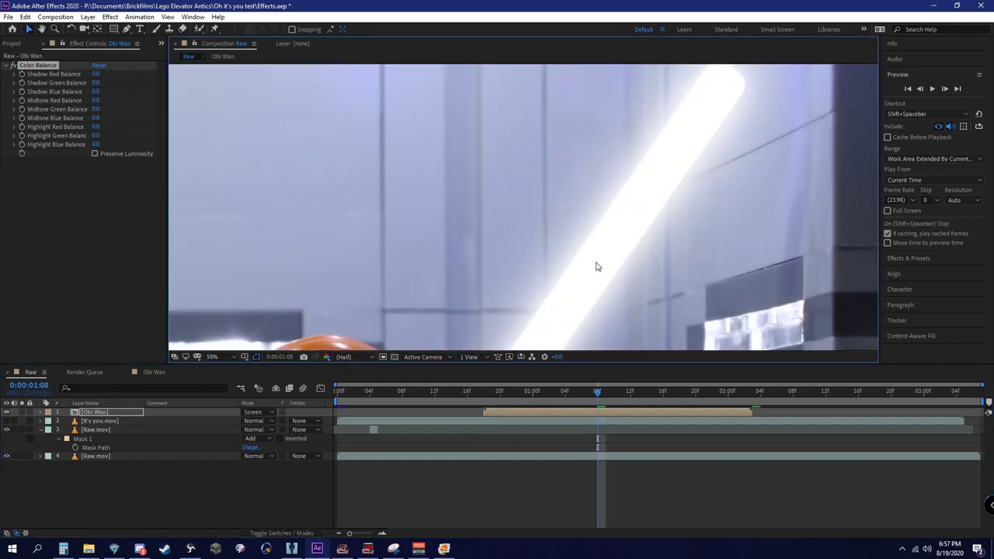
{"action": "left_click_drag", "start_coordinate": [592, 266], "coordinate": [508, 182]}
{"action": "scroll", "coordinate": [520, 210], "scroll_direction": "down", "scroll_amount": 2}
{"action": "scroll", "coordinate": [524, 212], "scroll_direction": "up", "scroll_amount": 2}
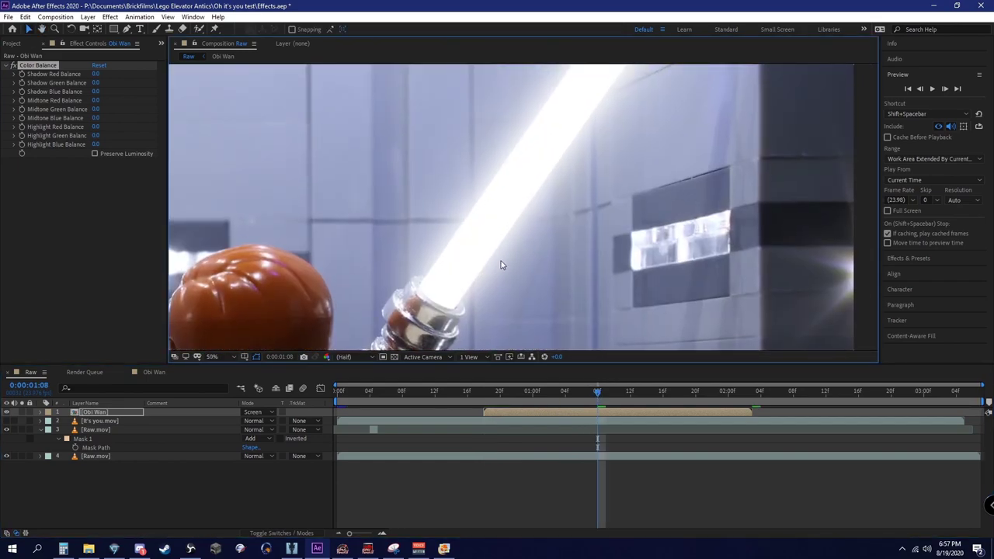
{"action": "left_click_drag", "start_coordinate": [506, 263], "coordinate": [492, 286]}
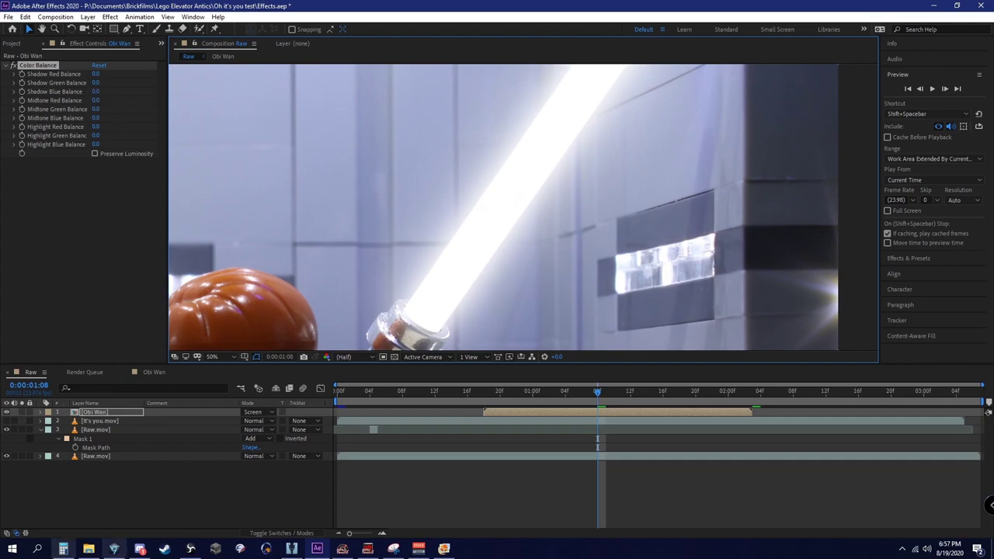
{"action": "left_click", "coordinate": [88, 549]}
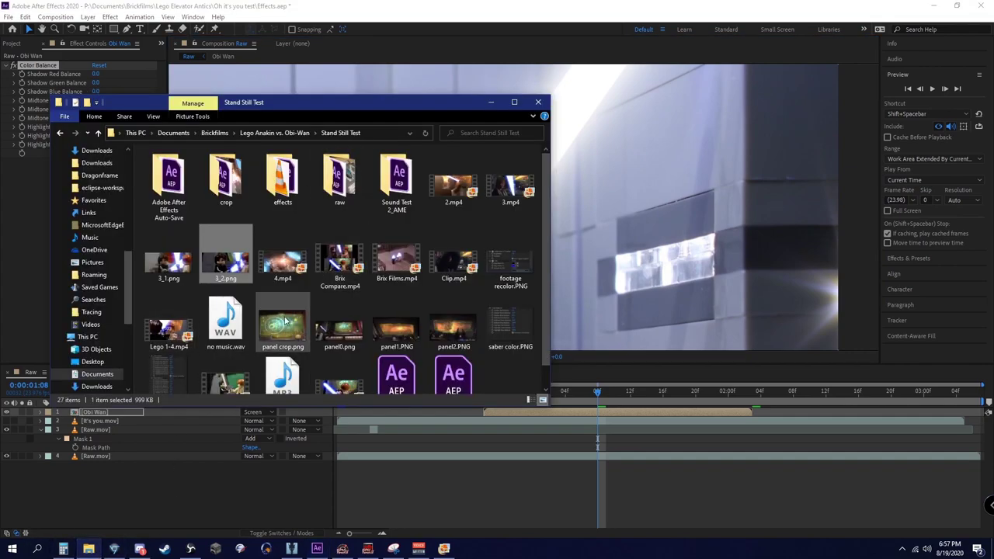
{"action": "scroll", "coordinate": [156, 373], "scroll_direction": "down", "scroll_amount": 1}
{"action": "double_click", "coordinate": [161, 376]}
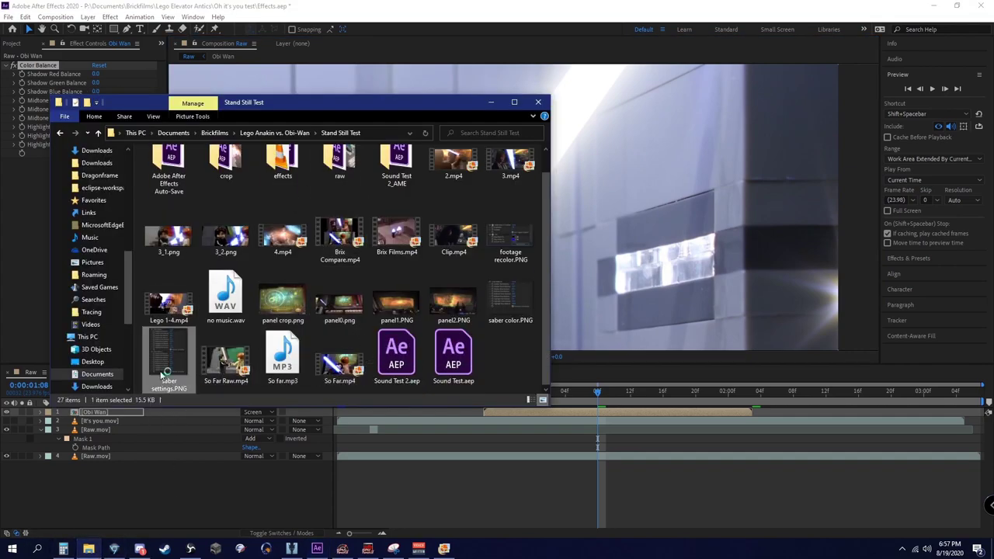
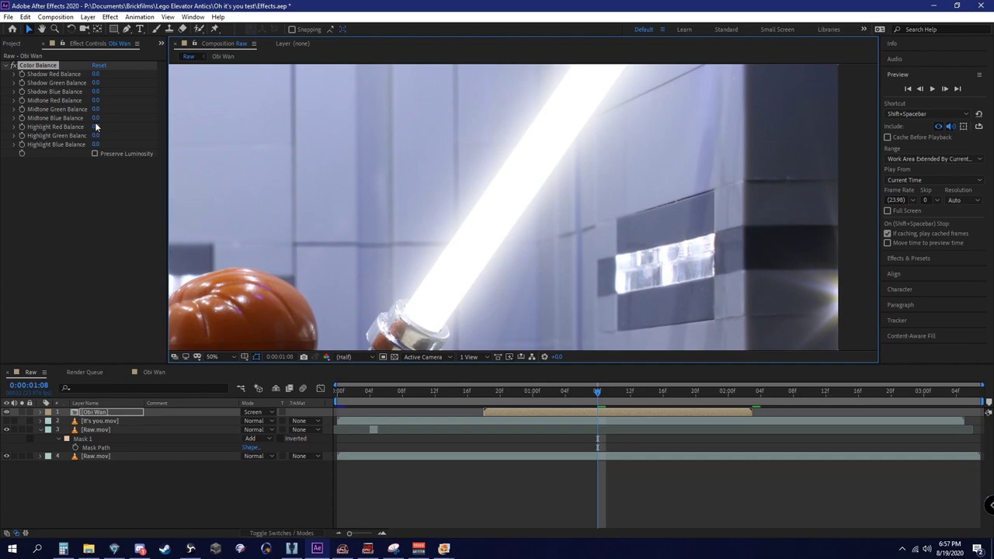
Set Color Balance to Shadow Green 15, Shadow Blue 40, Midtone Green 20, Midtone Blue 100, Highlight Green 25 and Highlight Blue 100.
{"action": "left_click", "coordinate": [95, 117]}
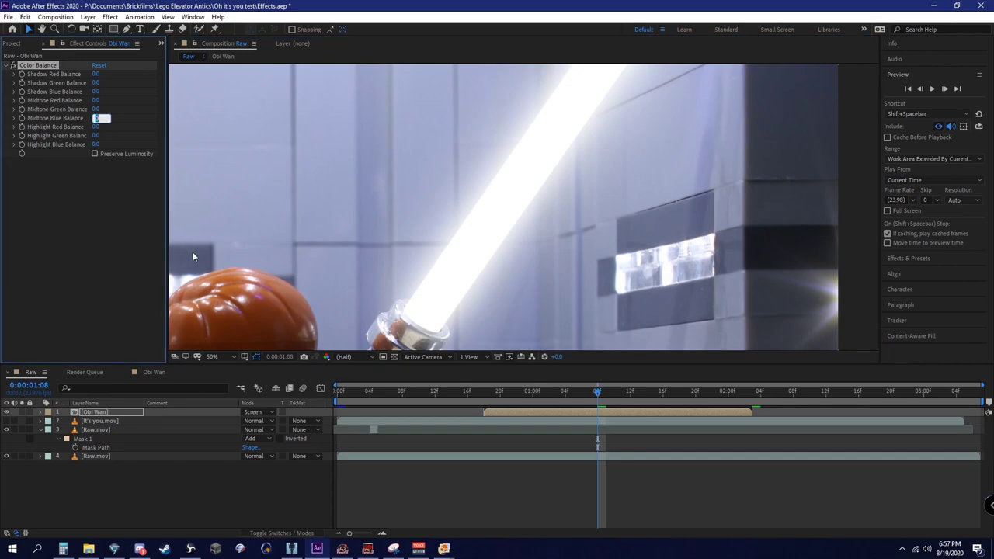
{"action": "type", "text": "100"}
{"action": "key", "text": "Return"}
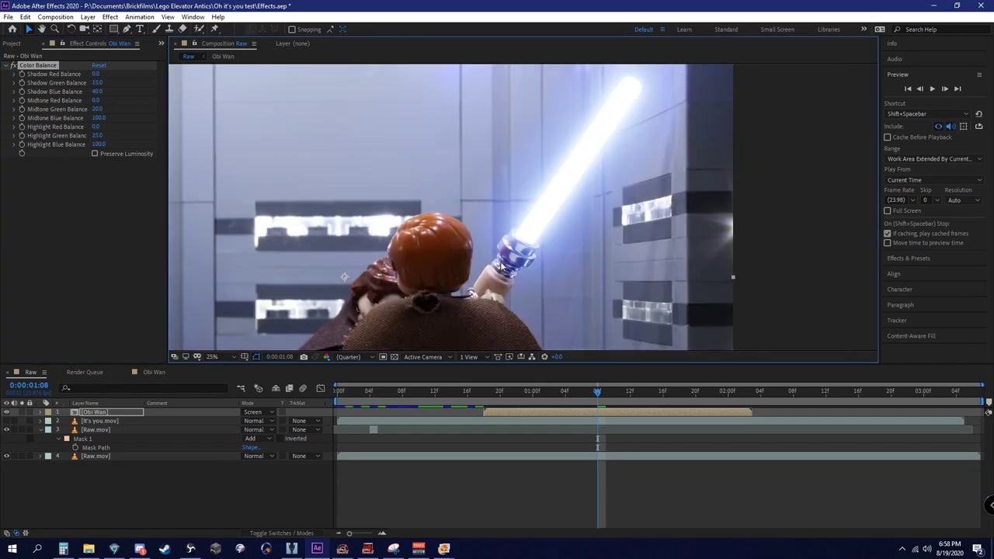
Compare the blade with and without Preserve Luminosity in Color Balance, leaving the option enabled.
{"action": "left_click", "coordinate": [94, 154]}
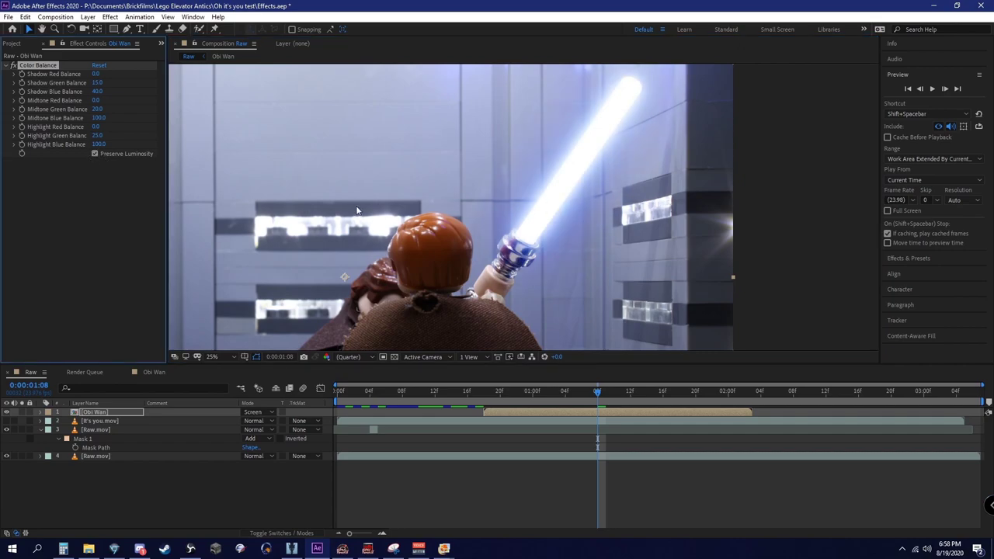
{"action": "left_click", "coordinate": [93, 154]}
{"action": "left_click", "coordinate": [94, 154]}
{"action": "left_click", "coordinate": [94, 154]}
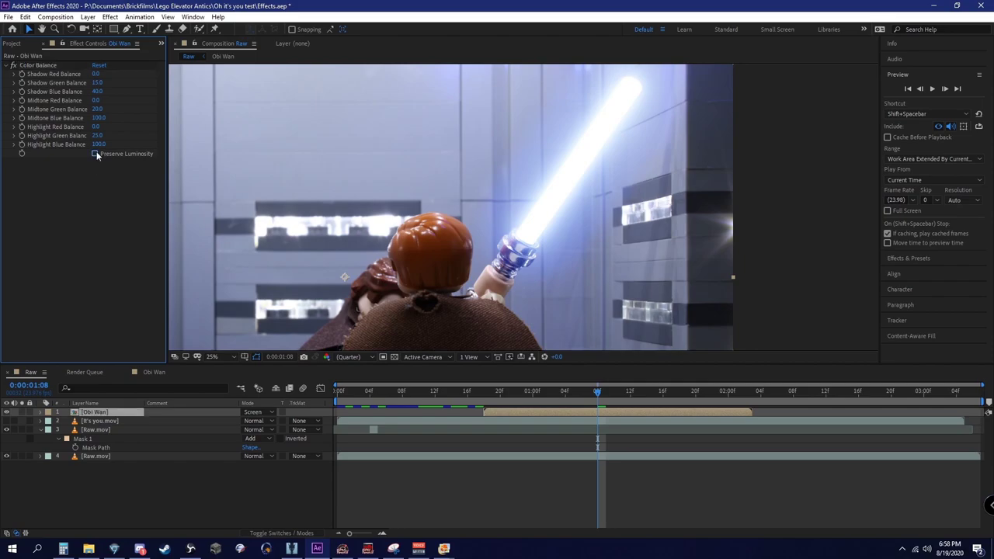
{"action": "left_click", "coordinate": [94, 153]}
{"action": "left_click_drag", "start_coordinate": [560, 232], "coordinate": [575, 213]}
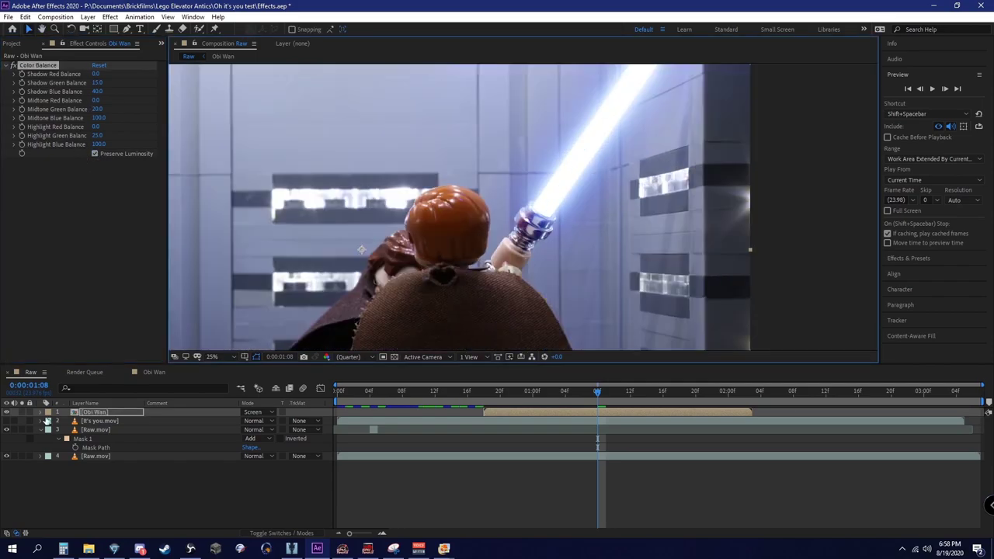
Hide both Raw.mov layers to examine the blade's glow on black, and show them again.
{"action": "left_click", "coordinate": [6, 430]}
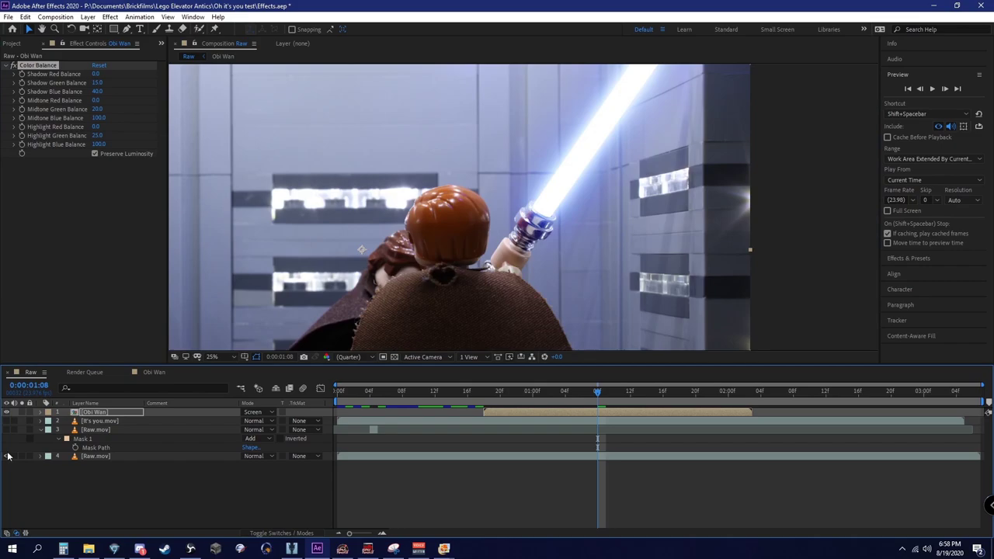
{"action": "left_click", "coordinate": [6, 456]}
{"action": "left_click_drag", "start_coordinate": [576, 264], "coordinate": [564, 279]}
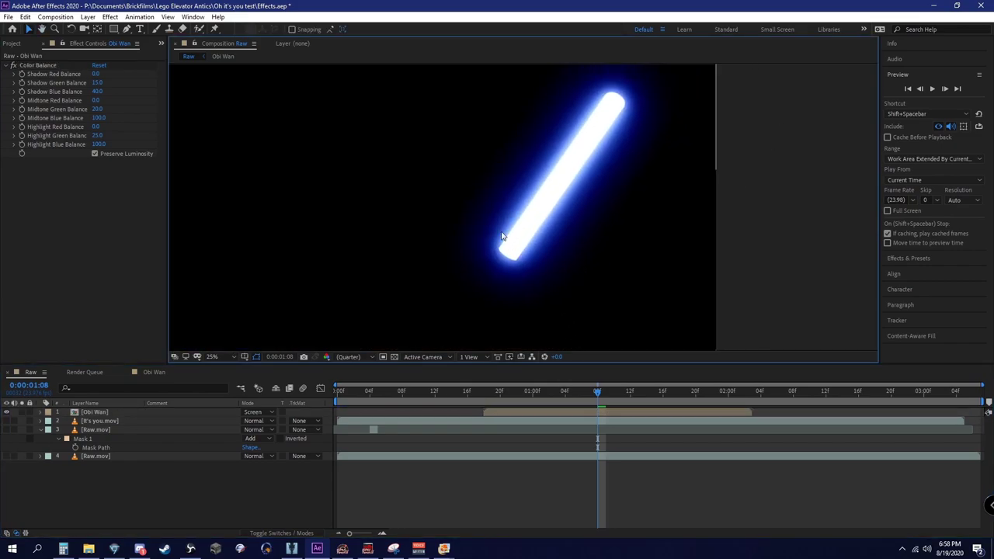
{"action": "left_click", "coordinate": [6, 456]}
{"action": "left_click", "coordinate": [6, 430]}
Hide the Obi Wan layer and temporarily show It's you.mov to examine the reference saber's colour around 0:00:01:04.
{"action": "left_click", "coordinate": [6, 411]}
{"action": "left_click", "coordinate": [102, 421]}
{"action": "left_click", "coordinate": [7, 421]}
{"action": "left_click_drag", "start_coordinate": [513, 164], "coordinate": [530, 153]}
{"action": "left_click_drag", "start_coordinate": [581, 398], "coordinate": [533, 392]}
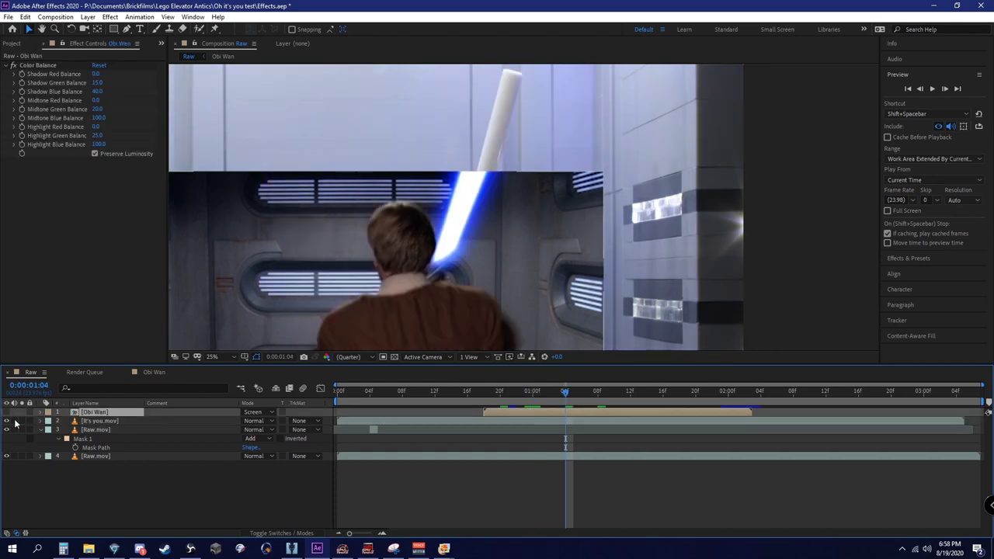
{"action": "left_click", "coordinate": [7, 421]}
Duplicate the Obi Wan layer's Color Balance effect, show the layer again and check the blade at 0:00:01:09.
{"action": "left_click", "coordinate": [30, 65]}
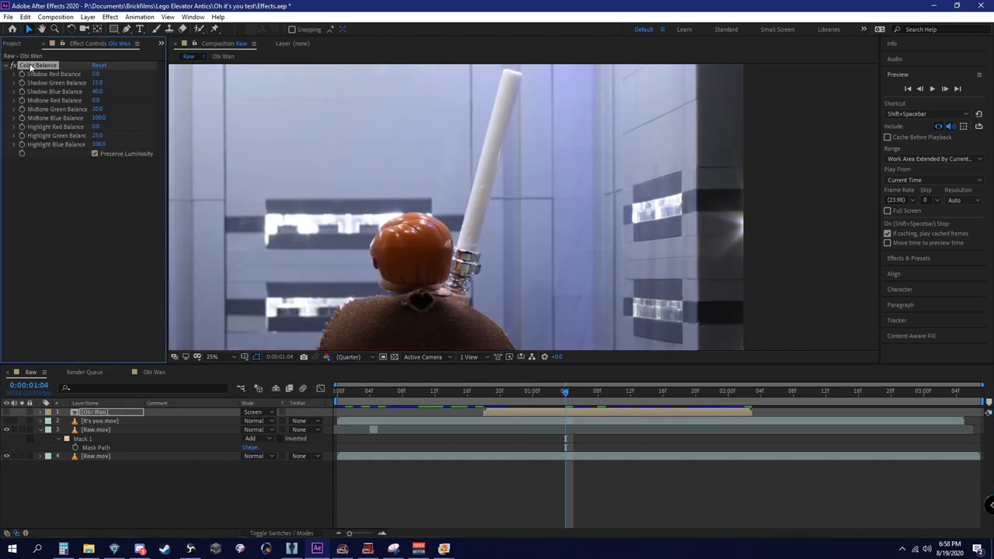
{"action": "key", "text": "ctrl+d"}
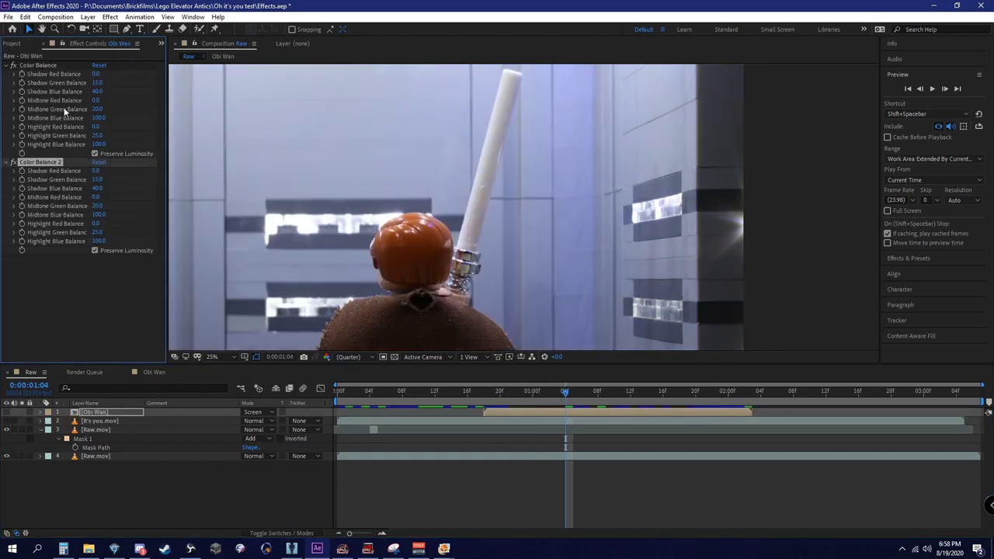
{"action": "left_click", "coordinate": [8, 417]}
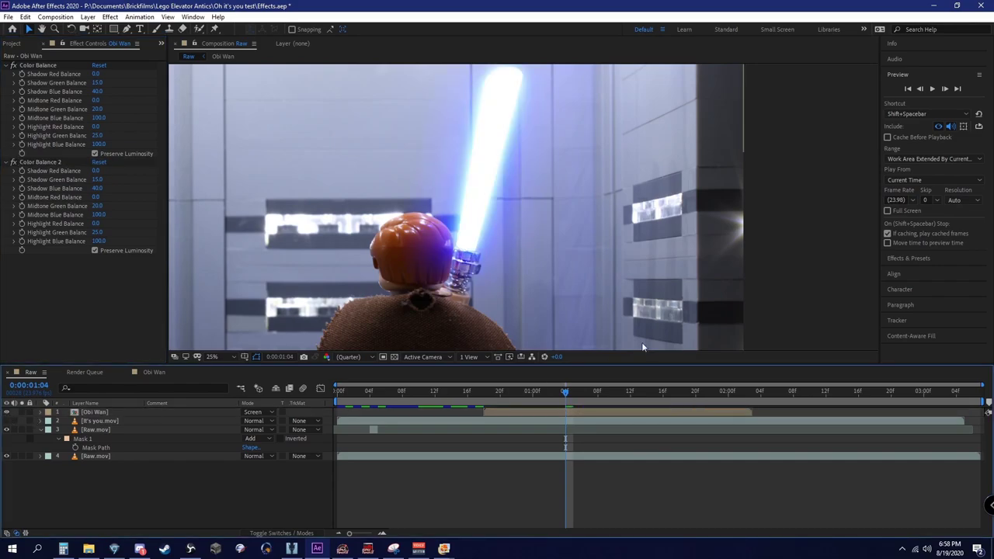
{"action": "left_click_drag", "start_coordinate": [561, 401], "coordinate": [606, 399]}
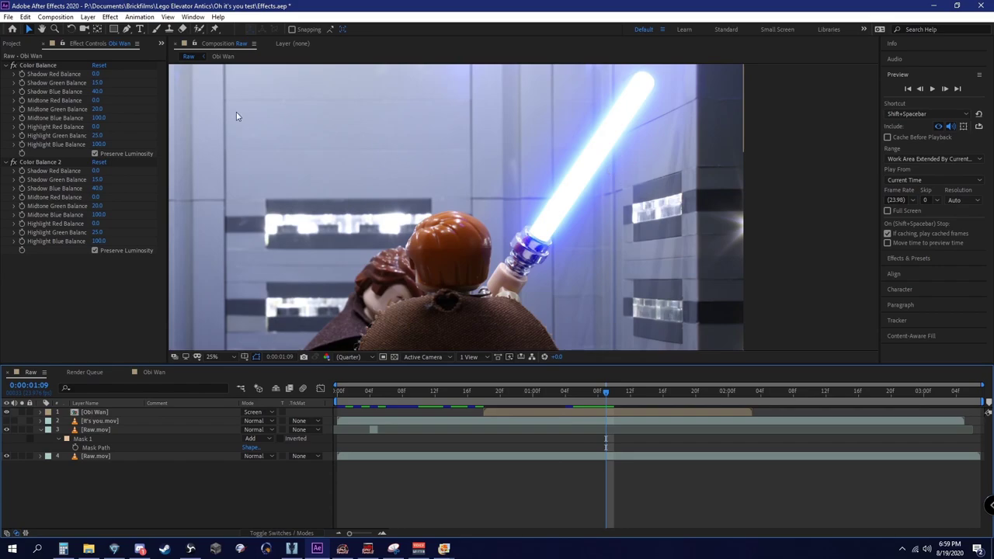
Set Color Balance 2 to Shadow Green 10, Shadow Blue 20, Midtone Blue 50, Highlight Green 15 and Highlight Blue 10.
{"action": "left_click", "coordinate": [99, 180]}
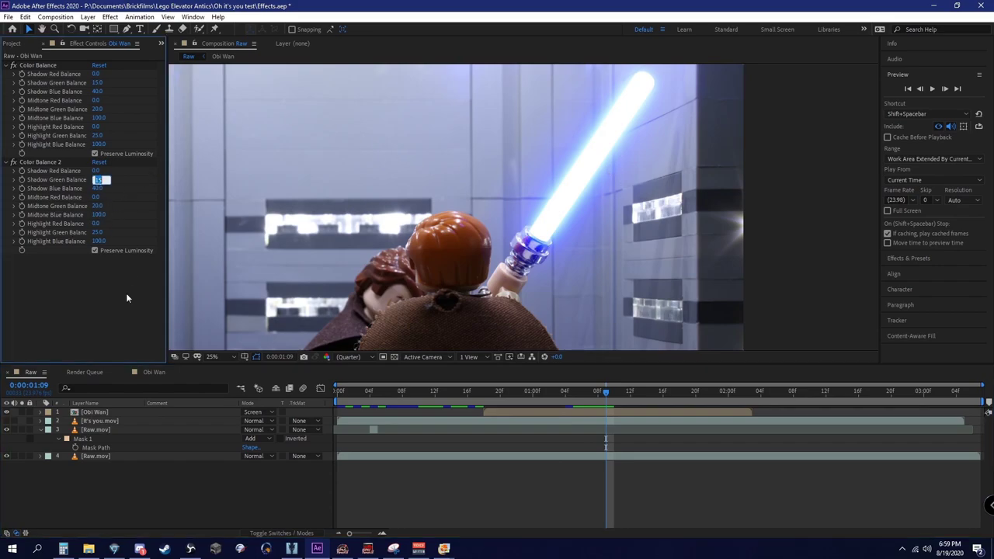
{"action": "type", "text": "10"}
{"action": "key", "text": "Tab"}
{"action": "type", "text": "20"}
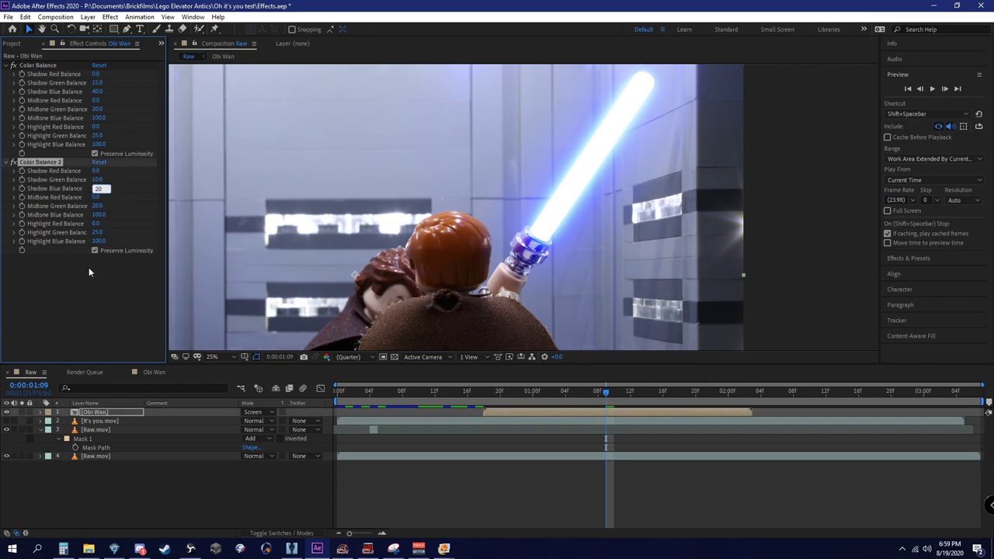
{"action": "left_click", "coordinate": [101, 214]}
{"action": "left_click", "coordinate": [99, 232]}
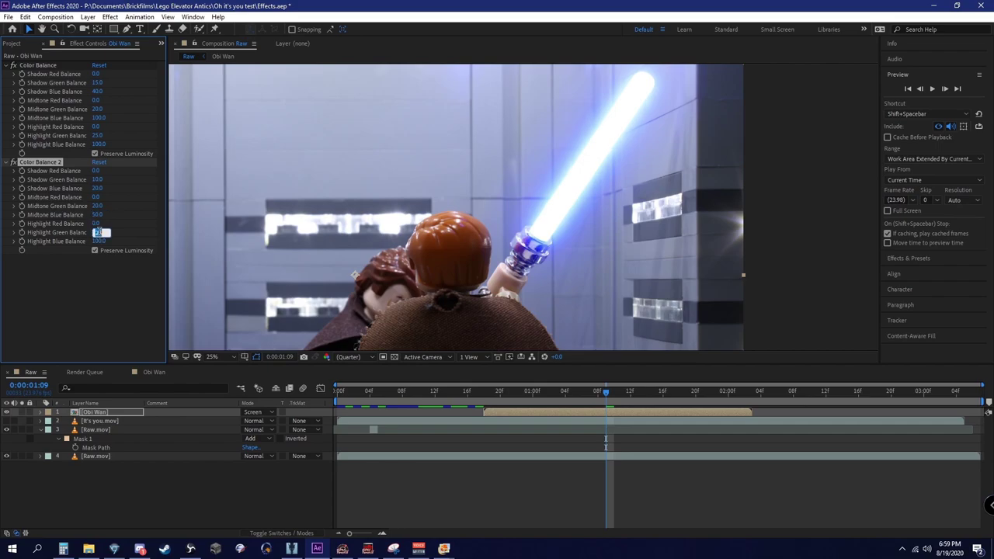
{"action": "type", "text": "15"}
{"action": "left_click", "coordinate": [98, 242]}
{"action": "type", "text": "10"}
{"action": "key", "text": "Return"}
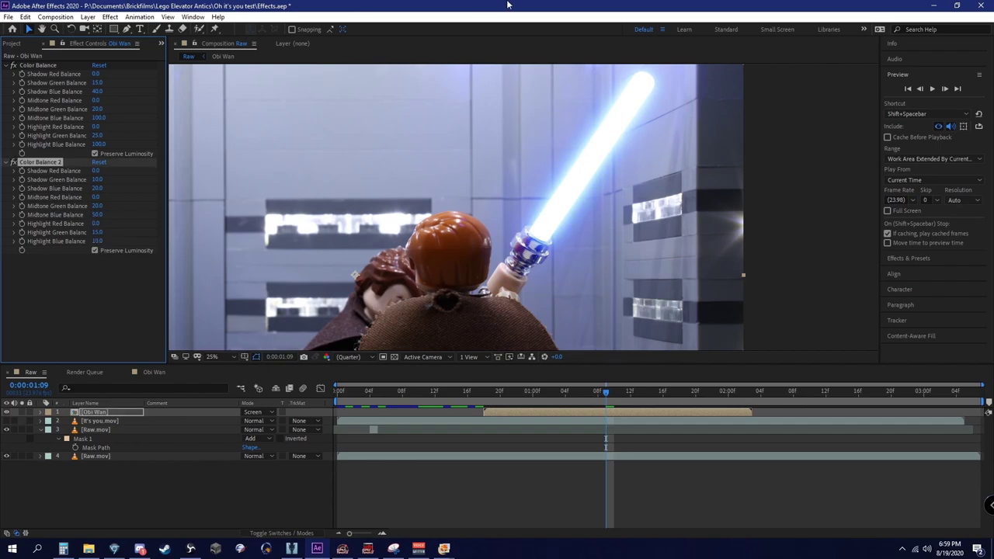
Scrub back through the shot and play it to review the recoloured blade.
{"action": "left_click_drag", "start_coordinate": [643, 392], "coordinate": [574, 393]}
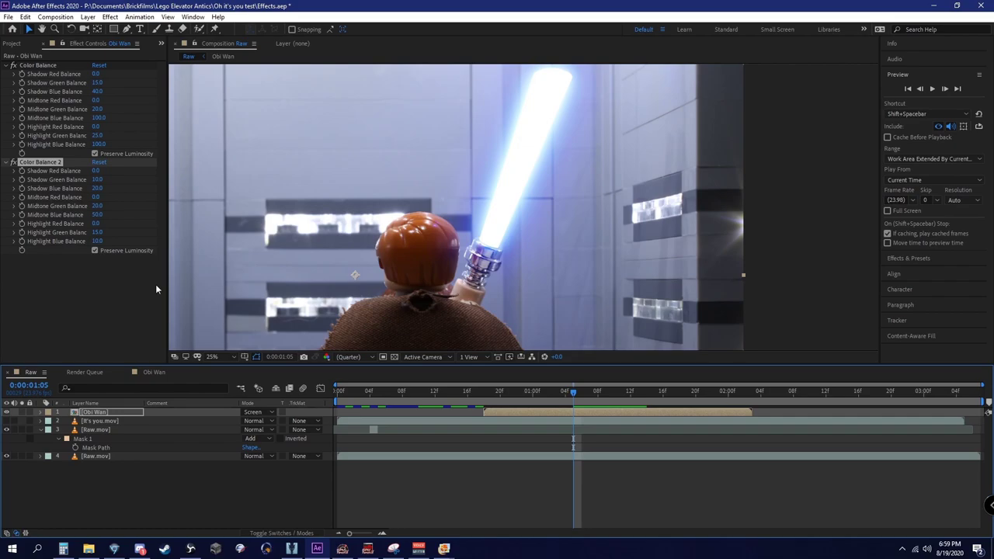
{"action": "left_click_drag", "start_coordinate": [529, 393], "coordinate": [474, 397]}
{"action": "key", "text": "space"}
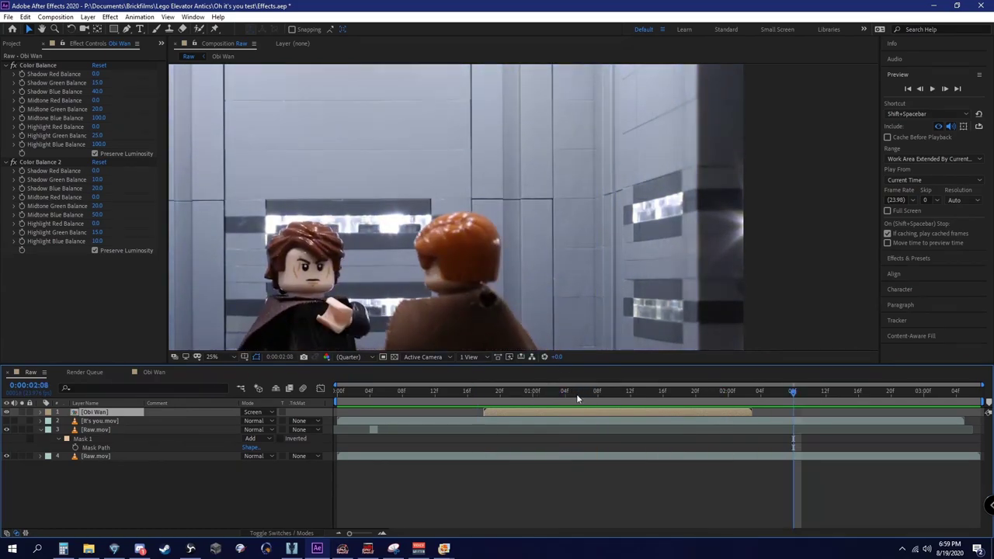
Check the recoloured blade at 0:00:00:19 and 0:00:01:12.
{"action": "left_click", "coordinate": [491, 394]}
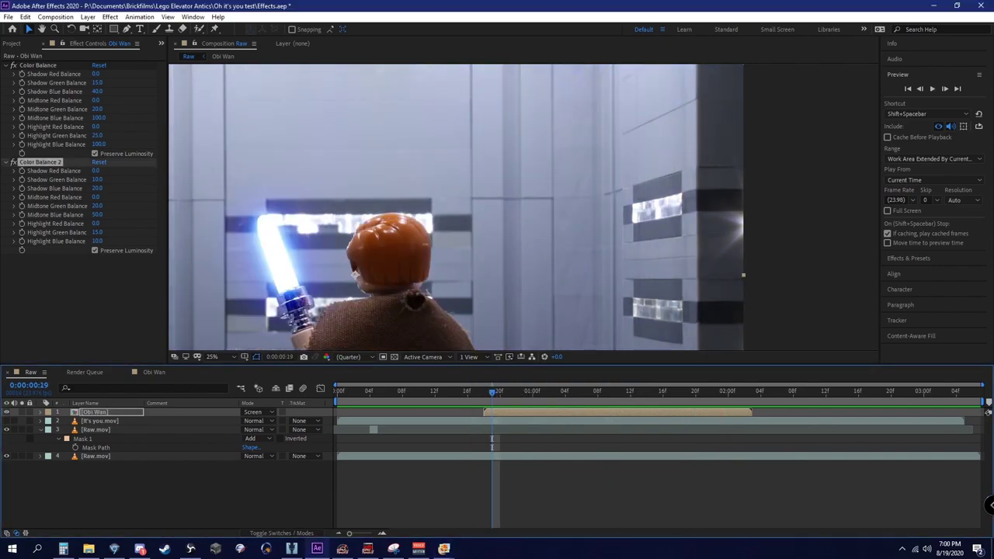
{"action": "left_click_drag", "start_coordinate": [461, 271], "coordinate": [539, 213]}
{"action": "left_click", "coordinate": [631, 394]}
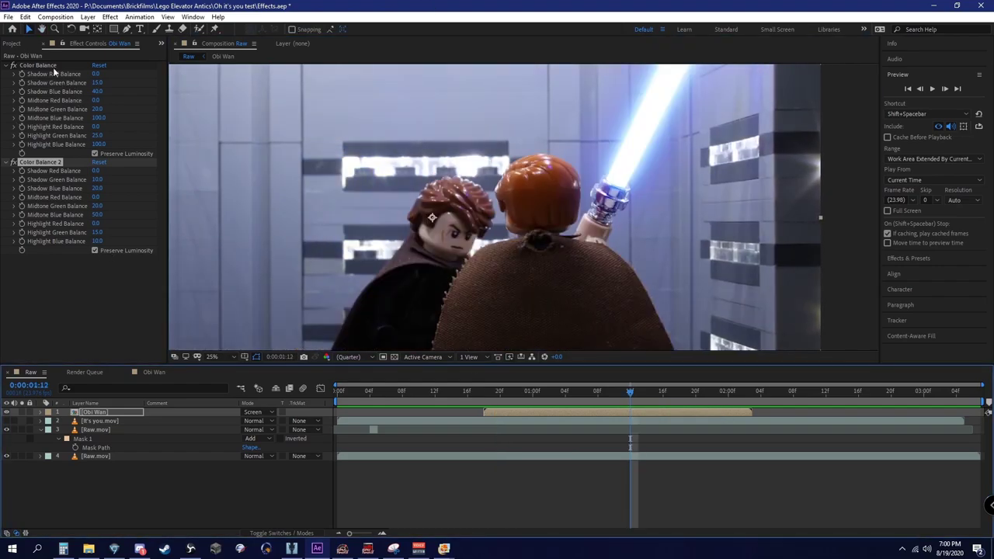
Examine the blade's overlap with the minifigure's head at 0:00:01:02, temporarily hiding the lower Raw.mov layer to view the glow alone.
{"action": "left_click_drag", "start_coordinate": [630, 390], "coordinate": [550, 392]}
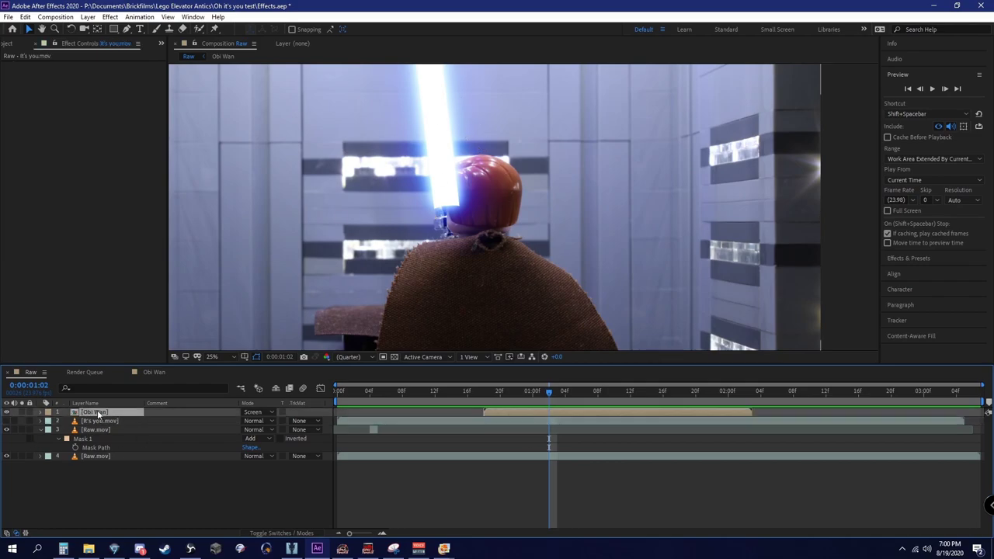
{"action": "scroll", "coordinate": [443, 200], "scroll_direction": "up", "scroll_amount": 4}
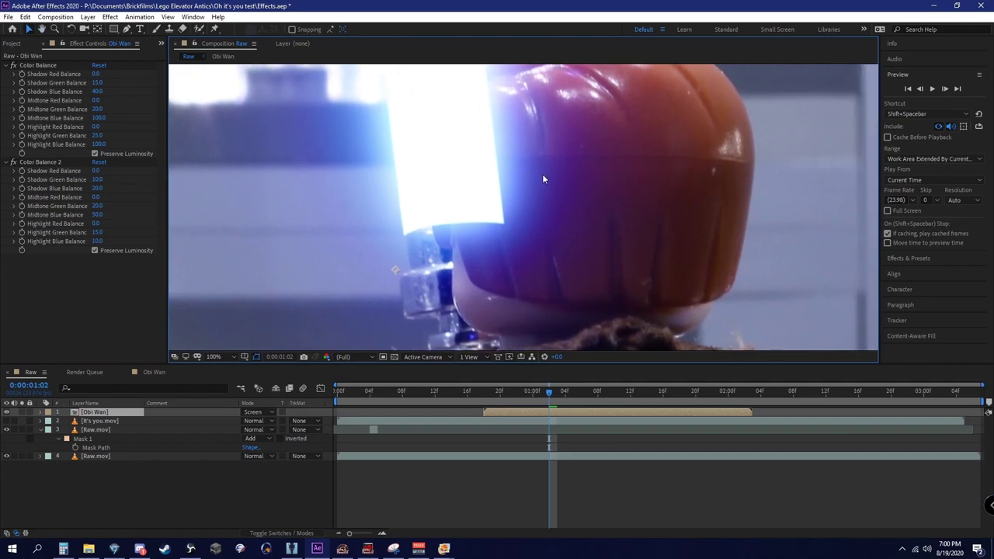
{"action": "scroll", "coordinate": [617, 275], "scroll_direction": "down", "scroll_amount": 1}
{"action": "left_click_drag", "start_coordinate": [613, 299], "coordinate": [591, 295]}
{"action": "scroll", "coordinate": [590, 260], "scroll_direction": "up", "scroll_amount": 1}
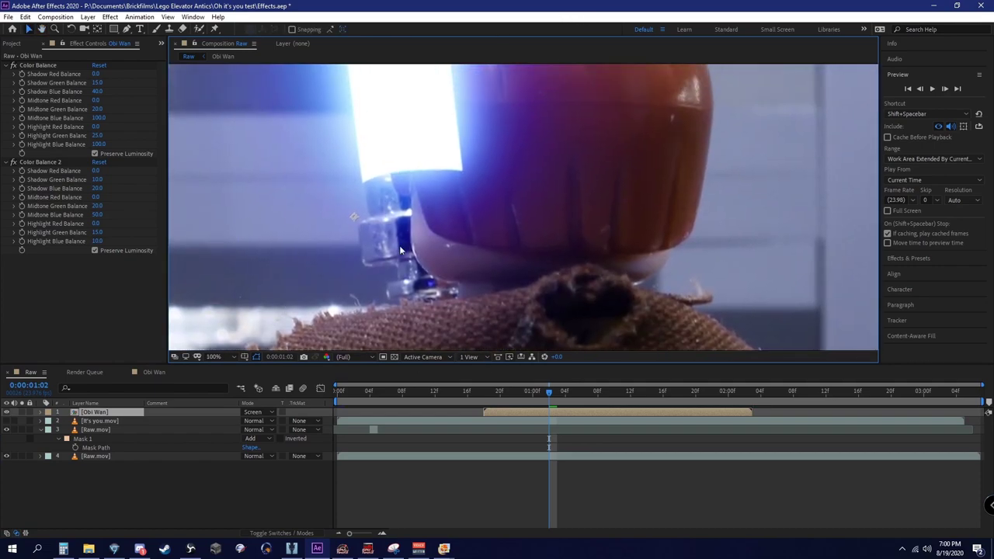
{"action": "left_click_drag", "start_coordinate": [508, 222], "coordinate": [570, 178]}
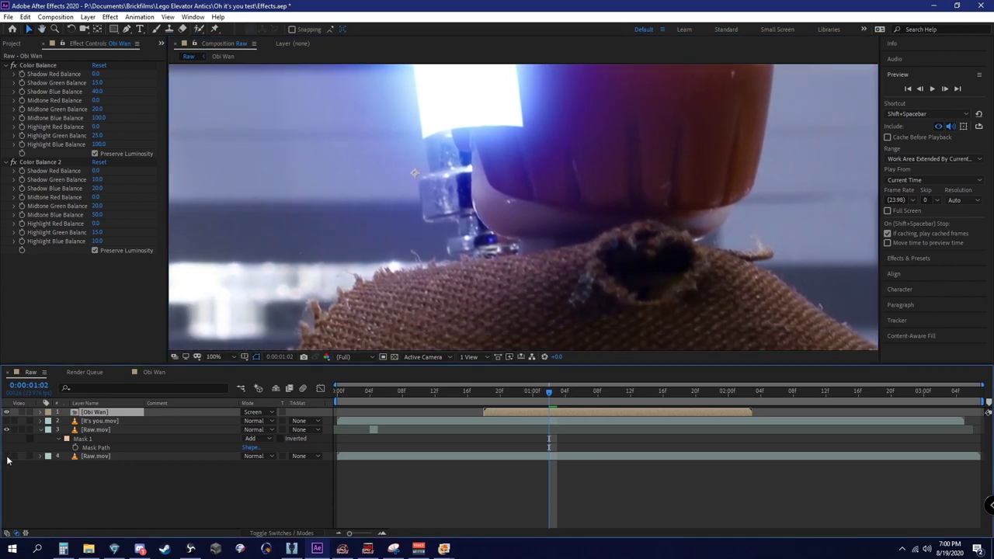
{"action": "left_click", "coordinate": [6, 456]}
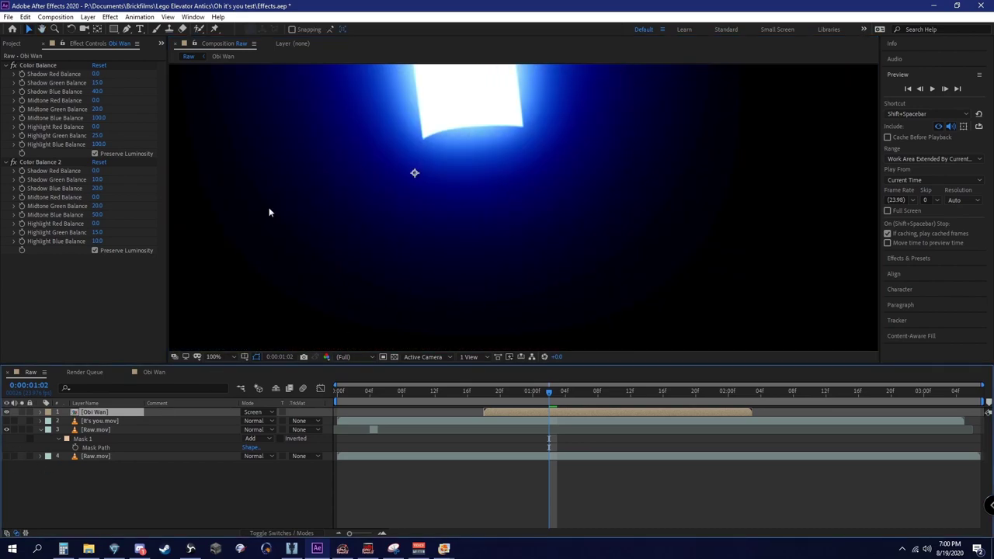
{"action": "key", "text": "ctrl+z"}
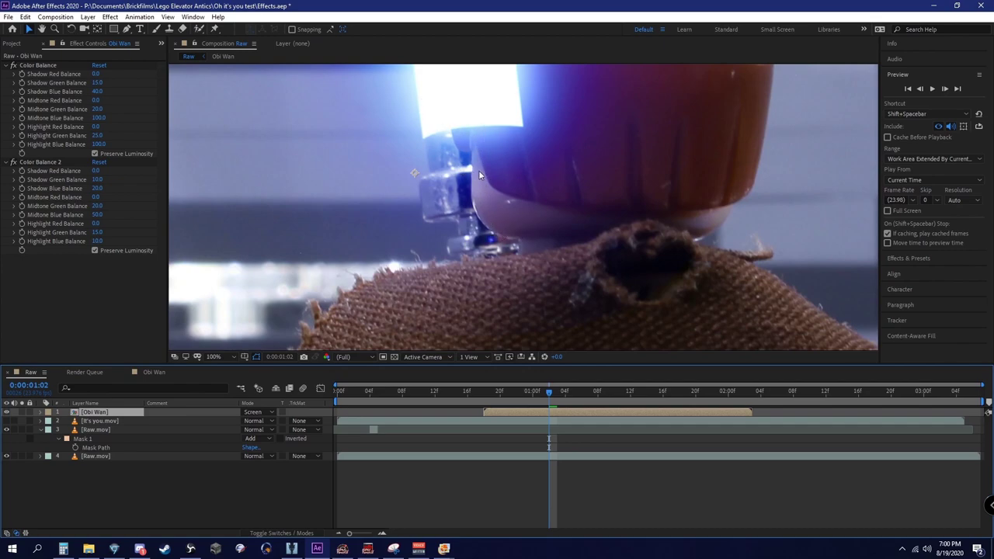
Start a Pen tool mask on the Obi Wan layer, tracing the cloak's left edge and shoulder up to the neck.
{"action": "scroll", "coordinate": [608, 242], "scroll_direction": "down", "scroll_amount": 1}
{"action": "left_click_drag", "start_coordinate": [511, 300], "coordinate": [706, 212]}
{"action": "scroll", "coordinate": [458, 202], "scroll_direction": "up", "scroll_amount": 1}
{"action": "scroll", "coordinate": [445, 205], "scroll_direction": "up", "scroll_amount": 1}
{"action": "left_click", "coordinate": [127, 29]}
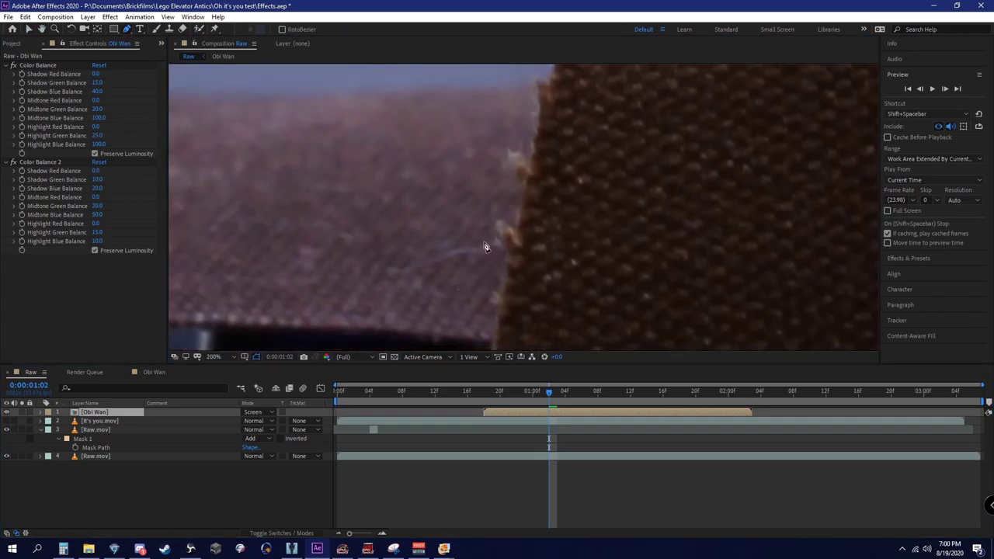
{"action": "left_click_drag", "start_coordinate": [509, 262], "coordinate": [520, 202]}
{"action": "left_click_drag", "start_coordinate": [563, 178], "coordinate": [426, 503]}
{"action": "left_click_drag", "start_coordinate": [478, 227], "coordinate": [535, 99]}
{"action": "left_click_drag", "start_coordinate": [800, 78], "coordinate": [396, 467]}
{"action": "left_click_drag", "start_coordinate": [225, 338], "coordinate": [377, 165]}
{"action": "left_click_drag", "start_coordinate": [491, 113], "coordinate": [489, 194]}
{"action": "left_click_drag", "start_coordinate": [561, 217], "coordinate": [456, 307]}
{"action": "scroll", "coordinate": [476, 276], "scroll_direction": "up", "scroll_amount": 1}
{"action": "left_click", "coordinate": [590, 225]}
{"action": "scroll", "coordinate": [583, 227], "scroll_direction": "up", "scroll_amount": 2}
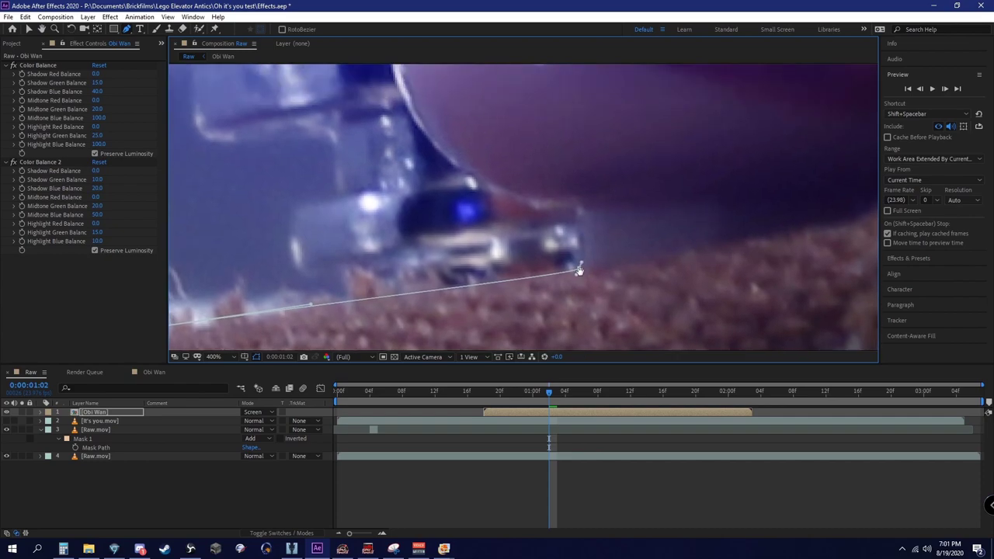
Continue the mask around the neck and up the left edge of the face and hair, hiding the Obi Wan layer for visibility.
{"action": "left_click_drag", "start_coordinate": [564, 224], "coordinate": [590, 284]}
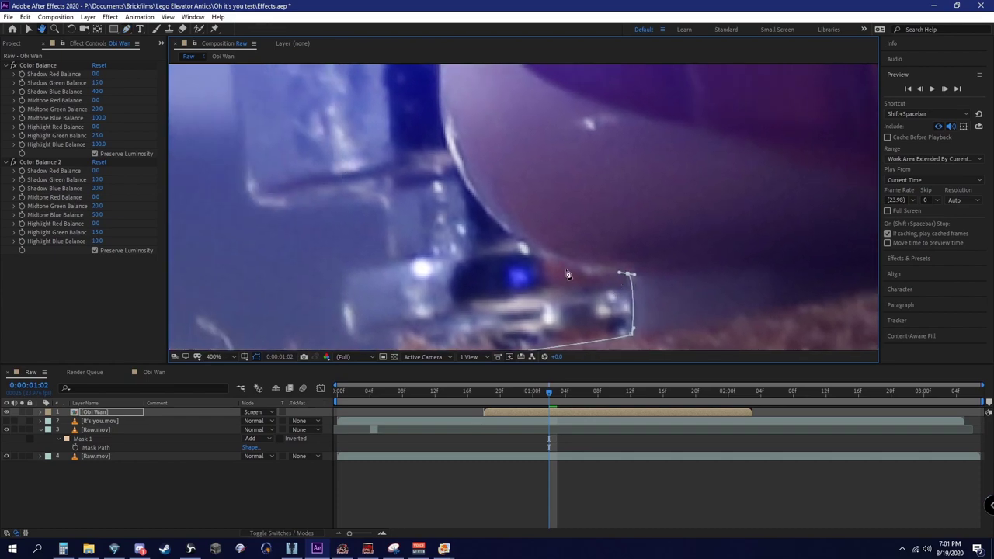
{"action": "left_click_drag", "start_coordinate": [483, 208], "coordinate": [465, 341]}
{"action": "left_click", "coordinate": [7, 412]}
{"action": "left_click_drag", "start_coordinate": [471, 239], "coordinate": [458, 283]}
{"action": "left_click_drag", "start_coordinate": [447, 192], "coordinate": [536, 241]}
{"action": "left_click_drag", "start_coordinate": [507, 248], "coordinate": [462, 213]}
{"action": "left_click_drag", "start_coordinate": [432, 82], "coordinate": [468, 223]}
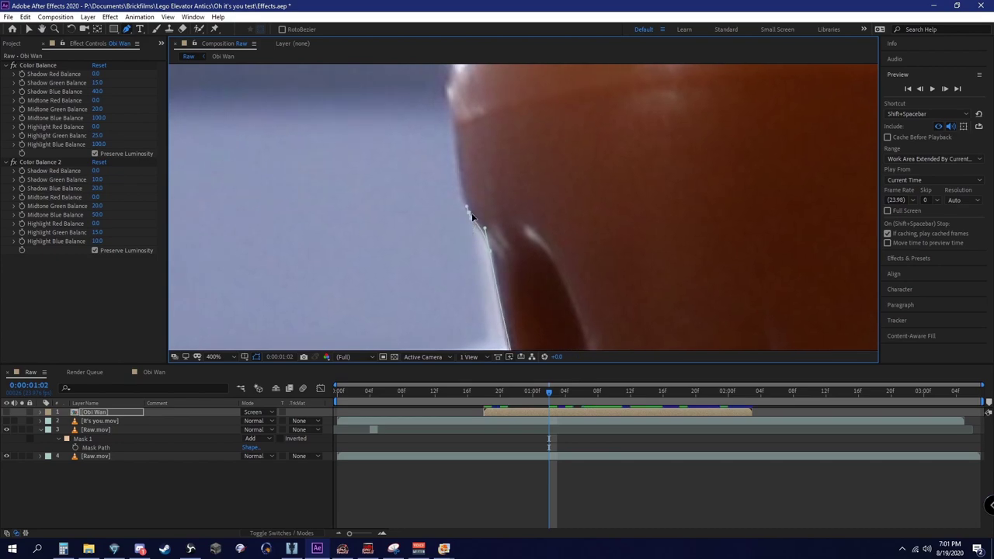
{"action": "left_click_drag", "start_coordinate": [472, 224], "coordinate": [467, 361]}
{"action": "mouse_move", "coordinate": [449, 261]}
{"action": "left_mouse_down"}
{"action": "mouse_move", "coordinate": [448, 243]}
{"action": "mouse_move", "coordinate": [447, 263]}
{"action": "left_mouse_up"}
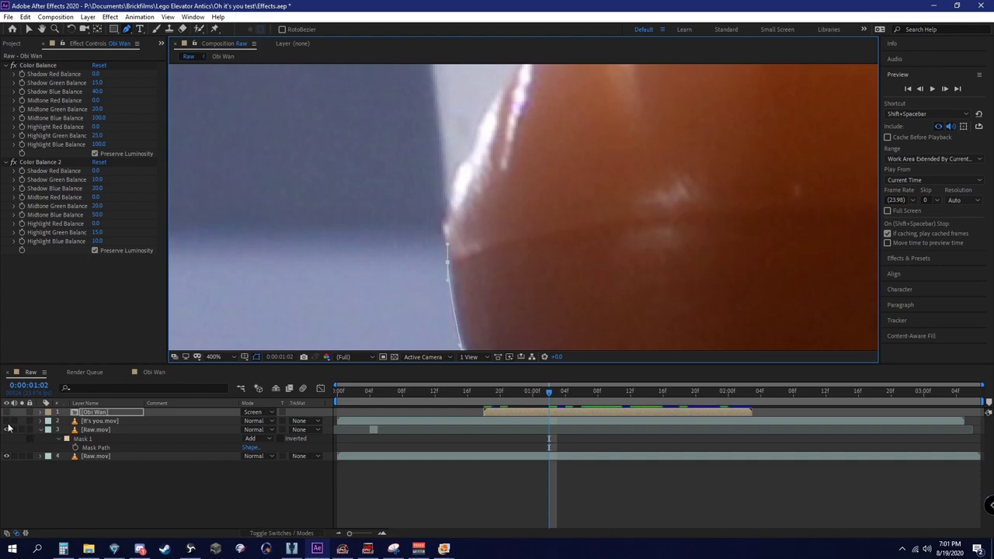
Toggle the It's you.mov reference to examine how the saber meets the edge of the head.
{"action": "left_click", "coordinate": [6, 421]}
{"action": "scroll", "coordinate": [573, 288], "scroll_direction": "down", "scroll_amount": 4}
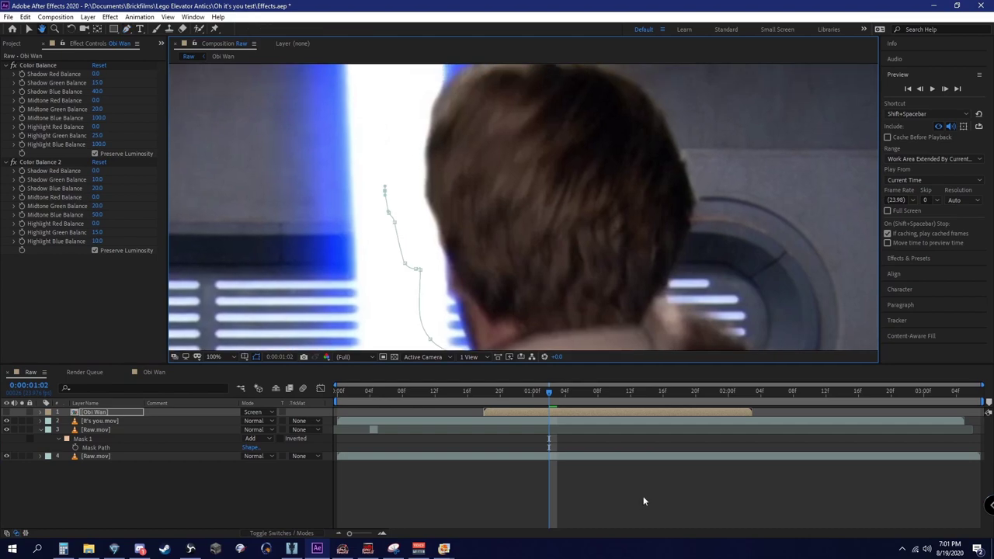
{"action": "left_click_drag", "start_coordinate": [560, 155], "coordinate": [598, 179]}
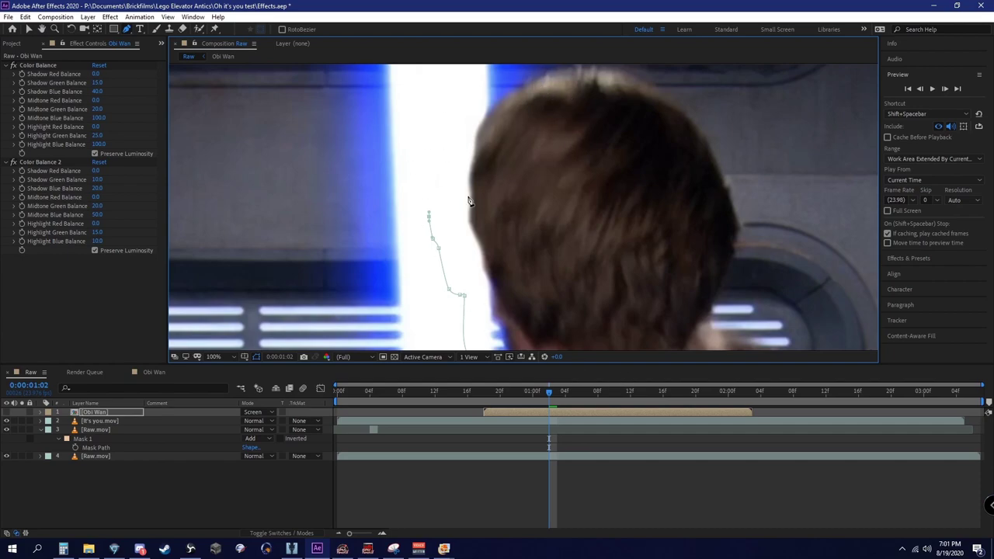
{"action": "left_click", "coordinate": [7, 420]}
{"action": "left_click", "coordinate": [7, 420]}
{"action": "left_click", "coordinate": [7, 420]}
{"action": "left_click", "coordinate": [7, 420]}
Trace the rest of the hair and figure outline, close the mask, and show the Obi Wan layer again.
{"action": "scroll", "coordinate": [486, 278], "scroll_direction": "up", "scroll_amount": 3}
{"action": "scroll", "coordinate": [497, 346], "scroll_direction": "up", "scroll_amount": 2}
{"action": "key", "text": "g"}
{"action": "left_click_drag", "start_coordinate": [438, 191], "coordinate": [426, 254]}
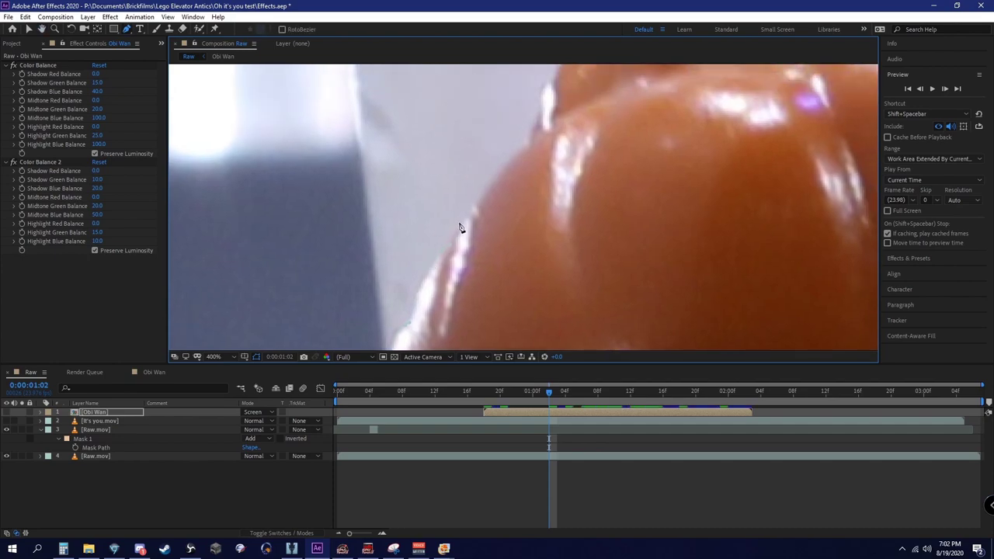
{"action": "left_click_drag", "start_coordinate": [463, 223], "coordinate": [446, 255]}
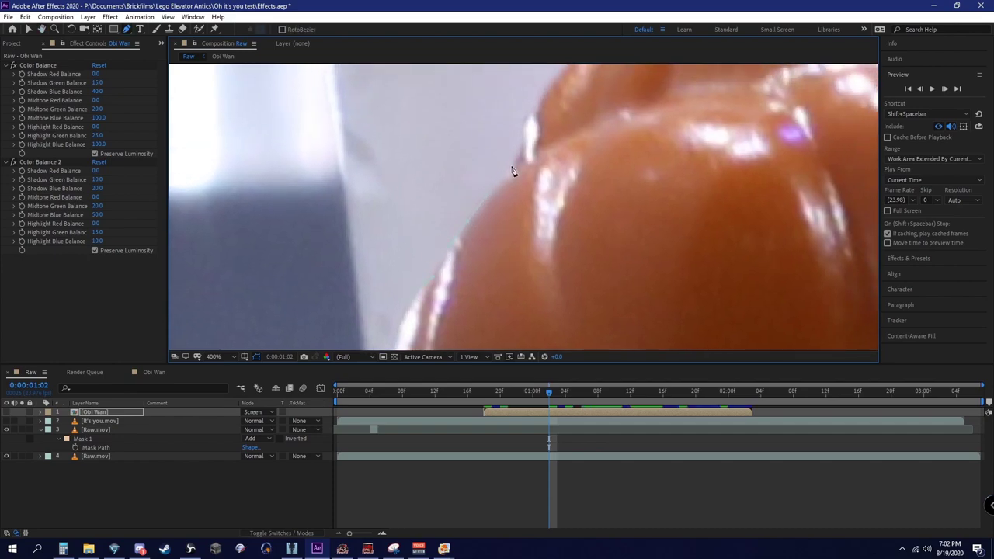
{"action": "left_click_drag", "start_coordinate": [509, 175], "coordinate": [450, 238]}
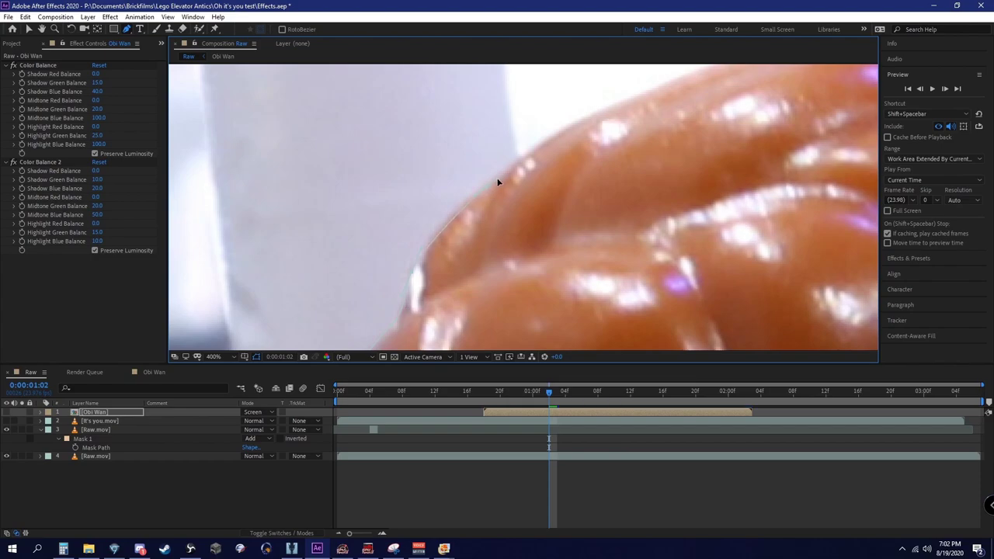
{"action": "scroll", "coordinate": [472, 194], "scroll_direction": "down", "scroll_amount": 5}
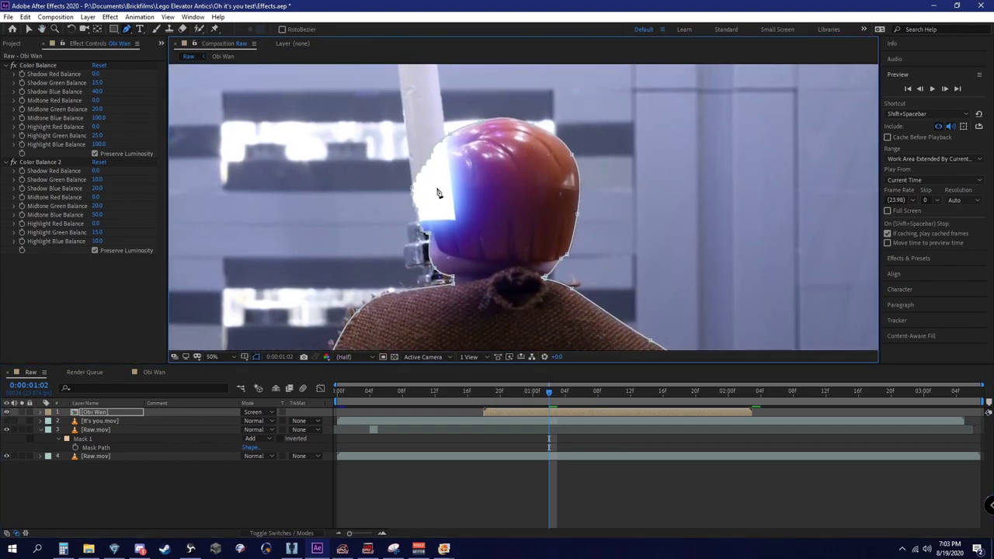
Reveal the Obi Wan layer's Mask 1, set its mode to Subtract, and deselect the layer.
{"action": "key", "text": "ctrl+v"}
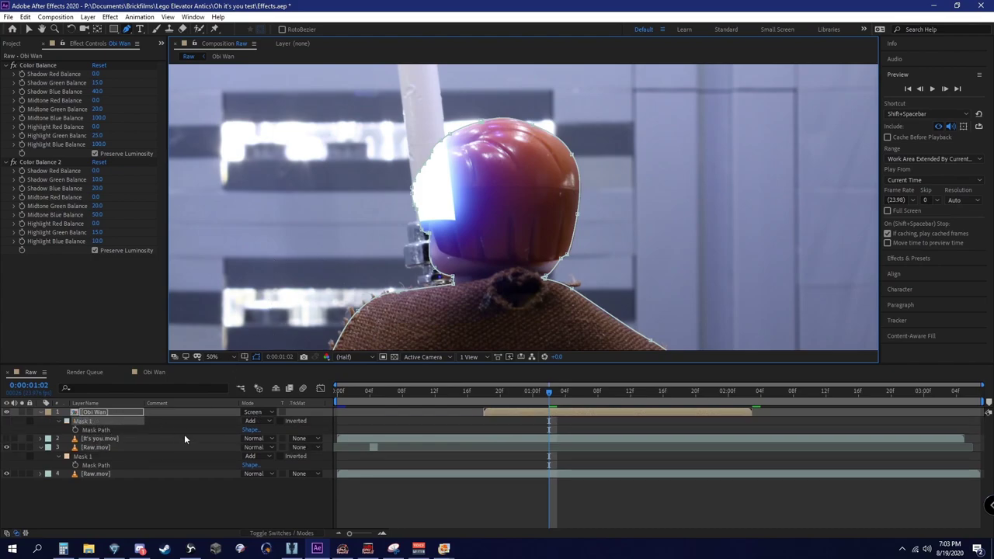
{"action": "left_click", "coordinate": [253, 421]}
{"action": "left_click", "coordinate": [268, 454]}
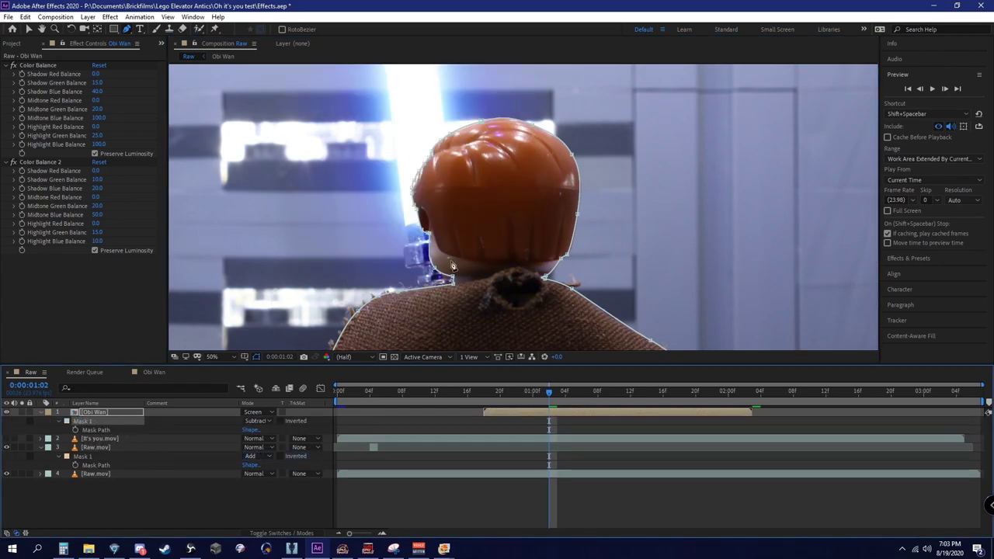
{"action": "left_click", "coordinate": [30, 29]}
{"action": "left_click", "coordinate": [140, 482]}
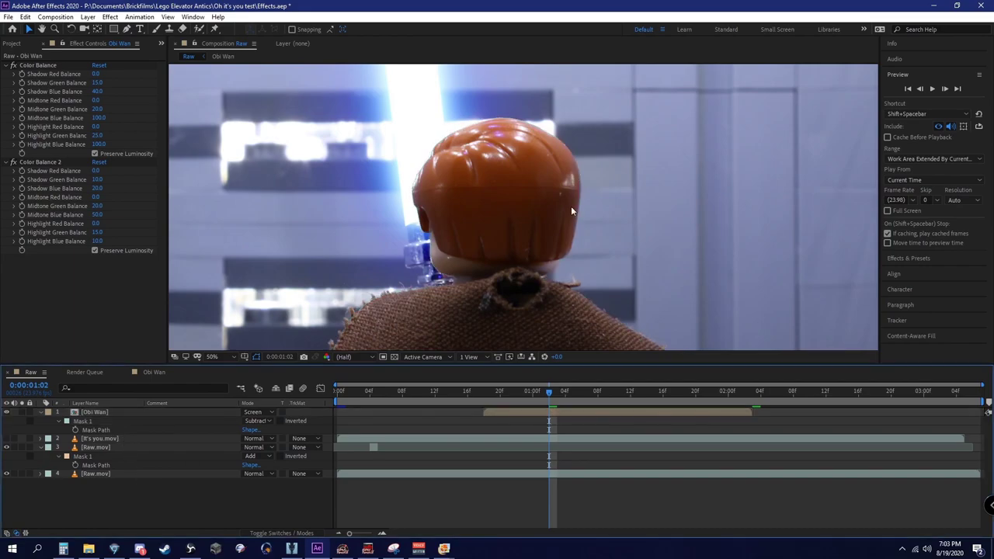
Try a Mask Expansion of 5 pixels on the Obi Wan layer's mask, and undo it.
{"action": "left_click_drag", "start_coordinate": [571, 222], "coordinate": [602, 240]}
{"action": "scroll", "coordinate": [388, 195], "scroll_direction": "up", "scroll_amount": 4}
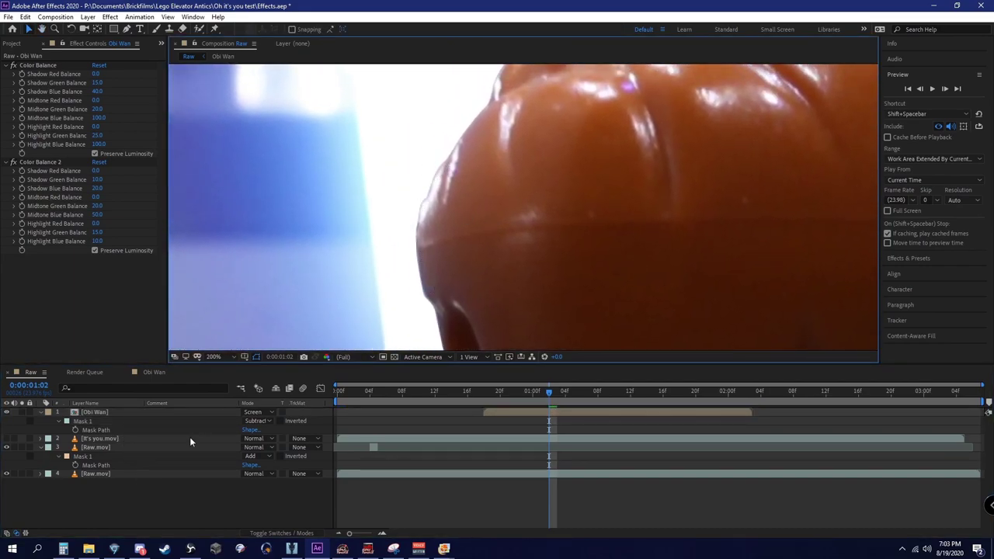
{"action": "left_click", "coordinate": [60, 421]}
{"action": "left_click", "coordinate": [60, 421]}
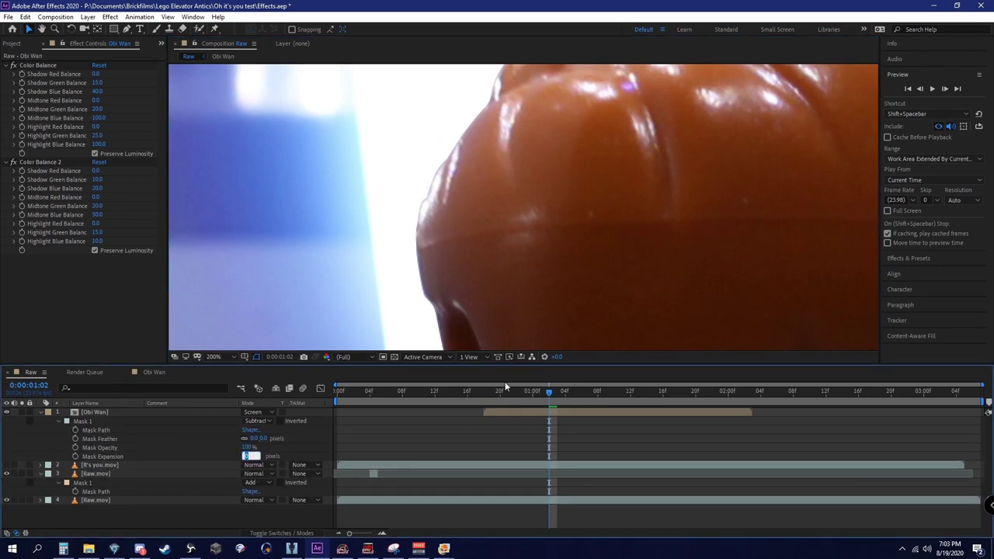
{"action": "key", "text": "Return"}
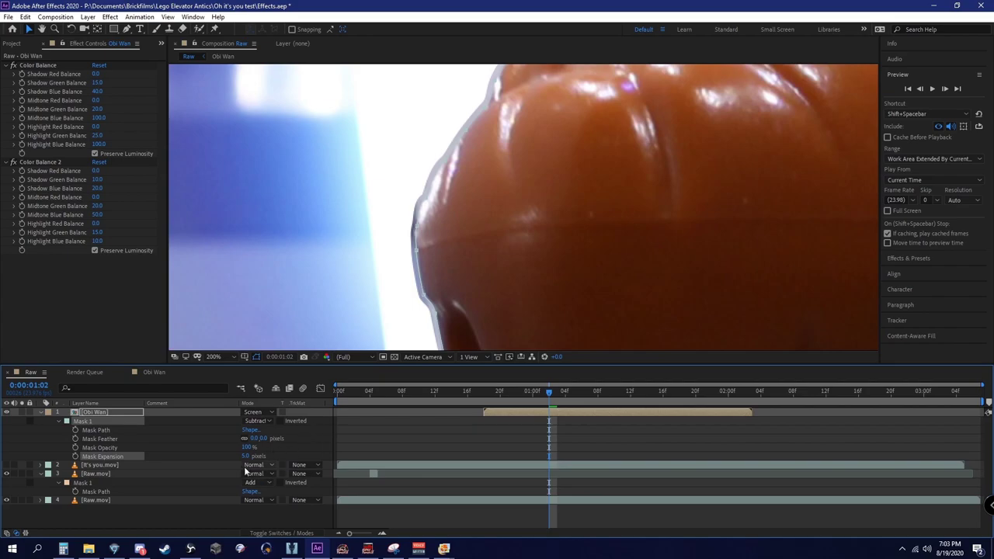
{"action": "key", "text": "ctrl+z"}
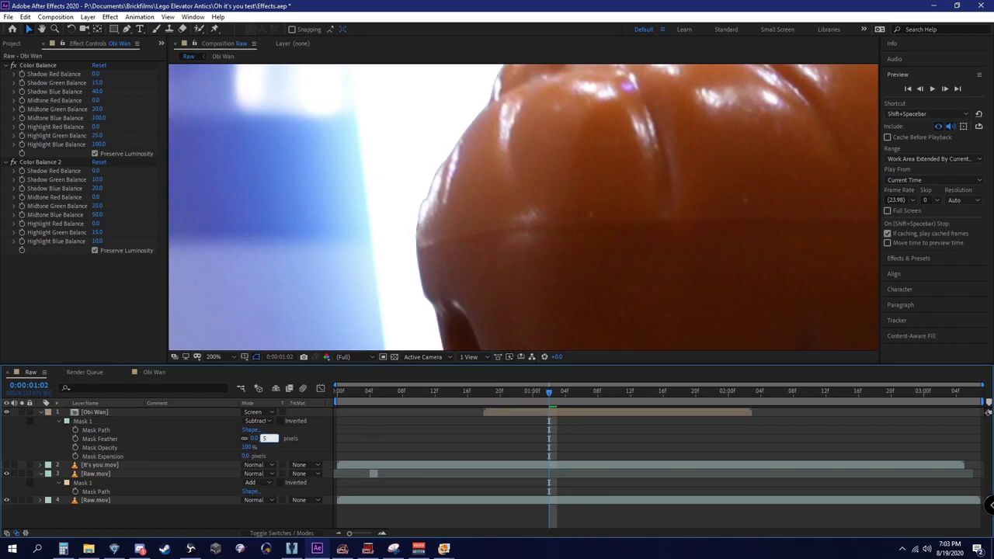
Set the Obi Wan layer's Mask Feather to 5 pixels and check the softened edge around the head.
{"action": "key", "text": "Return"}
{"action": "left_click", "coordinate": [204, 517]}
{"action": "scroll", "coordinate": [543, 223], "scroll_direction": "down", "scroll_amount": 2}
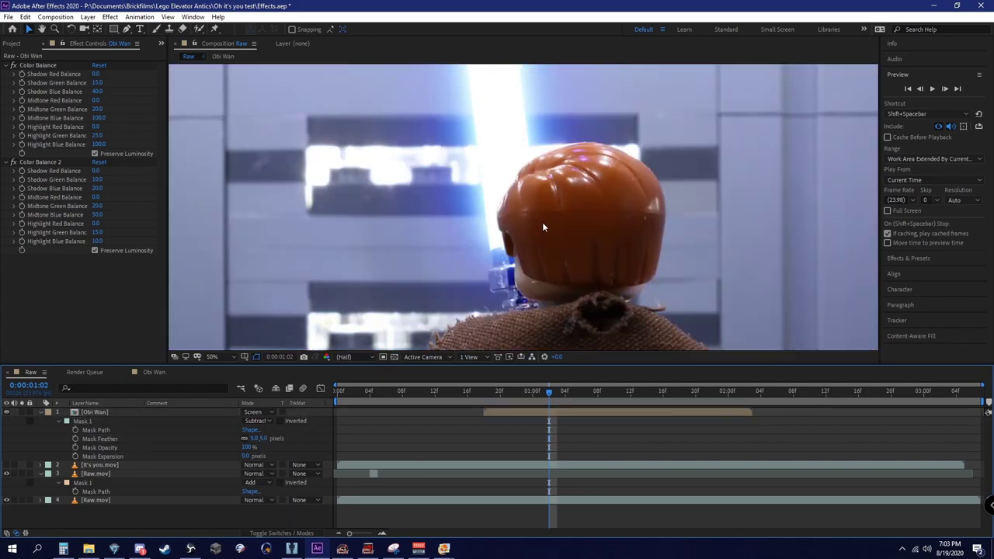
{"action": "scroll", "coordinate": [543, 229], "scroll_direction": "down", "scroll_amount": 2}
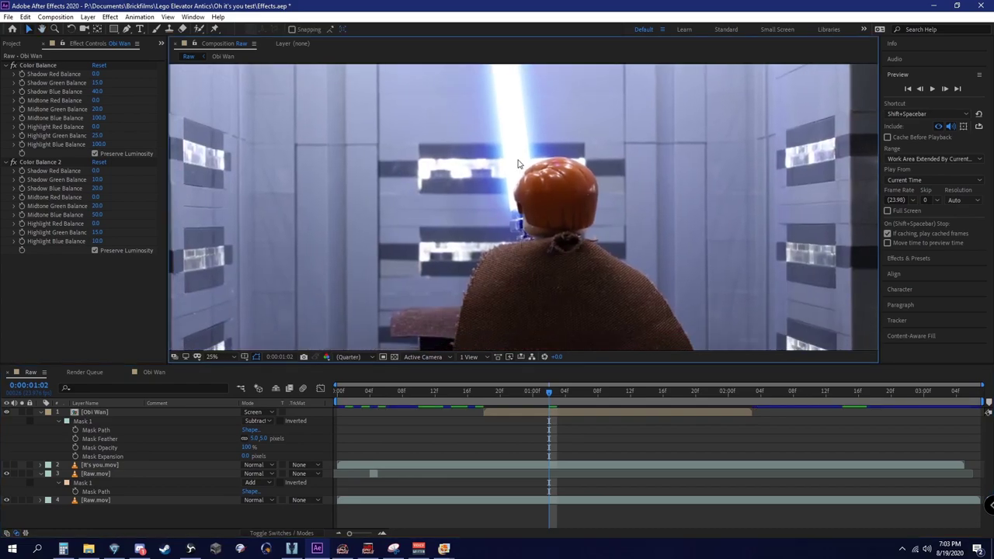
{"action": "scroll", "coordinate": [504, 217], "scroll_direction": "down", "scroll_amount": 1}
{"action": "scroll", "coordinate": [522, 264], "scroll_direction": "up", "scroll_amount": 3}
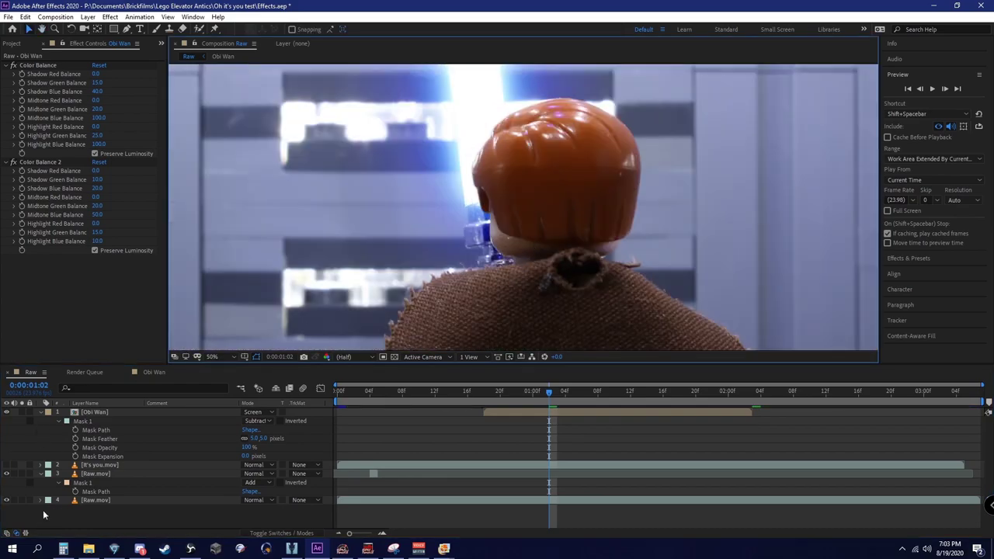
Temporarily hide the lower Raw.mov layer to inspect the masked glow on its own.
{"action": "left_click", "coordinate": [10, 500]}
{"action": "scroll", "coordinate": [512, 222], "scroll_direction": "up", "scroll_amount": 1}
{"action": "scroll", "coordinate": [526, 224], "scroll_direction": "down", "scroll_amount": 1}
{"action": "mouse_move", "coordinate": [501, 212]}
{"action": "left_mouse_down"}
{"action": "mouse_move", "coordinate": [459, 277]}
{"action": "mouse_move", "coordinate": [497, 215]}
{"action": "mouse_move", "coordinate": [516, 225]}
{"action": "left_mouse_up"}
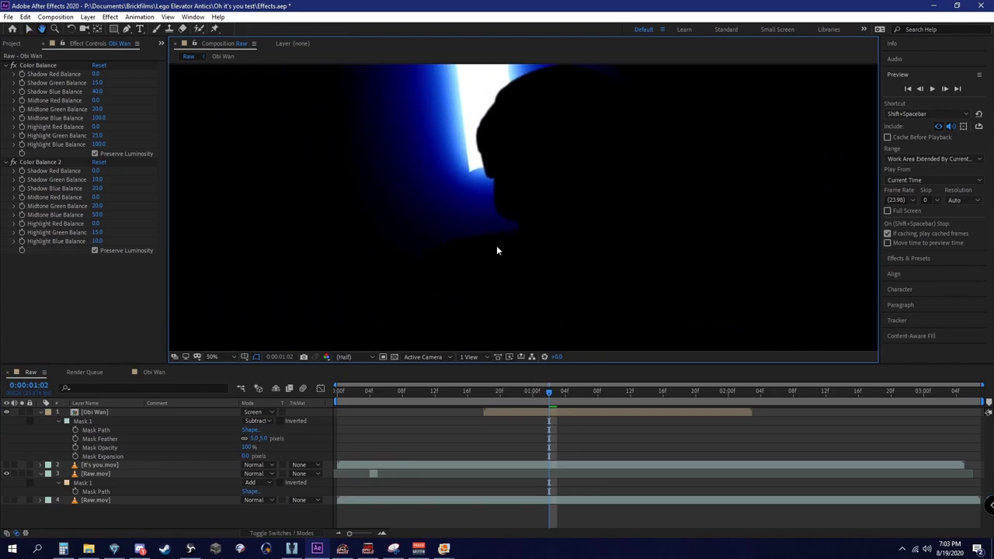
{"action": "left_click", "coordinate": [7, 500]}
{"action": "scroll", "coordinate": [528, 311], "scroll_direction": "up", "scroll_amount": 2}
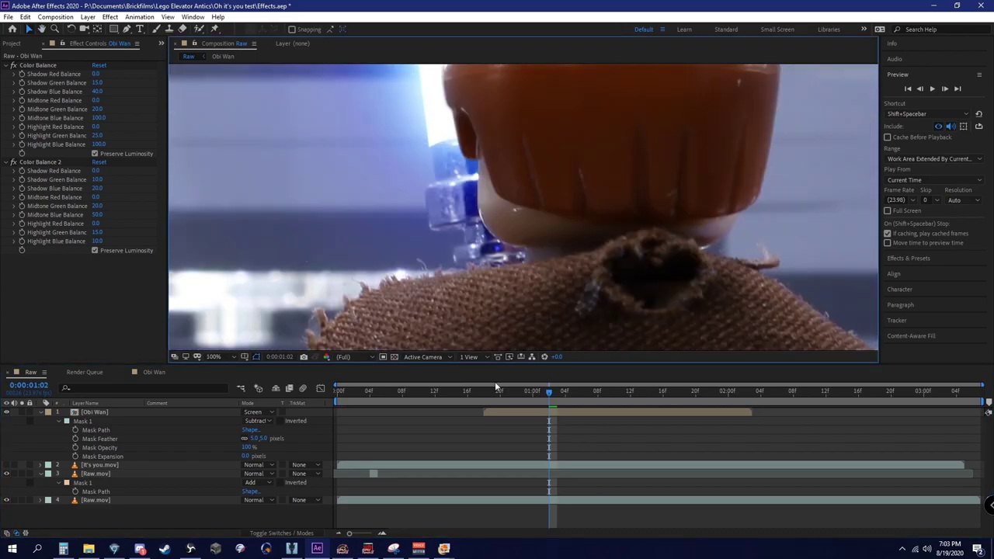
Enable Mask Path keyframing on the Obi Wan layer at 0:00:01:02 and go back one frame to 0:00:01:01.
{"action": "left_click", "coordinate": [75, 431]}
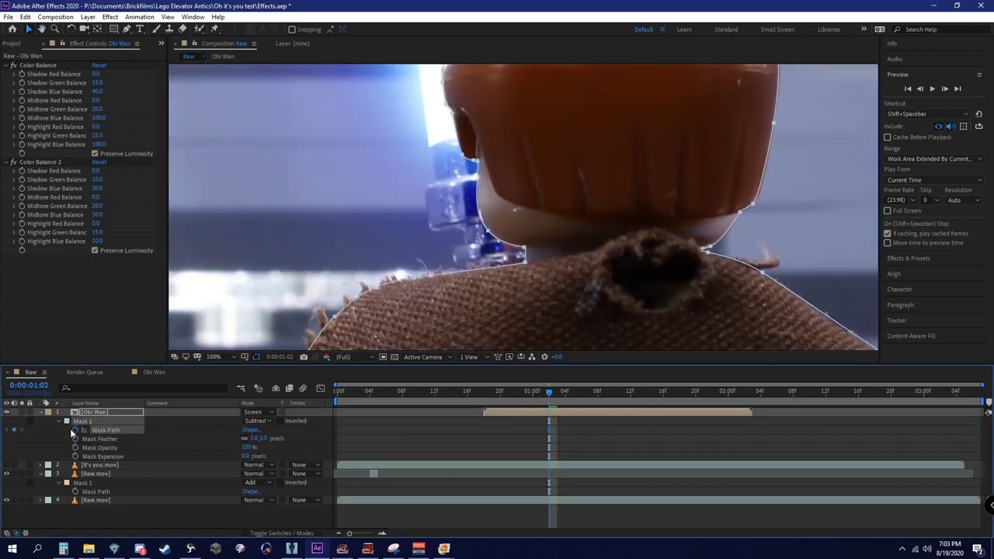
{"action": "scroll", "coordinate": [488, 238], "scroll_direction": "up", "scroll_amount": 3}
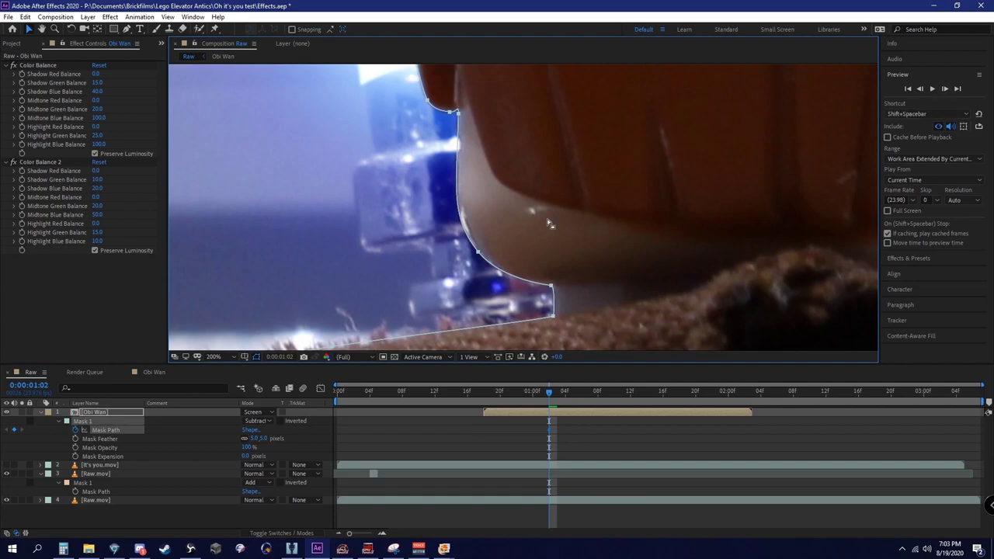
{"action": "left_click", "coordinate": [920, 89]}
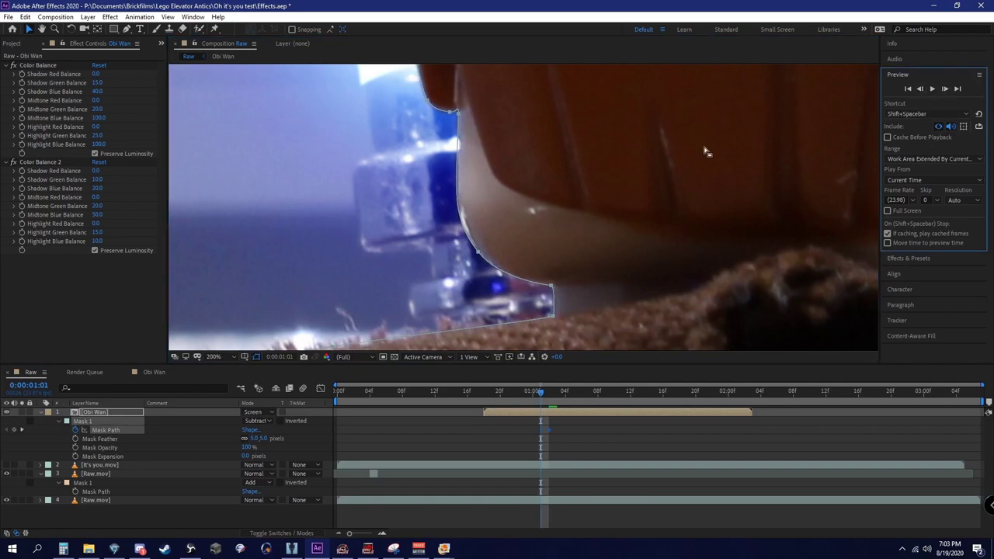
{"action": "scroll", "coordinate": [520, 269], "scroll_direction": "up", "scroll_amount": 2}
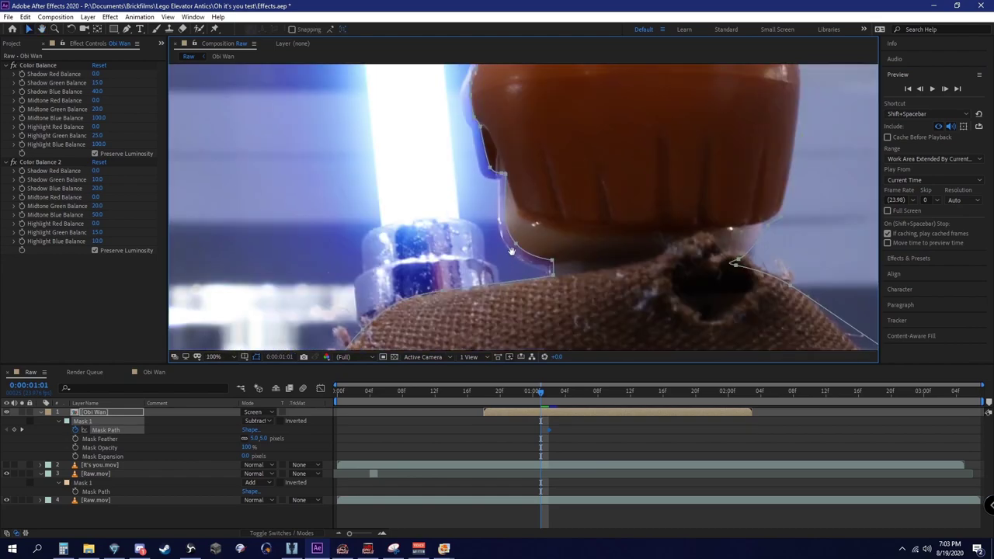
Hide the Obi Wan layer's glow and reshape its mask path at 0:00:01:01 along the minifigure's neck and shoulder.
{"action": "left_click_drag", "start_coordinate": [577, 290], "coordinate": [560, 237]}
{"action": "left_click", "coordinate": [8, 413]}
{"action": "left_click", "coordinate": [583, 261]}
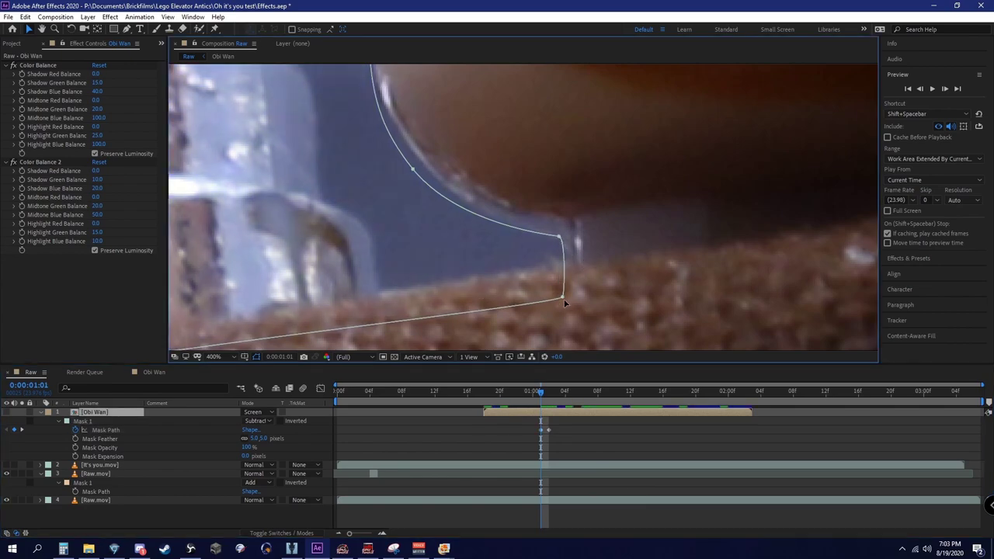
{"action": "left_click_drag", "start_coordinate": [564, 302], "coordinate": [566, 265]}
{"action": "left_click_drag", "start_coordinate": [369, 336], "coordinate": [540, 224]}
{"action": "left_click_drag", "start_coordinate": [304, 255], "coordinate": [298, 226]}
{"action": "scroll", "coordinate": [298, 224], "scroll_direction": "down", "scroll_amount": 1}
{"action": "left_click_drag", "start_coordinate": [274, 293], "coordinate": [444, 233]}
{"action": "scroll", "coordinate": [444, 232], "scroll_direction": "up", "scroll_amount": 1}
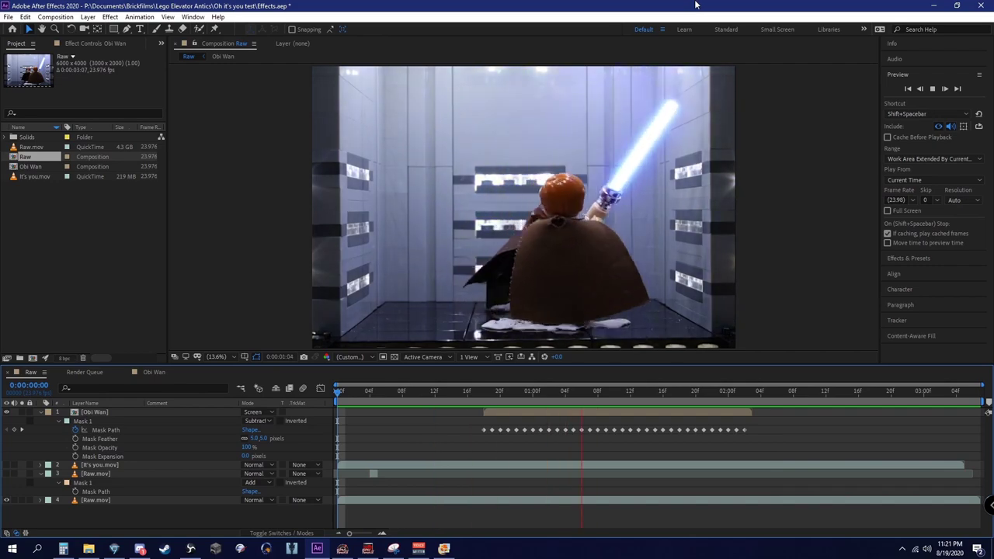
Play back and scrub through the Raw composition to review the finished frame-by-frame mask.
{"action": "key", "text": "space"}
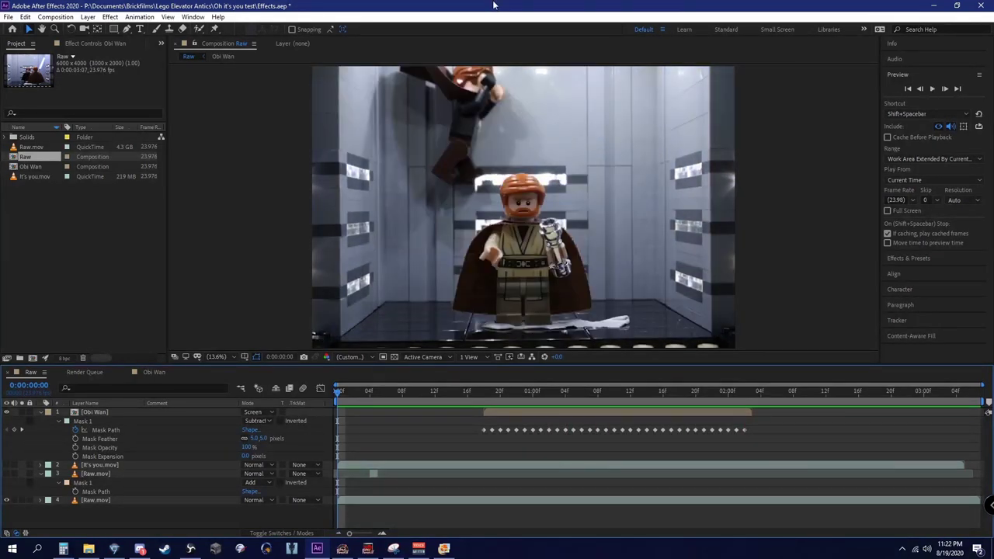
{"action": "left_click_drag", "start_coordinate": [555, 395], "coordinate": [438, 399]}
{"action": "key", "text": "space"}
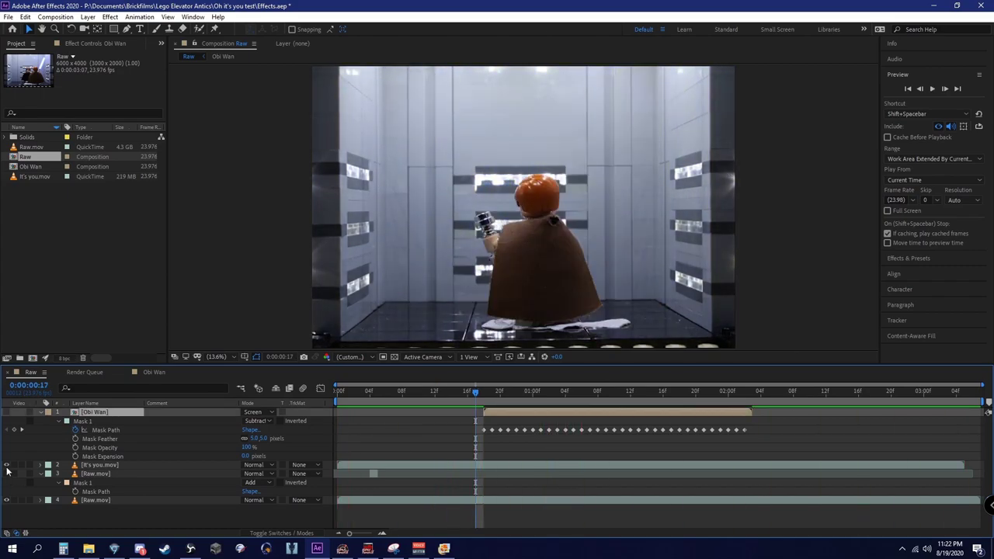
Move the It's you.mov reference layer to the top of the stack and review its saber ignition up to 0:00:00:17, leaving it hidden.
{"action": "left_click_drag", "start_coordinate": [91, 465], "coordinate": [106, 410]}
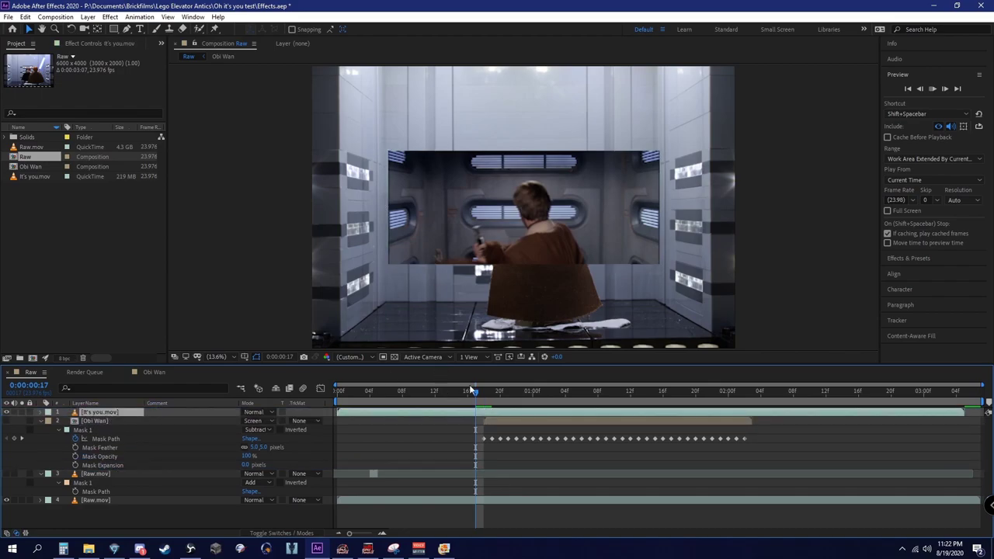
{"action": "key", "text": "space"}
{"action": "left_click_drag", "start_coordinate": [475, 393], "coordinate": [457, 405]}
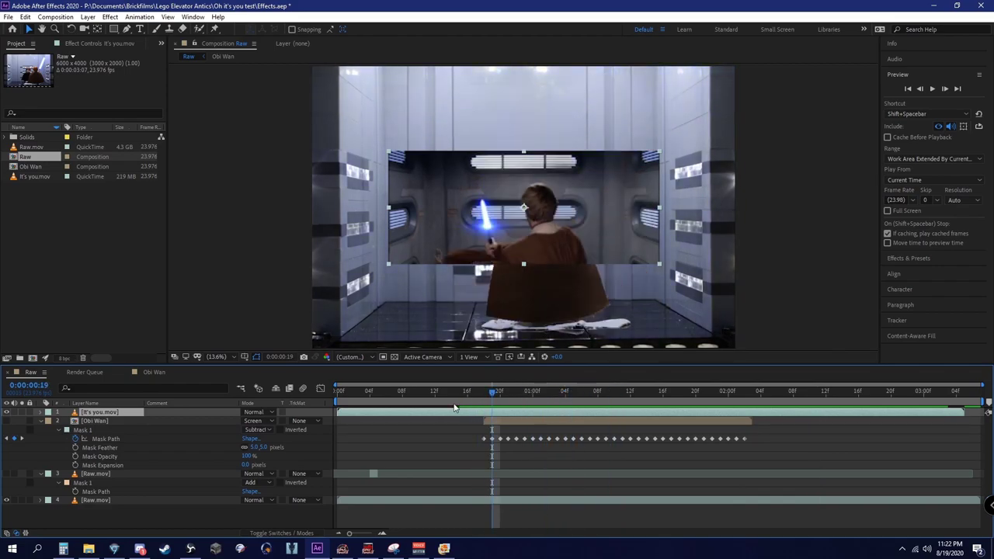
{"action": "left_click", "coordinate": [435, 409]}
{"action": "key", "text": "space"}
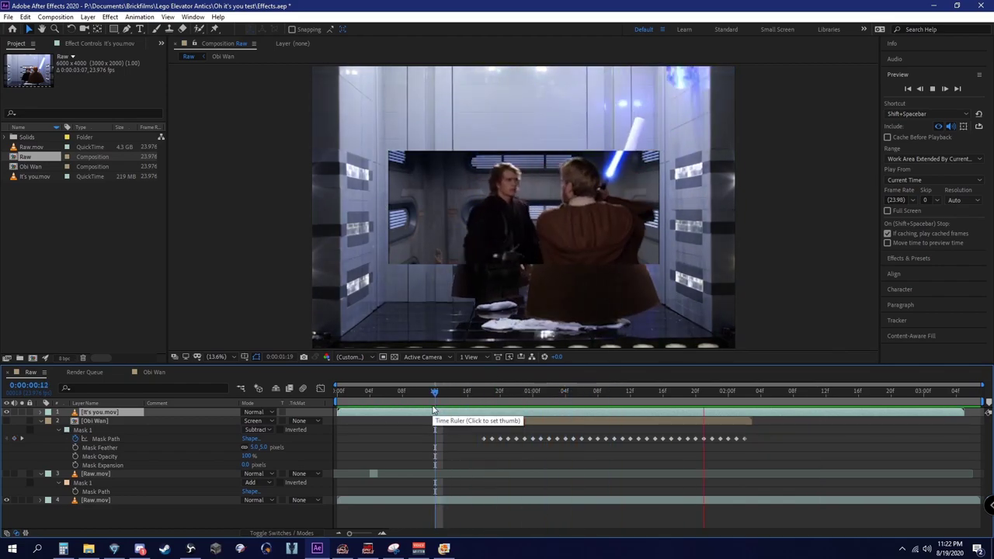
{"action": "left_click_drag", "start_coordinate": [434, 407], "coordinate": [476, 394]}
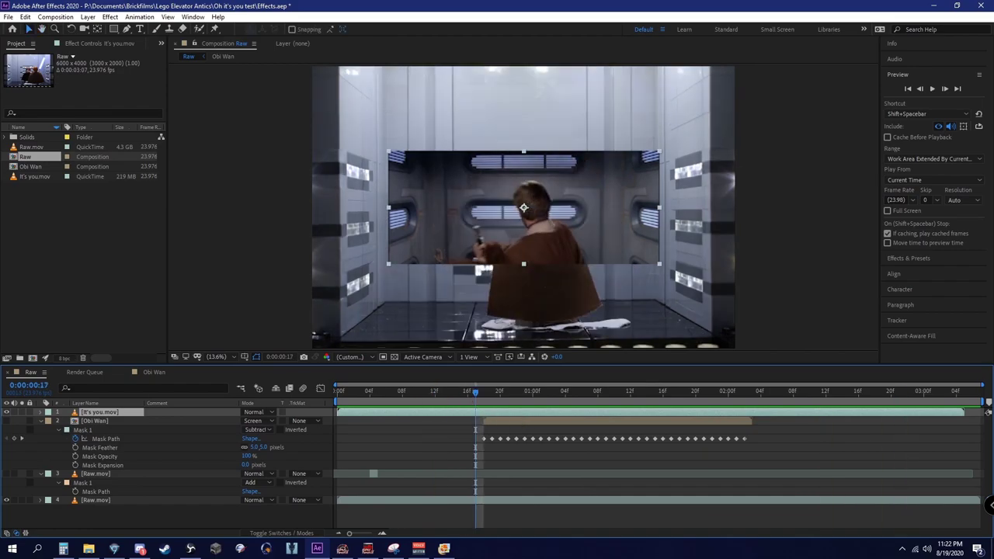
{"action": "left_click", "coordinate": [7, 412]}
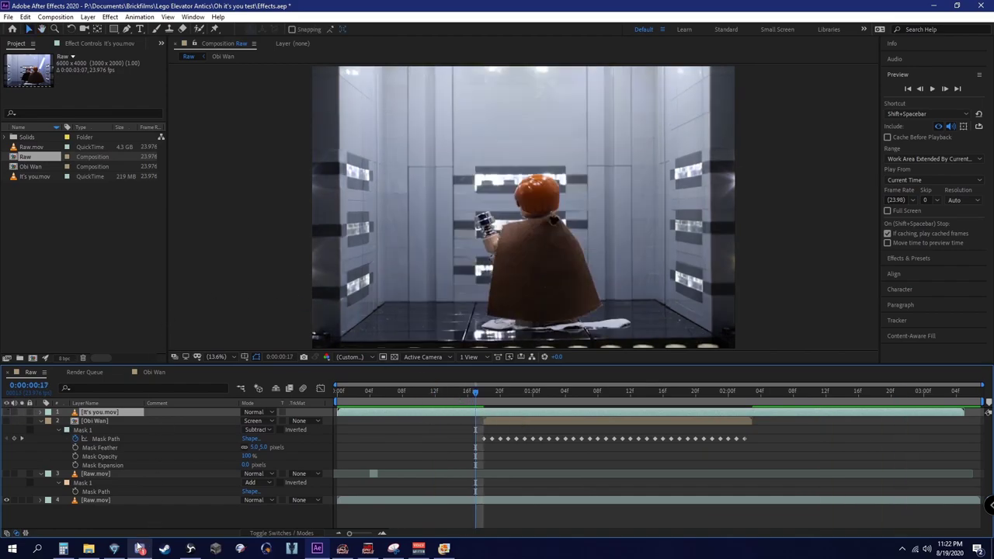
Switch to File Explorer and open the lightsaber_fx folder in Documents.
{"action": "left_click", "coordinate": [88, 549]}
{"action": "key", "text": "alt+Up"}
{"action": "key", "text": "alt+Up"}
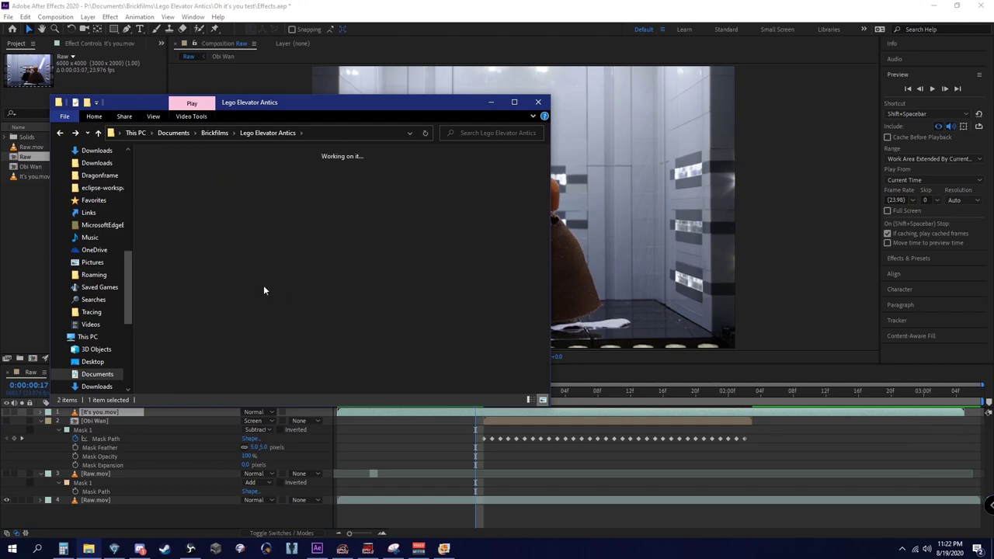
{"action": "key", "text": "alt+Up"}
{"action": "scroll", "coordinate": [381, 260], "scroll_direction": "down", "scroll_amount": 8}
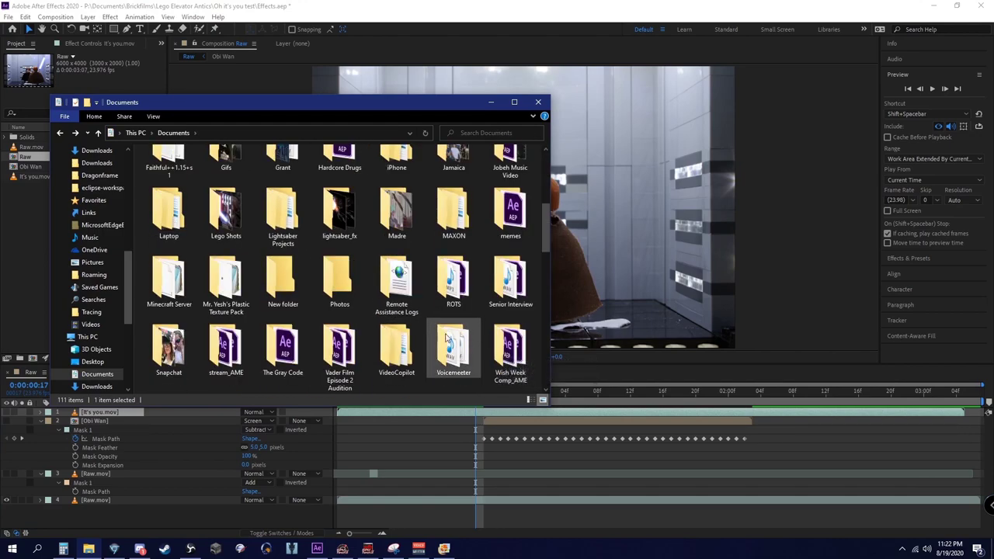
{"action": "double_click", "coordinate": [340, 211]}
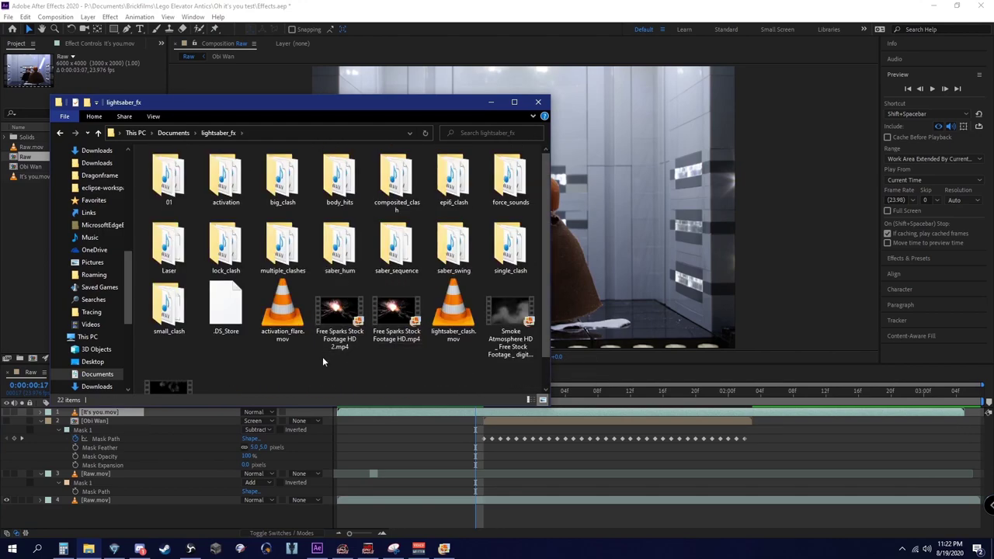
Import lightsaber_clash.mov from the lightsaber_fx folder into the After Effects project.
{"action": "scroll", "coordinate": [323, 361], "scroll_direction": "down", "scroll_amount": 1}
{"action": "left_click", "coordinate": [282, 305]}
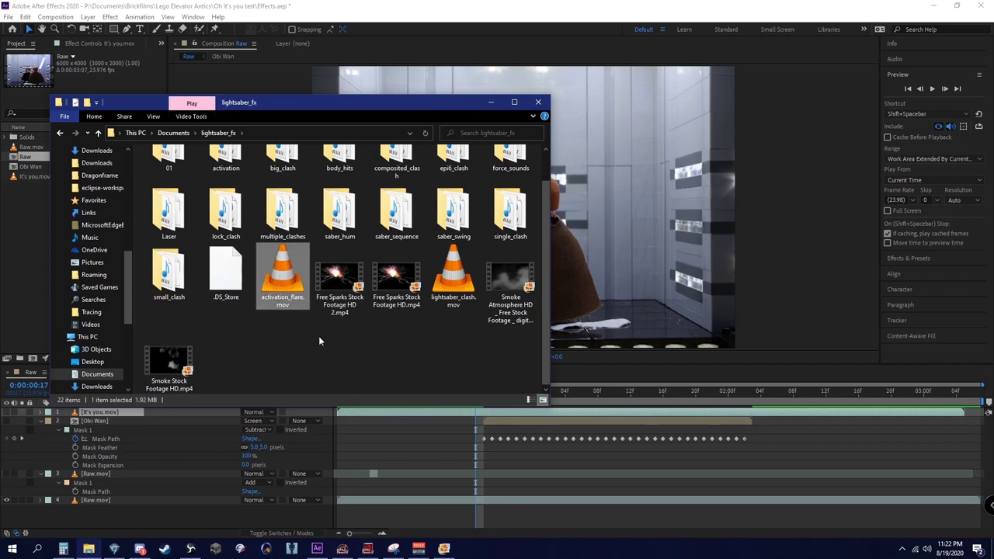
{"action": "left_click_drag", "start_coordinate": [453, 278], "coordinate": [23, 221]}
{"action": "left_click", "coordinate": [470, 4]}
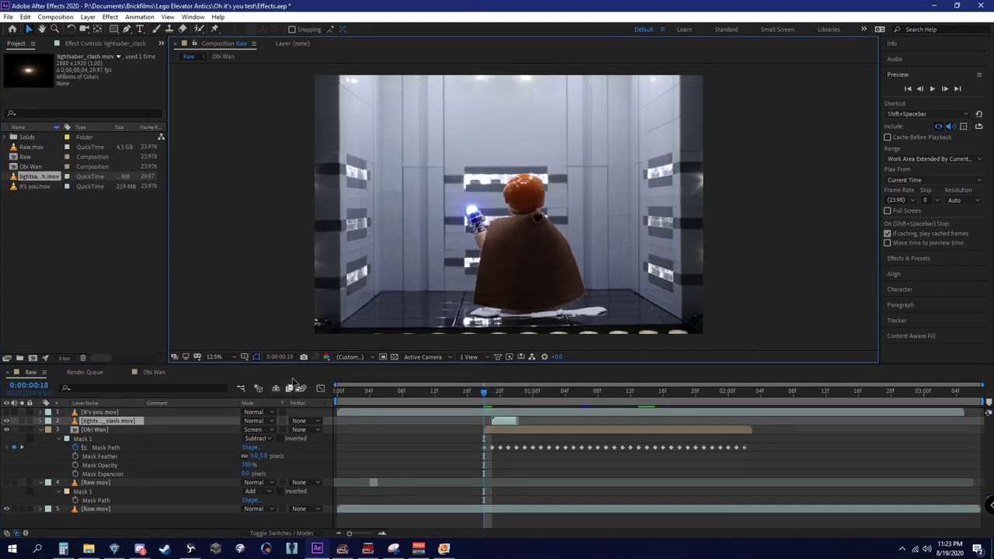
Fit the composition in the viewer and shift the lightsaber_clash.mov layer to start at 0:00:00:18.
{"action": "left_click", "coordinate": [216, 356]}
{"action": "left_click", "coordinate": [247, 185]}
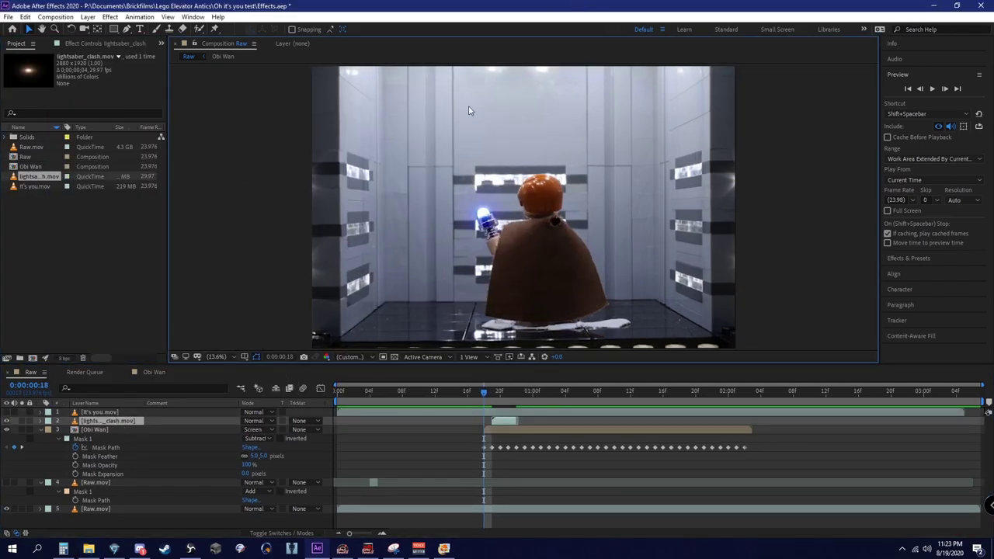
{"action": "left_click_drag", "start_coordinate": [508, 424], "coordinate": [501, 425]}
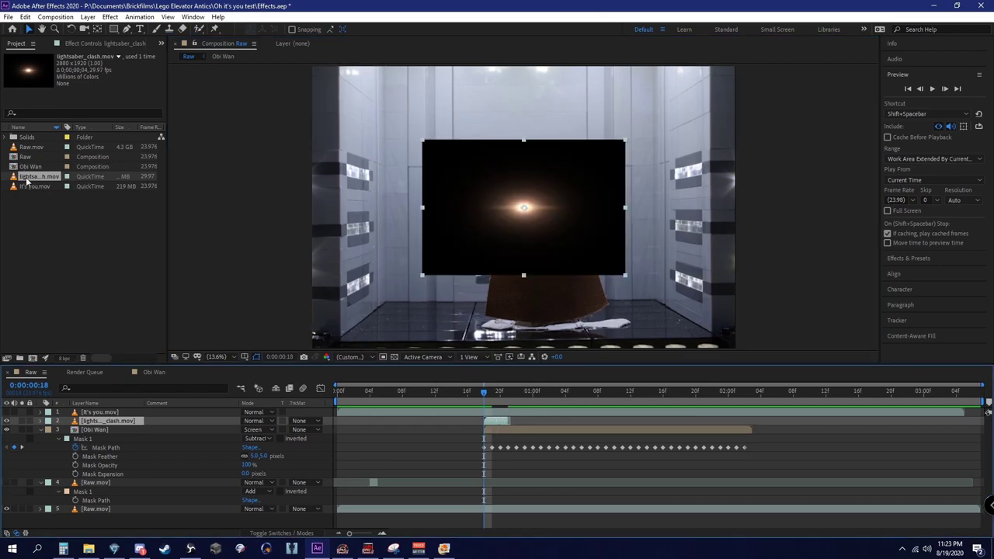
Collapse the Obi Wan layer's mask properties and set the lightsaber_clash.mov layer's blending mode to Screen.
{"action": "left_click", "coordinate": [89, 430]}
{"action": "left_click", "coordinate": [48, 432]}
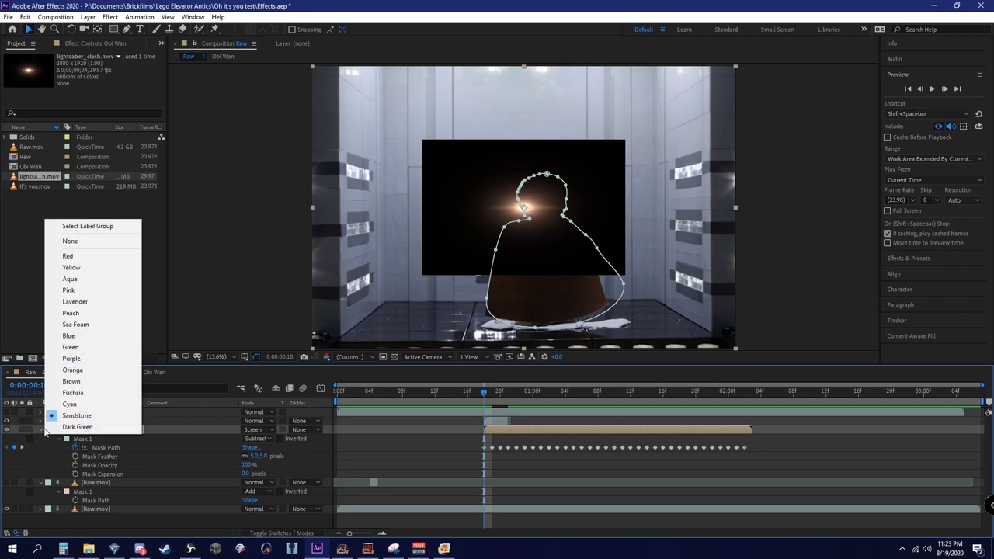
{"action": "left_click", "coordinate": [43, 431]}
{"action": "left_click", "coordinate": [124, 421]}
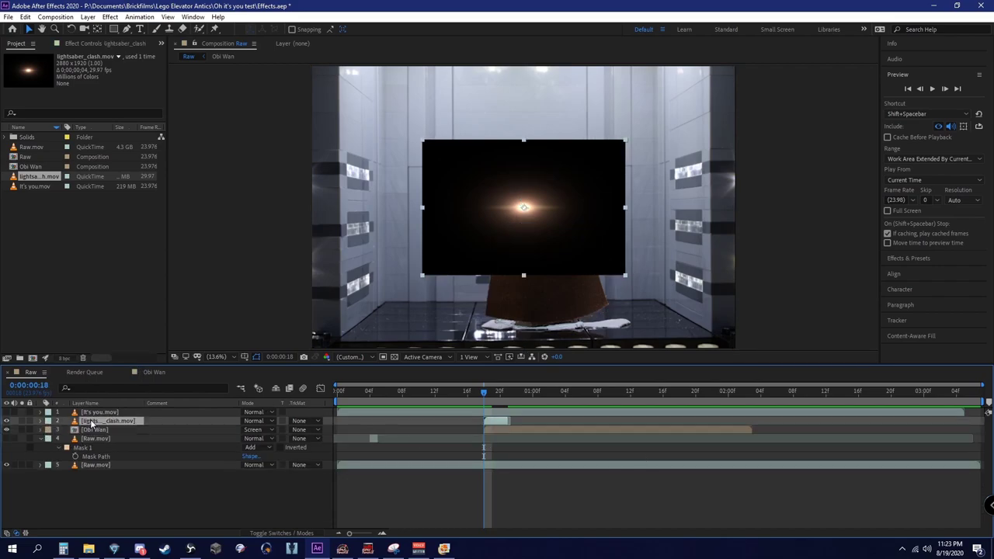
{"action": "left_click", "coordinate": [259, 421]}
{"action": "left_click", "coordinate": [292, 217]}
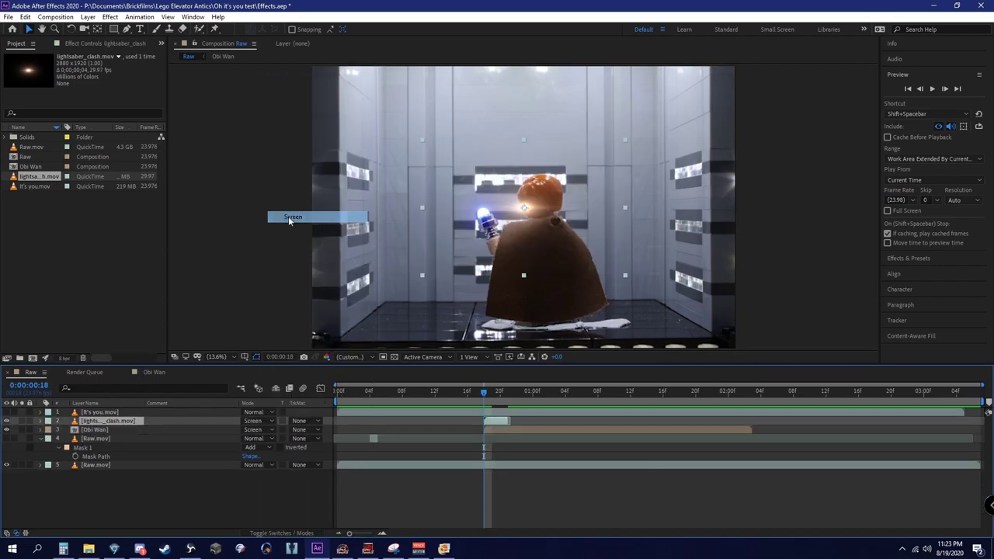
Switch the lightsaber_clash.mov layer's blending mode to Add and move the flare onto the tip of the saber hilt.
{"action": "scroll", "coordinate": [555, 231], "scroll_direction": "up", "scroll_amount": 4}
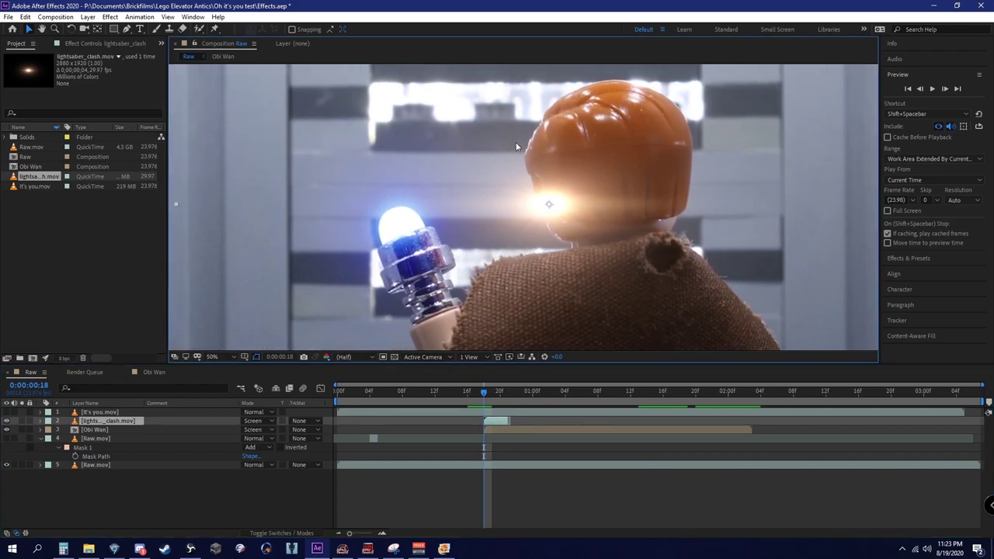
{"action": "left_click", "coordinate": [254, 425]}
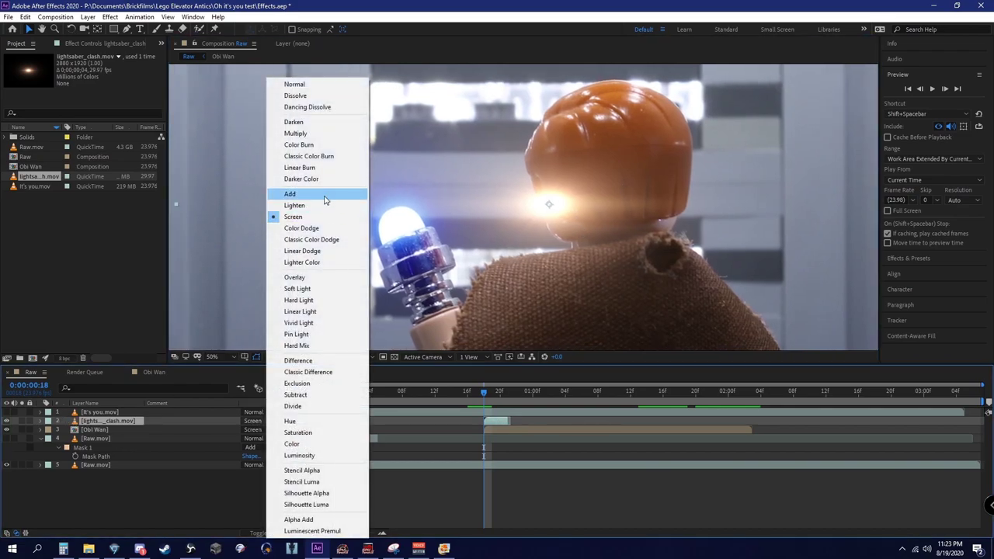
{"action": "left_click", "coordinate": [326, 193]}
{"action": "left_click_drag", "start_coordinate": [553, 212], "coordinate": [443, 233]}
{"action": "left_click_drag", "start_coordinate": [574, 231], "coordinate": [430, 229]}
{"action": "scroll", "coordinate": [462, 210], "scroll_direction": "up", "scroll_amount": 2}
{"action": "scroll", "coordinate": [448, 193], "scroll_direction": "down", "scroll_amount": 2}
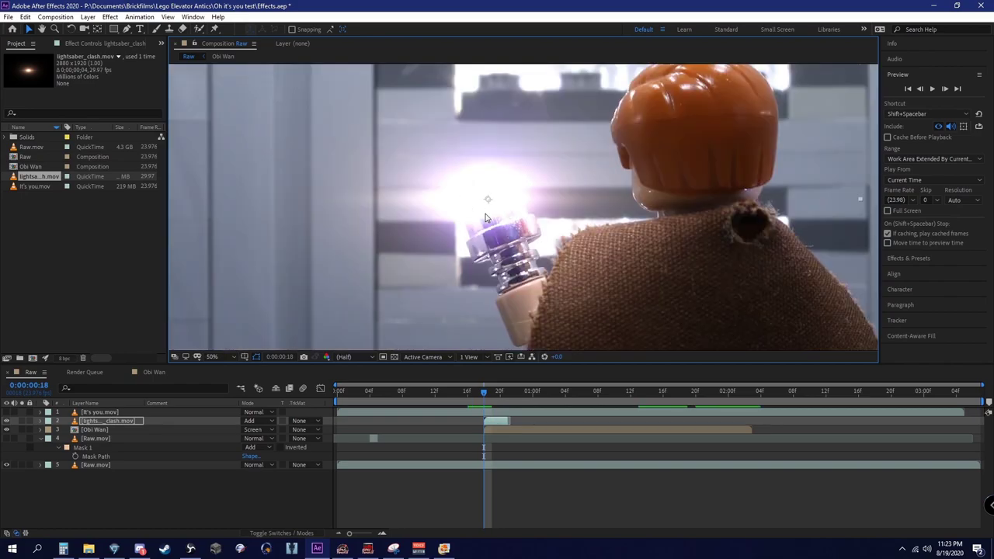
Rotate the clash flare to about -14.8° to match the hilt's tilt and fine-tune its position to about 2425, 2072.
{"action": "left_click", "coordinate": [72, 28]}
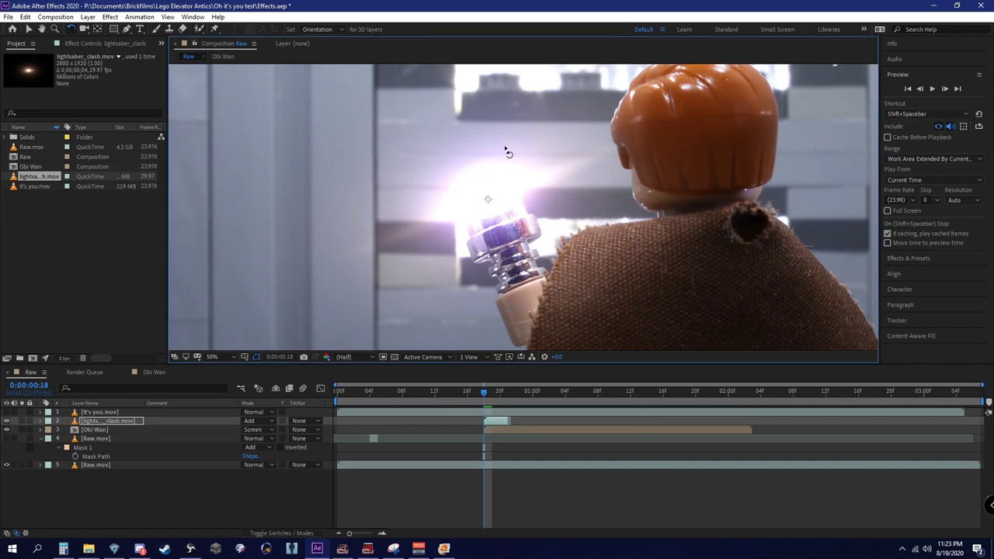
{"action": "key", "text": "v"}
{"action": "scroll", "coordinate": [511, 164], "scroll_direction": "down", "scroll_amount": 4}
{"action": "left_click_drag", "start_coordinate": [499, 145], "coordinate": [492, 130]}
{"action": "scroll", "coordinate": [560, 195], "scroll_direction": "up", "scroll_amount": 4}
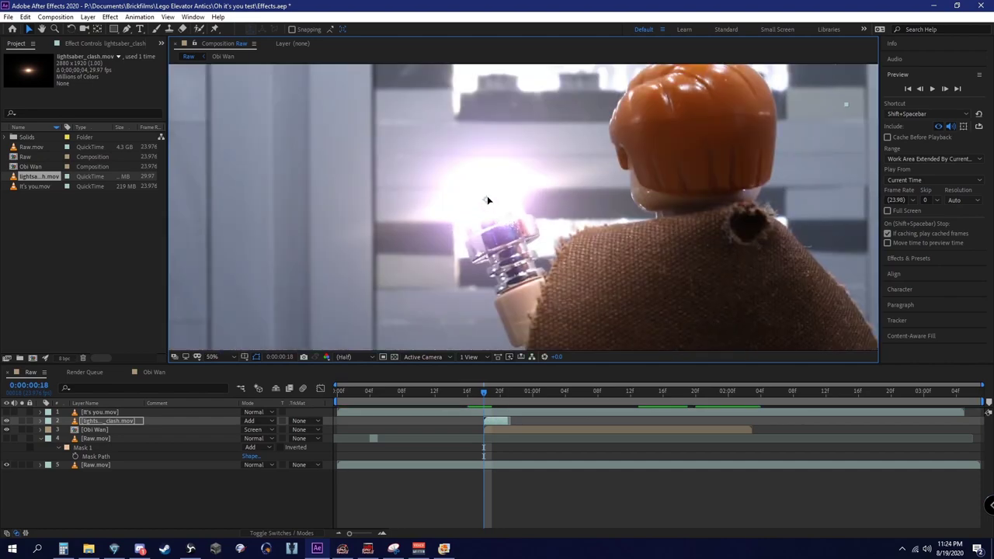
{"action": "scroll", "coordinate": [488, 202], "scroll_direction": "down", "scroll_amount": 2}
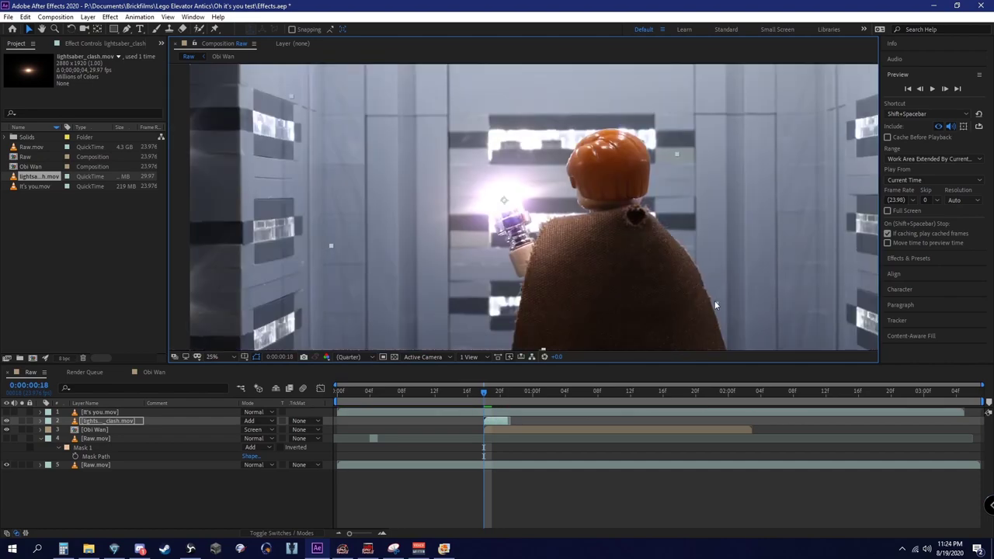
{"action": "scroll", "coordinate": [524, 207], "scroll_direction": "up", "scroll_amount": 2}
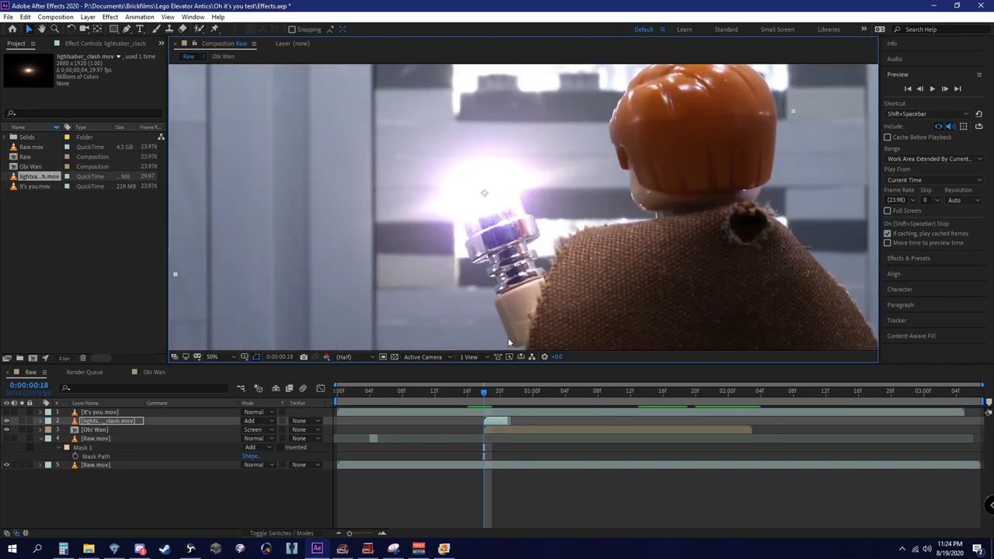
Enable Position and Rotation keyframing on the lightsaber_clash.mov layer at 0:00:00:18.
{"action": "mouse_move", "coordinate": [485, 394]}
{"action": "left_mouse_down"}
{"action": "mouse_move", "coordinate": [499, 393]}
{"action": "mouse_move", "coordinate": [483, 391]}
{"action": "left_mouse_up"}
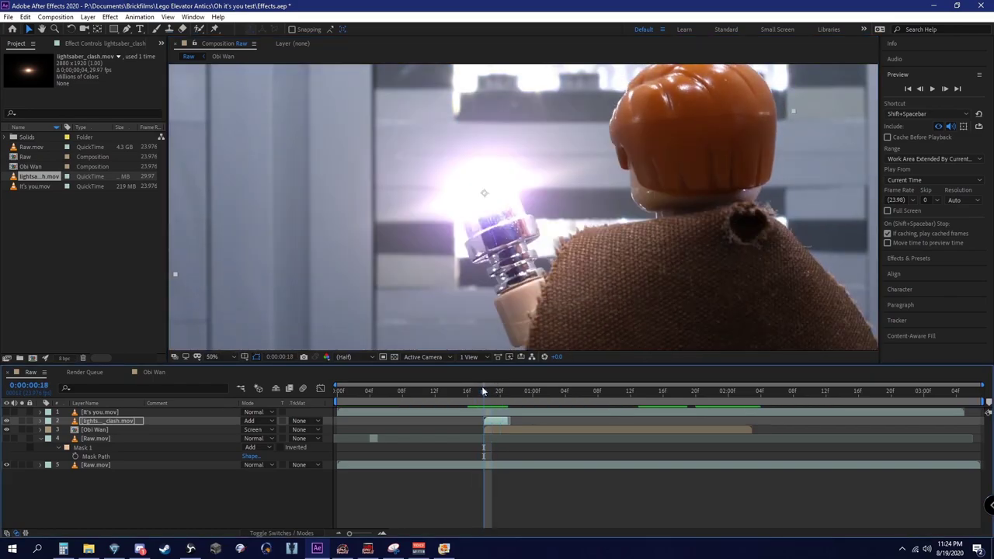
{"action": "key", "text": "p"}
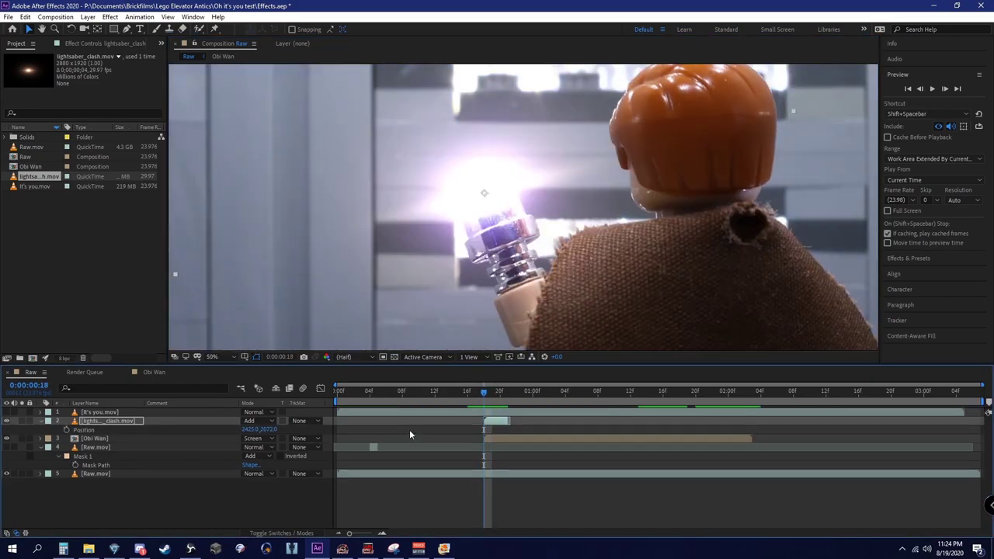
{"action": "left_click", "coordinate": [66, 432]}
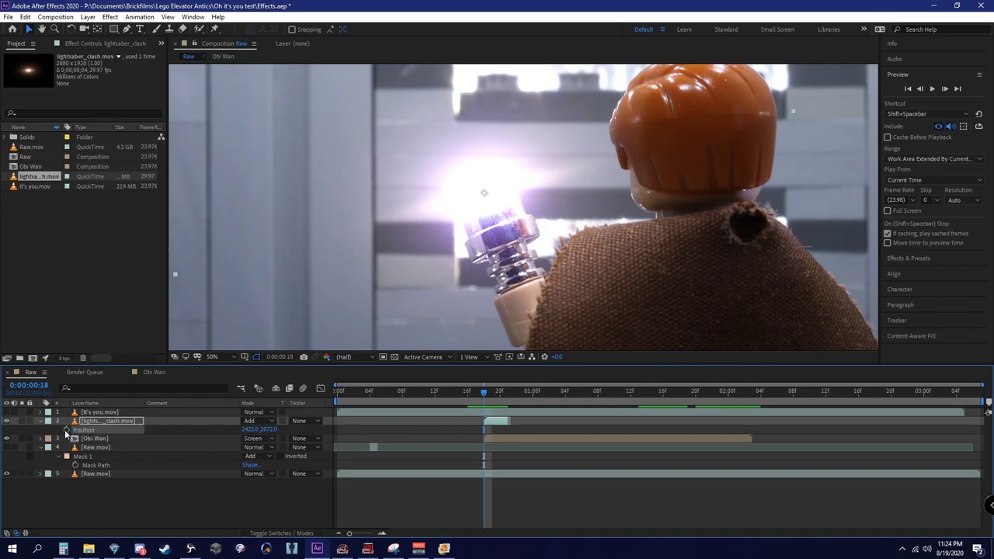
{"action": "left_click", "coordinate": [67, 430]}
{"action": "scroll", "coordinate": [543, 190], "scroll_direction": "up", "scroll_amount": 2}
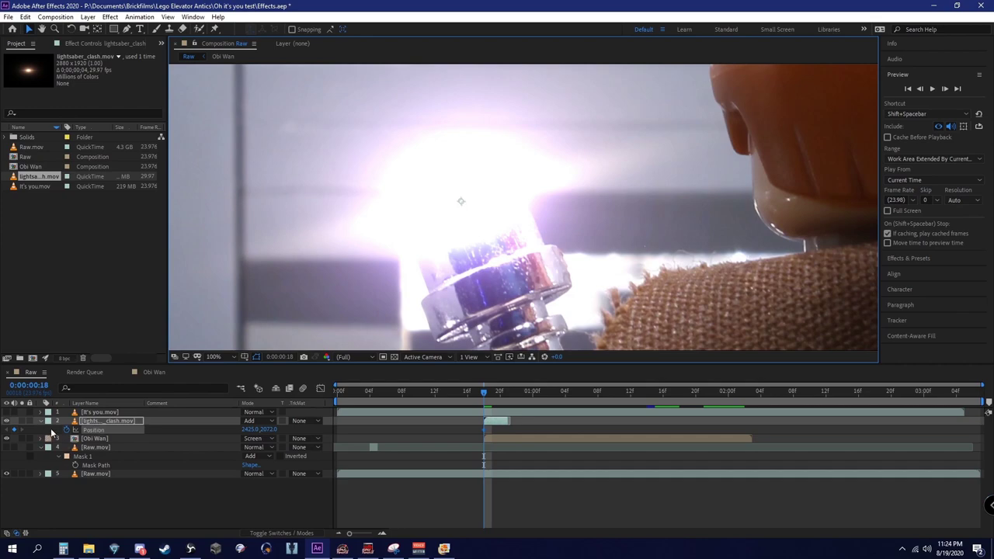
{"action": "key", "text": "r"}
{"action": "left_click", "coordinate": [66, 431]}
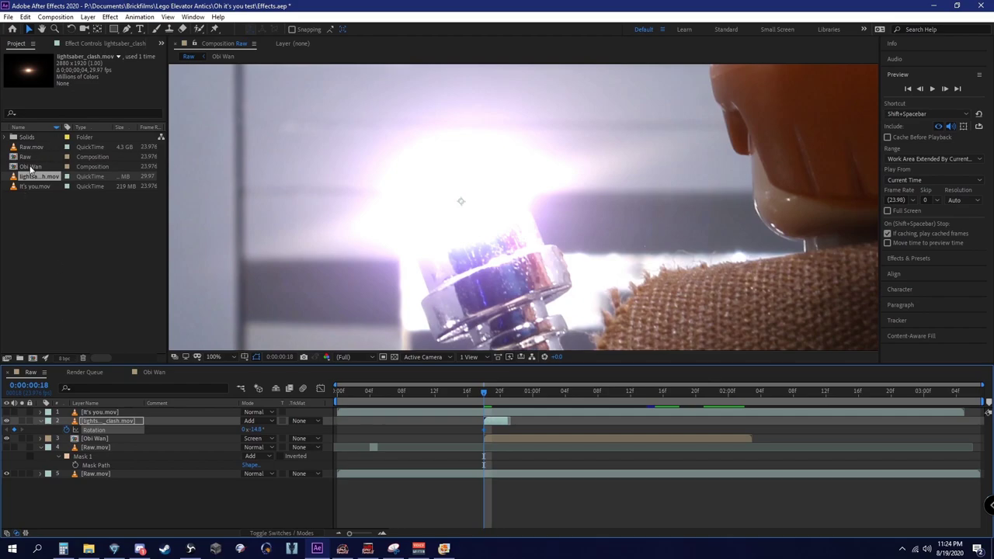
Conform lightsaber_clash.mov to 23.976 frames per second and extend its layer to the full clip length.
{"action": "right_click", "coordinate": [31, 181]}
{"action": "left_click", "coordinate": [85, 262]}
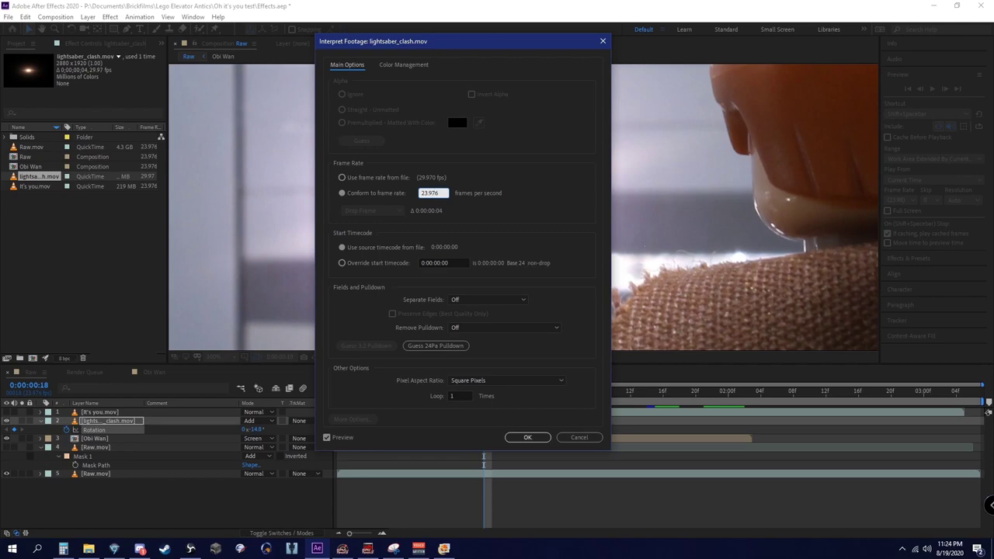
{"action": "key", "text": "Return"}
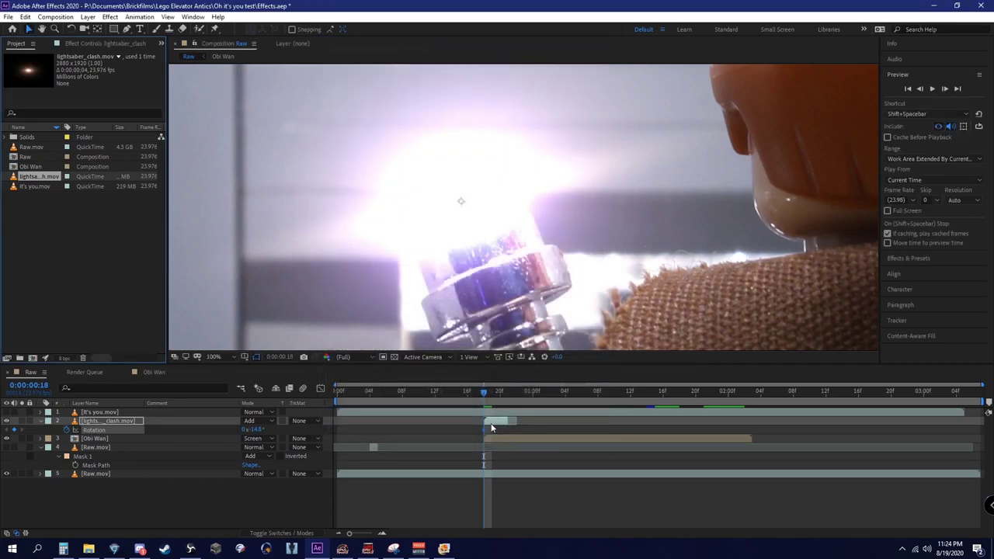
{"action": "left_click", "coordinate": [489, 423]}
At 0:00:00:19, move the clash flare onto the hilt's tip and rotate it to about -14.1°.
{"action": "scroll", "coordinate": [517, 201], "scroll_direction": "down", "scroll_amount": 1}
{"action": "scroll", "coordinate": [519, 212], "scroll_direction": "up", "scroll_amount": 1}
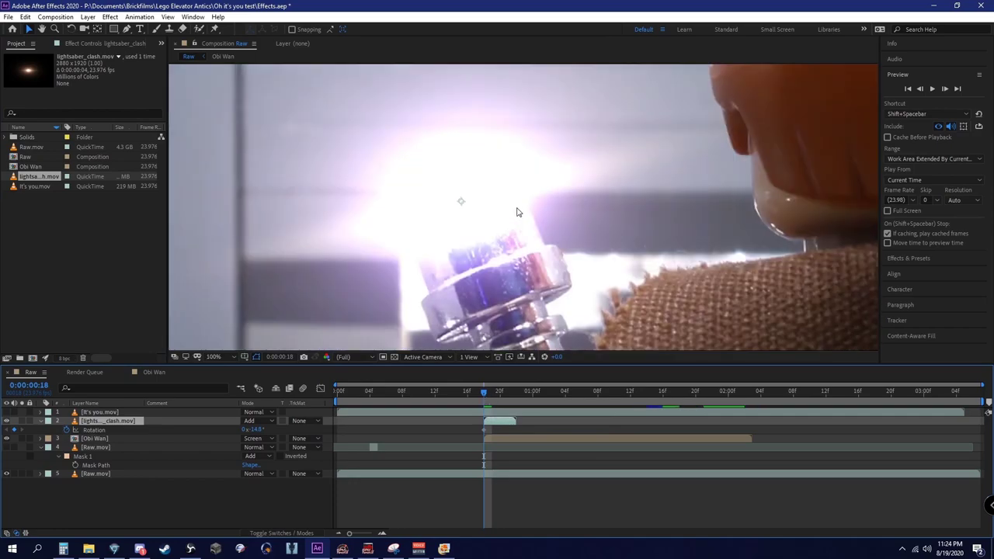
{"action": "left_click", "coordinate": [945, 89]}
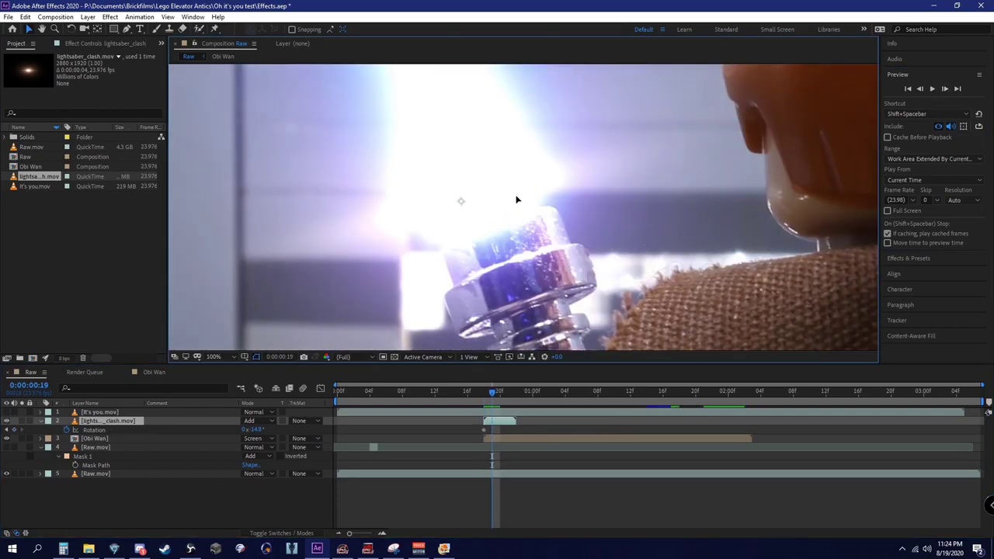
{"action": "left_click_drag", "start_coordinate": [521, 181], "coordinate": [515, 233]}
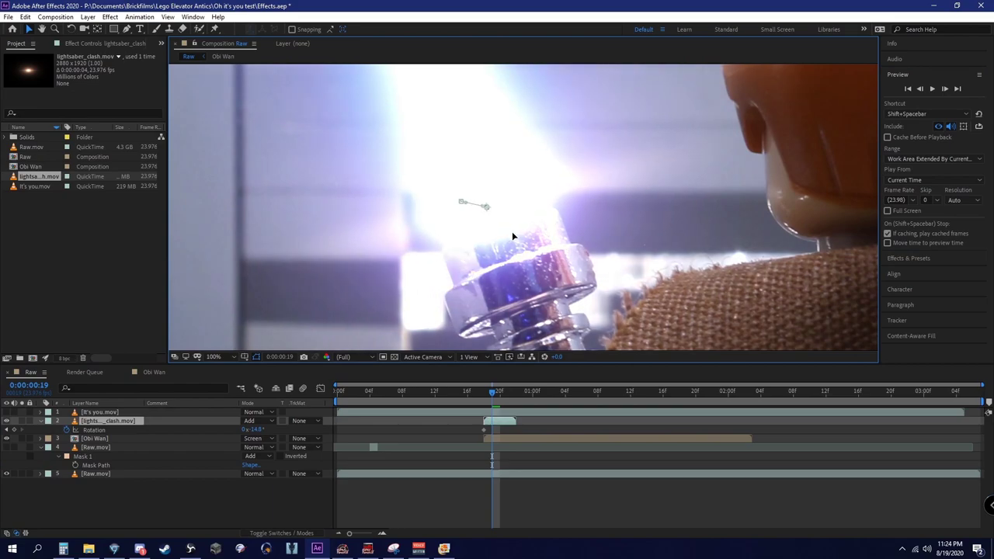
{"action": "left_click", "coordinate": [70, 29]}
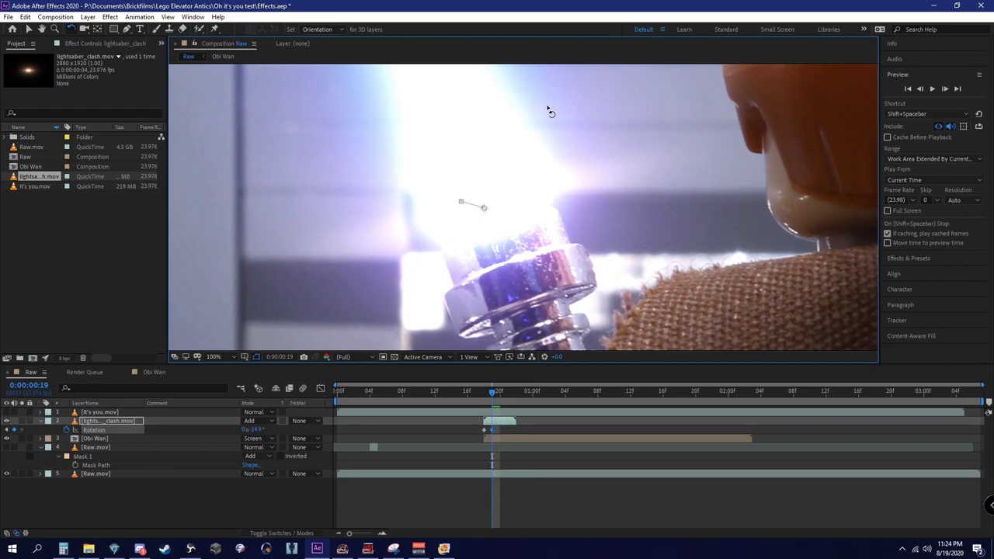
At 0:00:00:20, move the clash flare across to the base of the blade.
{"action": "left_click_drag", "start_coordinate": [486, 396], "coordinate": [492, 394]}
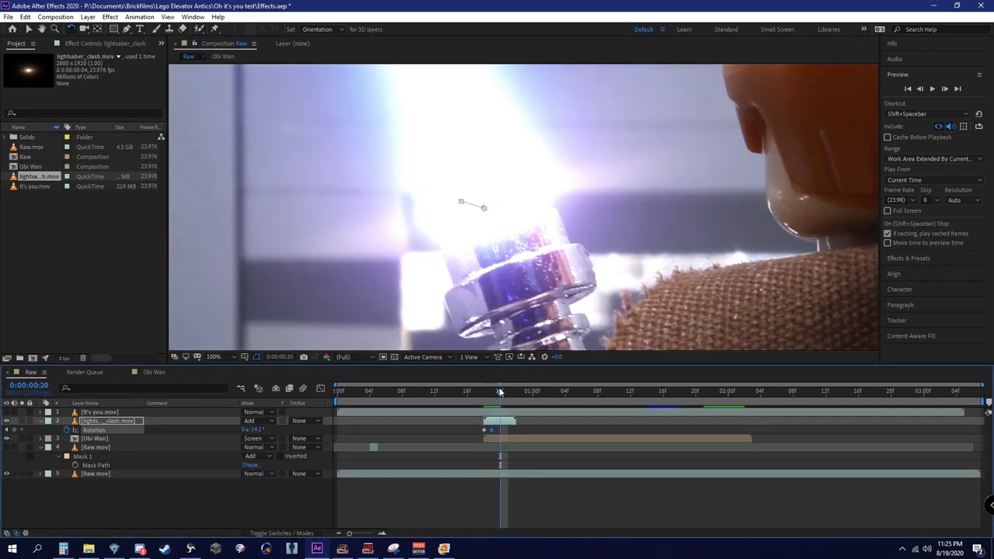
{"action": "left_click", "coordinate": [29, 29]}
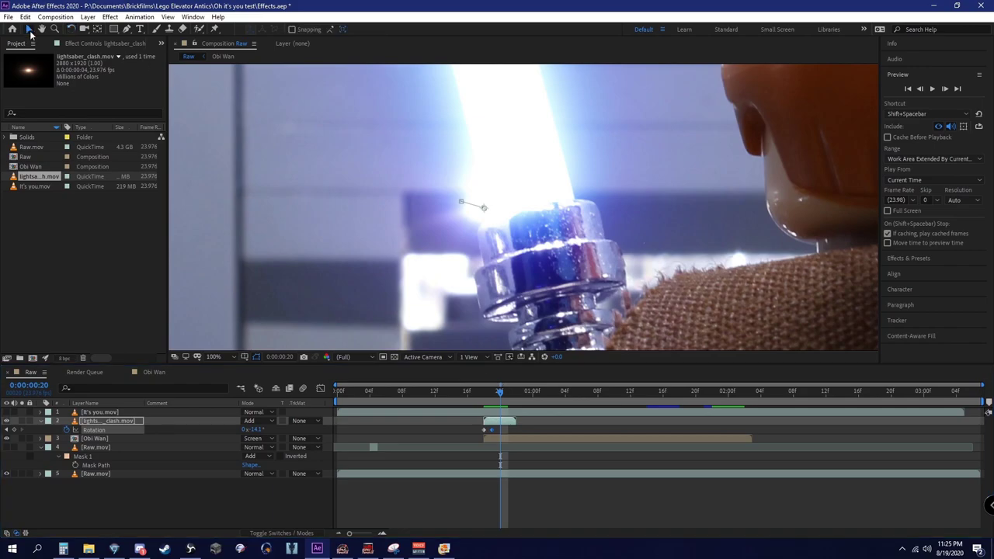
{"action": "left_click_drag", "start_coordinate": [558, 224], "coordinate": [593, 219]}
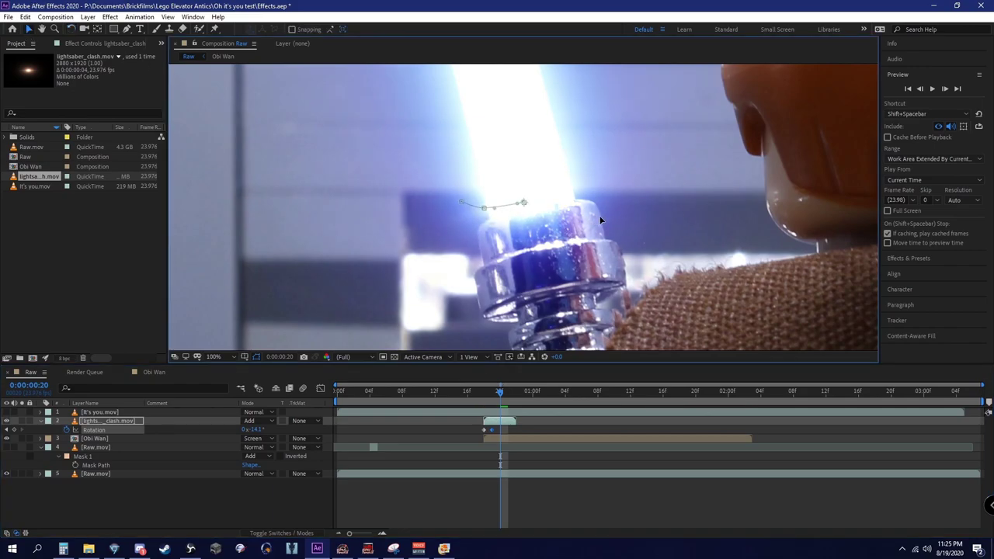
Check the flare frame by frame from 0:00:00:18 to 0:00:00:21 and play back the whole shot fitted in the viewer.
{"action": "left_click", "coordinate": [503, 396]}
{"action": "left_click_drag", "start_coordinate": [517, 396], "coordinate": [508, 396]}
{"action": "scroll", "coordinate": [585, 272], "scroll_direction": "down", "scroll_amount": 2}
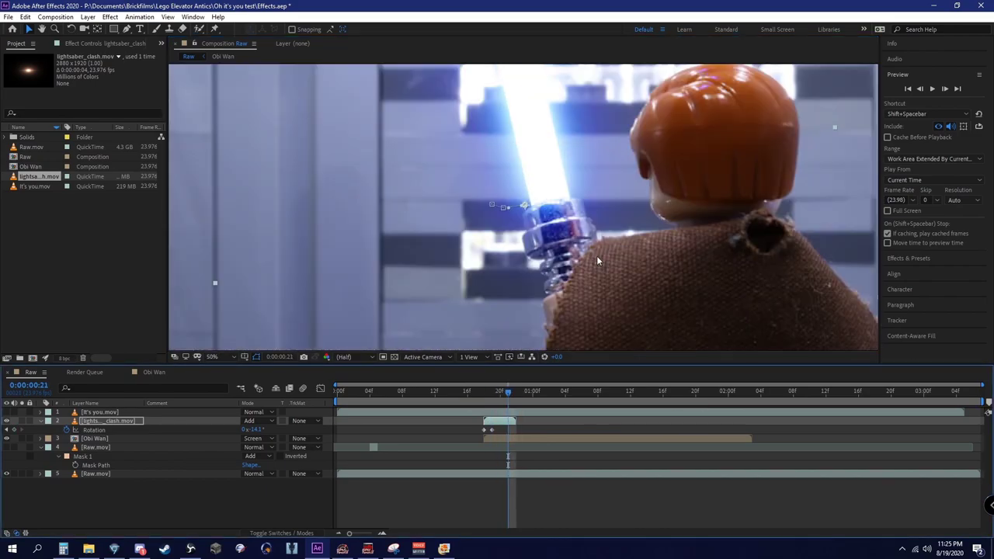
{"action": "scroll", "coordinate": [536, 287], "scroll_direction": "up", "scroll_amount": 4}
{"action": "scroll", "coordinate": [543, 288], "scroll_direction": "down", "scroll_amount": 2}
{"action": "left_click", "coordinate": [499, 392]}
{"action": "left_click_drag", "start_coordinate": [497, 395], "coordinate": [484, 394]}
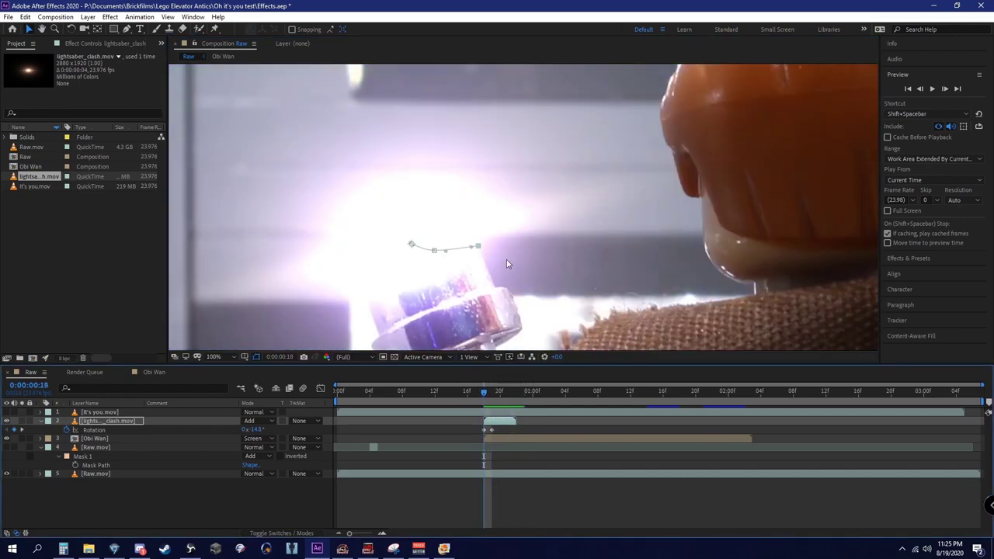
{"action": "left_click", "coordinate": [217, 357]}
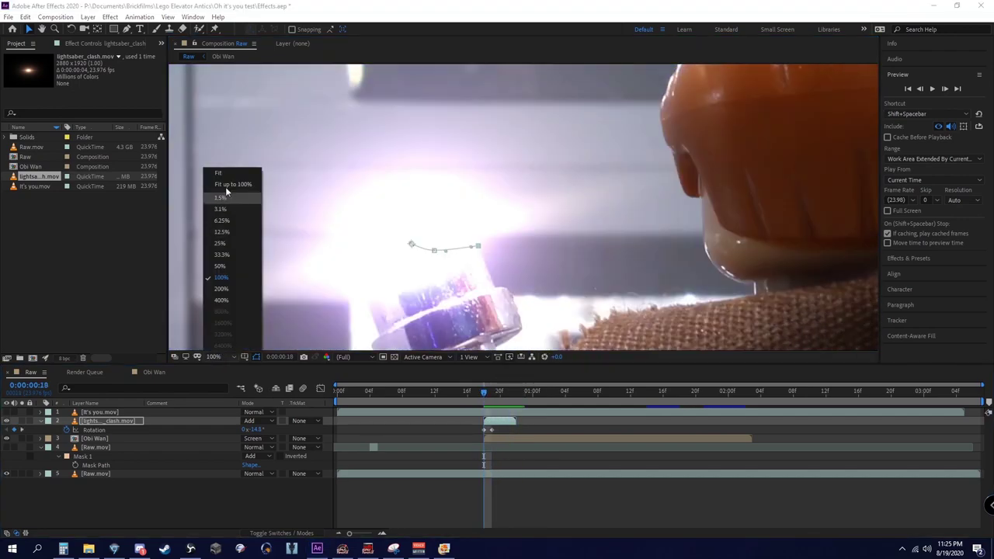
{"action": "left_click", "coordinate": [229, 190]}
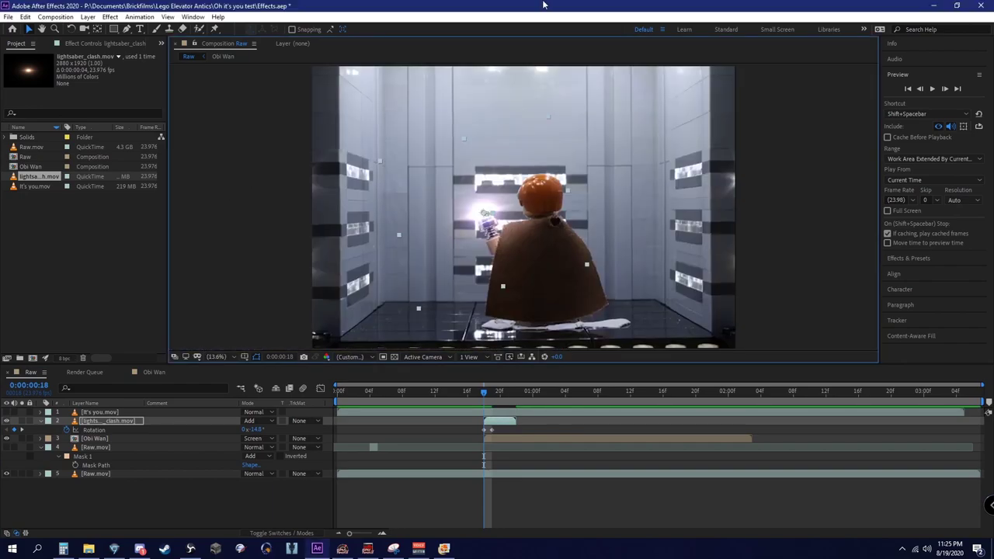
{"action": "key", "text": "space"}
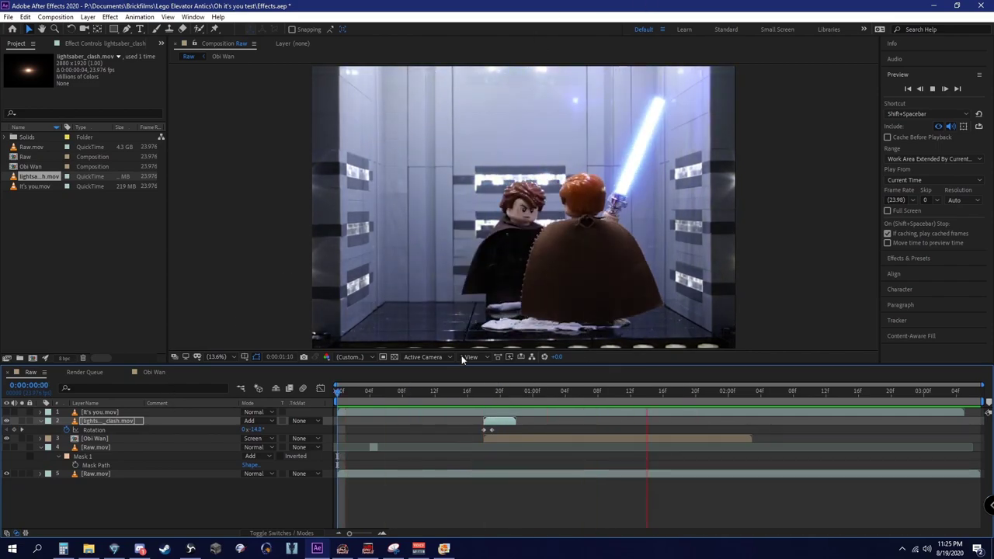
Examine the flare's color on the hilt at 0:00:00:18 with the Obi Wan layer hidden and shown.
{"action": "left_click", "coordinate": [443, 392]}
{"action": "left_click_drag", "start_coordinate": [425, 396], "coordinate": [485, 405]}
{"action": "left_click", "coordinate": [267, 497]}
{"action": "scroll", "coordinate": [452, 224], "scroll_direction": "up", "scroll_amount": 6}
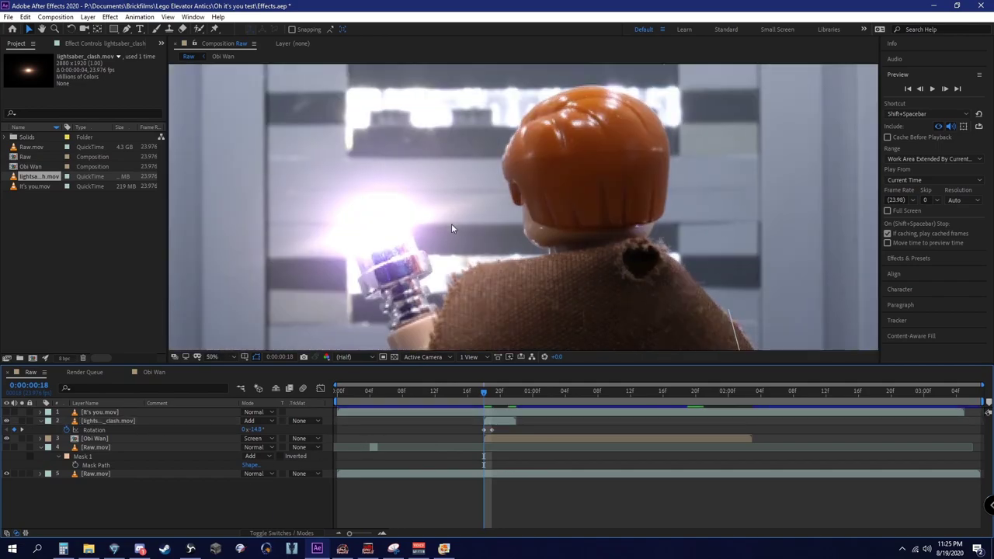
{"action": "scroll", "coordinate": [452, 226], "scroll_direction": "down", "scroll_amount": 2}
{"action": "mouse_move", "coordinate": [490, 390]}
{"action": "left_mouse_down"}
{"action": "mouse_move", "coordinate": [541, 388]}
{"action": "mouse_move", "coordinate": [485, 391]}
{"action": "left_mouse_up"}
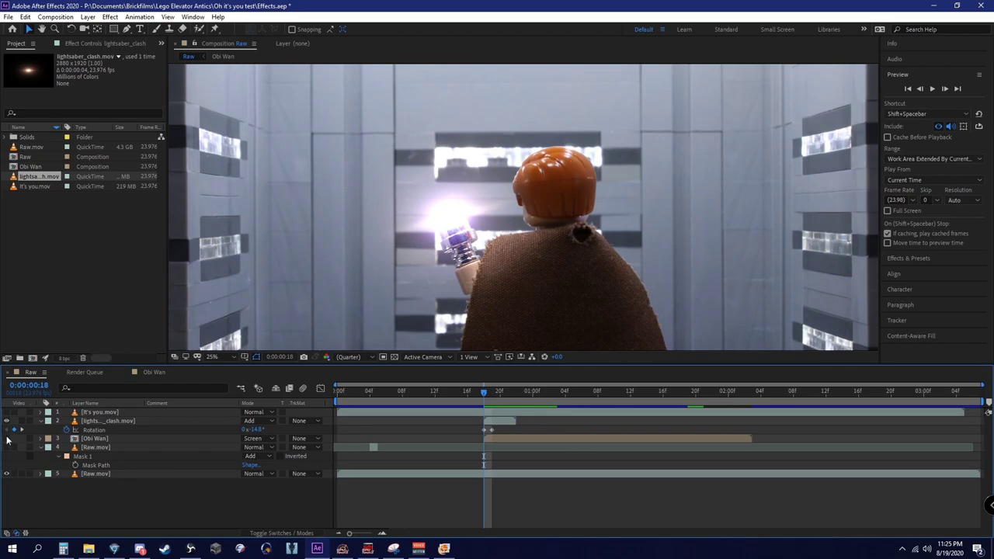
{"action": "scroll", "coordinate": [616, 224], "scroll_direction": "up", "scroll_amount": 3}
{"action": "scroll", "coordinate": [590, 221], "scroll_direction": "down", "scroll_amount": 2}
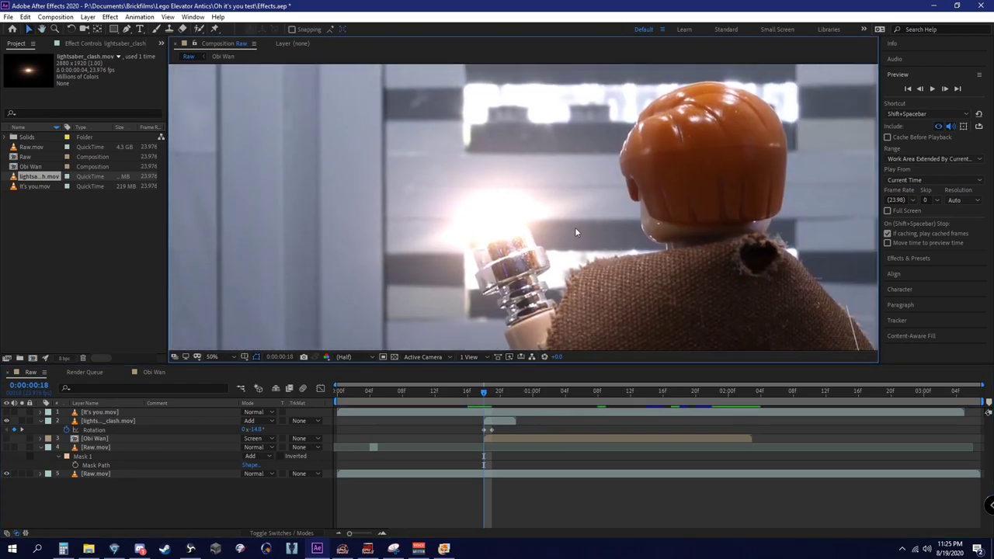
{"action": "scroll", "coordinate": [579, 240], "scroll_direction": "down", "scroll_amount": 3}
{"action": "scroll", "coordinate": [542, 261], "scroll_direction": "up", "scroll_amount": 1}
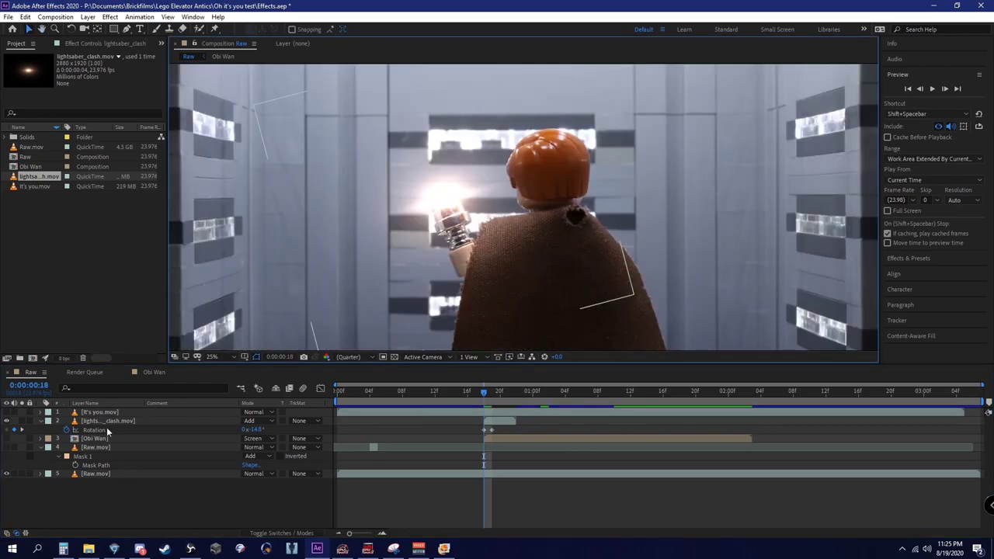
{"action": "left_click", "coordinate": [7, 439]}
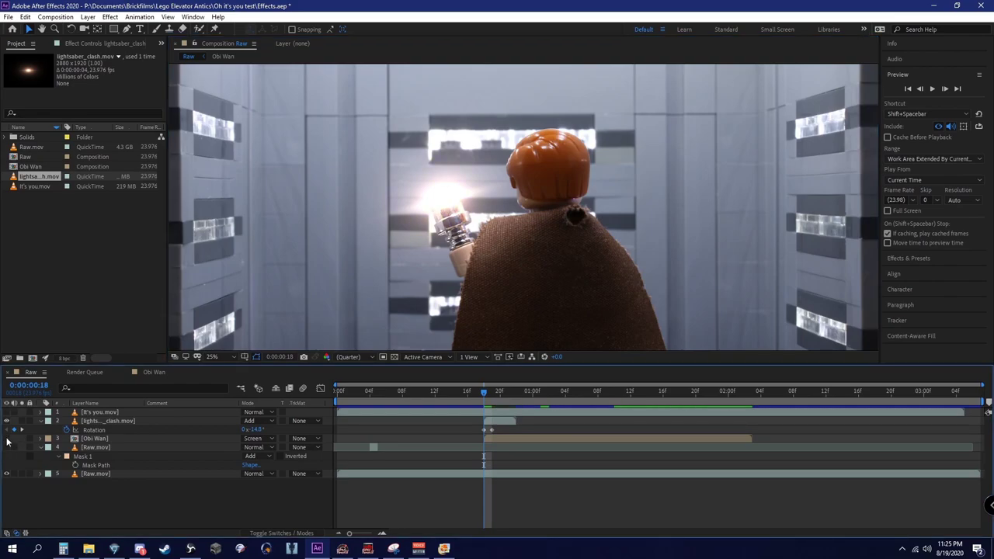
Apply a Hue/Saturation effect to the lightsaber_clash.mov layer and set its Master Saturation to -100.
{"action": "left_click", "coordinate": [101, 421]}
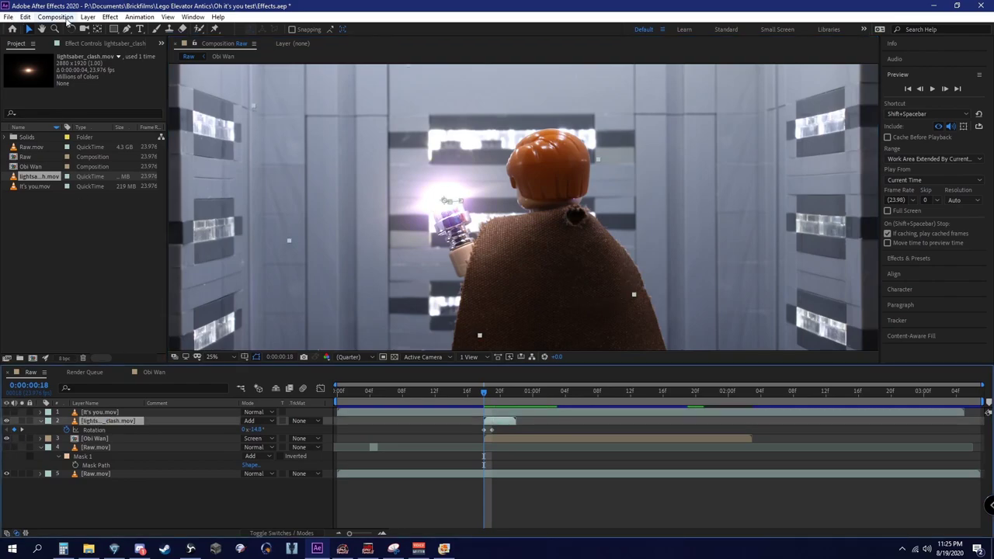
{"action": "left_click", "coordinate": [97, 439]}
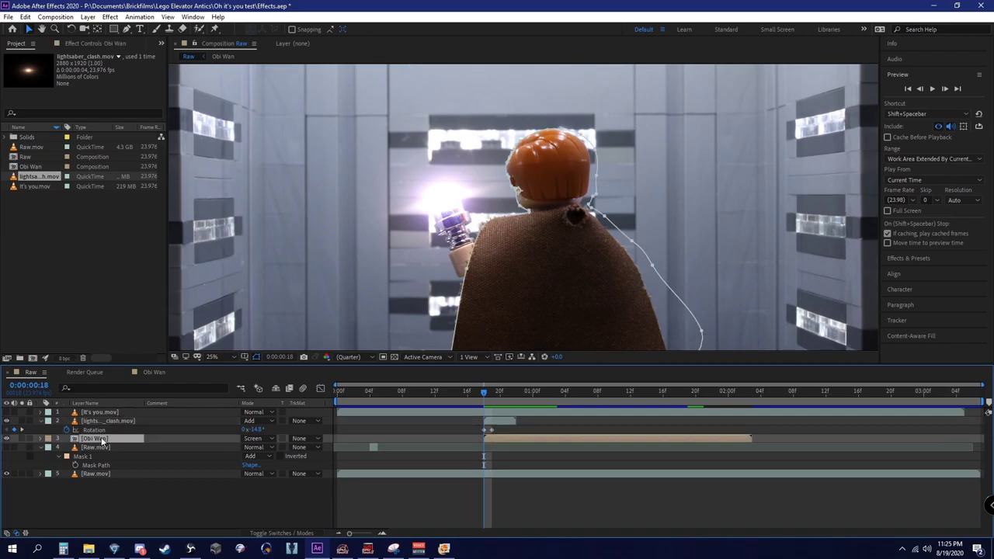
{"action": "left_click", "coordinate": [89, 43]}
{"action": "right_click", "coordinate": [93, 421]}
{"action": "left_click", "coordinate": [80, 423]}
{"action": "left_click", "coordinate": [109, 17]}
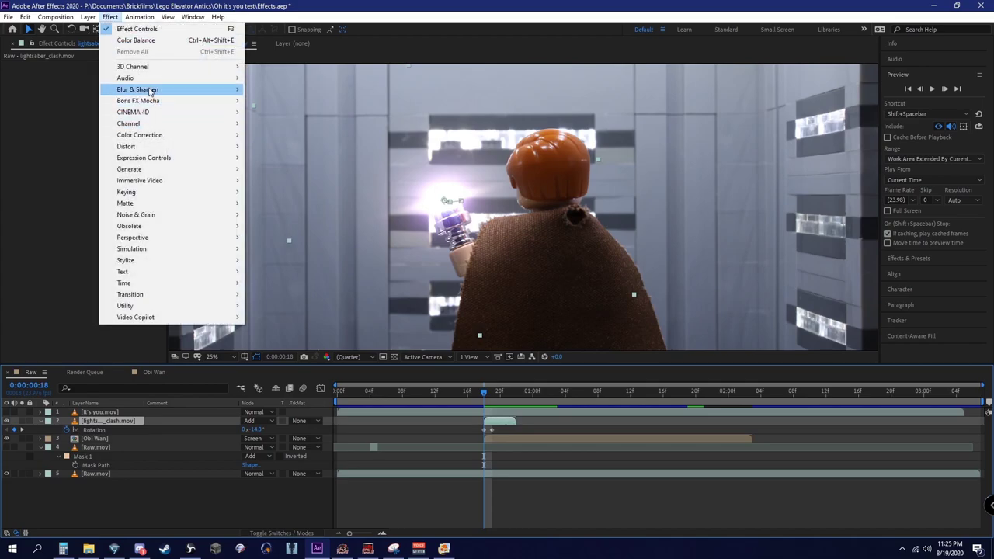
{"action": "mouse_move", "coordinate": [156, 135]}
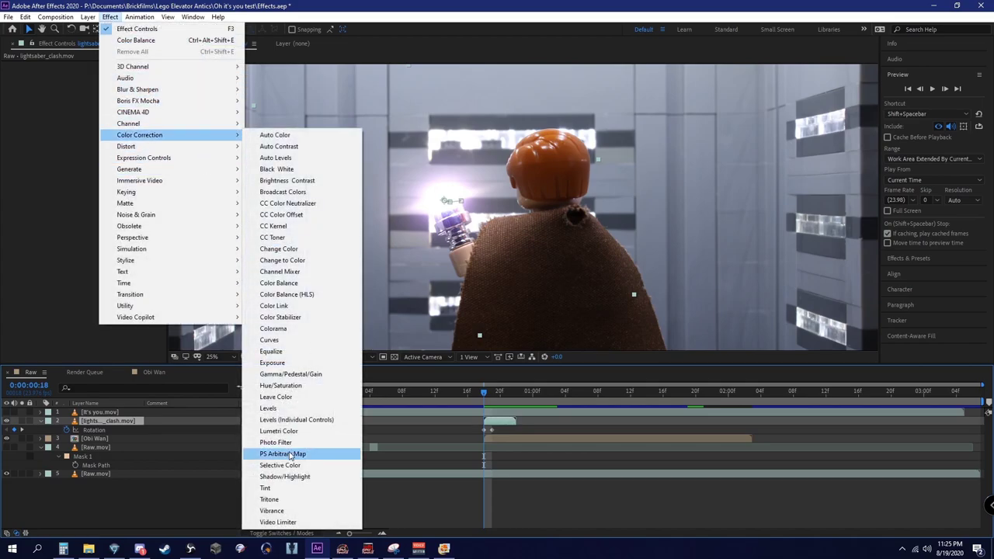
{"action": "left_click", "coordinate": [295, 386]}
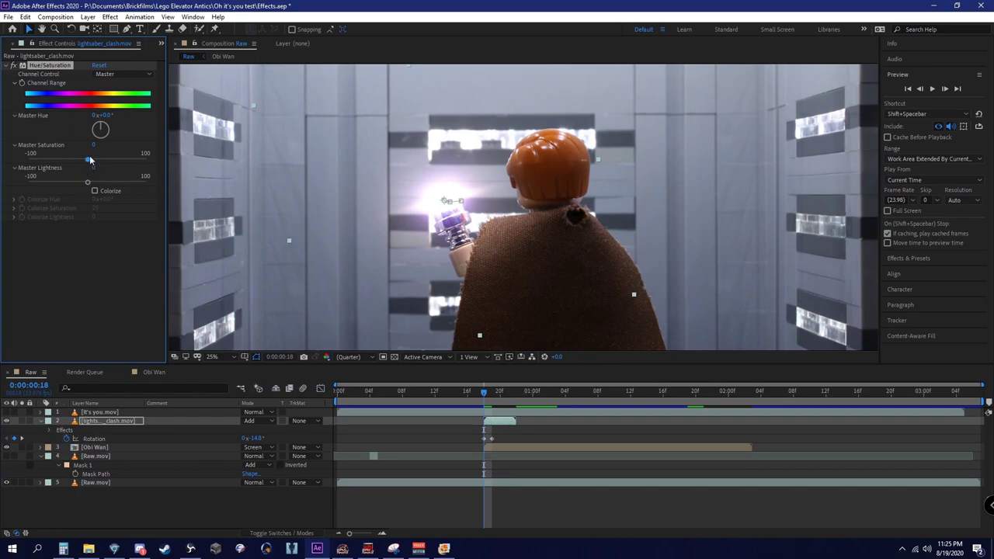
{"action": "left_click_drag", "start_coordinate": [88, 162], "coordinate": [28, 160]}
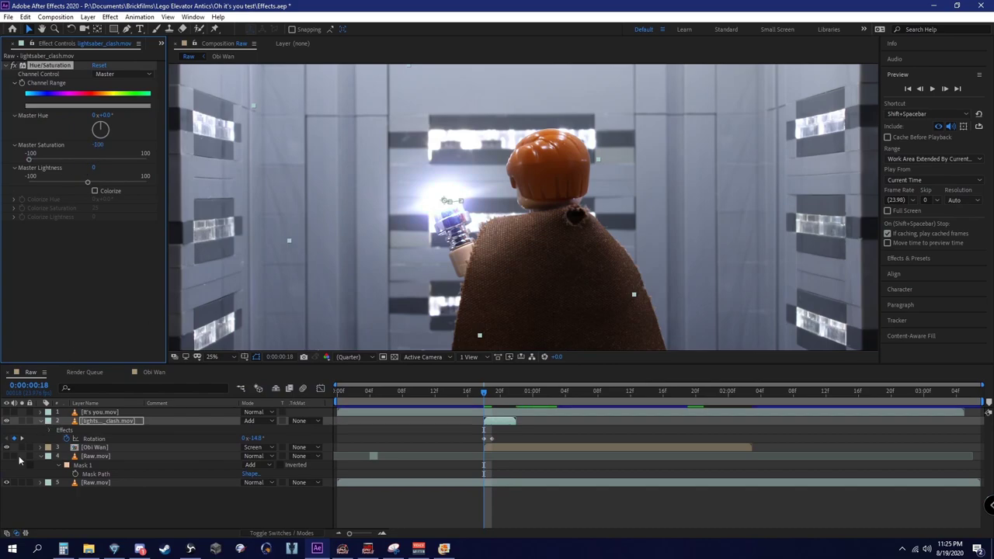
Copy the first Color Balance effect from the Obi Wan layer to lightsaber_clash.mov, isolating the flare while tinting it blue.
{"action": "left_click", "coordinate": [7, 483]}
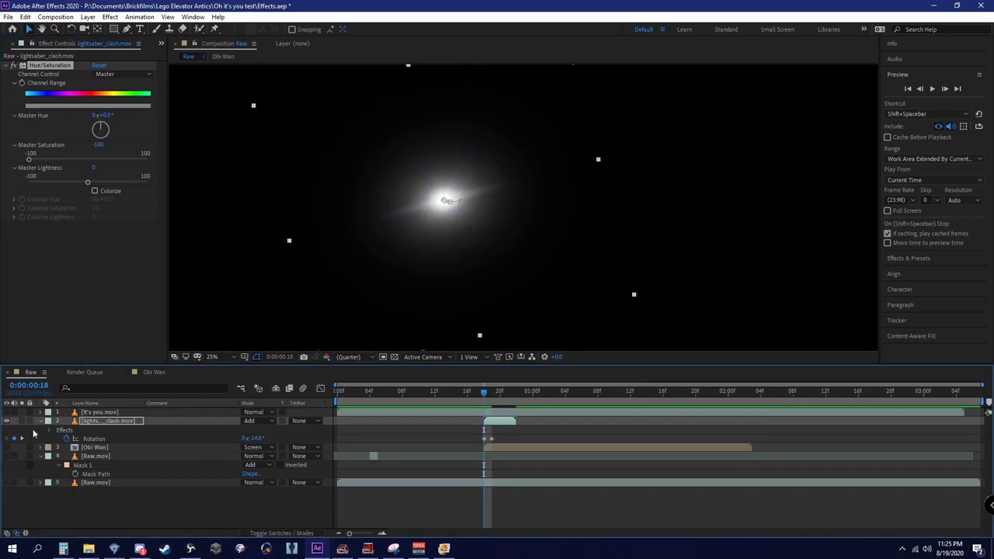
{"action": "left_click", "coordinate": [97, 448]}
{"action": "left_click", "coordinate": [31, 66]}
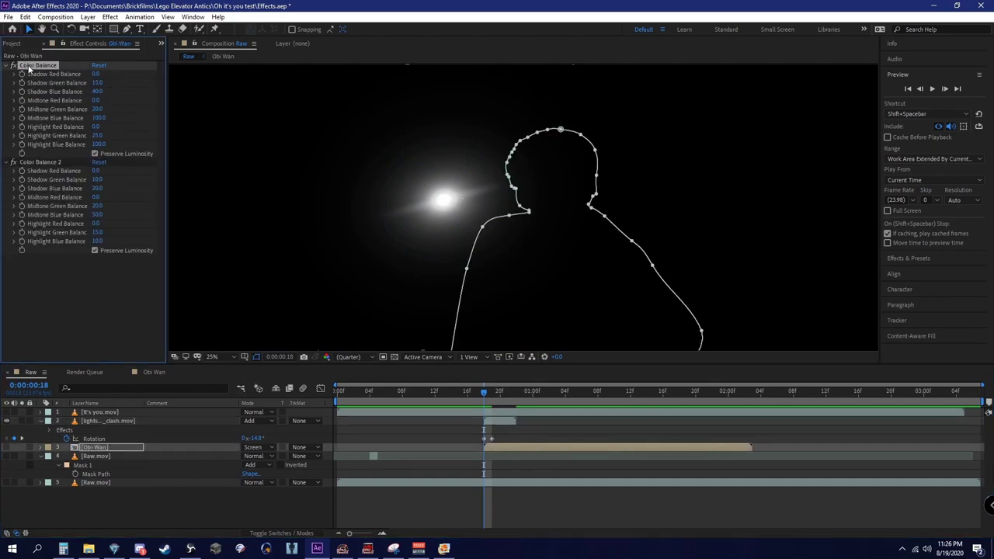
{"action": "left_click", "coordinate": [98, 422]}
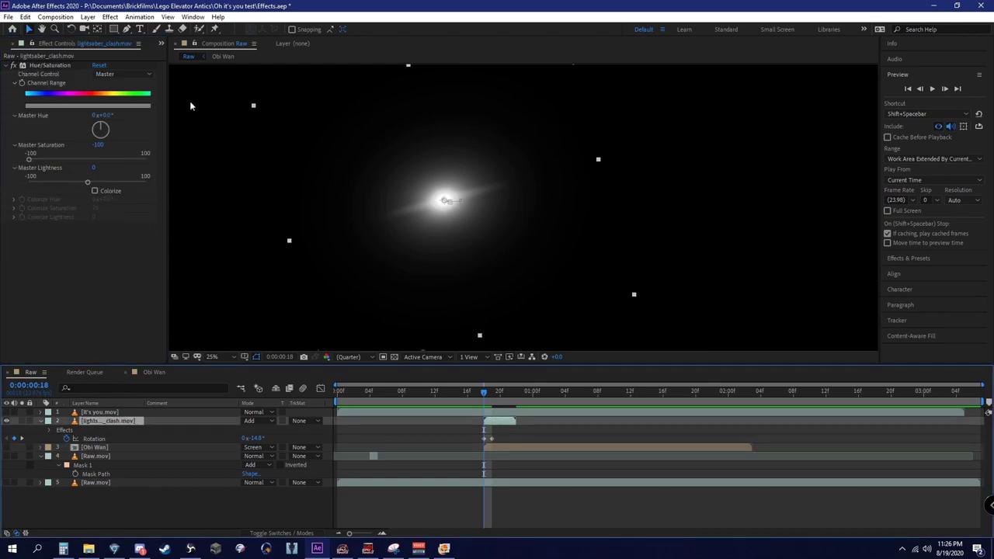
{"action": "key", "text": "ctrl+v"}
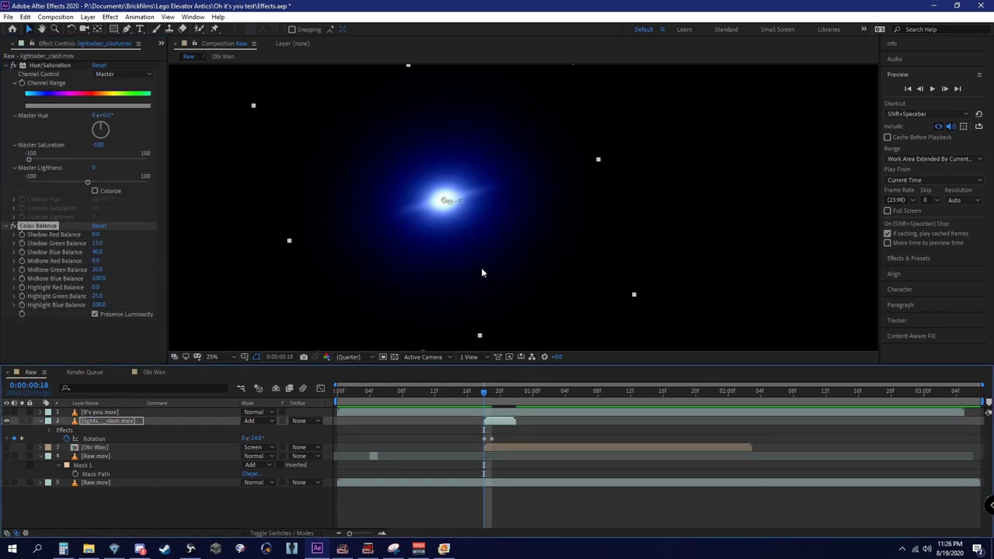
{"action": "left_click", "coordinate": [6, 490]}
{"action": "left_click", "coordinate": [7, 482]}
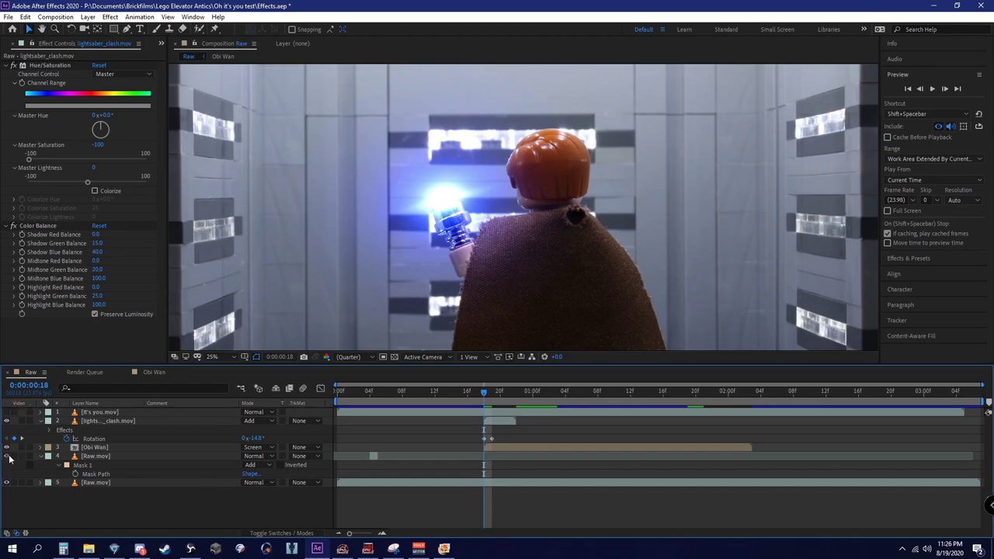
Enlarge the clash flare's Scale to about 98.7, 122.2% and preview the ignition.
{"action": "left_click_drag", "start_coordinate": [480, 393], "coordinate": [345, 396]}
{"action": "key", "text": "space"}
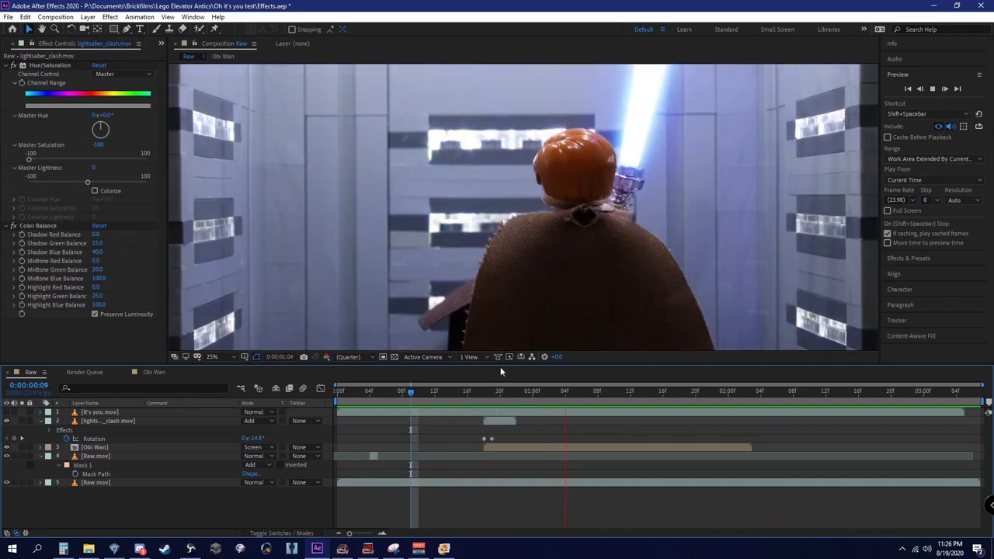
{"action": "key", "text": "space"}
{"action": "left_click", "coordinate": [508, 424]}
{"action": "key", "text": "s"}
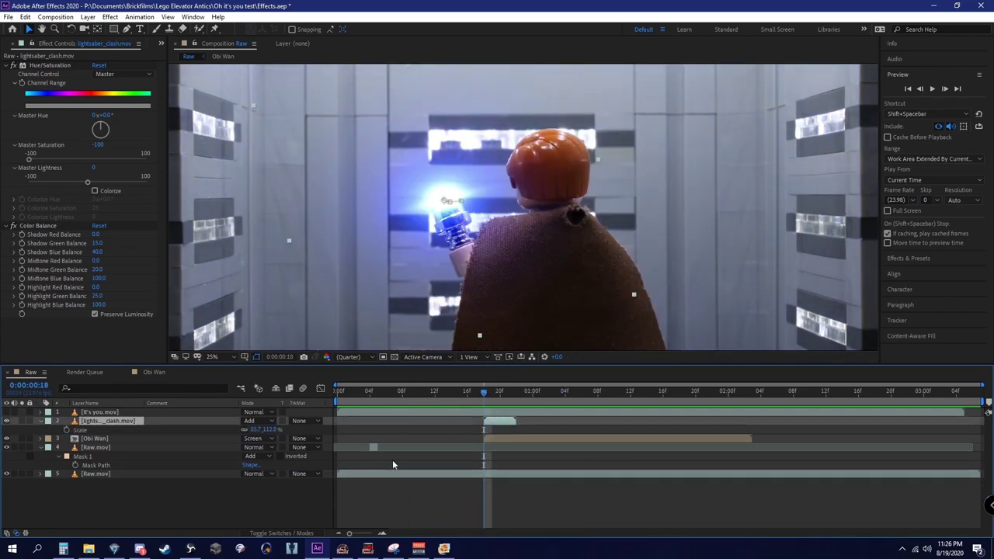
{"action": "left_click", "coordinate": [635, 298]}
{"action": "key", "text": "space"}
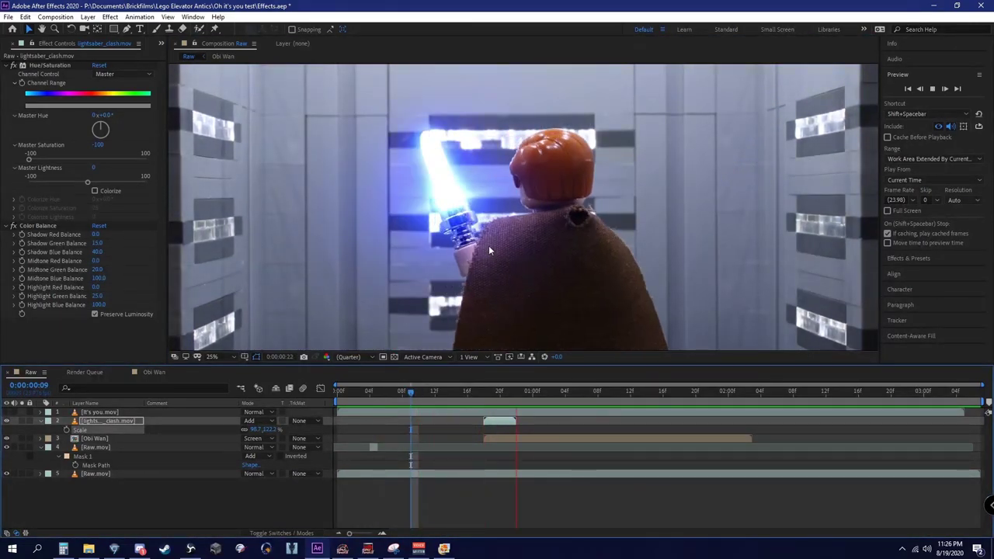
Duplicate the clash flare layer, start the copy at 0:00:02:00 and remove the copy's Position keyframes.
{"action": "left_click", "coordinate": [658, 392]}
{"action": "left_click_drag", "start_coordinate": [658, 394], "coordinate": [736, 399]}
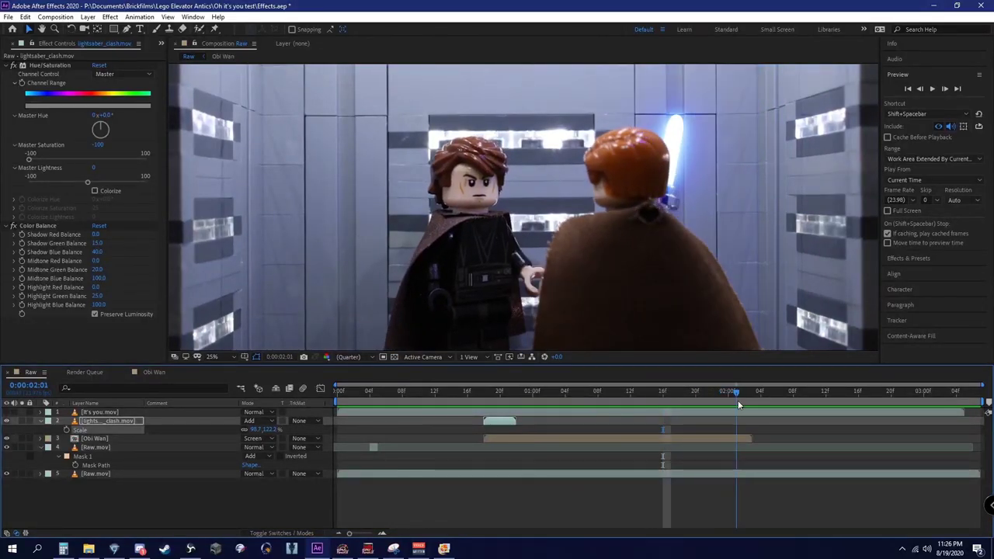
{"action": "left_click", "coordinate": [920, 88]}
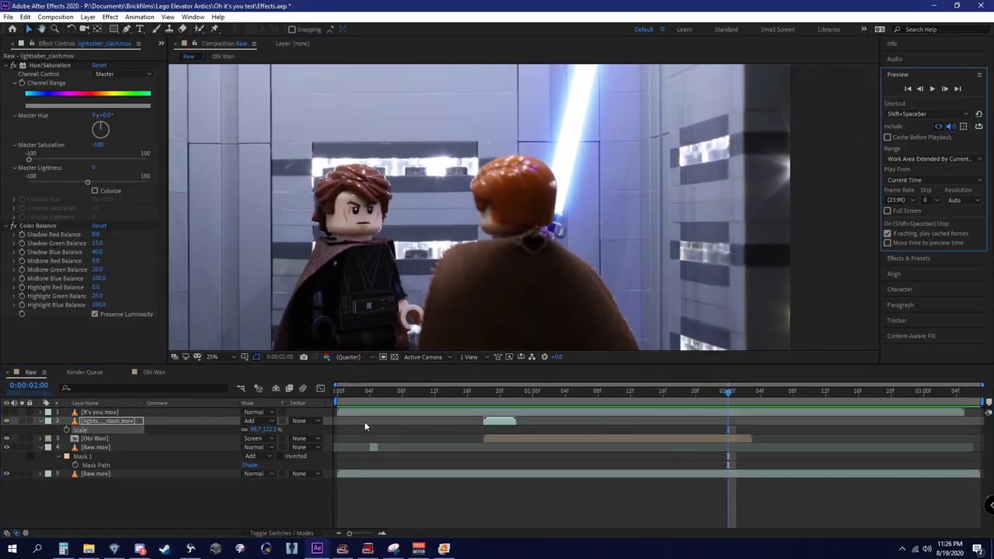
{"action": "left_click", "coordinate": [488, 425]}
{"action": "key", "text": "ctrl+d"}
{"action": "left_click_drag", "start_coordinate": [489, 425], "coordinate": [738, 439]}
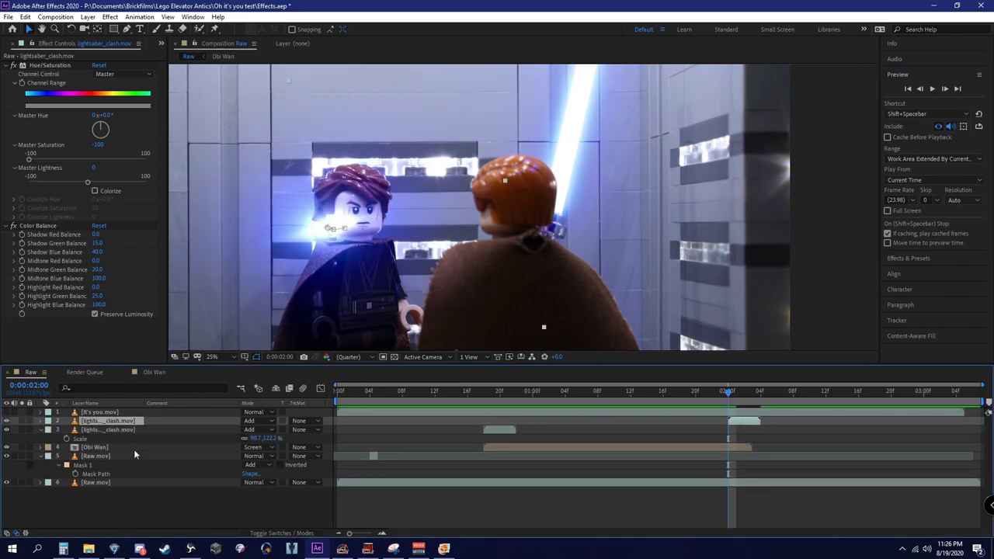
{"action": "key", "text": "p"}
{"action": "left_click", "coordinate": [67, 430]}
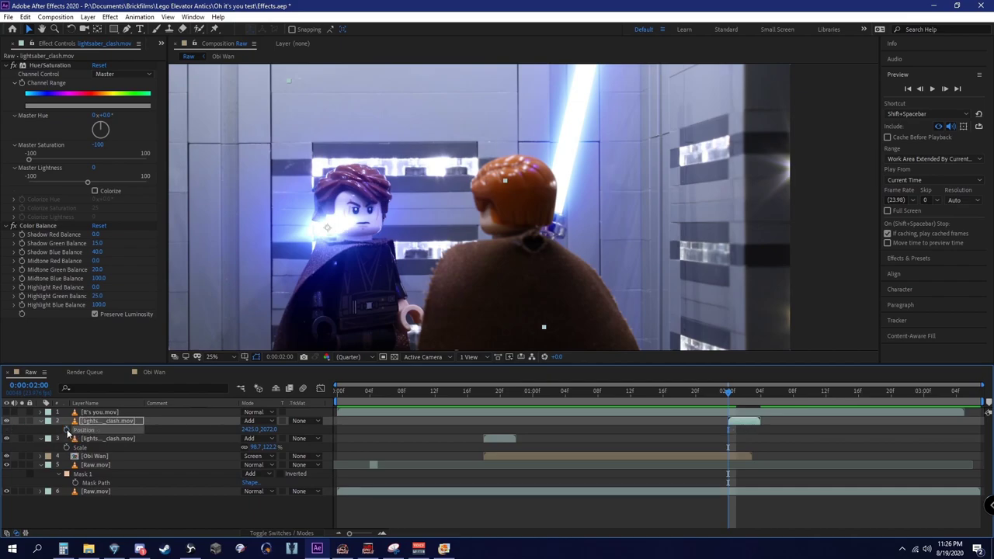
Rotate the duplicated clash flare about 4.8° and move it over the lightsaber hilt at 0:00:02:00.
{"action": "key", "text": "r"}
{"action": "left_click", "coordinate": [71, 29]}
{"action": "left_click_drag", "start_coordinate": [463, 155], "coordinate": [471, 204]}
{"action": "left_click", "coordinate": [29, 29]}
{"action": "left_click_drag", "start_coordinate": [392, 275], "coordinate": [613, 252]}
Hide the duplicated flare layer and preview the shot from just before ignition to the blade's retraction.
{"action": "left_click", "coordinate": [6, 420]}
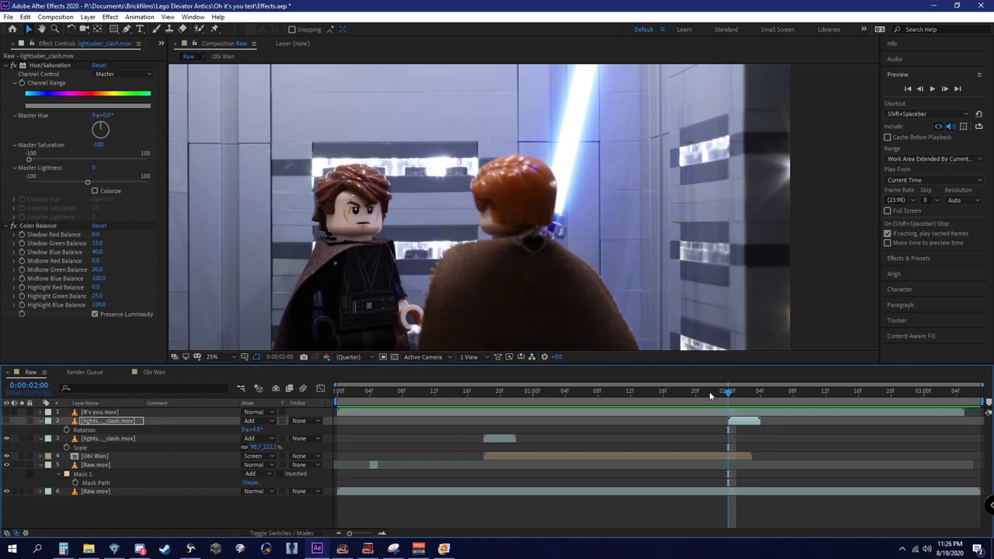
{"action": "mouse_move", "coordinate": [733, 394]}
{"action": "left_mouse_down"}
{"action": "mouse_move", "coordinate": [752, 401]}
{"action": "mouse_move", "coordinate": [740, 406]}
{"action": "left_mouse_up"}
{"action": "mouse_move", "coordinate": [484, 402]}
{"action": "left_mouse_down"}
{"action": "mouse_move", "coordinate": [501, 406]}
{"action": "mouse_move", "coordinate": [481, 409]}
{"action": "mouse_move", "coordinate": [482, 398]}
{"action": "left_mouse_up"}
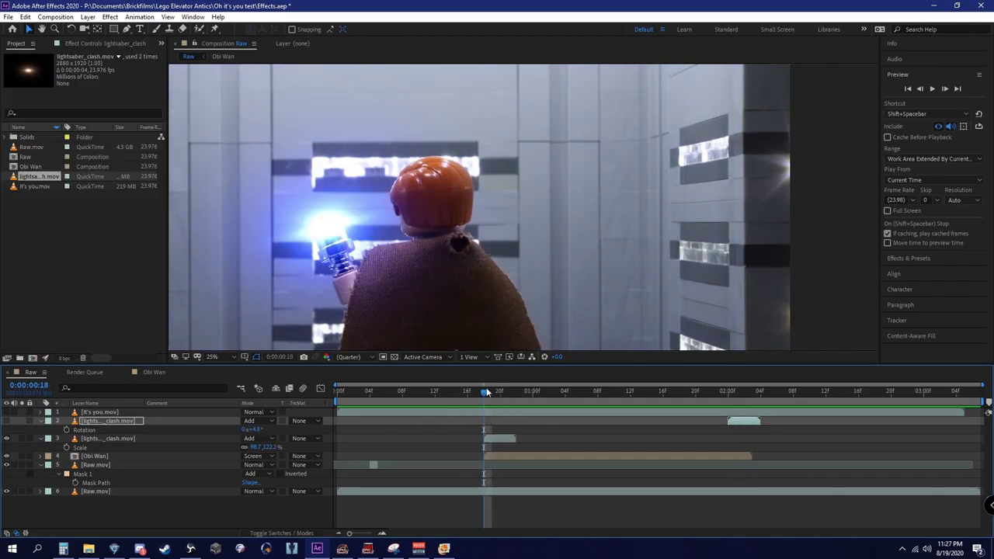
{"action": "left_click_drag", "start_coordinate": [485, 391], "coordinate": [452, 399]}
{"action": "key", "text": "space"}
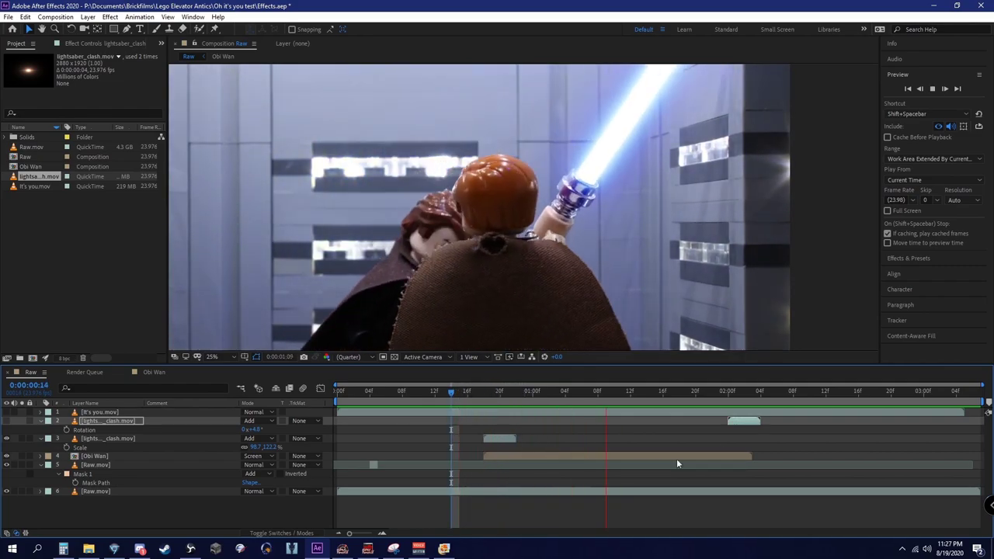
{"action": "key", "text": "space"}
Shift the duplicated flare to start at 0:00:01:23, time-reverse it, and check it at the blade's retraction.
{"action": "left_click_drag", "start_coordinate": [743, 395], "coordinate": [733, 421]}
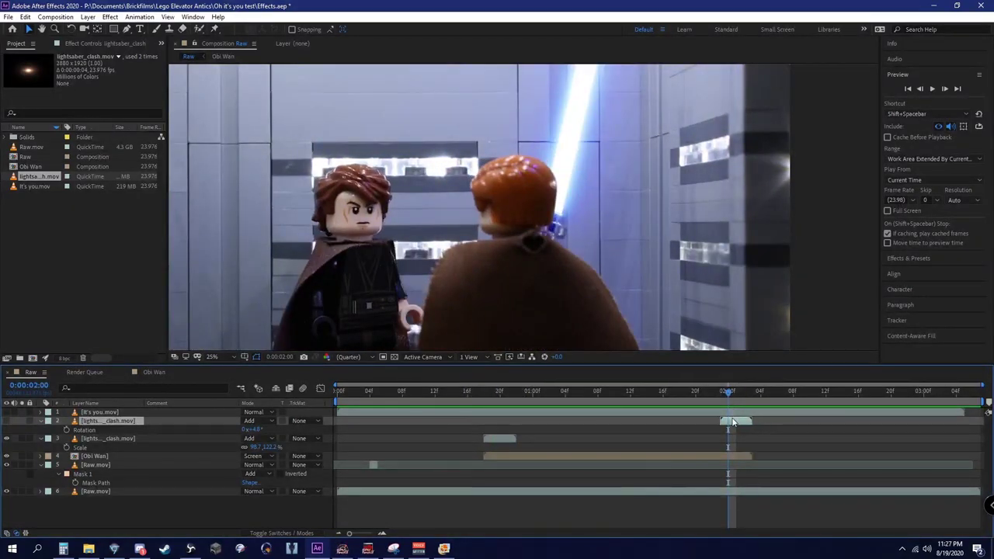
{"action": "right_click", "coordinate": [733, 421]}
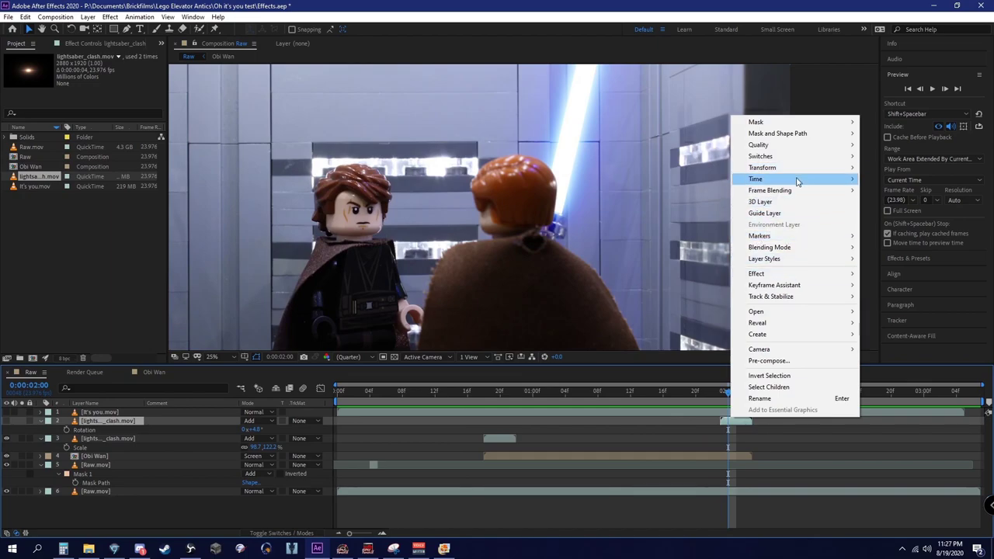
{"action": "mouse_move", "coordinate": [796, 181]}
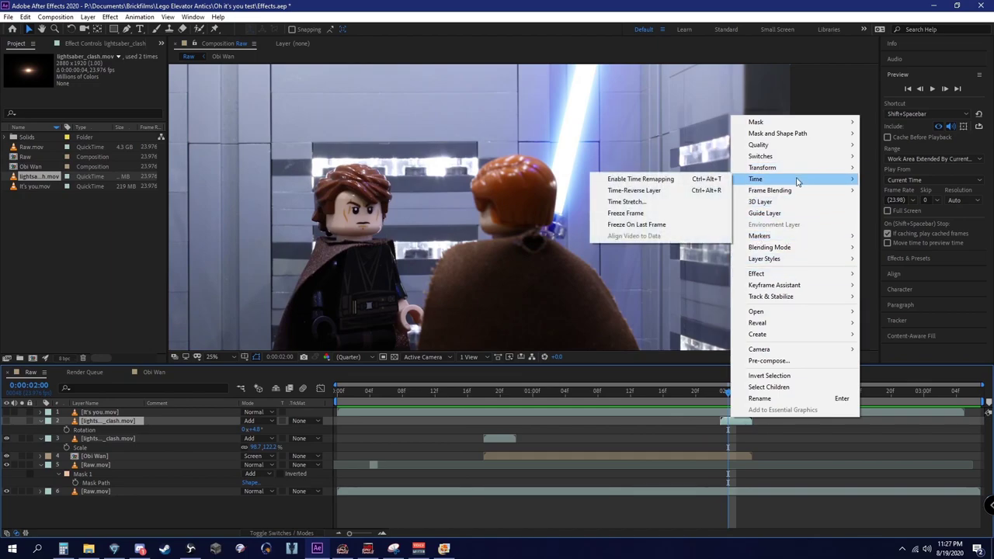
{"action": "left_click", "coordinate": [656, 193]}
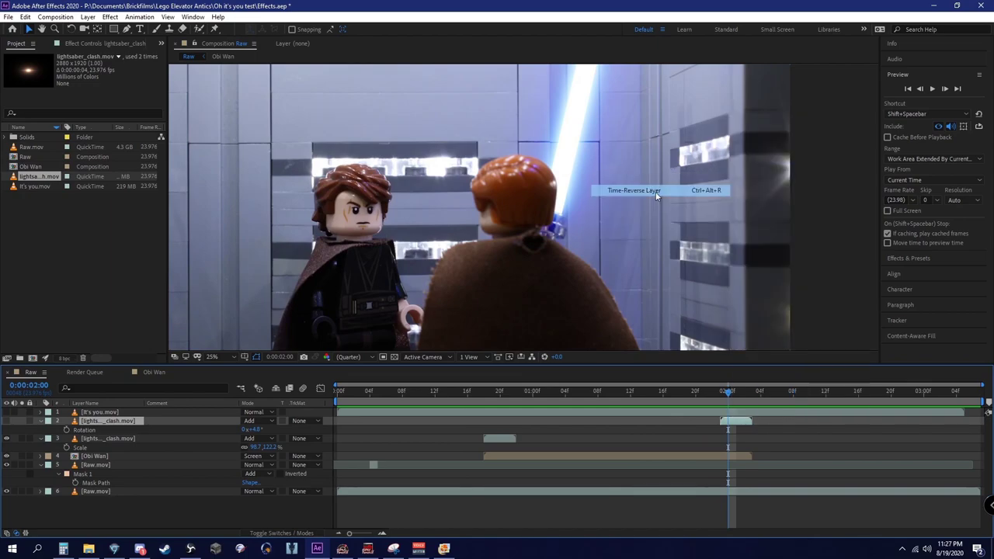
{"action": "left_click", "coordinate": [723, 399]}
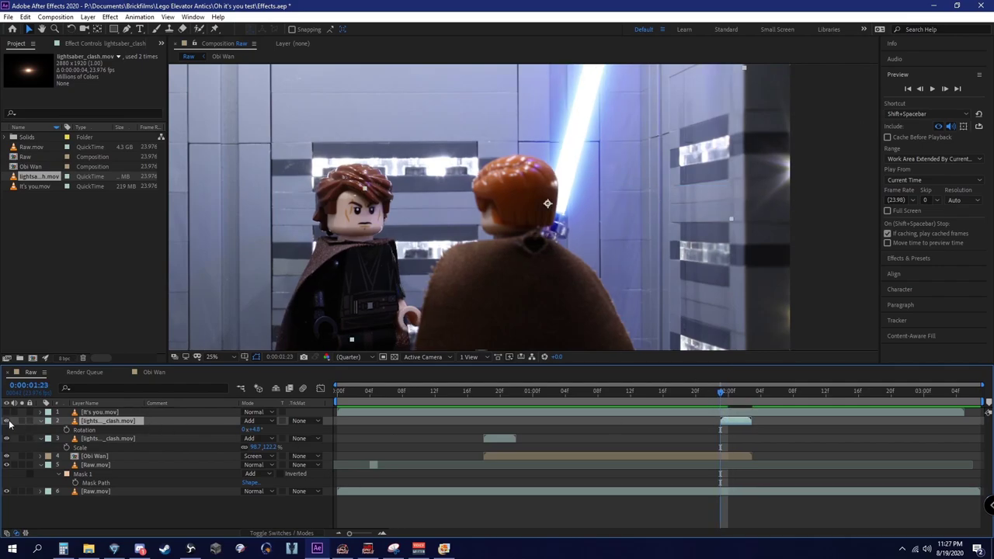
{"action": "left_click_drag", "start_coordinate": [725, 396], "coordinate": [748, 398]}
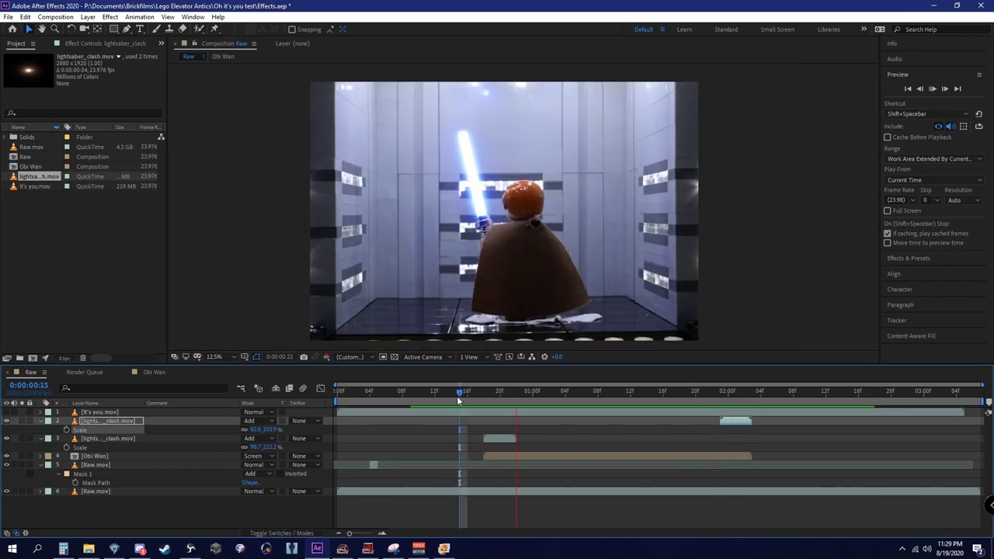
Examine how the retraction flare overlaps Obi-Wan's head and the hilt through 0:00:02:02.
{"action": "key", "text": "space"}
{"action": "left_click", "coordinate": [728, 397]}
{"action": "left_click_drag", "start_coordinate": [727, 399], "coordinate": [735, 398]}
{"action": "scroll", "coordinate": [589, 251], "scroll_direction": "up", "scroll_amount": 4}
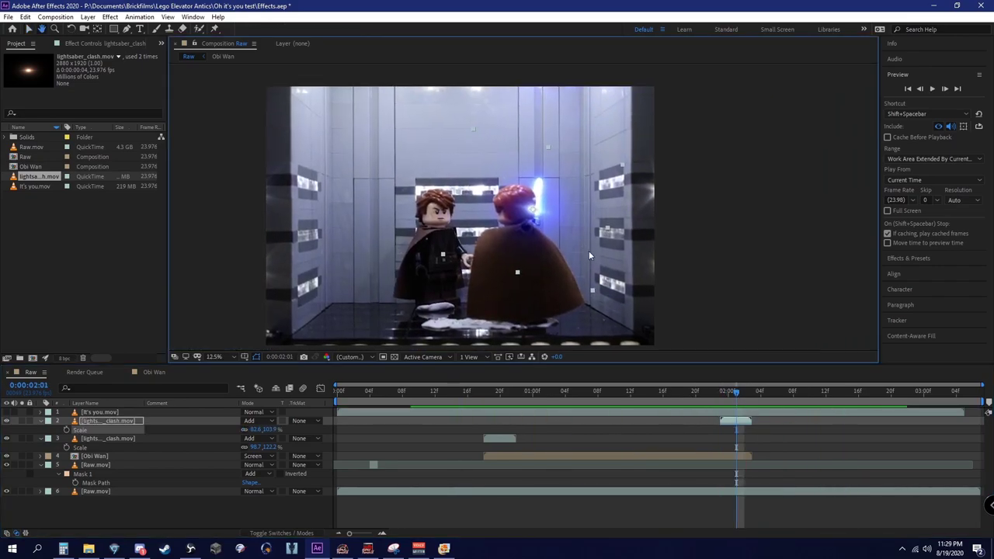
{"action": "scroll", "coordinate": [595, 264], "scroll_direction": "up", "scroll_amount": 1}
{"action": "left_click", "coordinate": [745, 396]}
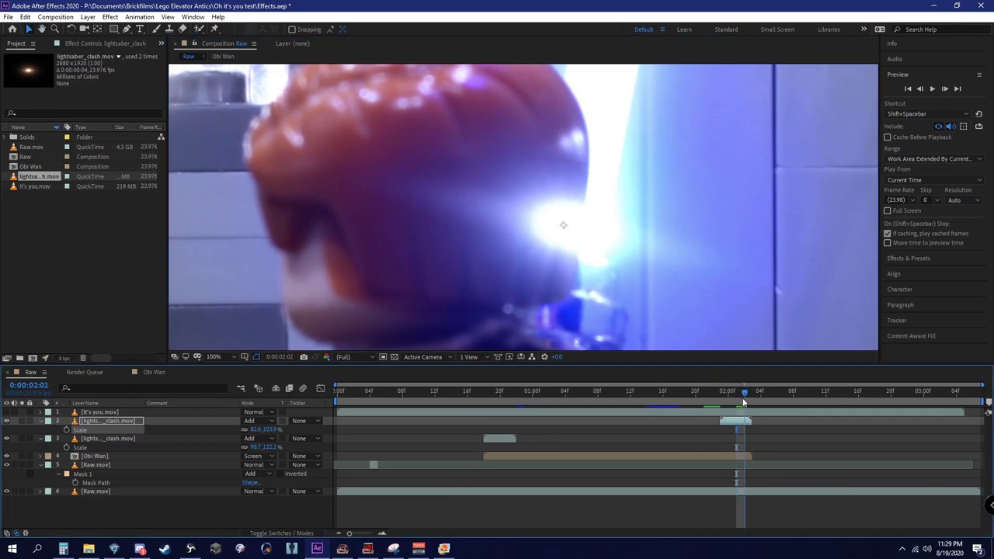
{"action": "scroll", "coordinate": [575, 240], "scroll_direction": "down", "scroll_amount": 2}
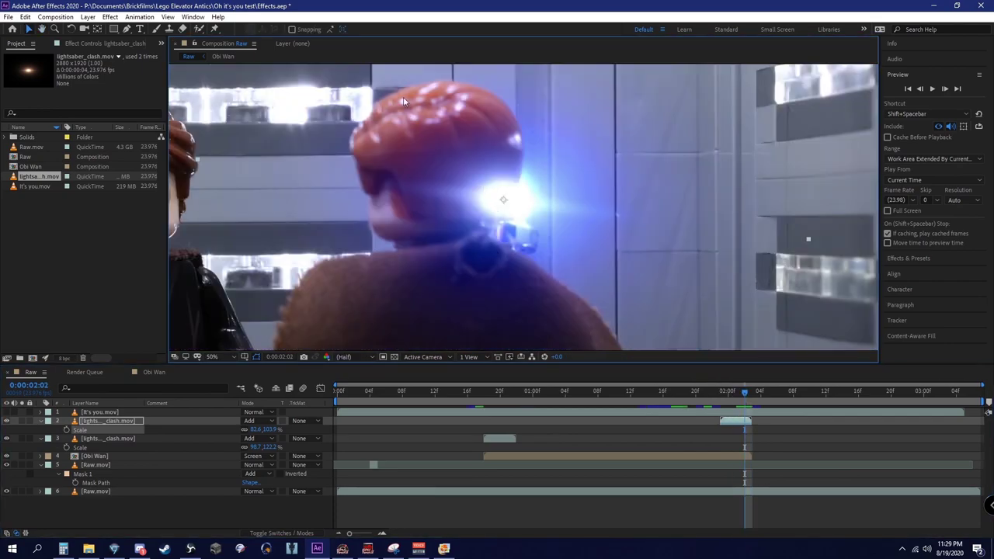
Draw a Pen tool mask on the retraction flare layer around Obi-Wan's head and cloak at 0:00:02:02.
{"action": "left_click", "coordinate": [74, 29]}
{"action": "scroll", "coordinate": [539, 178], "scroll_direction": "up", "scroll_amount": 5}
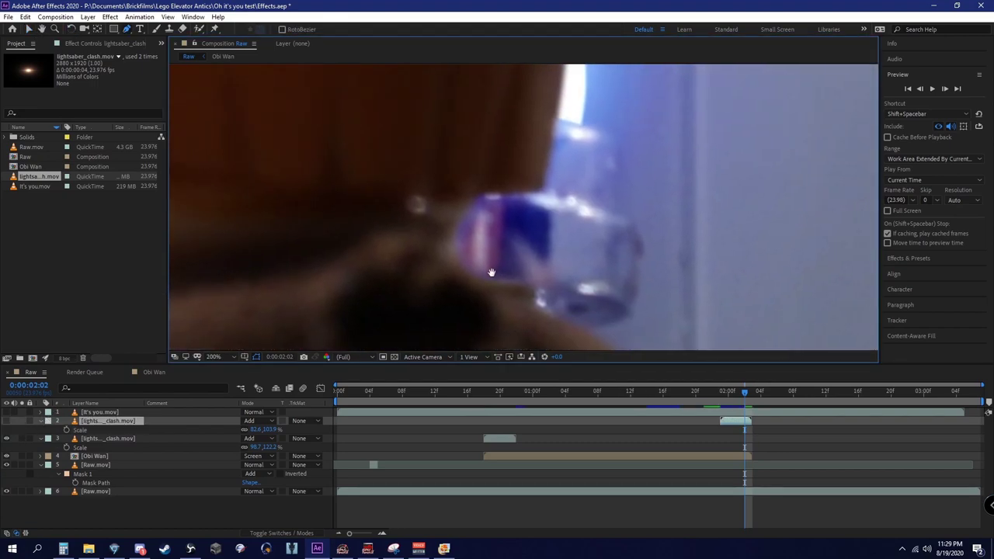
{"action": "key", "text": "g"}
{"action": "left_click_drag", "start_coordinate": [439, 247], "coordinate": [452, 244]}
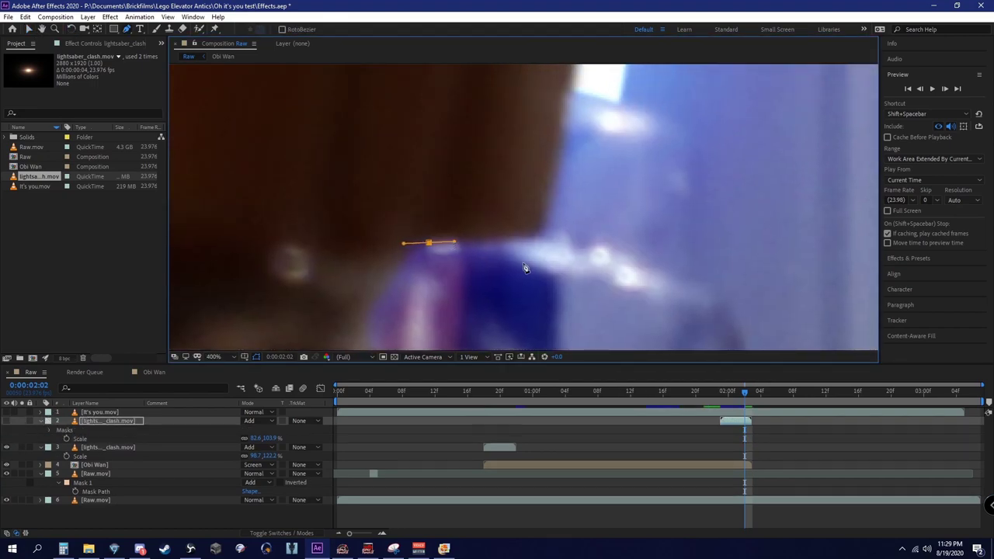
{"action": "left_click", "coordinate": [543, 229]}
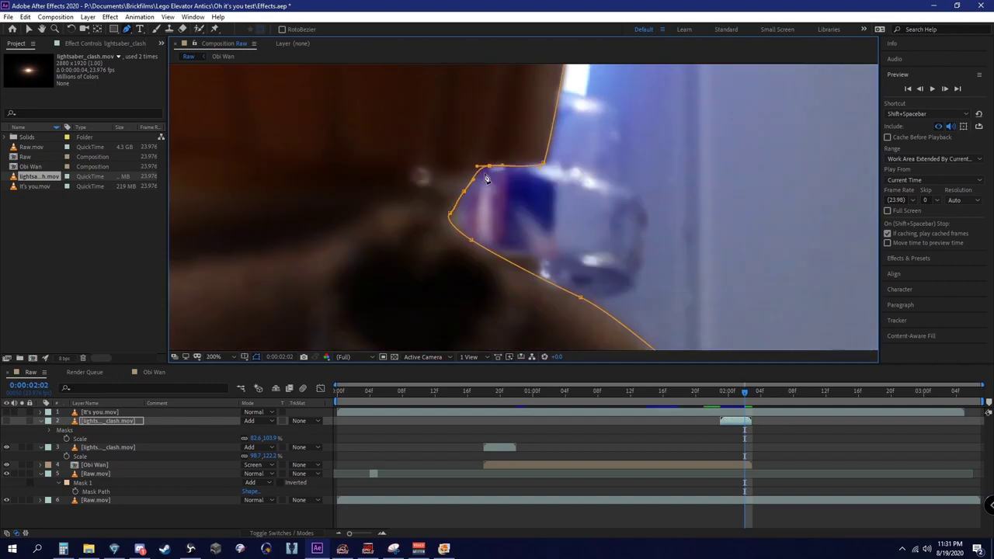
{"action": "key", "text": "h"}
{"action": "scroll", "coordinate": [547, 213], "scroll_direction": "down", "scroll_amount": 6}
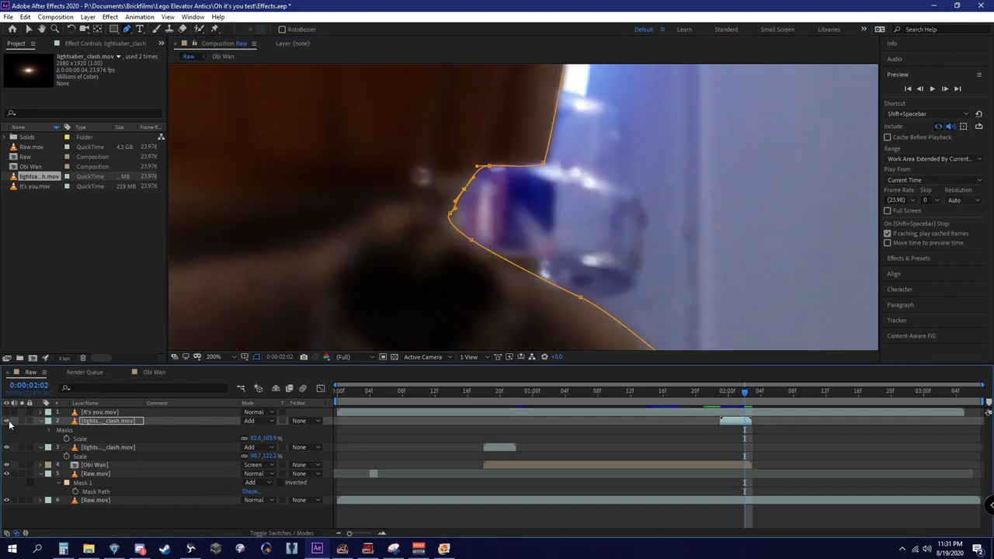
{"action": "key", "text": "g"}
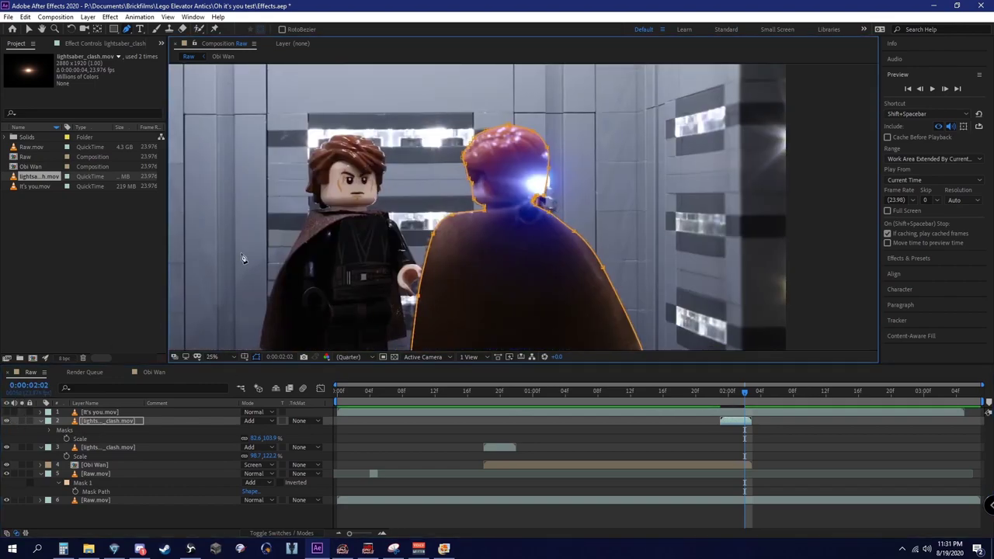
Enable Mask Path keyframing at 0:00:02:02 and set the retraction flare's mask to Subtract.
{"action": "key", "text": "m"}
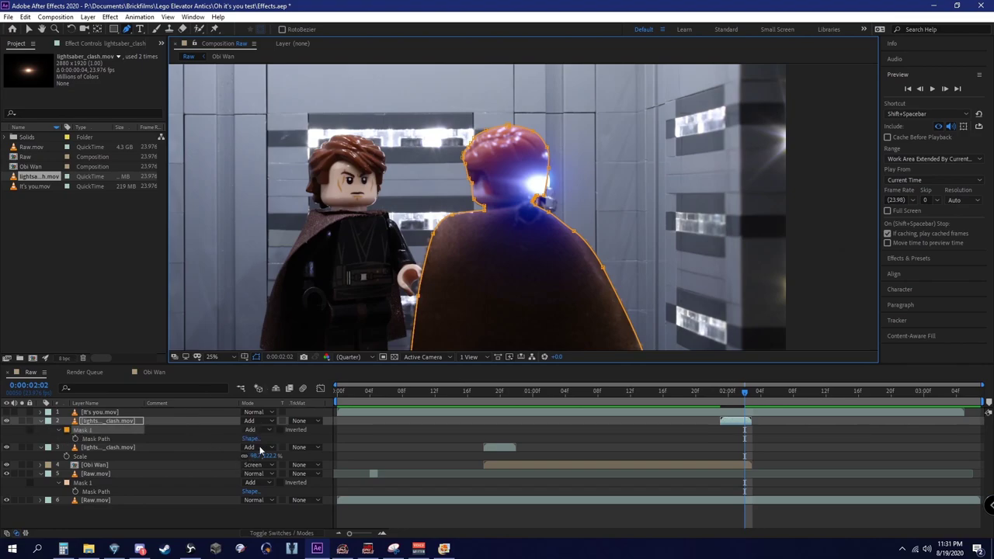
{"action": "left_click", "coordinate": [75, 440]}
{"action": "left_click", "coordinate": [261, 431]}
{"action": "left_click", "coordinate": [282, 468]}
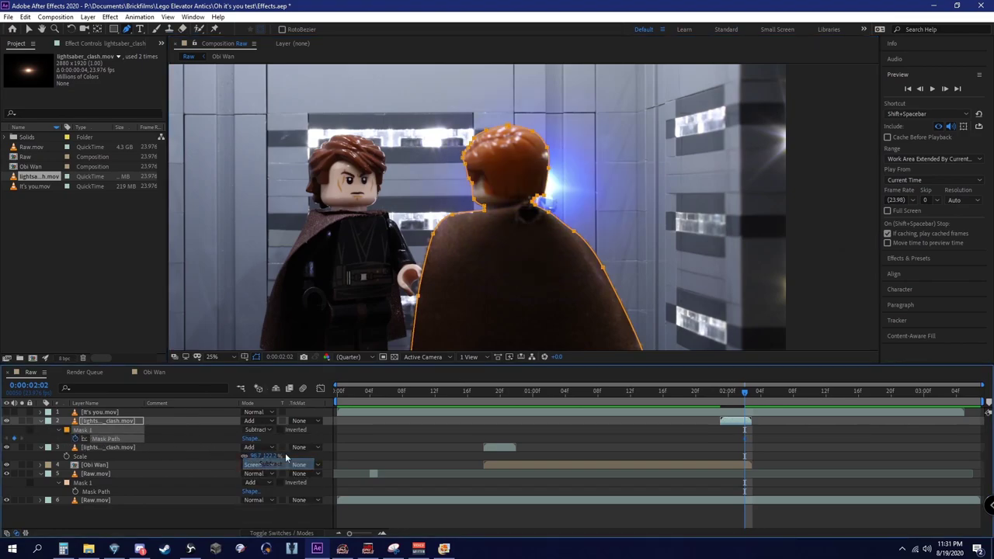
Set the retraction flare's Mask Feather to 5 pixels and inspect the edge beside the hilt.
{"action": "key", "text": "f"}
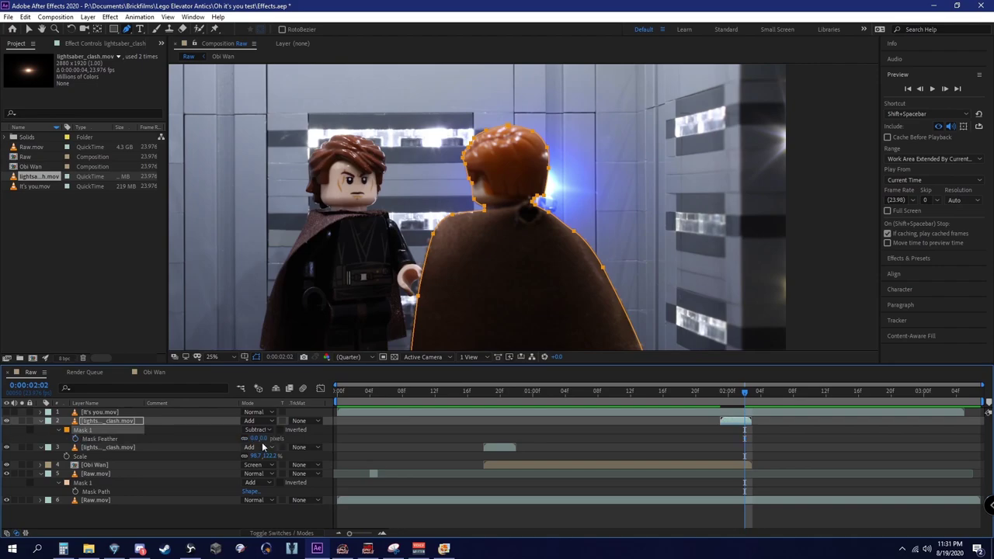
{"action": "type", "text": "5"}
{"action": "key", "text": "Return"}
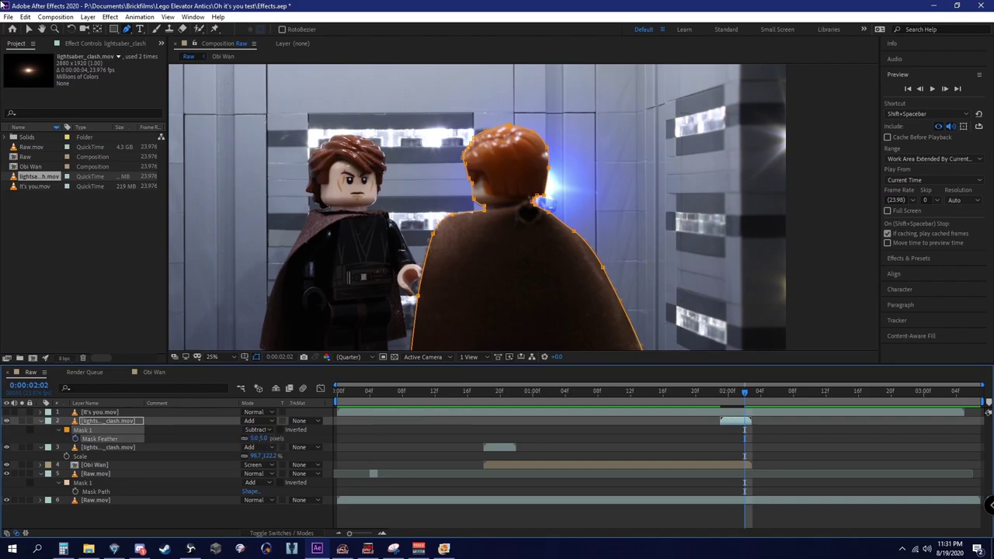
{"action": "left_click", "coordinate": [29, 29]}
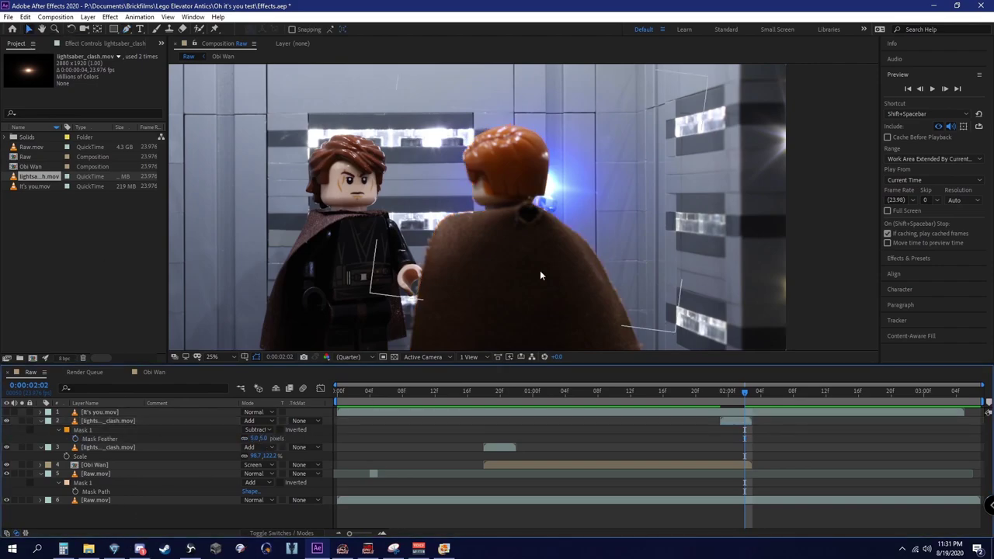
{"action": "scroll", "coordinate": [517, 282], "scroll_direction": "up", "scroll_amount": 1}
{"action": "scroll", "coordinate": [549, 284], "scroll_direction": "up", "scroll_amount": 2}
{"action": "left_click_drag", "start_coordinate": [608, 237], "coordinate": [597, 211]}
{"action": "scroll", "coordinate": [597, 211], "scroll_direction": "down", "scroll_amount": 1}
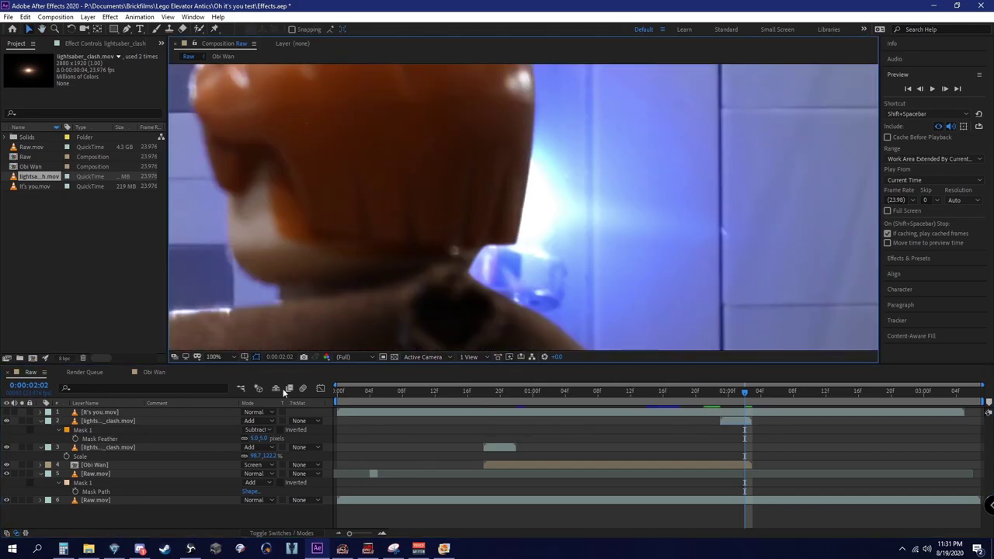
Try a Mask Feather of 10 pixels on the retraction flare and inspect the edge of the head.
{"action": "left_click", "coordinate": [264, 437]}
{"action": "type", "text": "10"}
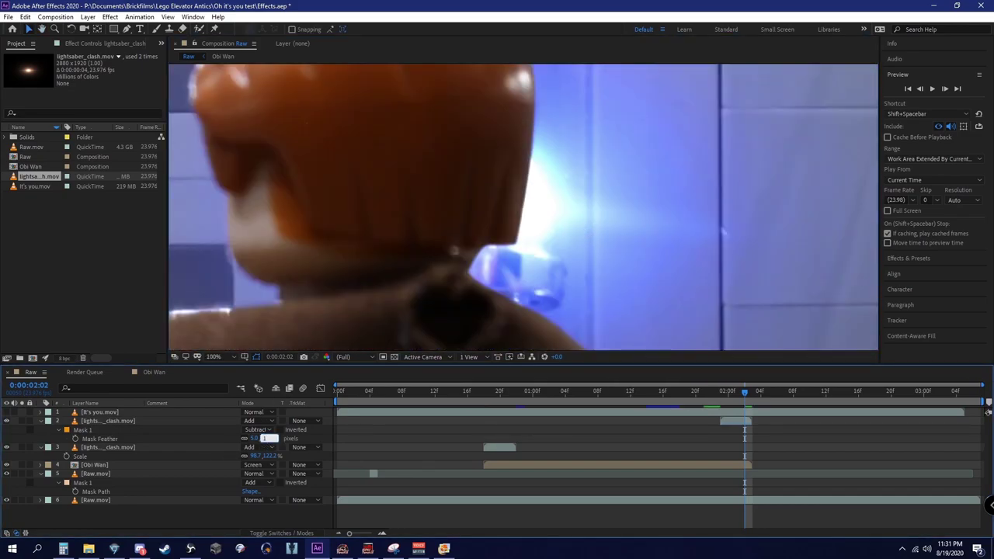
{"action": "key", "text": "Return"}
{"action": "left_click", "coordinate": [185, 531]}
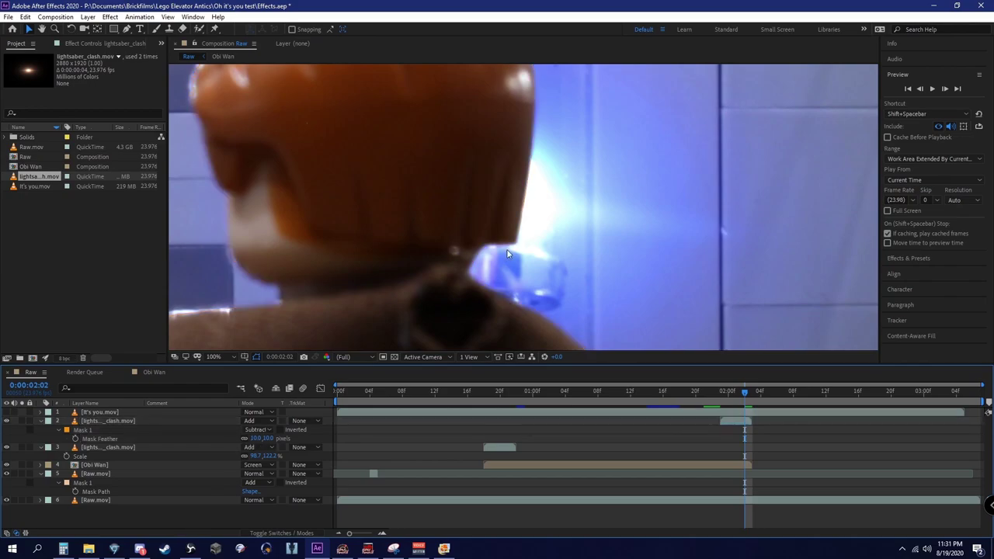
{"action": "scroll", "coordinate": [531, 254], "scroll_direction": "down", "scroll_amount": 3}
{"action": "scroll", "coordinate": [535, 254], "scroll_direction": "up", "scroll_amount": 4}
{"action": "left_click_drag", "start_coordinate": [531, 253], "coordinate": [503, 262]}
Set the retraction flare's Mask Feather to 15 pixels and check the softened edge around the head and hilt.
{"action": "left_click", "coordinate": [268, 438]}
{"action": "type", "text": "15"}
{"action": "key", "text": "Return"}
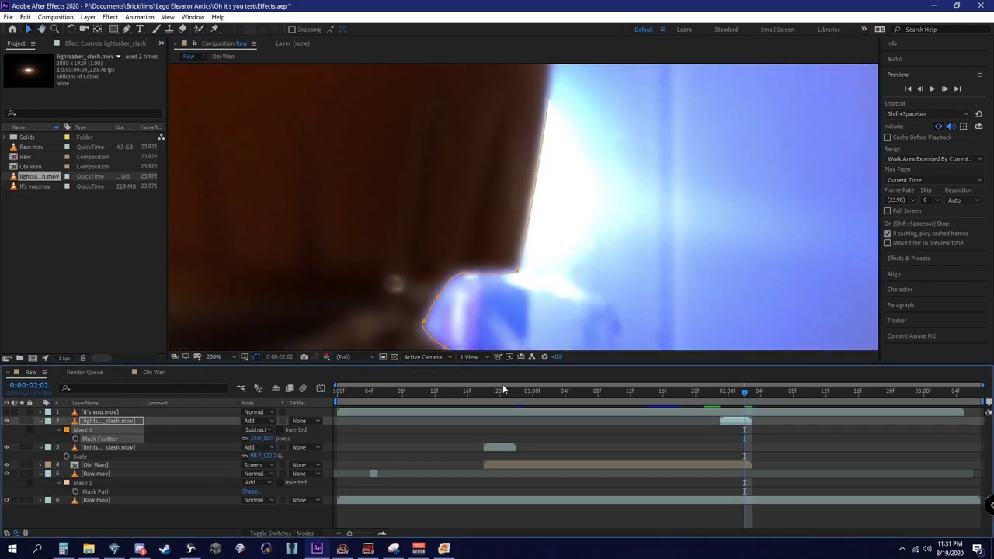
{"action": "left_click", "coordinate": [200, 511]}
{"action": "scroll", "coordinate": [601, 202], "scroll_direction": "down", "scroll_amount": 4}
{"action": "scroll", "coordinate": [606, 216], "scroll_direction": "up", "scroll_amount": 2}
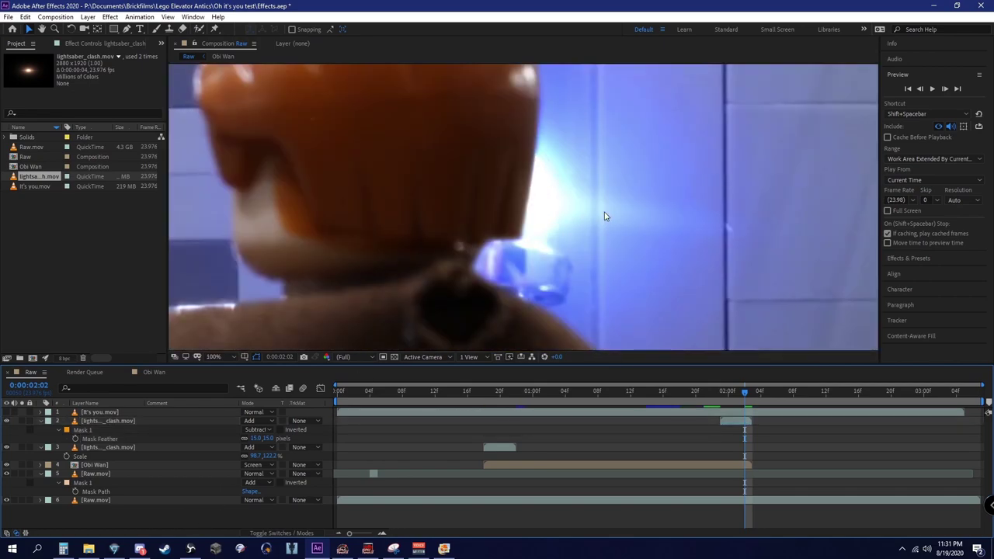
{"action": "scroll", "coordinate": [606, 215], "scroll_direction": "down", "scroll_amount": 3}
{"action": "left_click_drag", "start_coordinate": [605, 214], "coordinate": [613, 206]}
{"action": "scroll", "coordinate": [611, 205], "scroll_direction": "up", "scroll_amount": 2}
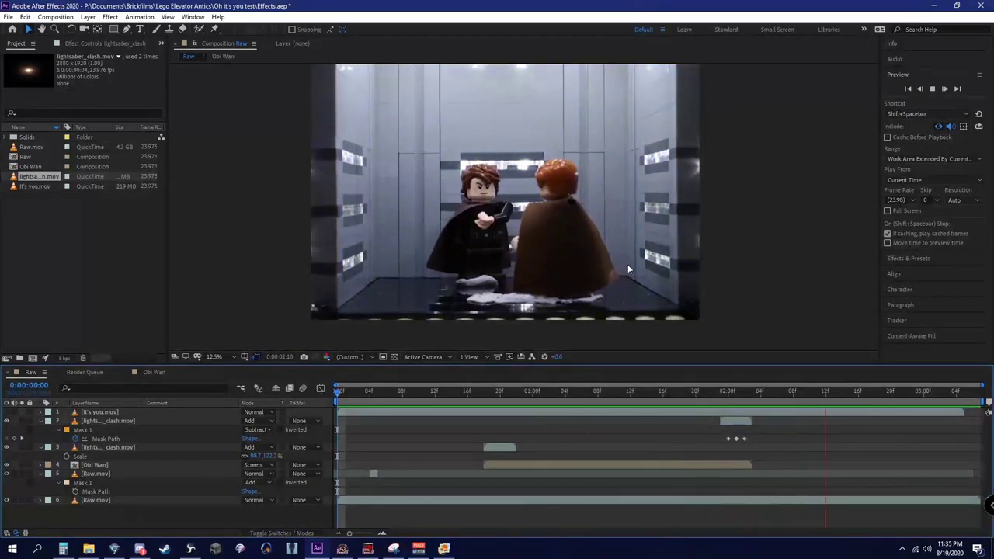
Review the composite at 0:00:01:07 and show the effect controls of the full-length background Raw.mov layer.
{"action": "key", "text": "space"}
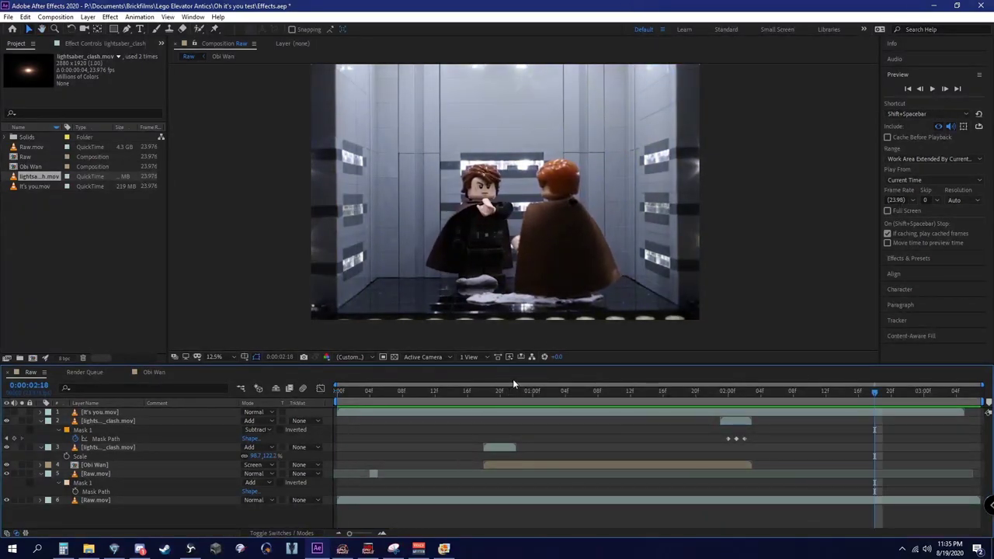
{"action": "left_click_drag", "start_coordinate": [510, 394], "coordinate": [591, 396]}
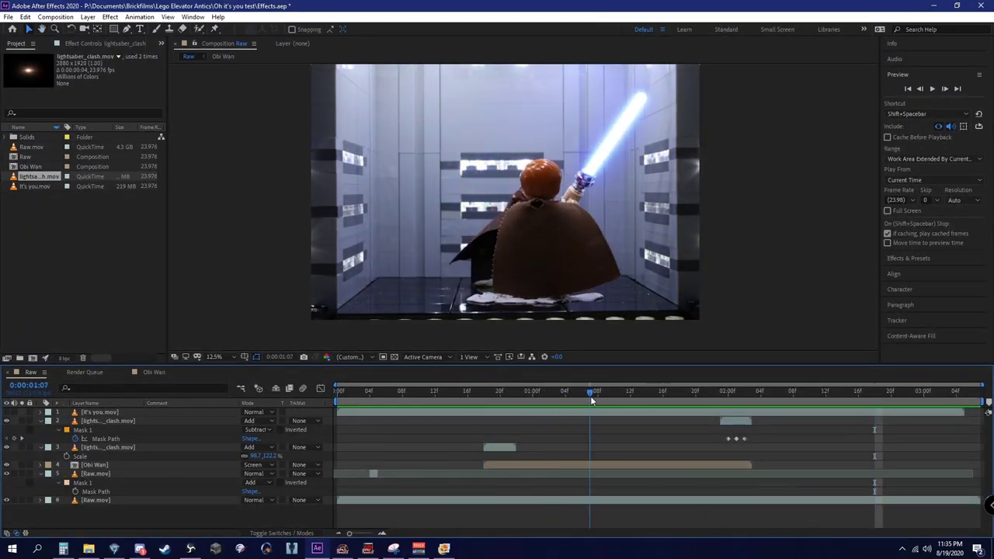
{"action": "left_click", "coordinate": [441, 501]}
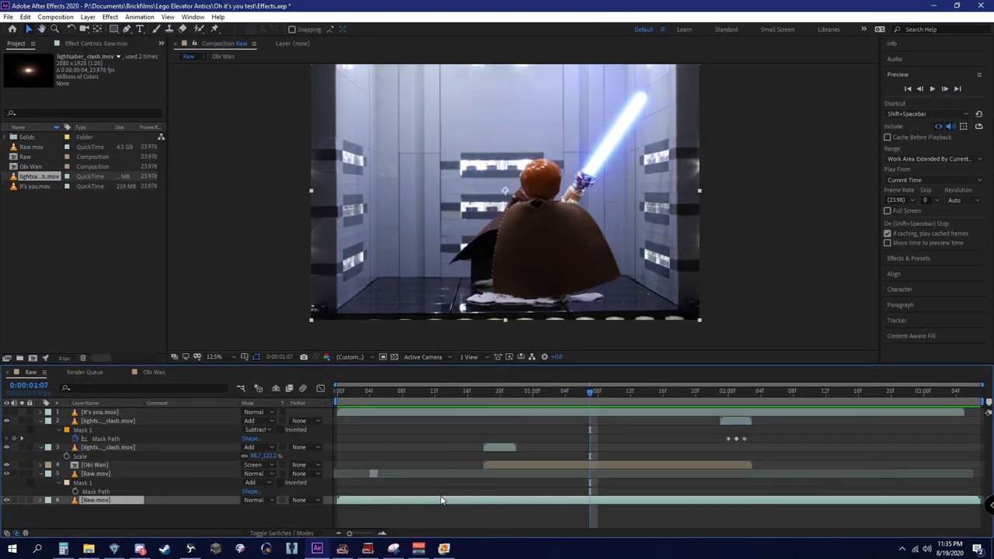
{"action": "left_click", "coordinate": [83, 42]}
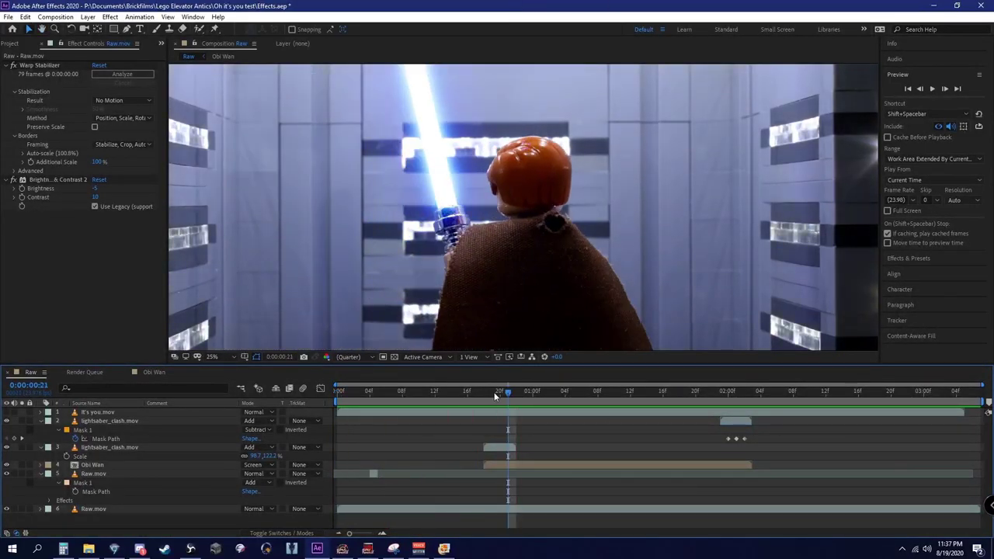
Go to the blade's ignition and select the ignition flare layer.
{"action": "left_click_drag", "start_coordinate": [493, 391], "coordinate": [485, 395]}
{"action": "left_click", "coordinate": [501, 446]}
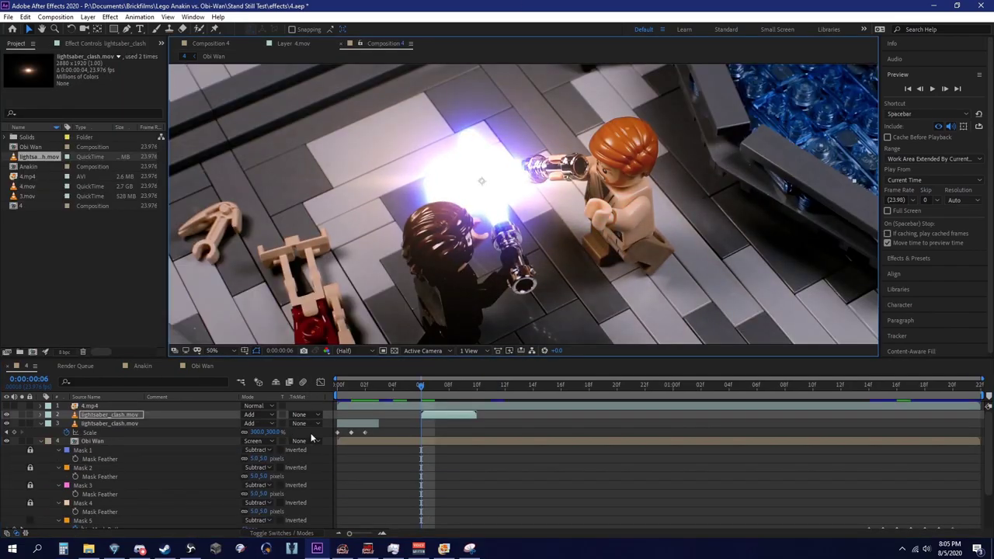
Set the Scale of the clash flare starting at 0:00:00:06 to 350%, after trying 400%.
{"action": "type", "text": "s"}
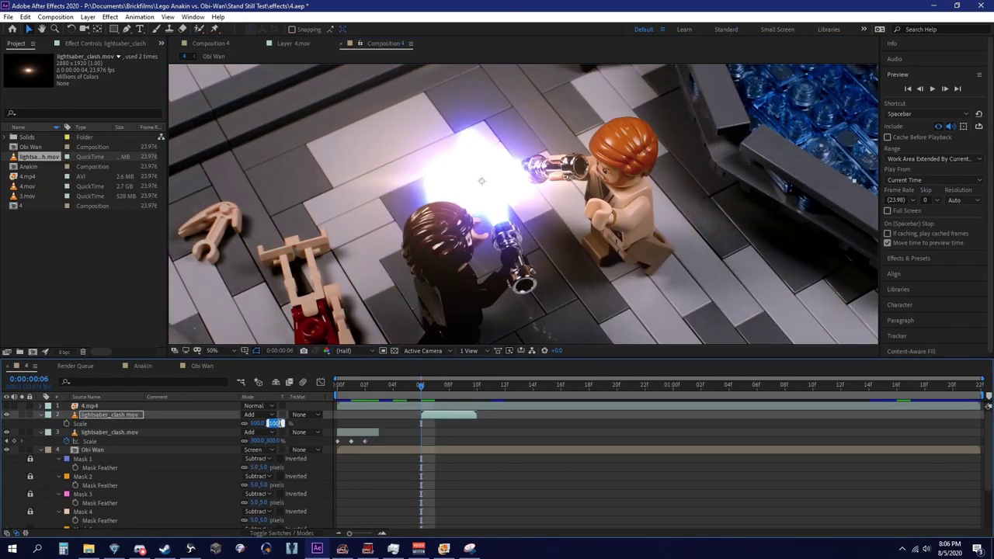
{"action": "type", "text": "400"}
{"action": "key", "text": "Return"}
{"action": "left_click", "coordinate": [275, 423]}
{"action": "type", "text": "350"}
{"action": "key", "text": "Return"}
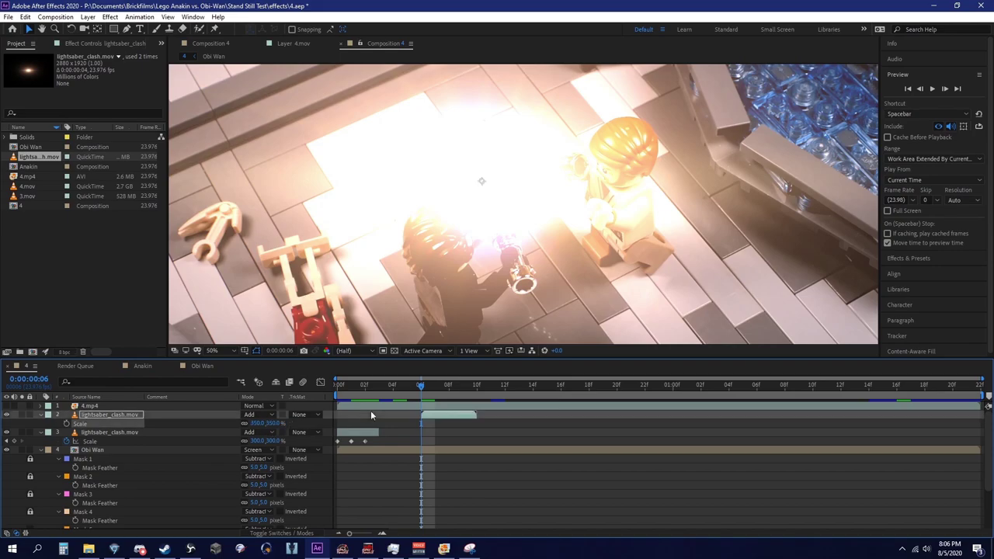
Check the clash flare starting at 0:00:00:17 one frame on, clear its Position keyframes, and return to its first frame.
{"action": "scroll", "coordinate": [492, 184], "scroll_direction": "down", "scroll_amount": 2}
{"action": "scroll", "coordinate": [523, 201], "scroll_direction": "up", "scroll_amount": 2}
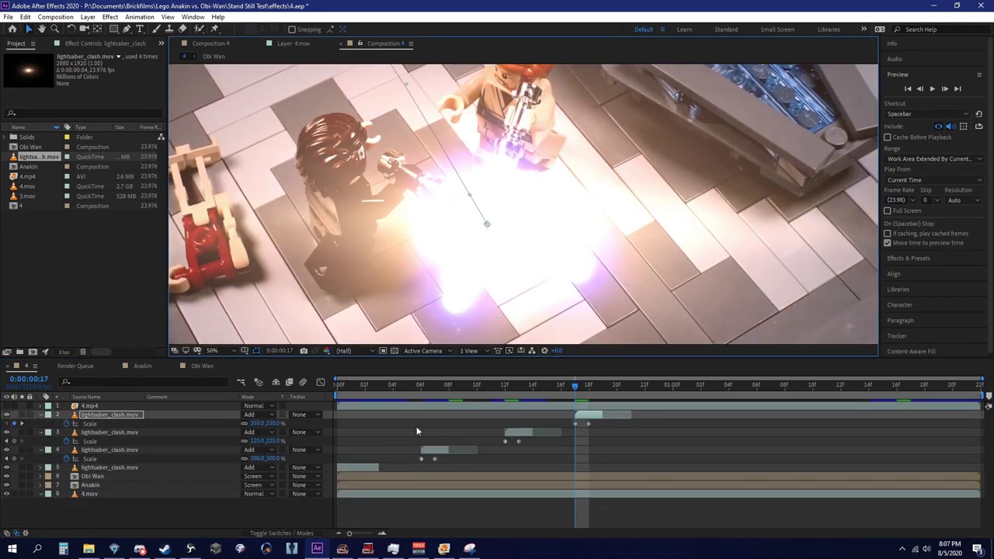
{"action": "left_click", "coordinate": [588, 392]}
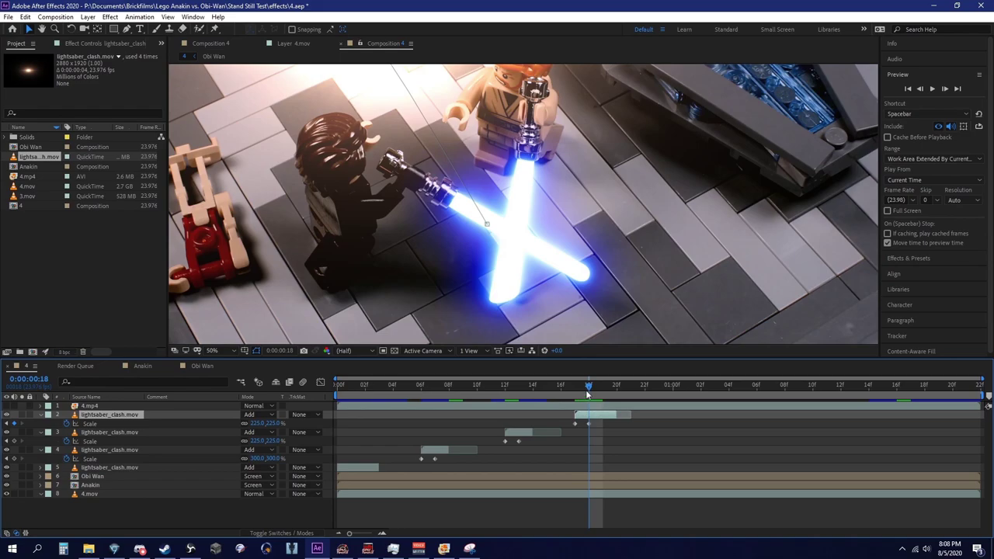
{"action": "scroll", "coordinate": [562, 219], "scroll_direction": "down", "scroll_amount": 2}
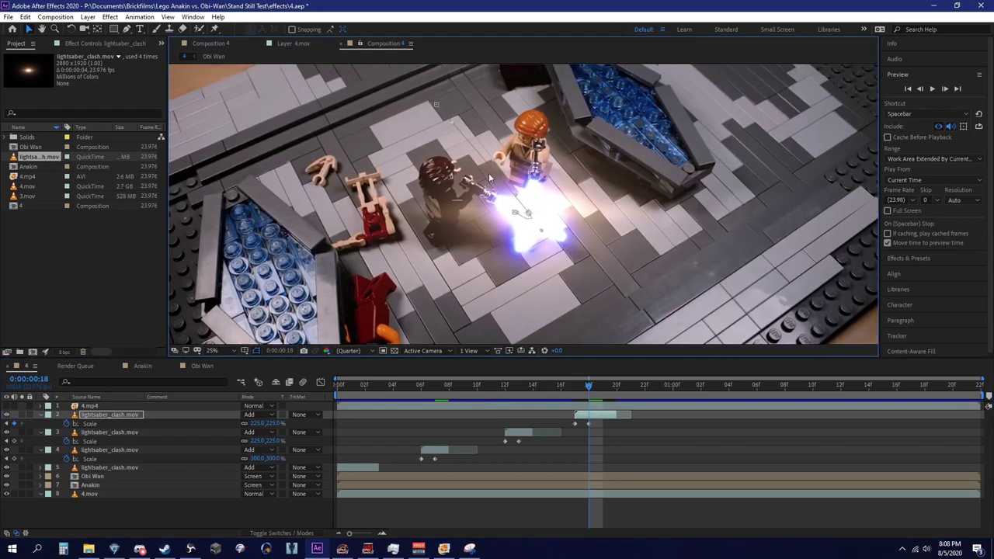
{"action": "key", "text": "v"}
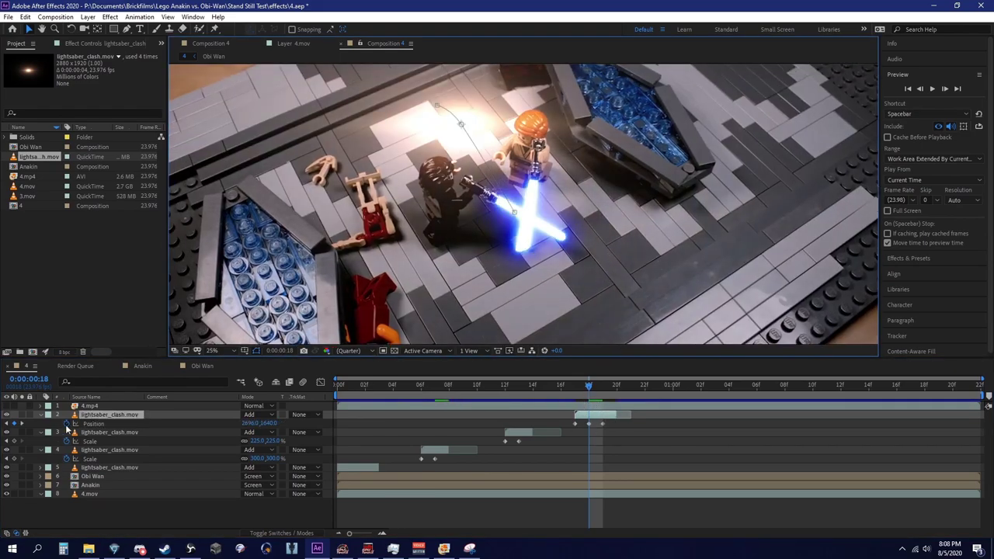
{"action": "left_click_drag", "start_coordinate": [589, 383], "coordinate": [575, 383]}
{"action": "scroll", "coordinate": [563, 296], "scroll_direction": "up", "scroll_amount": 1}
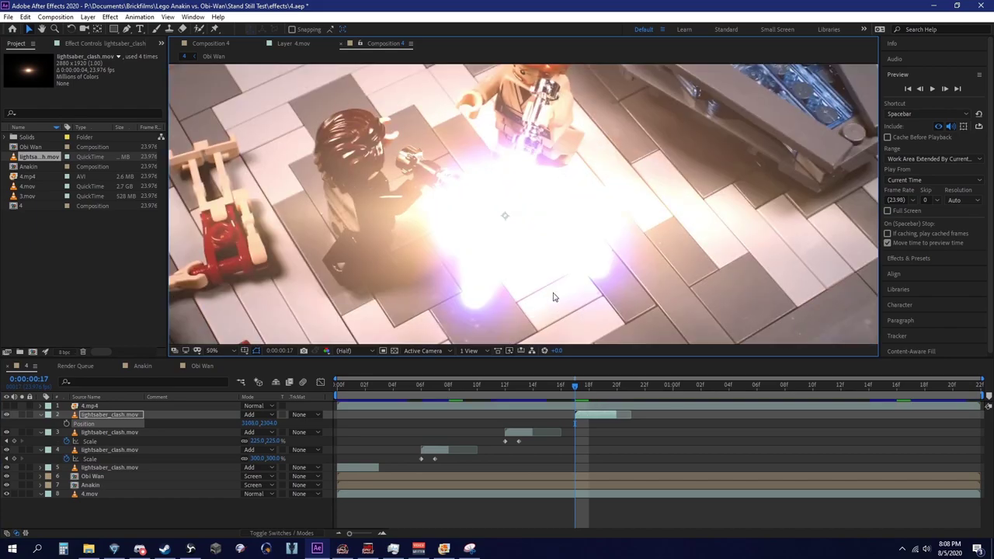
Keyframe the clash flare's Position from 0:00:00:17 to follow the crossing blades, reaching about 3322, 2466 at 0:00:00:19.
{"action": "left_click", "coordinate": [67, 424]}
{"action": "key", "text": "Page_Down"}
{"action": "left_click_drag", "start_coordinate": [549, 272], "coordinate": [605, 303]}
{"action": "key", "text": "Page_Down"}
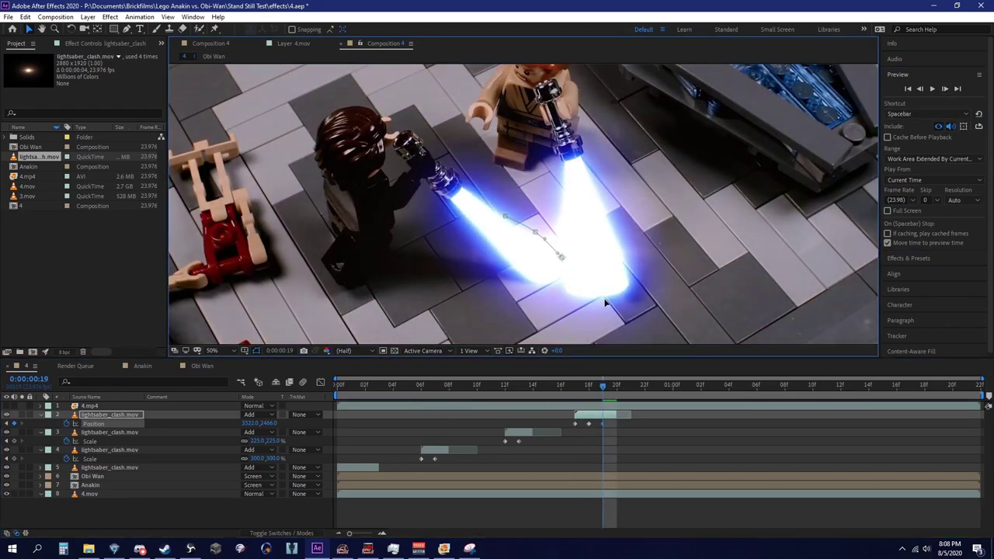
{"action": "mouse_move", "coordinate": [615, 381]}
{"action": "left_mouse_down"}
{"action": "mouse_move", "coordinate": [562, 389]}
{"action": "mouse_move", "coordinate": [613, 393]}
{"action": "left_mouse_up"}
{"action": "left_click", "coordinate": [66, 424]}
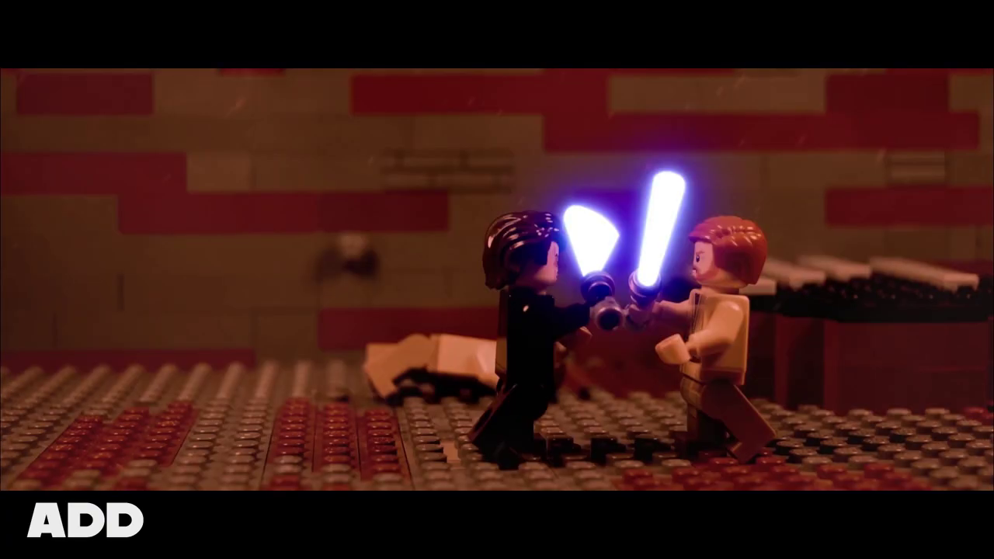